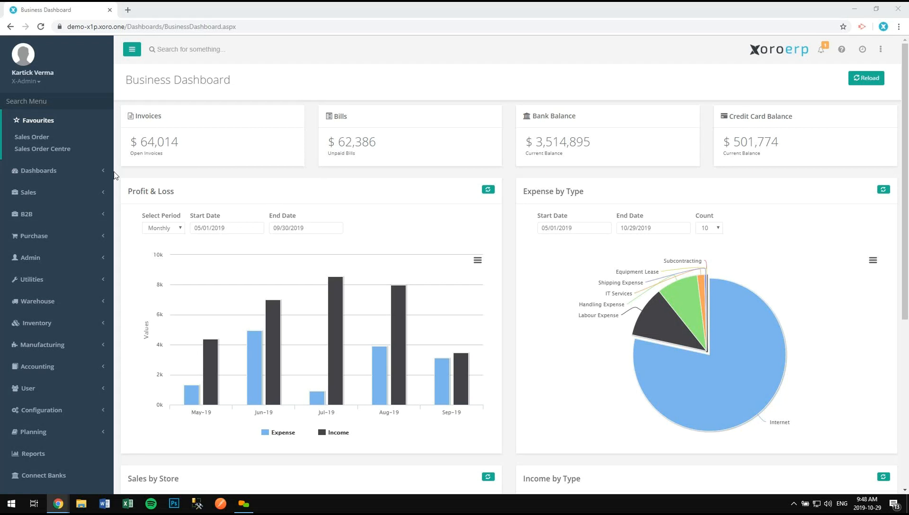
# - Open a new Sales Order form from Sales > Sales Order in the sidebar
pyautogui.click(65, 197)
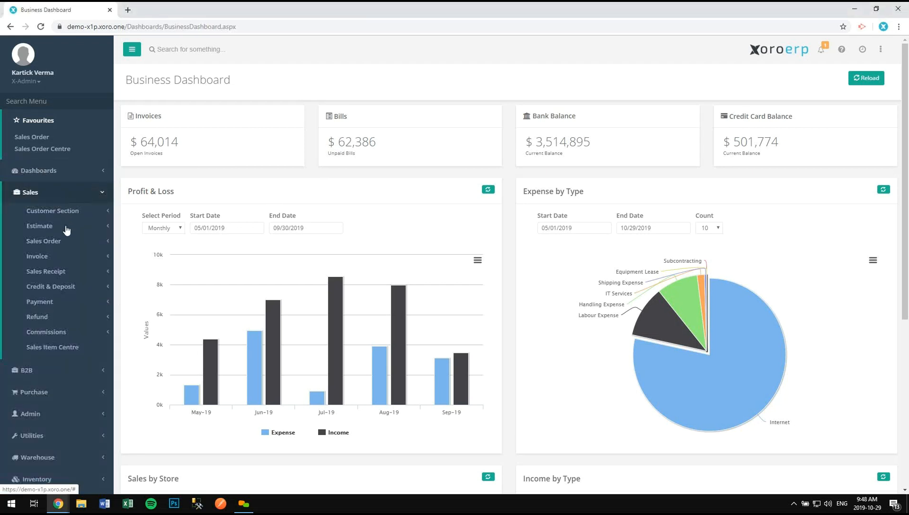
pyautogui.click(67, 240)
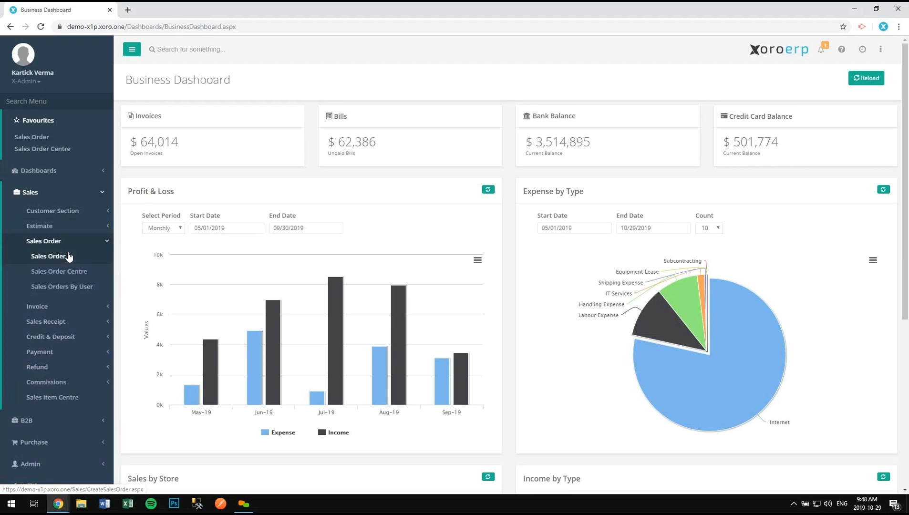
pyautogui.click(68, 257)
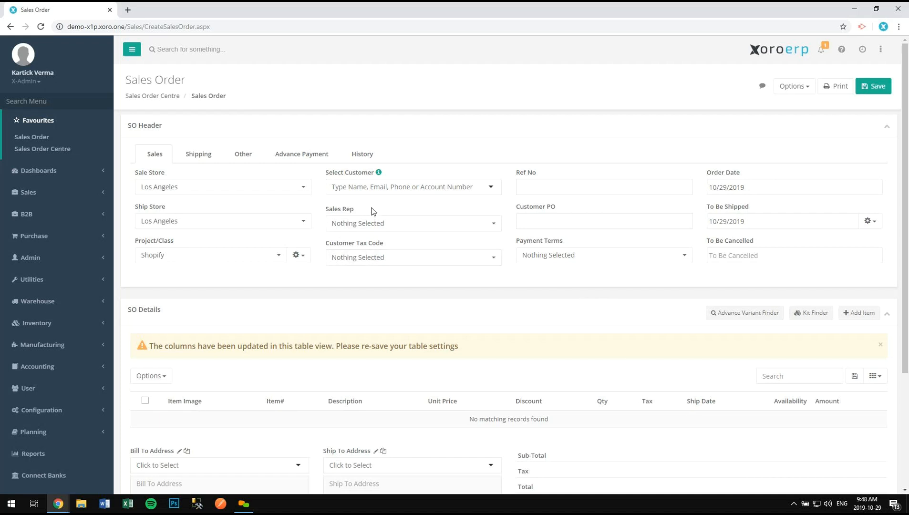
# - Make ACRIMONY SAN FRANCISCO 94102 the order's customer, filling Net 30 terms and both addresses
pyautogui.click(361, 185)
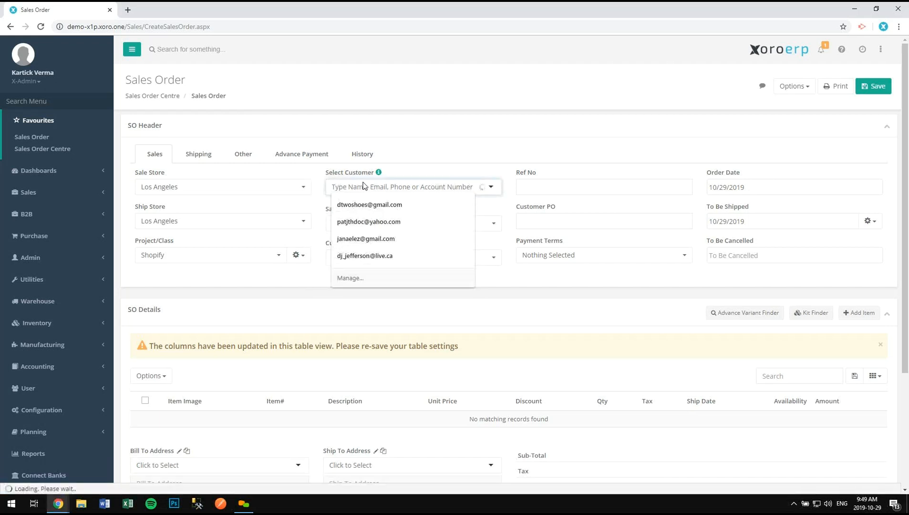
pyautogui.click(498, 282)
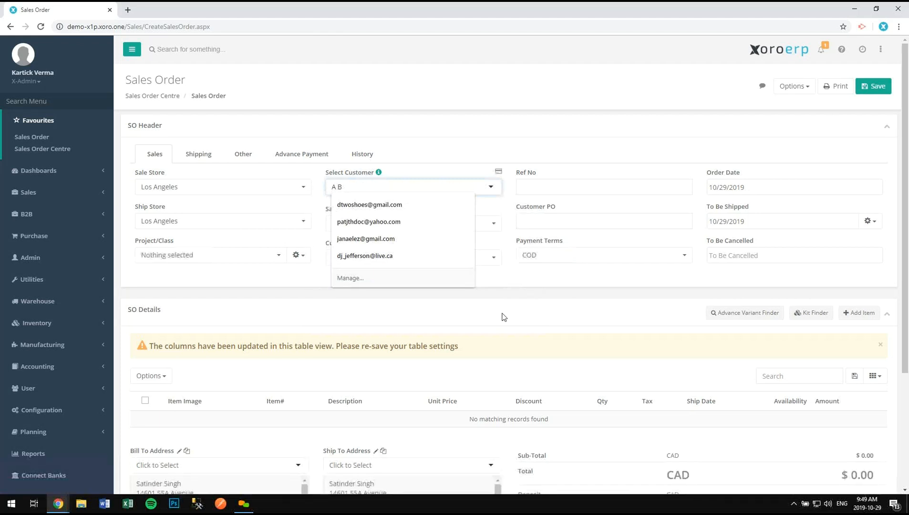
pyautogui.click(445, 188)
pyautogui.scroll(-2, 431, 263)
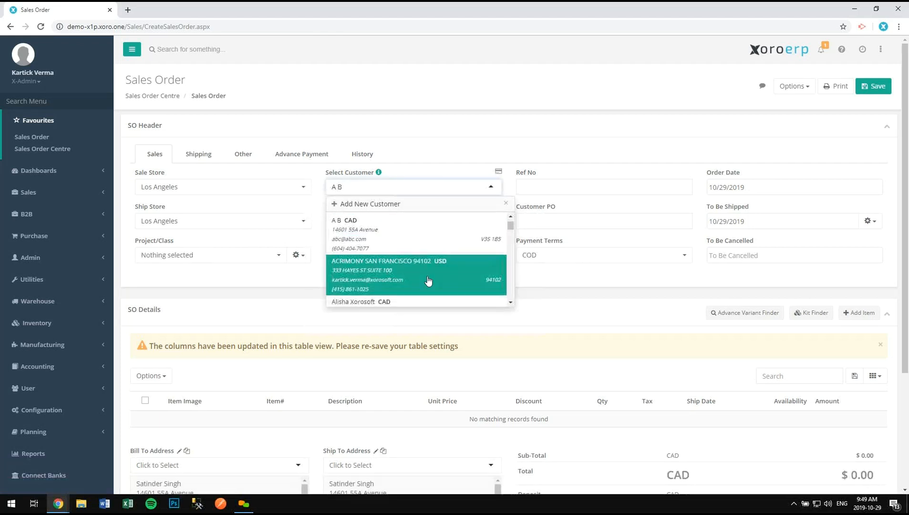
pyautogui.click(405, 238)
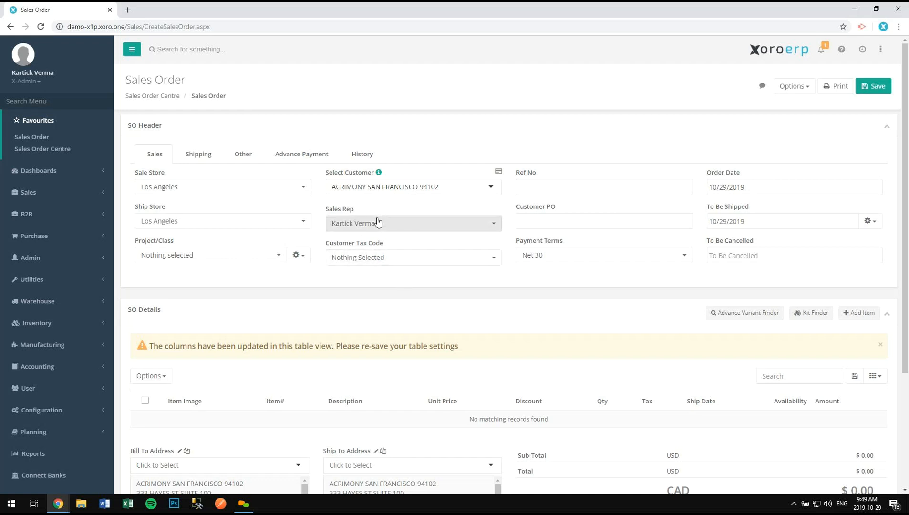
pyautogui.scroll(-2, 388, 377)
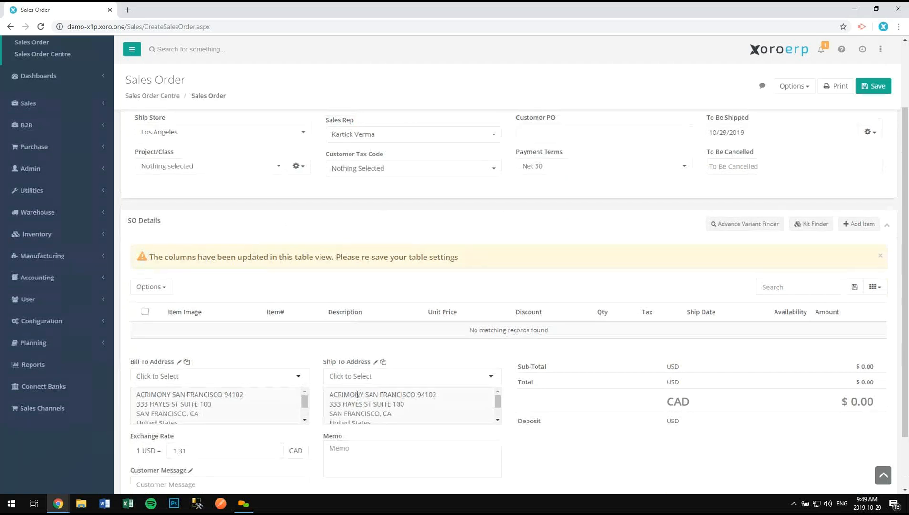
pyautogui.scroll(2, 367, 392)
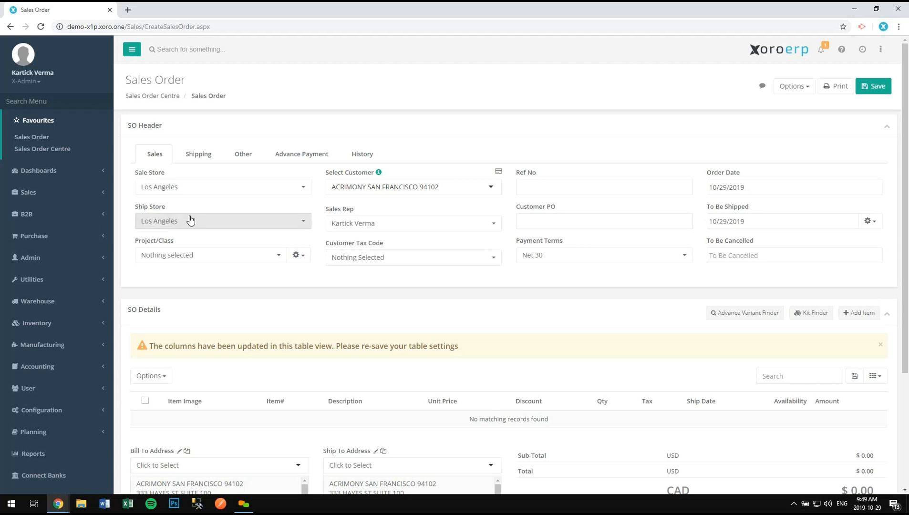
pyautogui.click(189, 189)
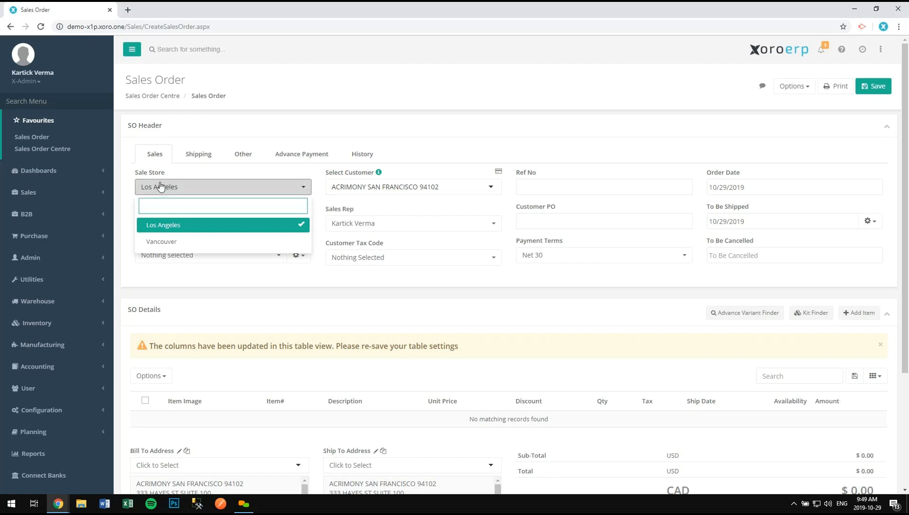
pyautogui.click(177, 185)
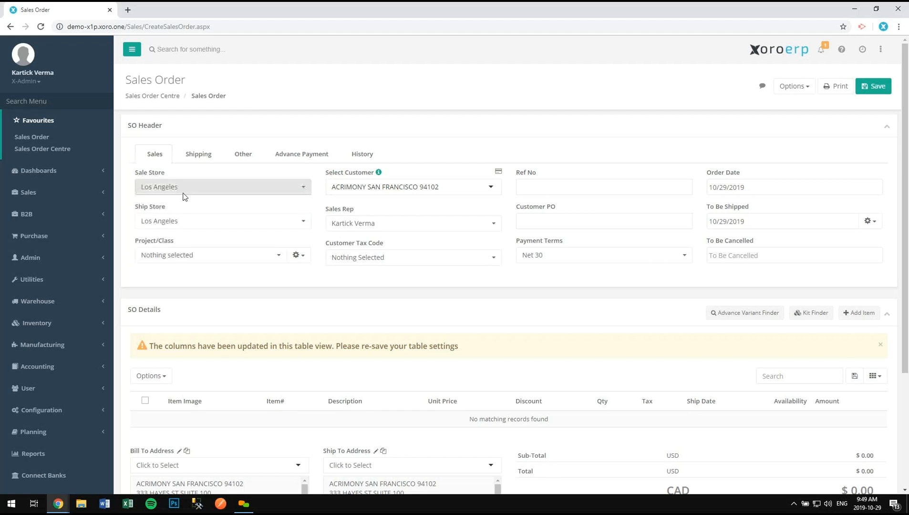
pyautogui.click(182, 223)
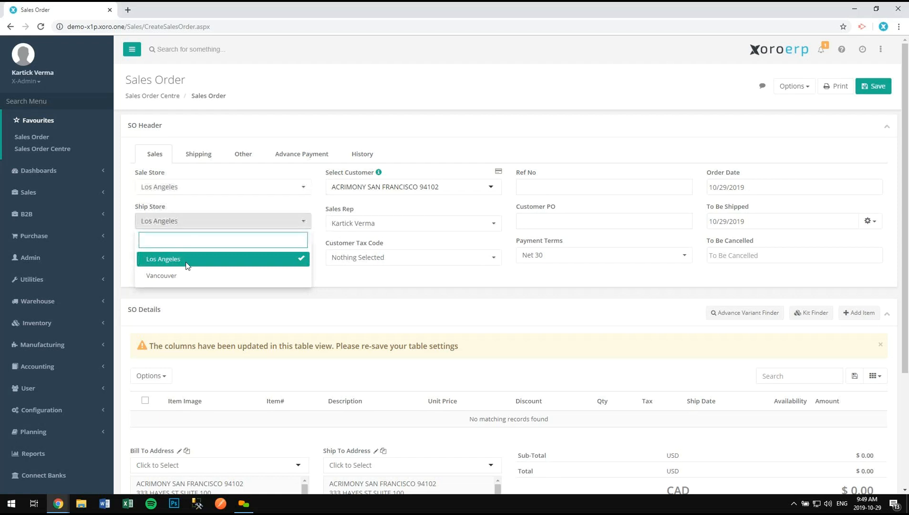
pyautogui.click(177, 277)
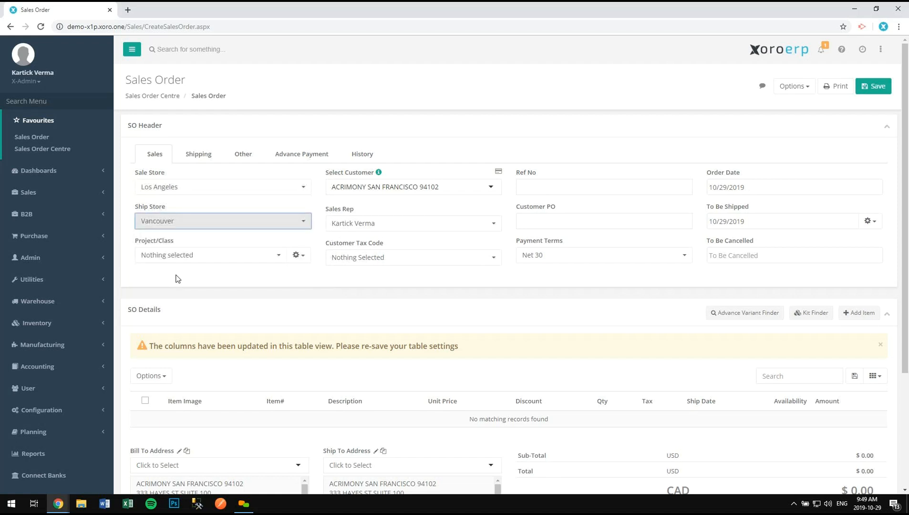
pyautogui.click(184, 224)
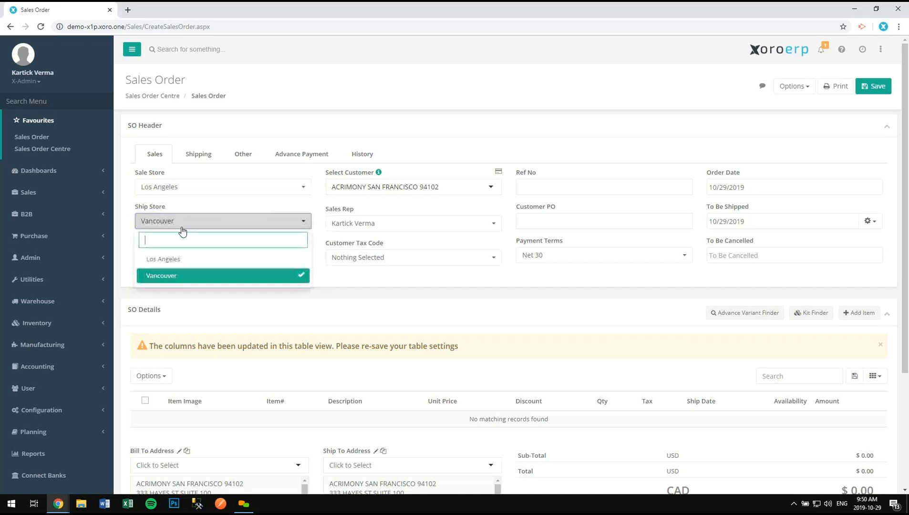
pyautogui.click(177, 260)
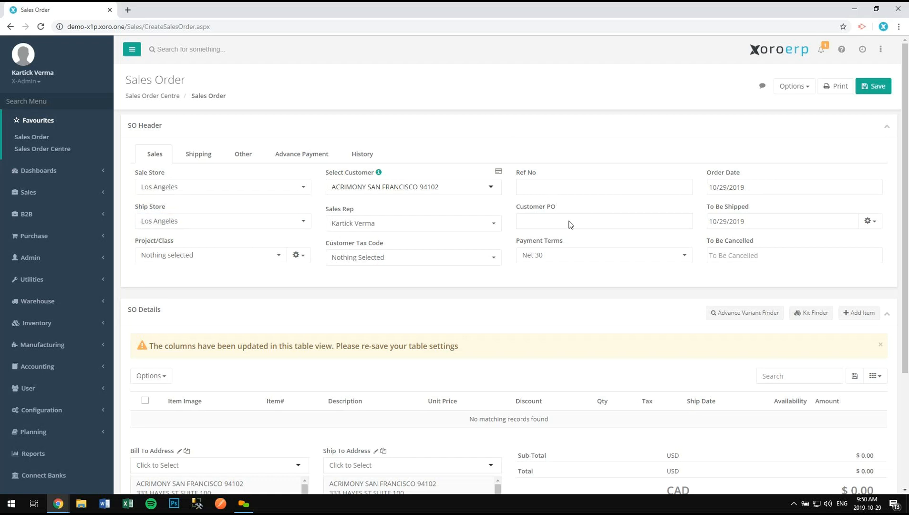
# - Enter Ref No 19229 and Customer PO CPO194, re-saving the table settings
pyautogui.click(578, 189)
pyautogui.write('19229')
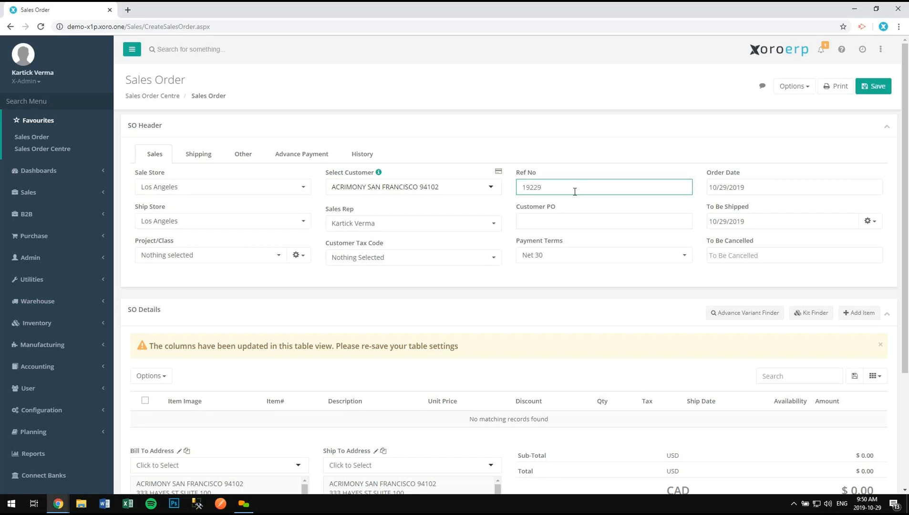
pyautogui.click(567, 220)
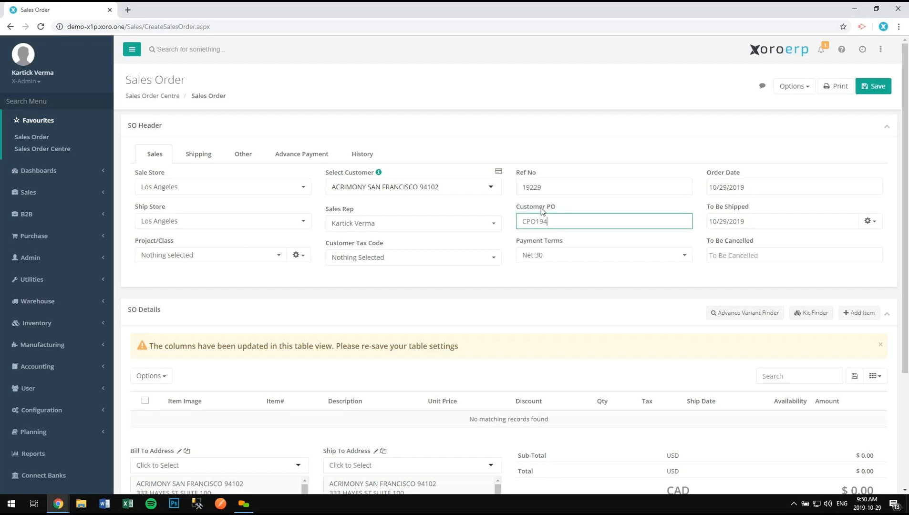
pyautogui.click(854, 377)
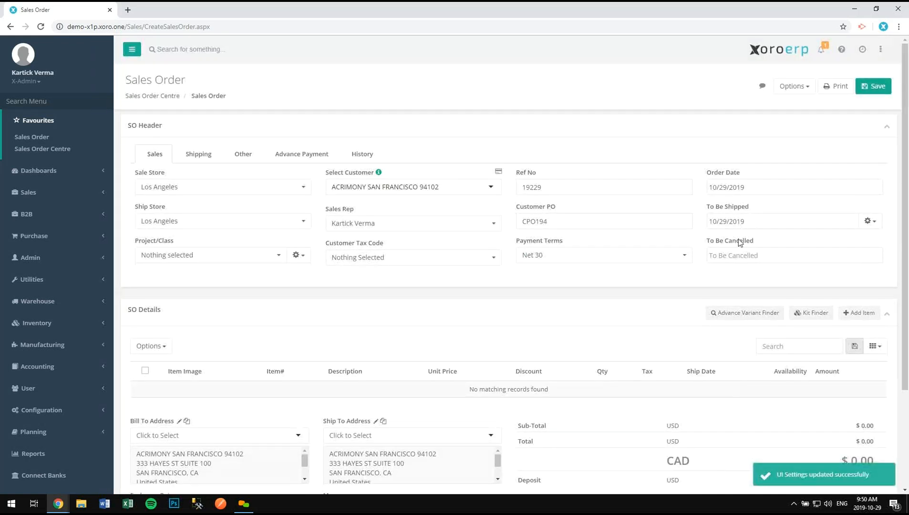
# - Set the To Be Cancelled date to November 30, 2019
pyautogui.click(738, 256)
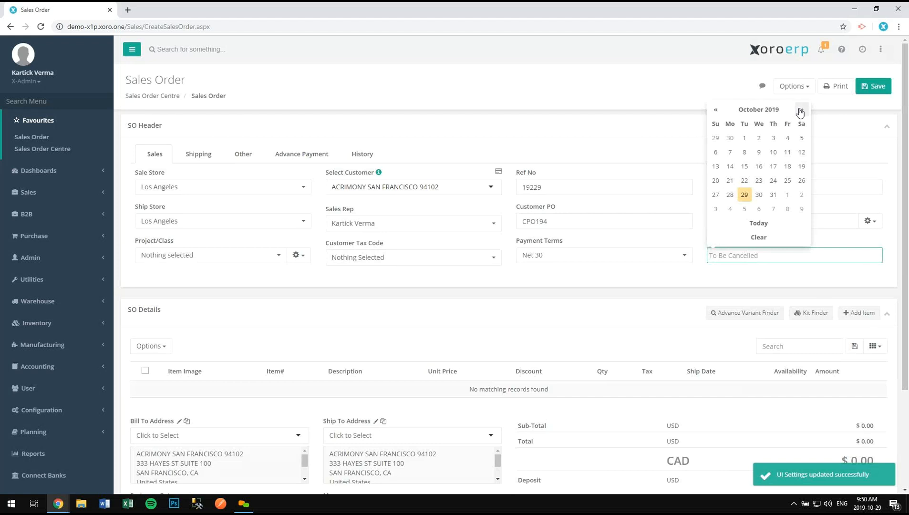
pyautogui.click(801, 110)
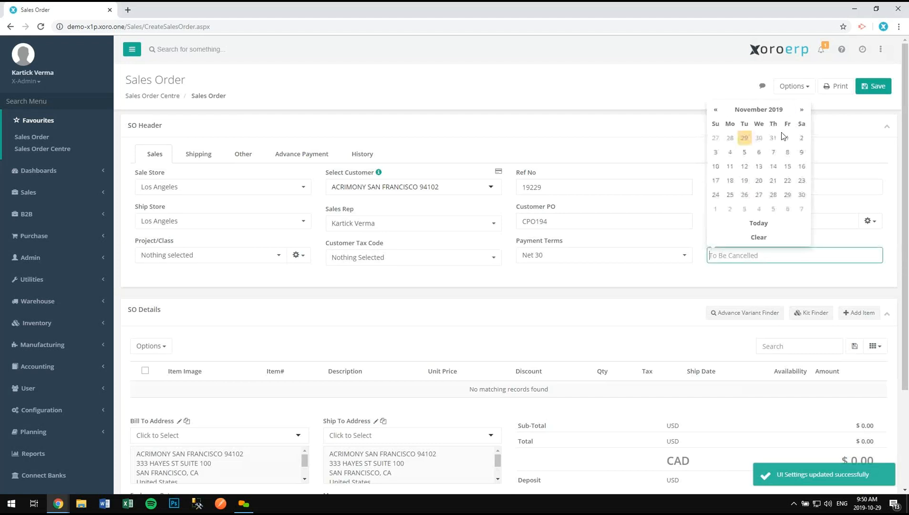
pyautogui.click(801, 195)
pyautogui.scroll(-3, 433, 272)
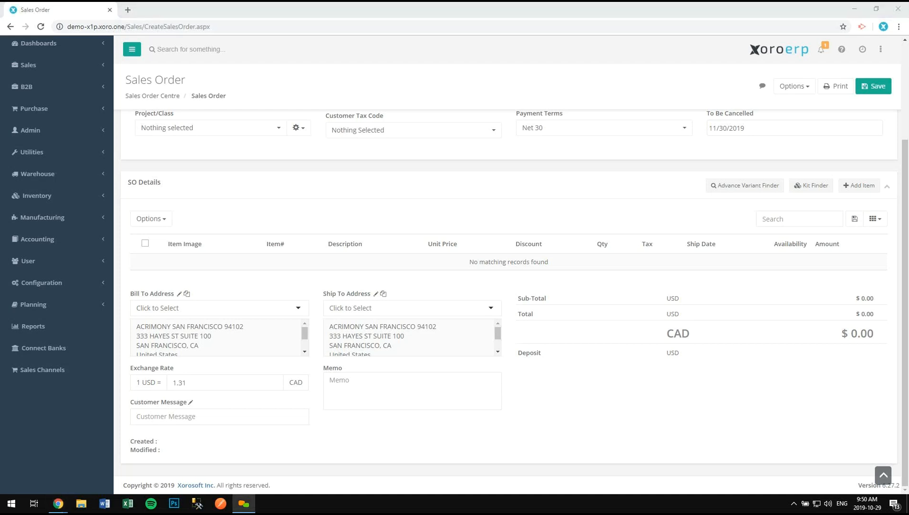
pyautogui.click(739, 188)
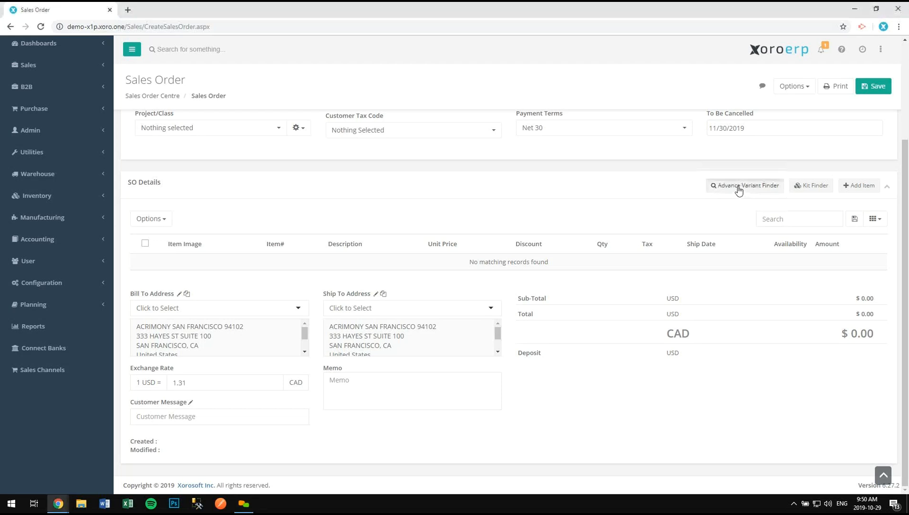
pyautogui.click(343, 211)
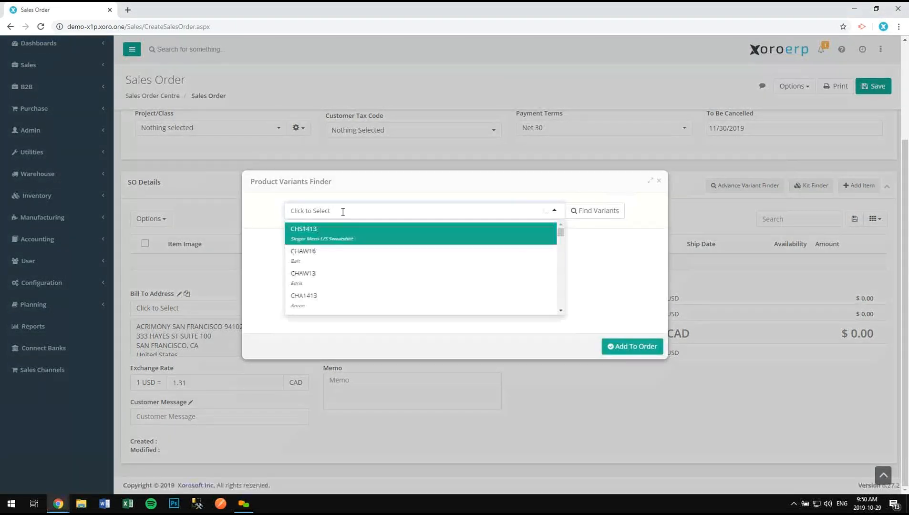
pyautogui.click(344, 230)
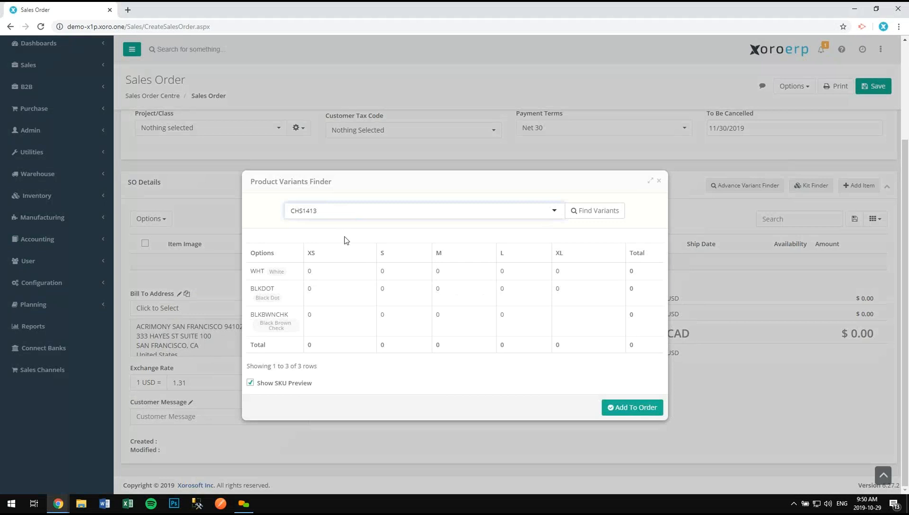
pyautogui.click(312, 276)
pyautogui.write('1')
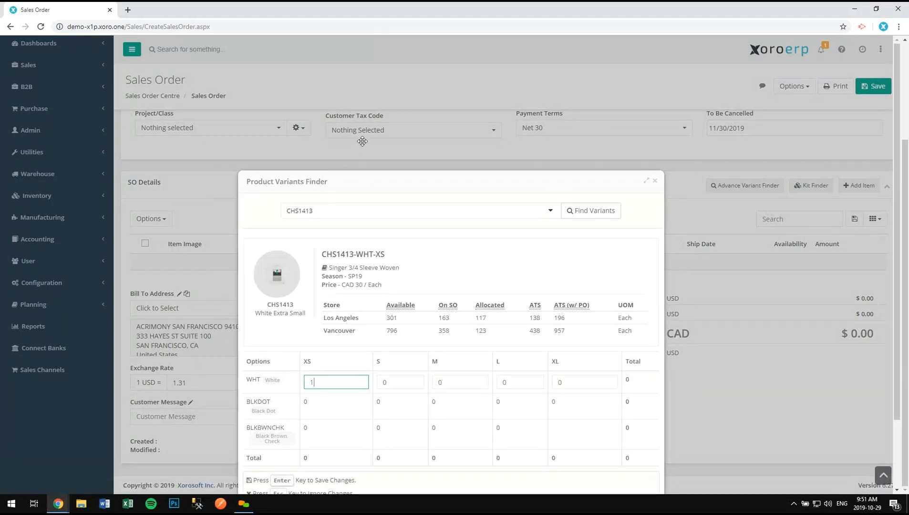
pyautogui.press('Tab')
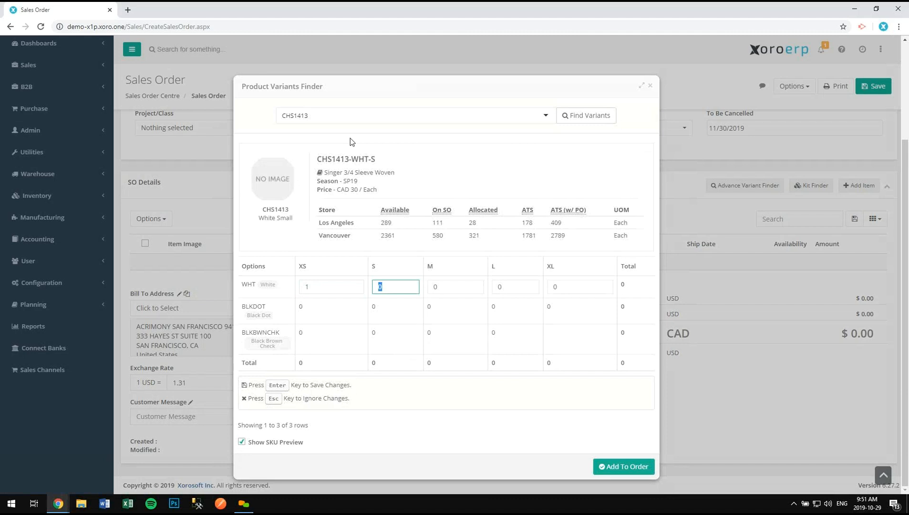
pyautogui.write('25')
pyautogui.press('Tab')
pyautogui.write('3')
pyautogui.press('Tab')
pyautogui.write('1')
pyautogui.press('Tab')
pyautogui.write('1')
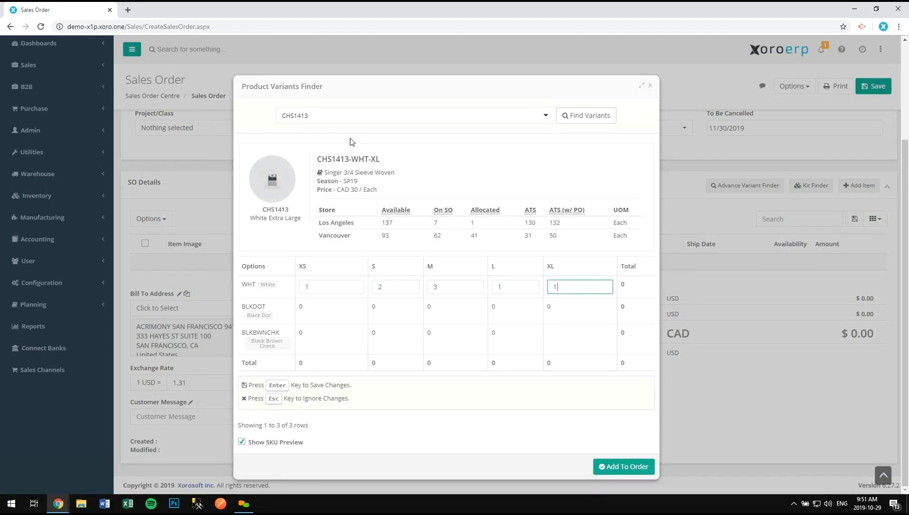
pyautogui.press('Return')
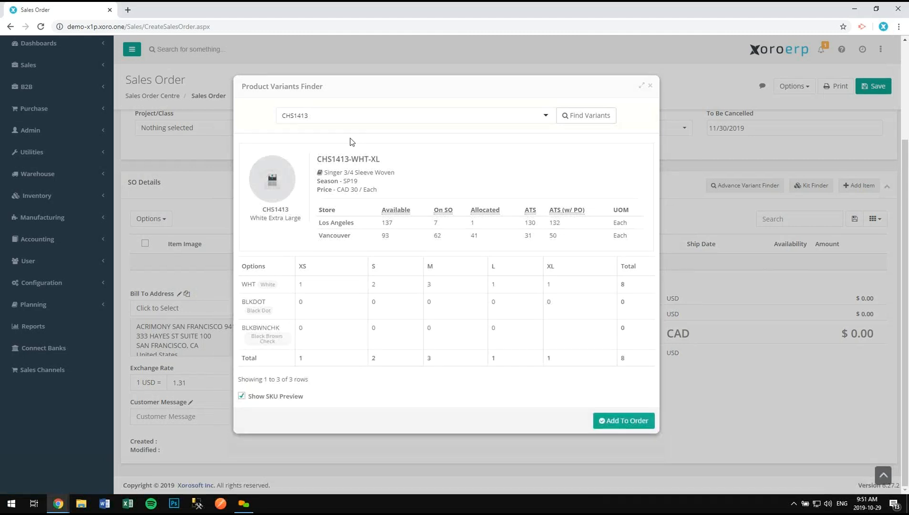
pyautogui.click(612, 422)
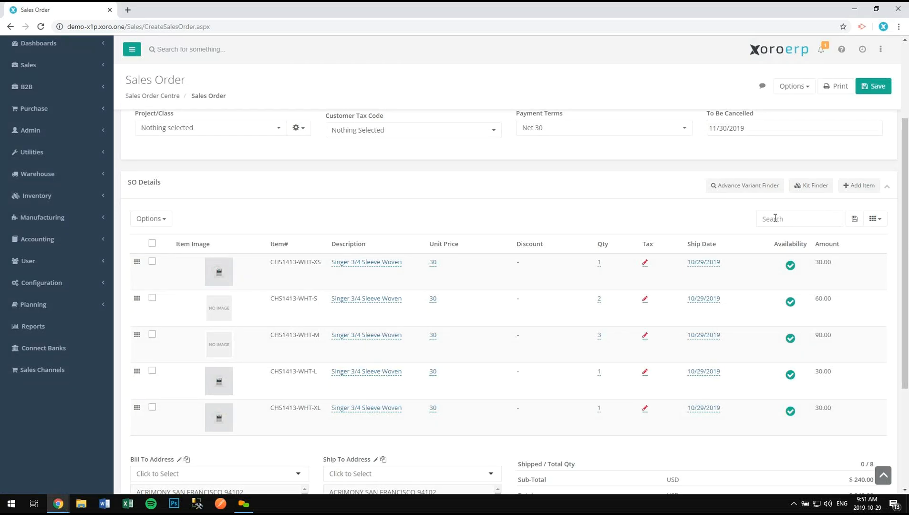
pyautogui.click(856, 190)
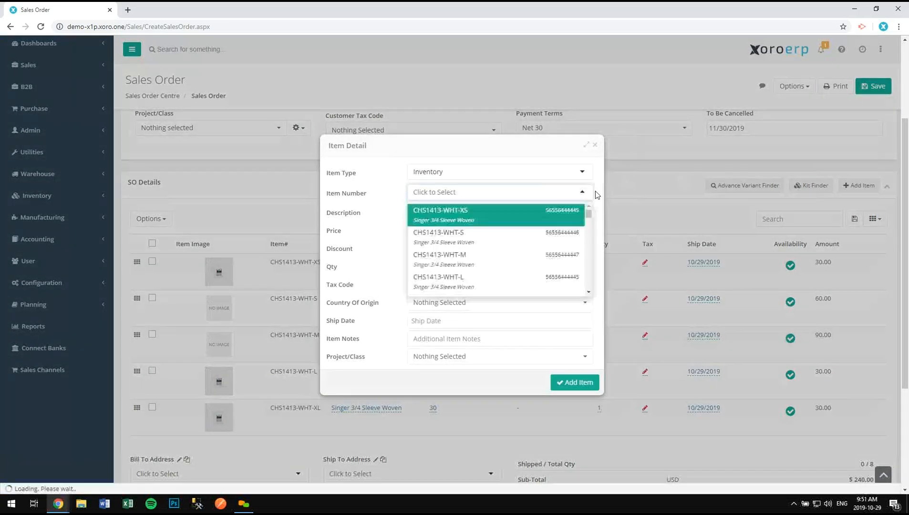
pyautogui.click(595, 146)
pyautogui.click(595, 146)
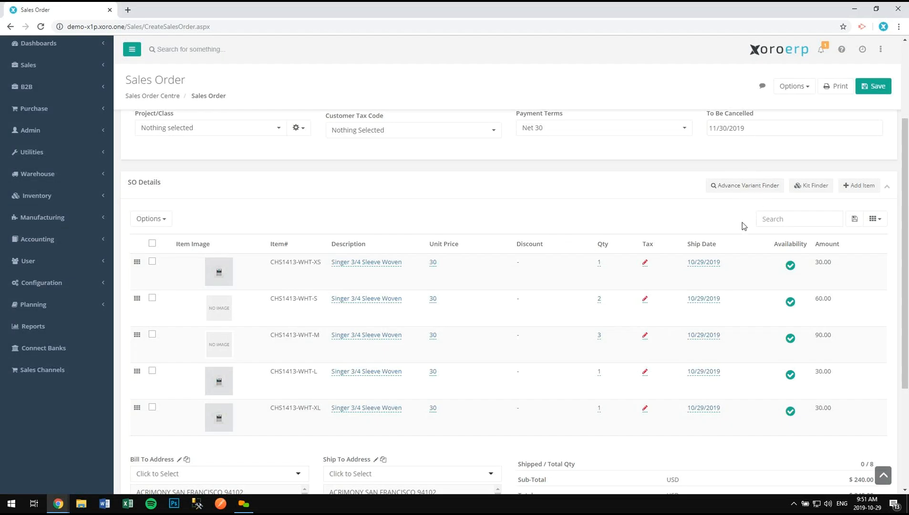
pyautogui.scroll(-3, 742, 225)
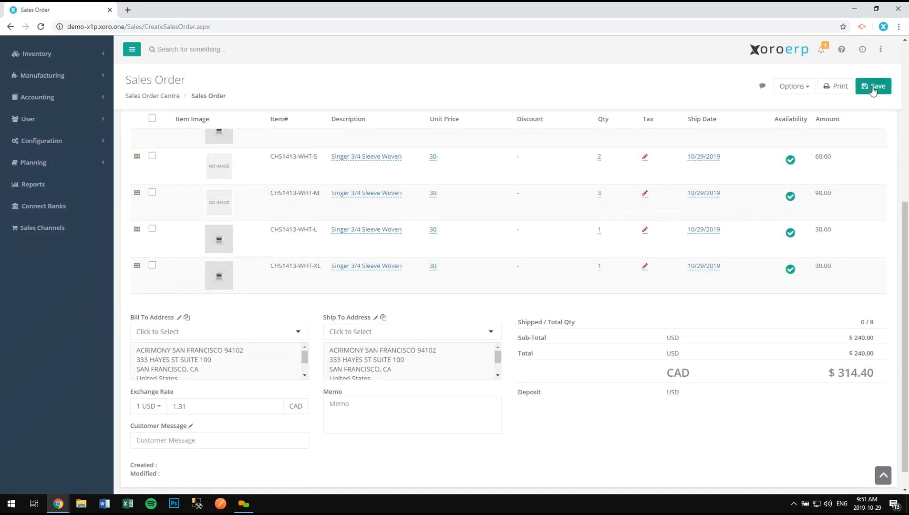
# - Save the order as LA01-S000502 and return to the SO Details table
pyautogui.click(872, 90)
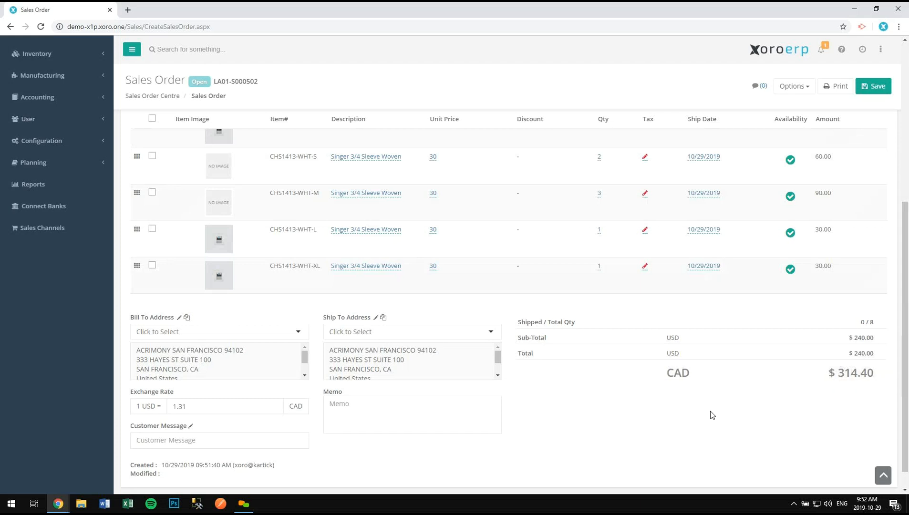
pyautogui.scroll(3, 692, 434)
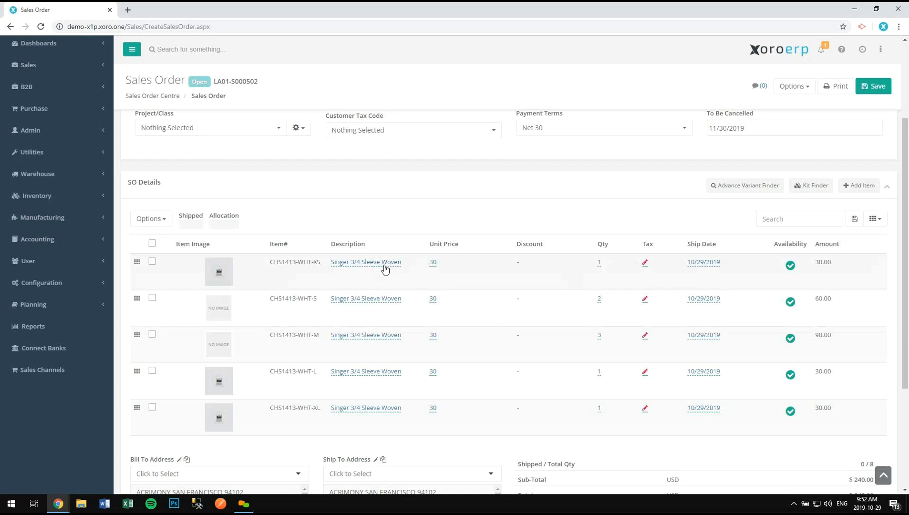
# - Give the CHS1413-WHT-XS line a 5% discount, bringing its amount to 28.50
pyautogui.click(387, 263)
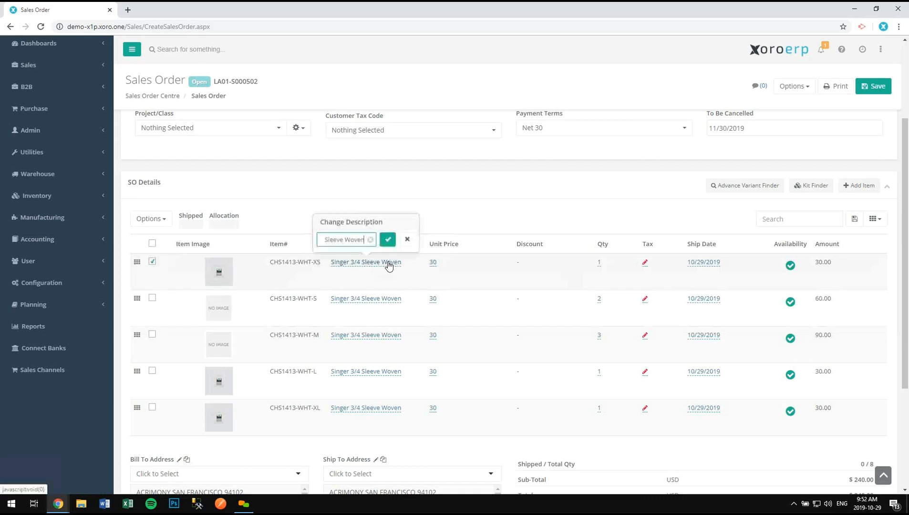
pyautogui.click(435, 267)
pyautogui.click(519, 266)
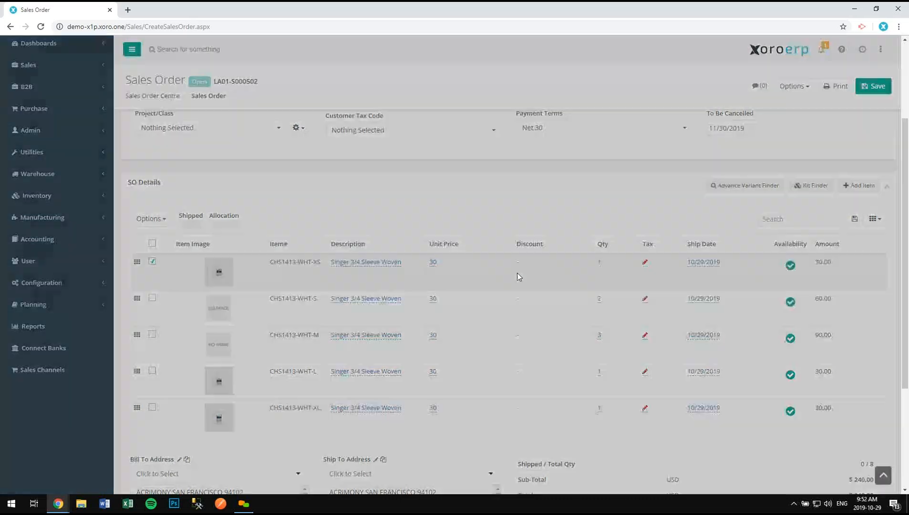
pyautogui.write('5%')
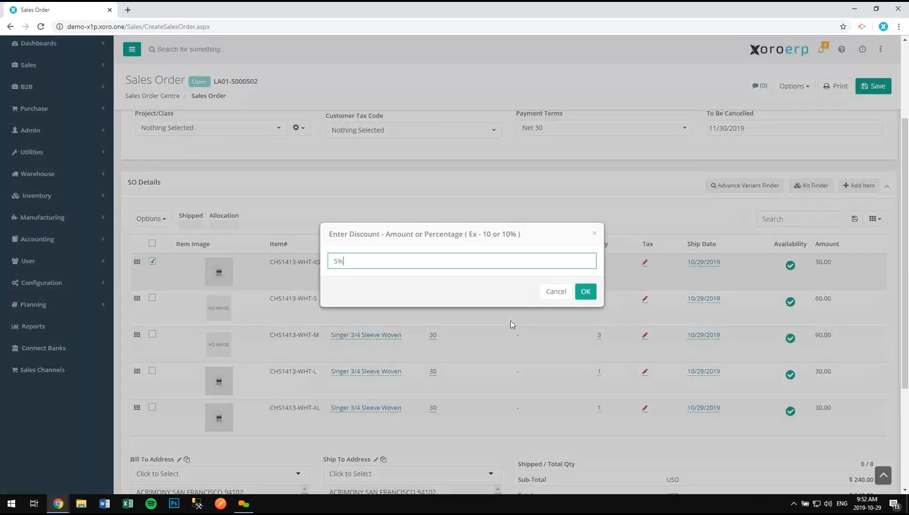
pyautogui.click(585, 292)
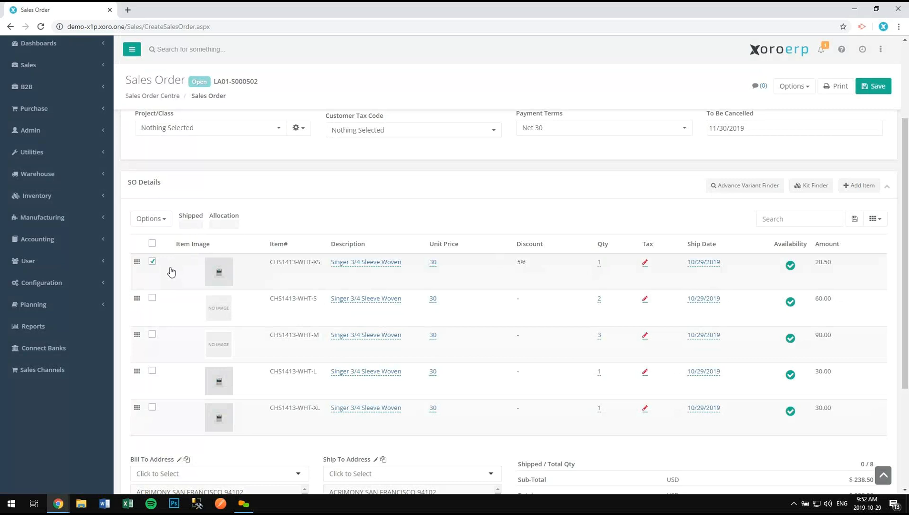
pyautogui.click(153, 244)
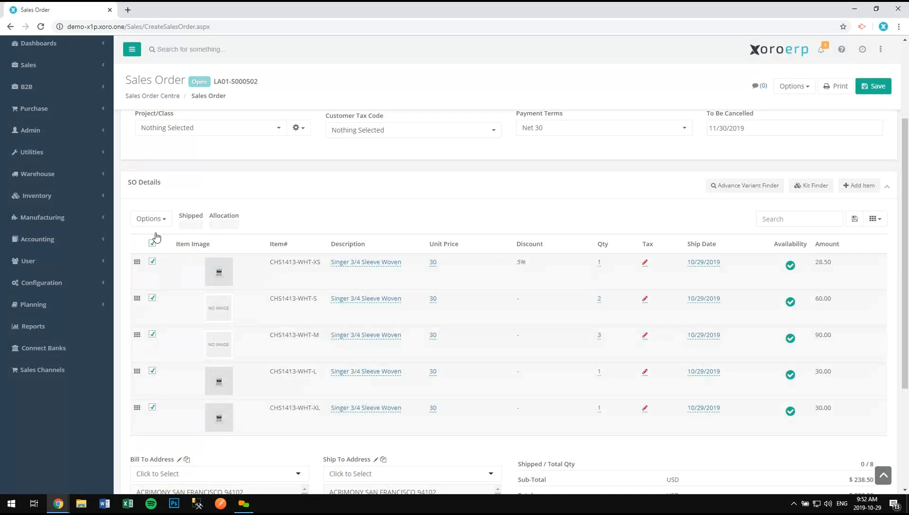
# - Apply a 10% batch discount to all five lines, lowering the sub-total to $216.00
pyautogui.click(157, 222)
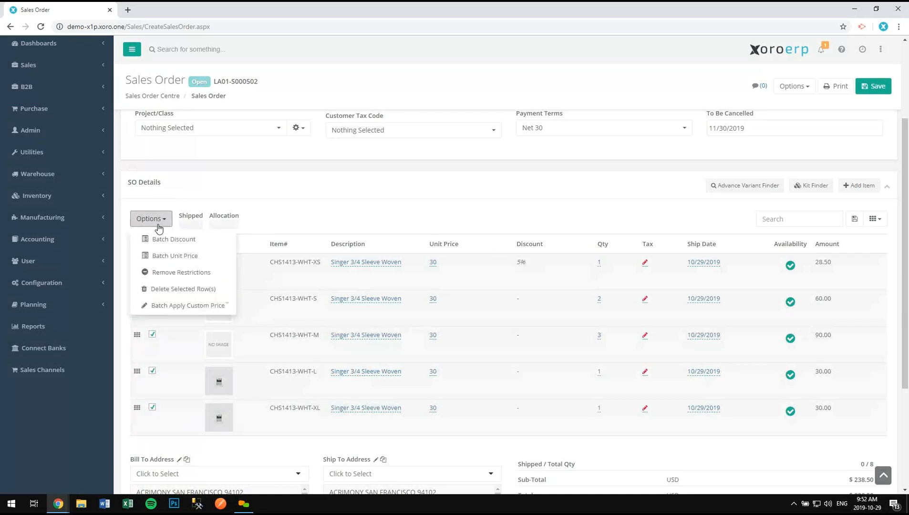
pyautogui.click(176, 246)
pyautogui.write('10')
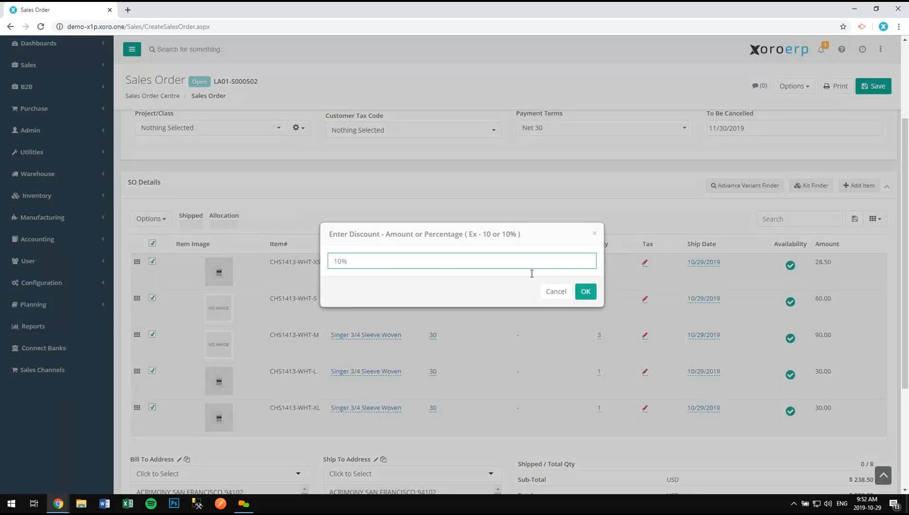
pyautogui.click(586, 292)
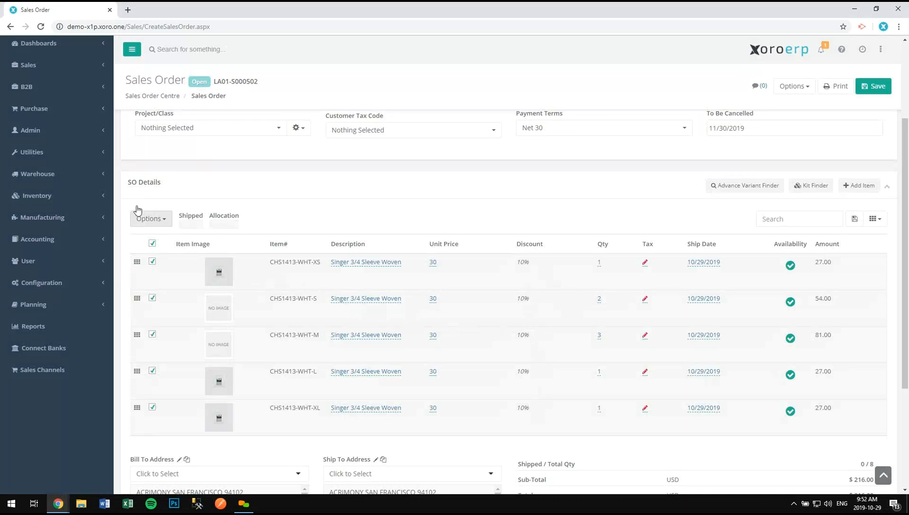
# - Review the price levels for Batch Apply Custom Price, then close without changing prices
pyautogui.click(149, 219)
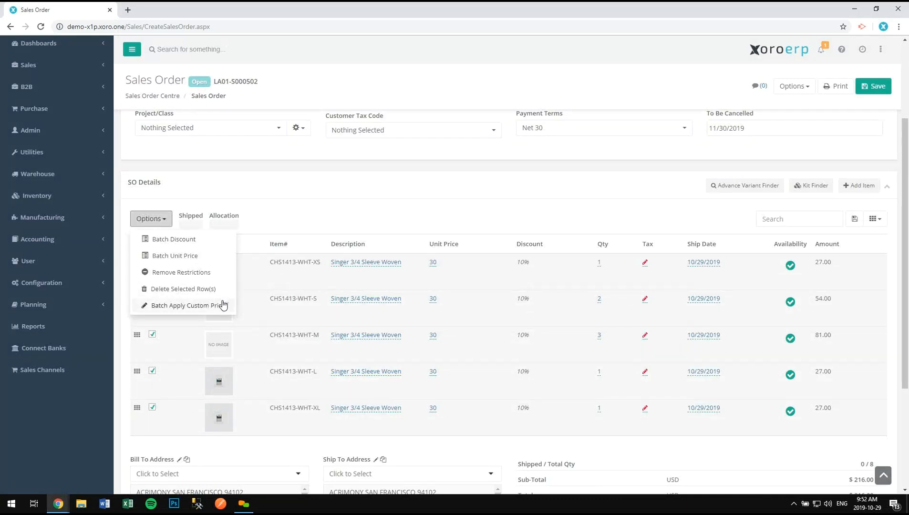
pyautogui.click(222, 305)
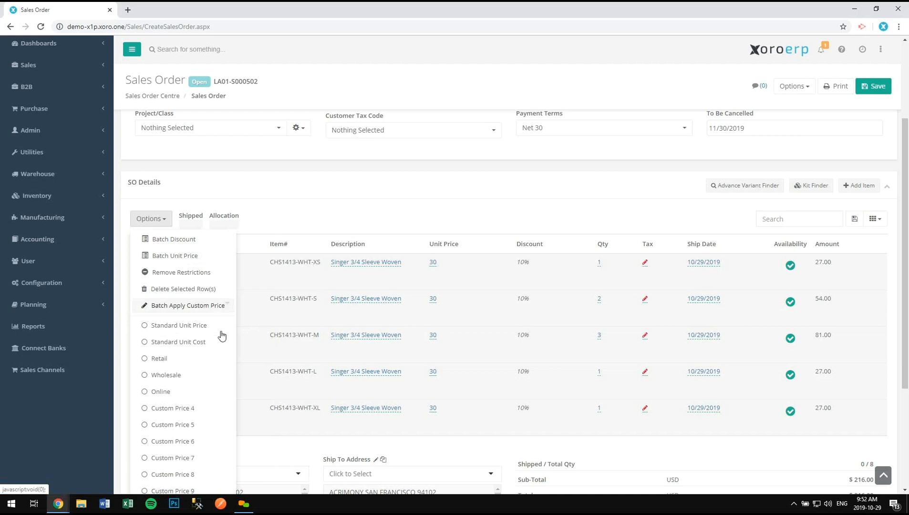
pyautogui.click(211, 307)
pyautogui.click(714, 226)
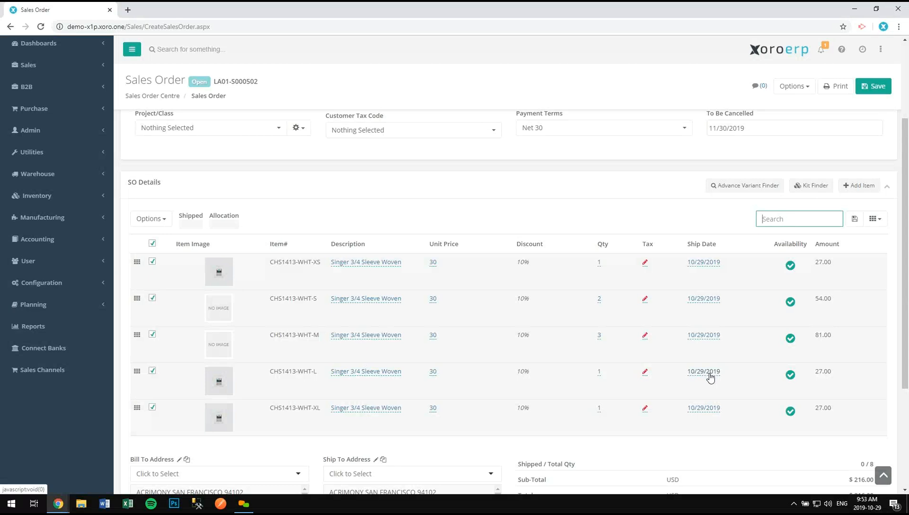
# - Set the Ship Method to Delivery (Third Party), giving Canada Post with Expedited Parcel service
pyautogui.scroll(3, 679, 365)
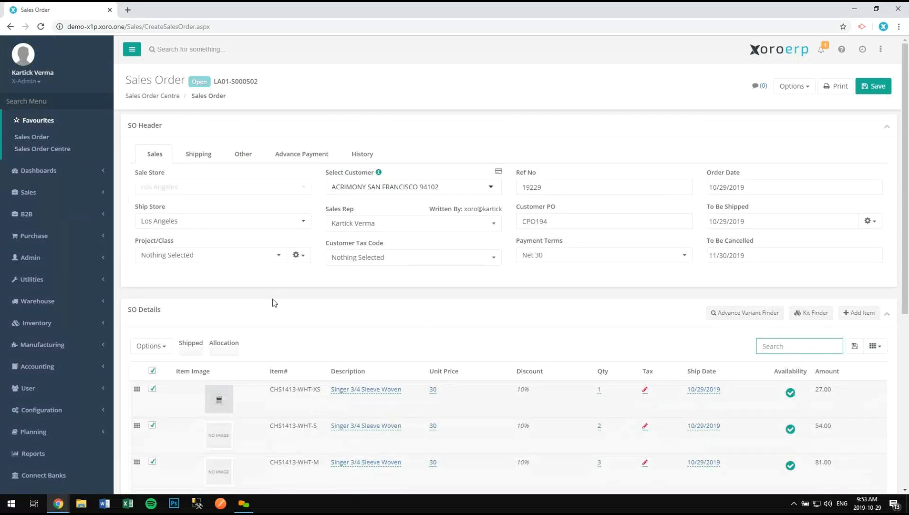
pyautogui.click(210, 159)
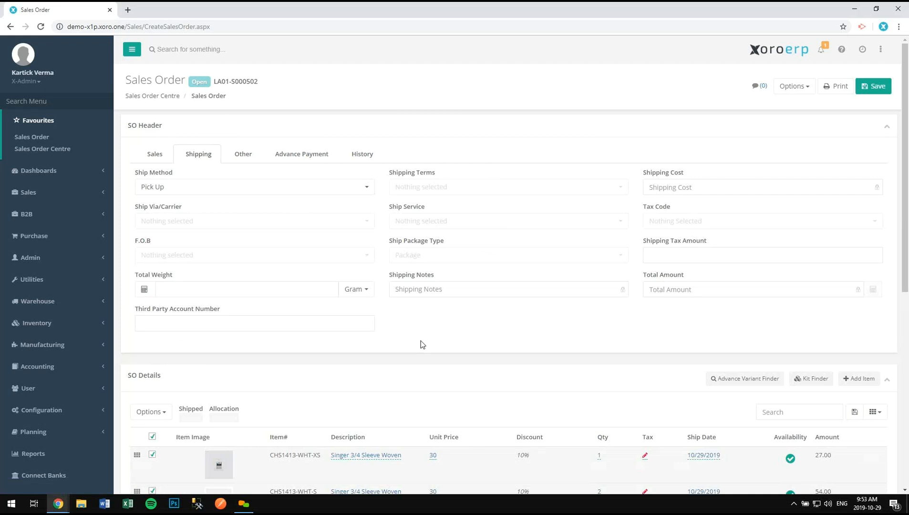
pyautogui.click(189, 187)
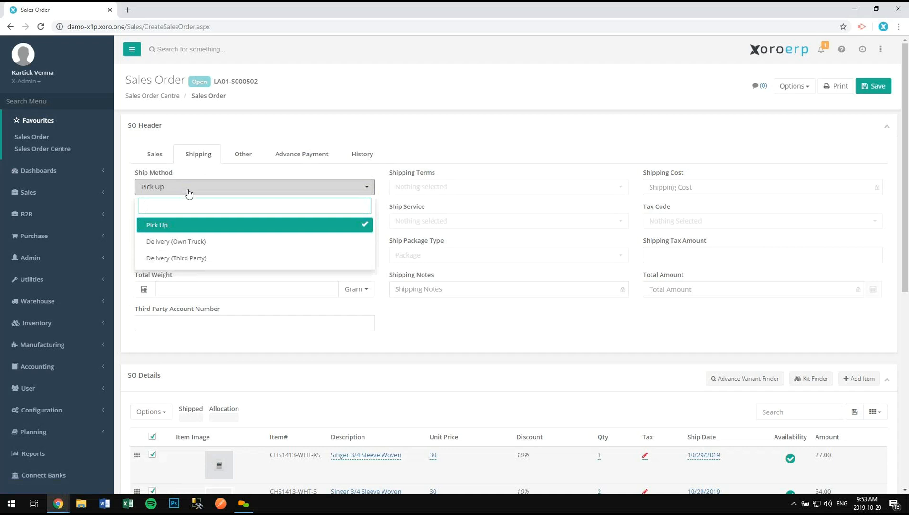
pyautogui.click(200, 232)
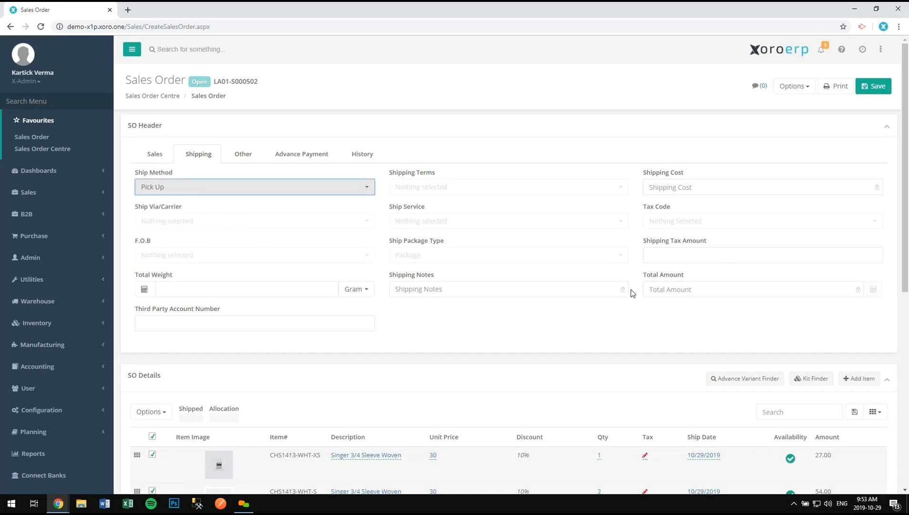
pyautogui.click(274, 193)
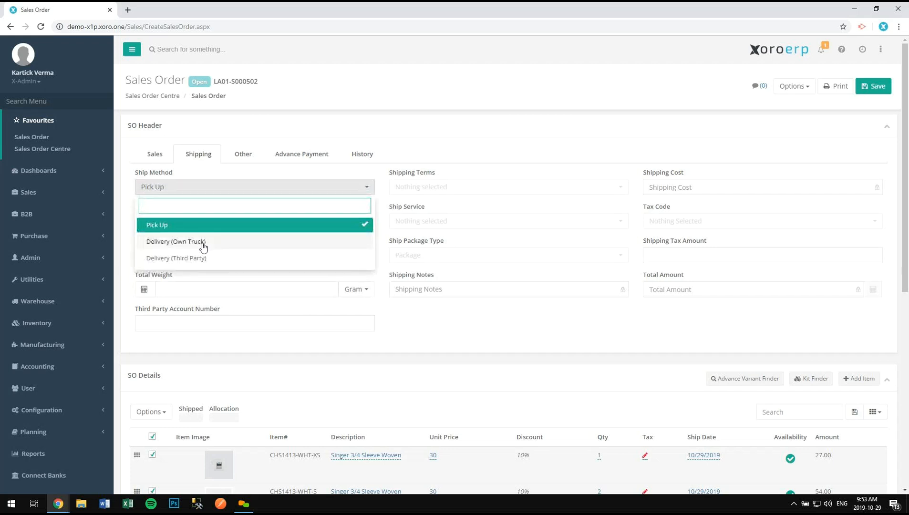
pyautogui.click(202, 243)
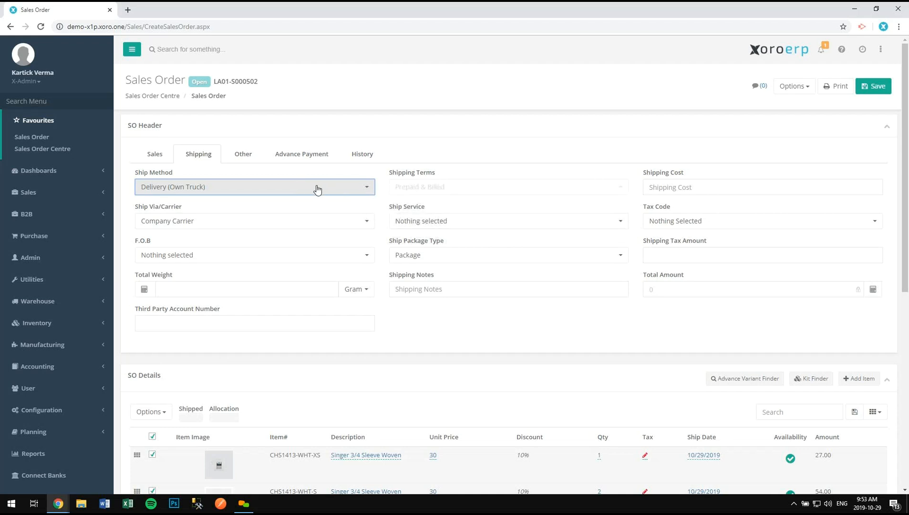
pyautogui.click(270, 187)
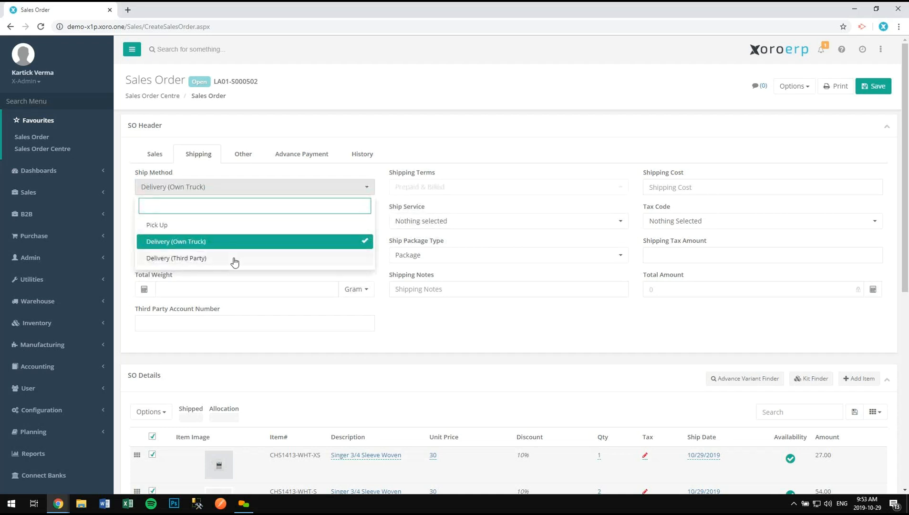
pyautogui.click(280, 258)
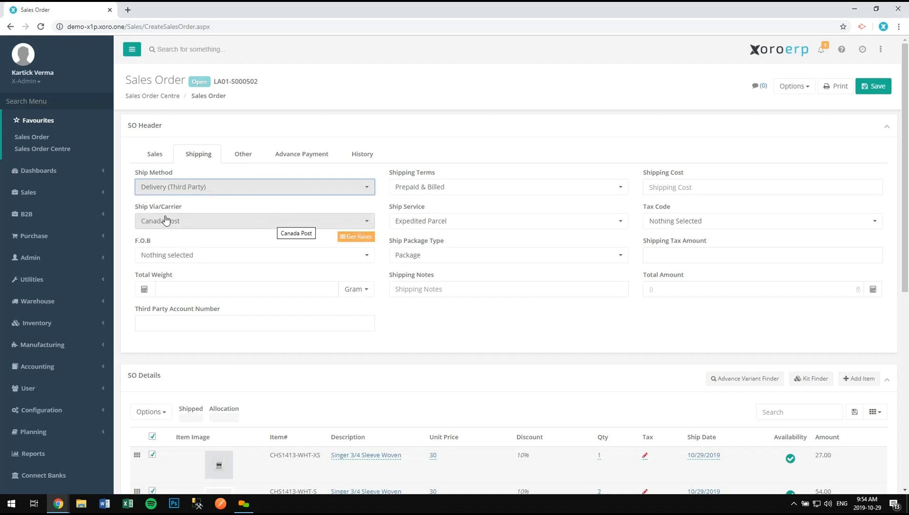
# - Enter a 15.00 shipping cost, keeping Prepaid & Billed as the shipping terms
pyautogui.click(660, 186)
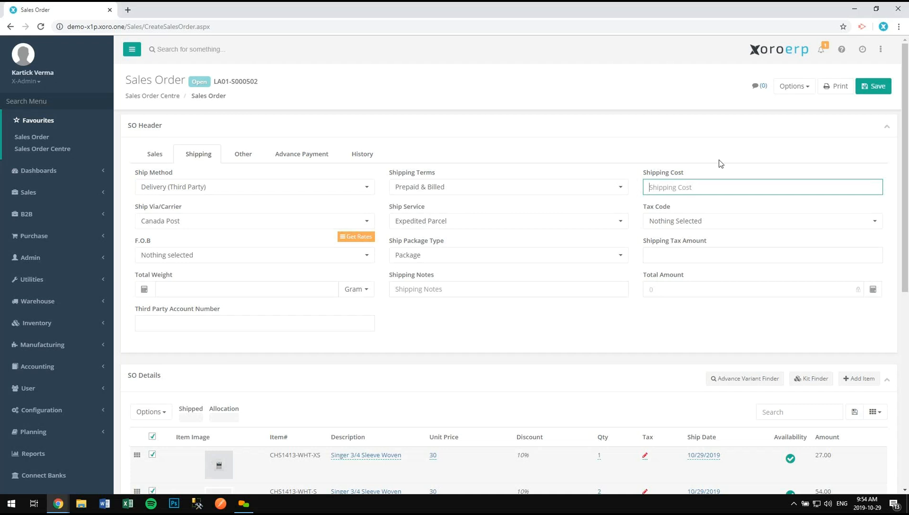
pyautogui.write('15')
pyautogui.click(420, 187)
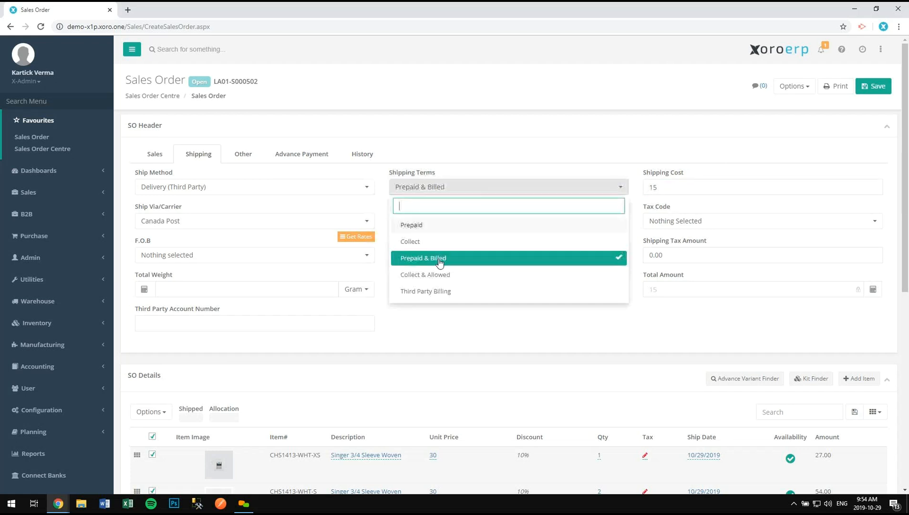
pyautogui.click(475, 158)
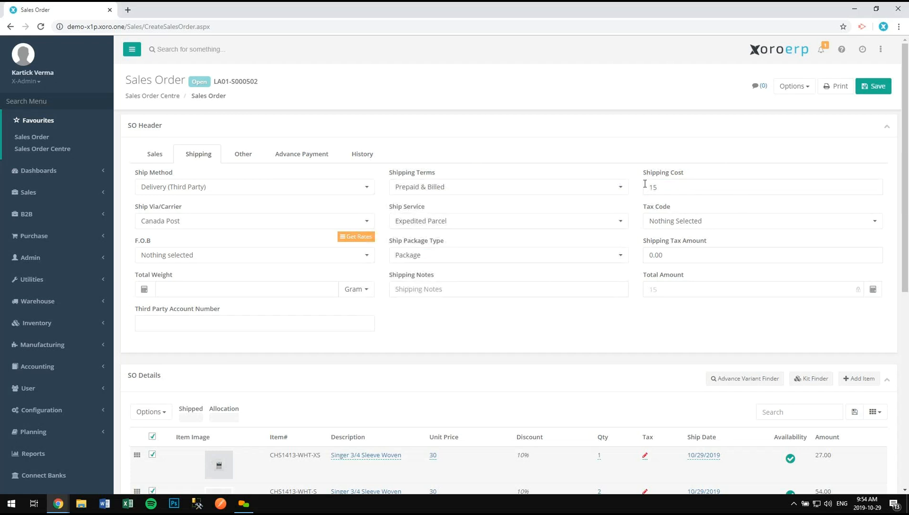
pyautogui.scroll(-8, 659, 357)
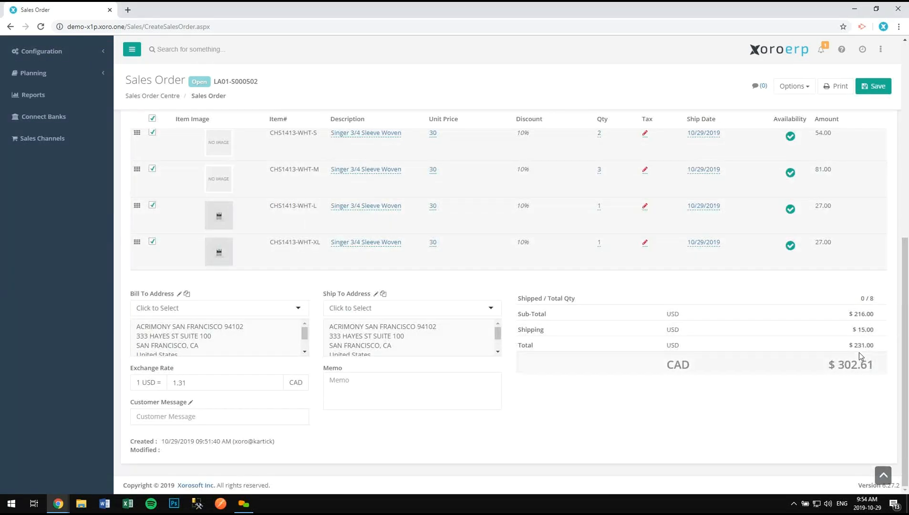
pyautogui.scroll(6, 580, 336)
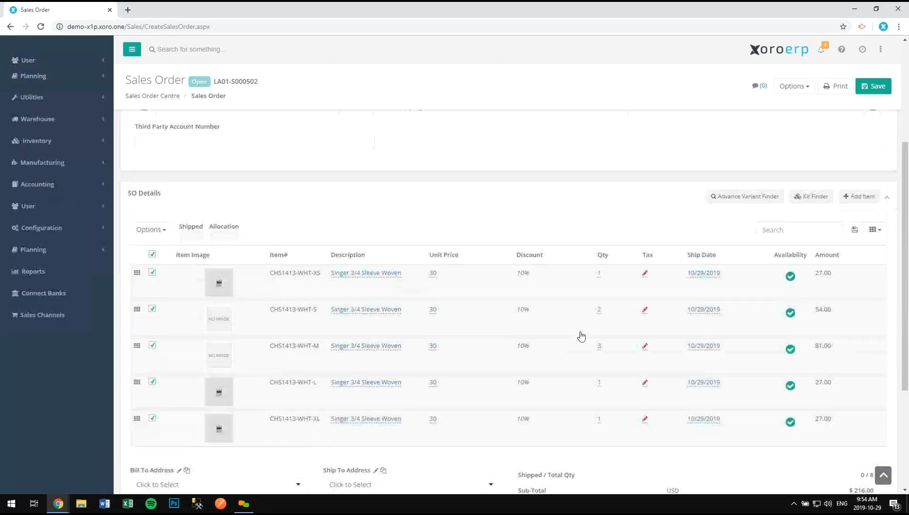
pyautogui.scroll(2, 433, 166)
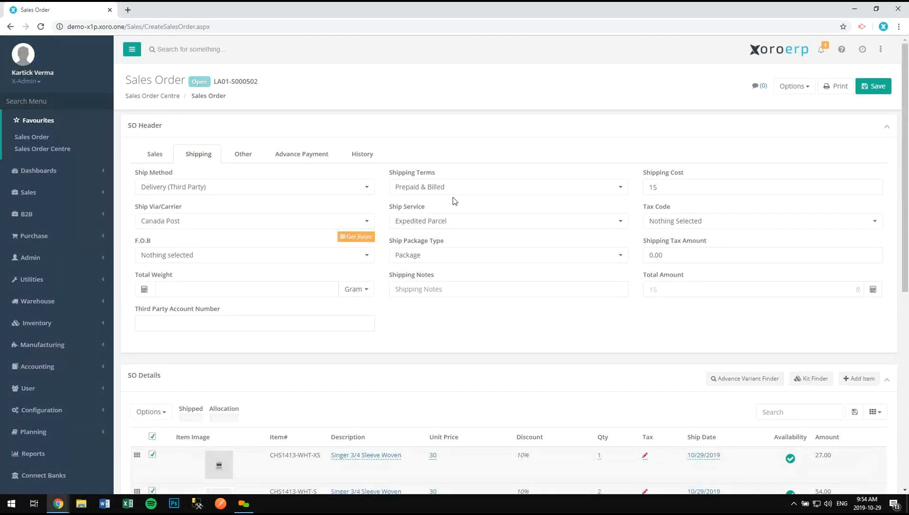
# - Try Third Party Billing shipping terms, then restore Prepaid & Billed for a 231.00 total
pyautogui.click(451, 192)
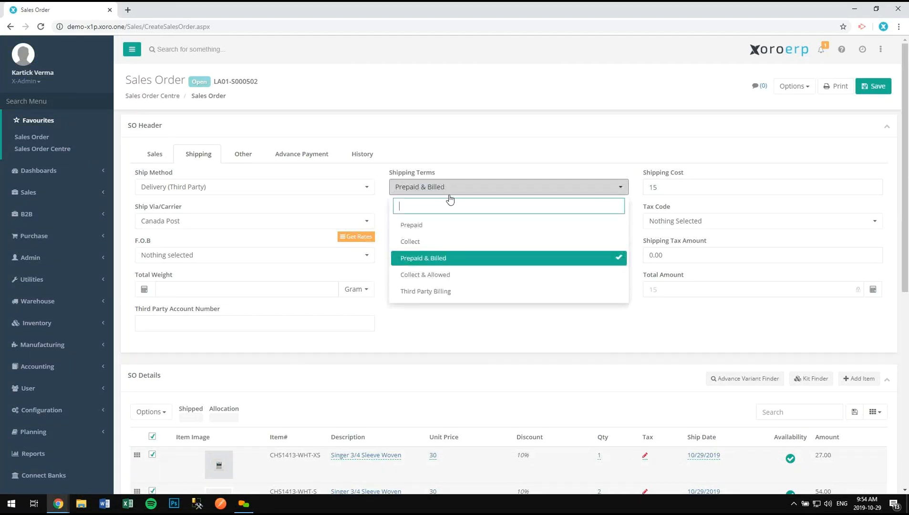
pyautogui.click(440, 291)
pyautogui.click(192, 327)
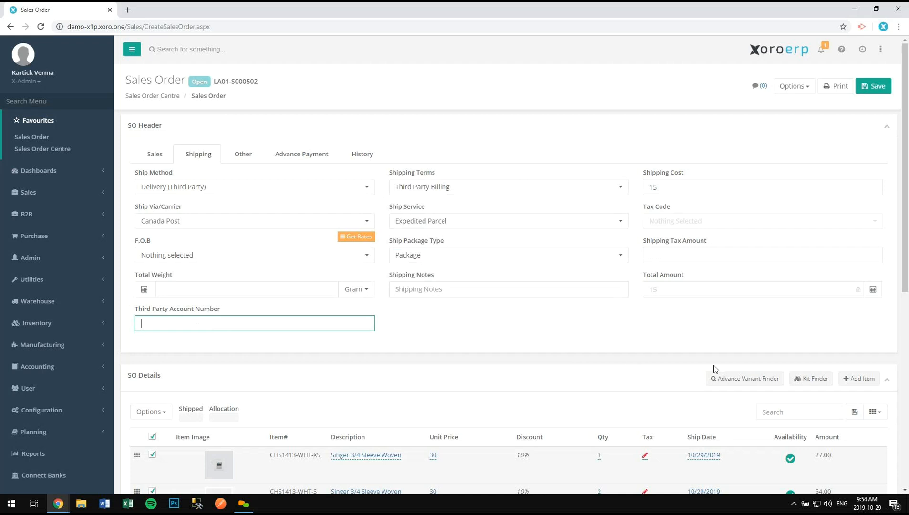
pyautogui.scroll(-7, 715, 370)
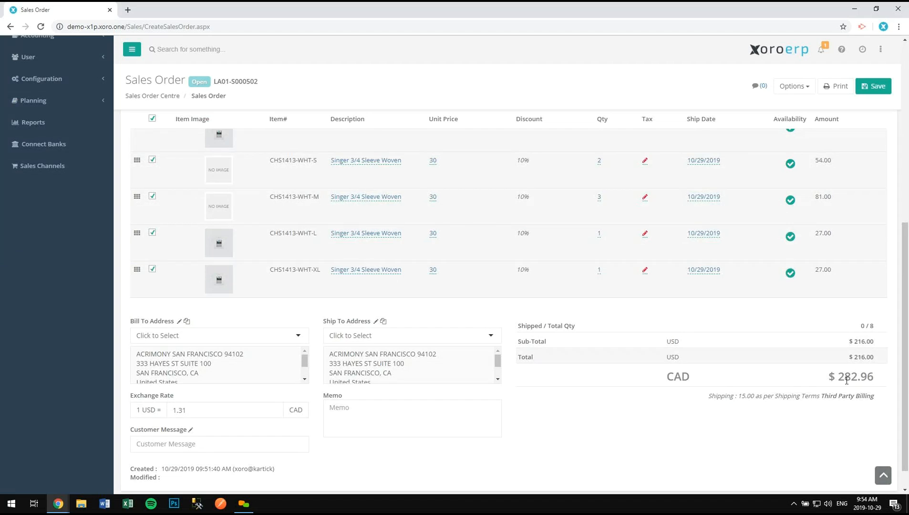
pyautogui.scroll(5, 582, 349)
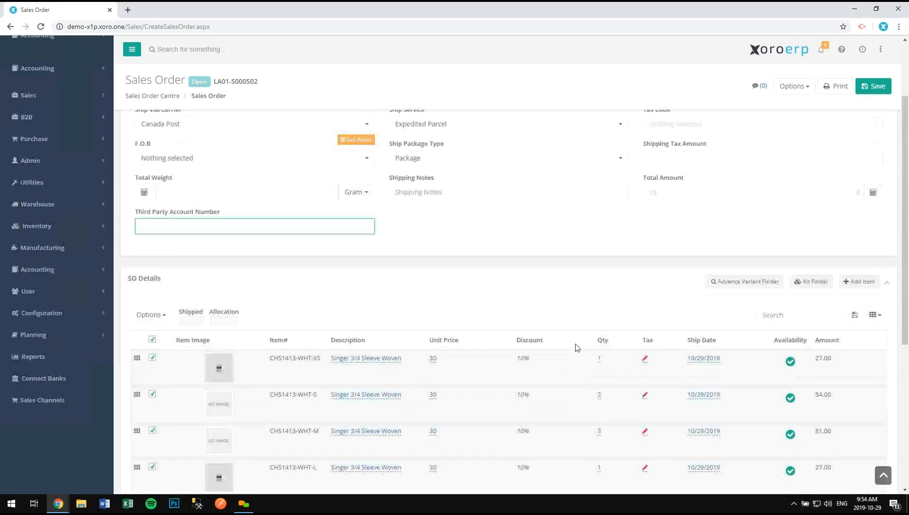
pyautogui.scroll(2, 577, 347)
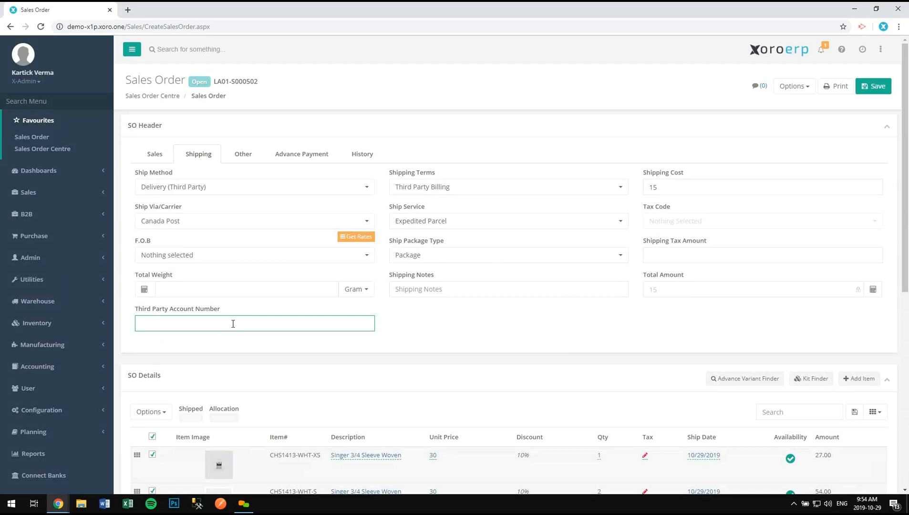
pyautogui.click(444, 188)
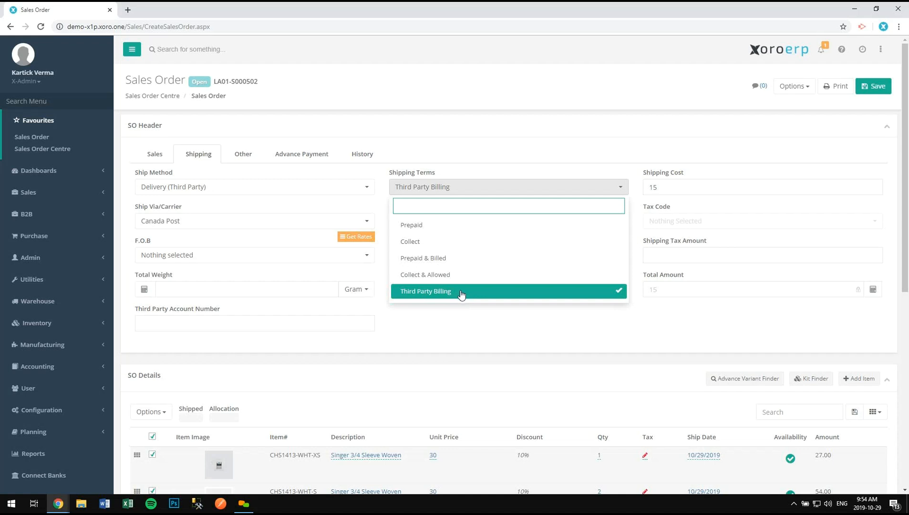
pyautogui.click(458, 259)
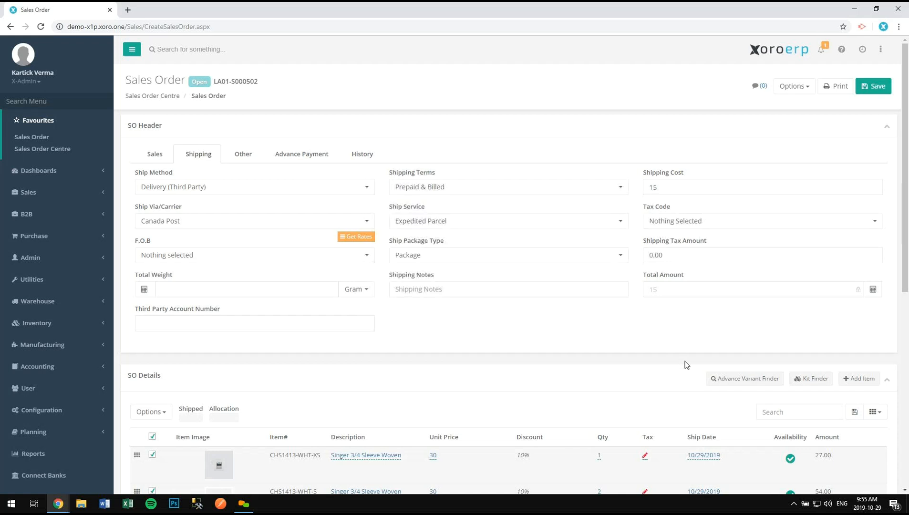
pyautogui.scroll(-7, 684, 361)
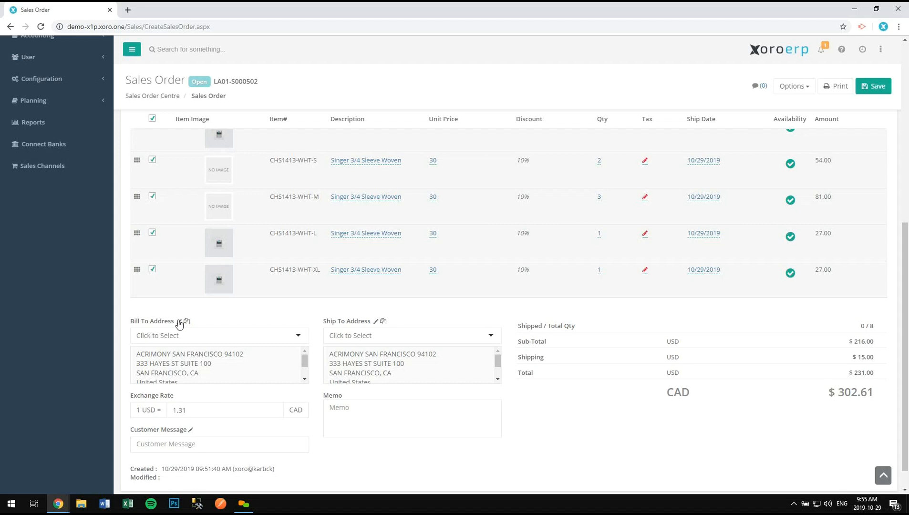
pyautogui.click(376, 322)
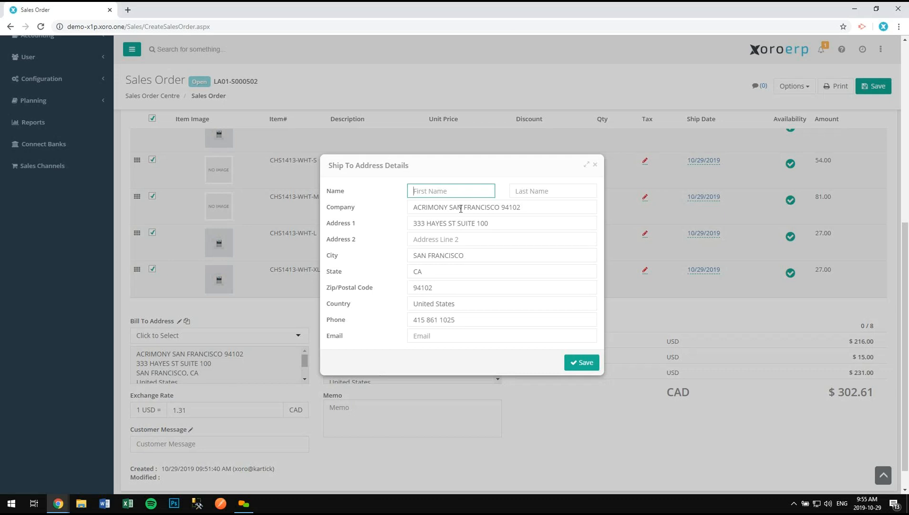
pyautogui.click(595, 166)
pyautogui.scroll(3, 329, 287)
pyautogui.scroll(3, 329, 288)
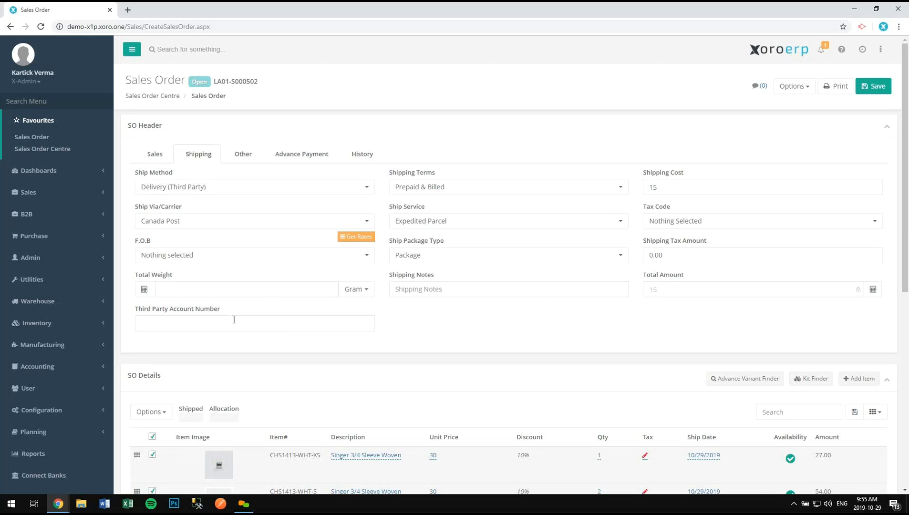
# - Require a 25% advance payment on the Other tab, then view the order's history
pyautogui.click(243, 158)
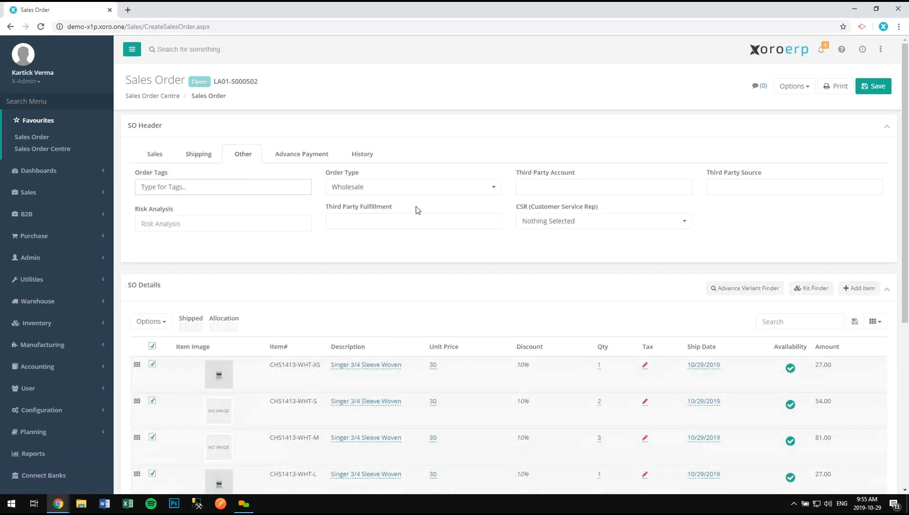
pyautogui.click(301, 160)
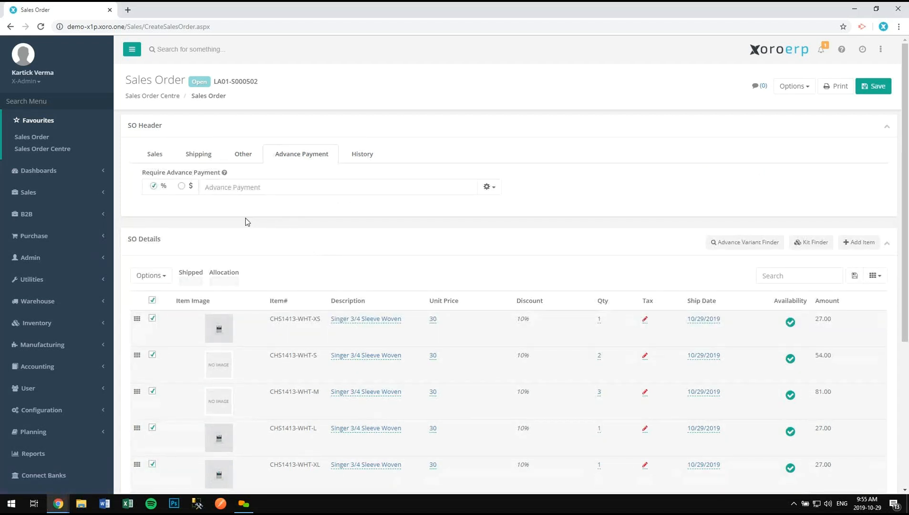
pyautogui.click(214, 190)
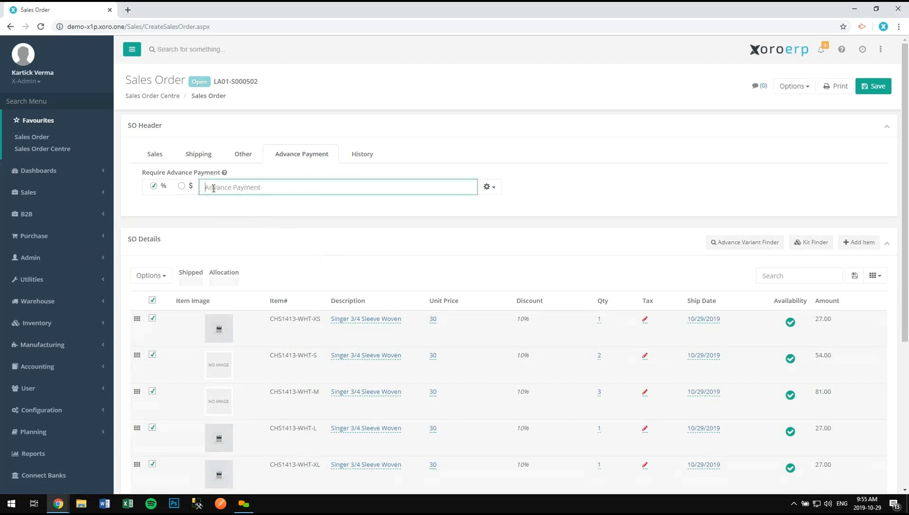
pyautogui.write('25')
pyautogui.scroll(-5, 714, 337)
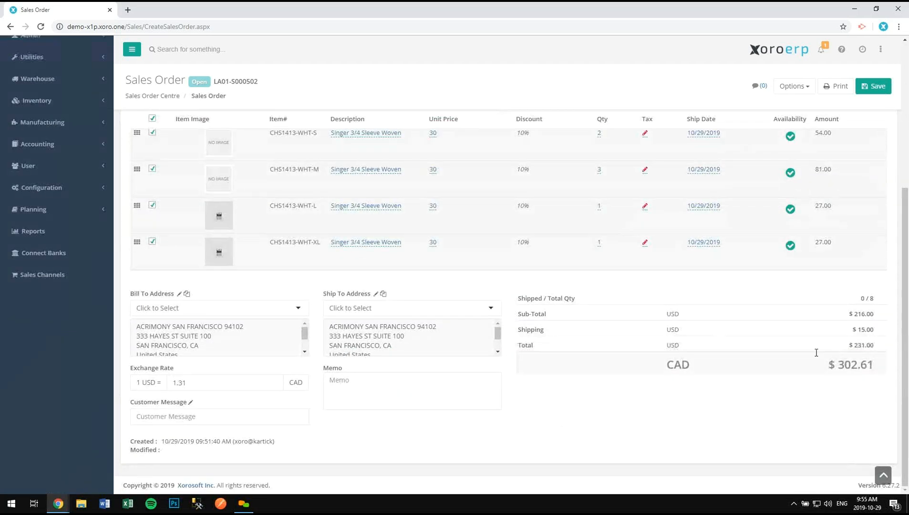
pyautogui.scroll(5, 623, 359)
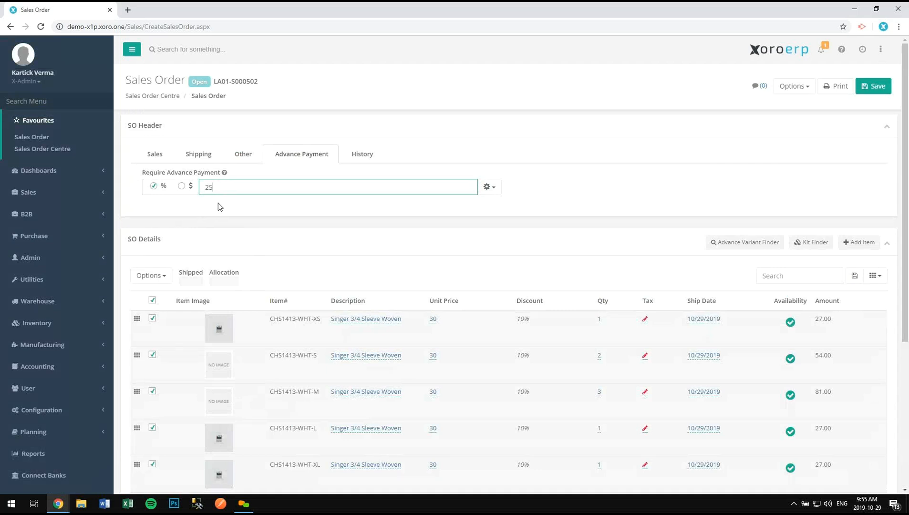
pyautogui.click(369, 158)
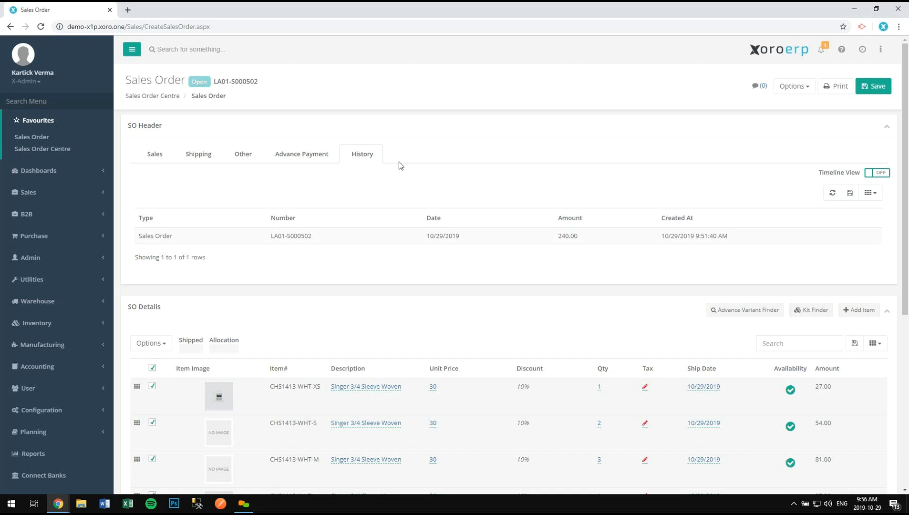
# - Save order LA01-S000502 and return to the Sales Order Centre list
pyautogui.click(871, 90)
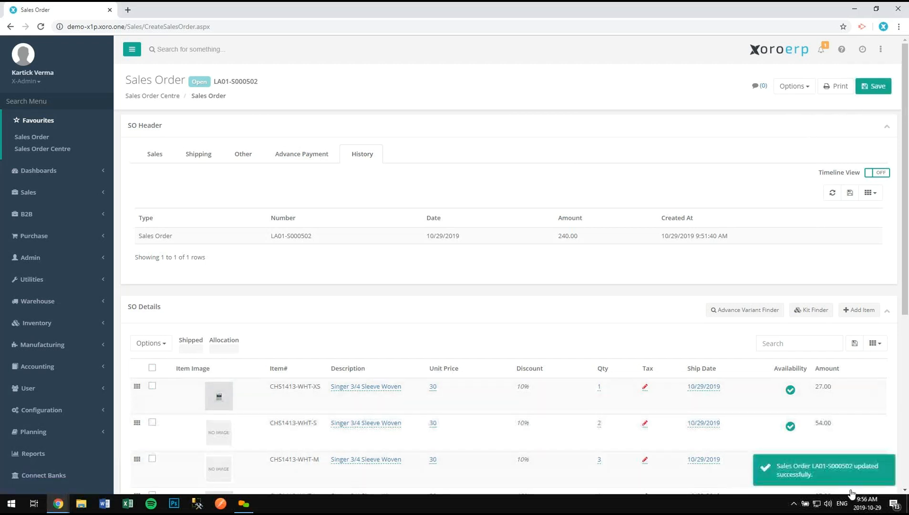
pyautogui.click(164, 99)
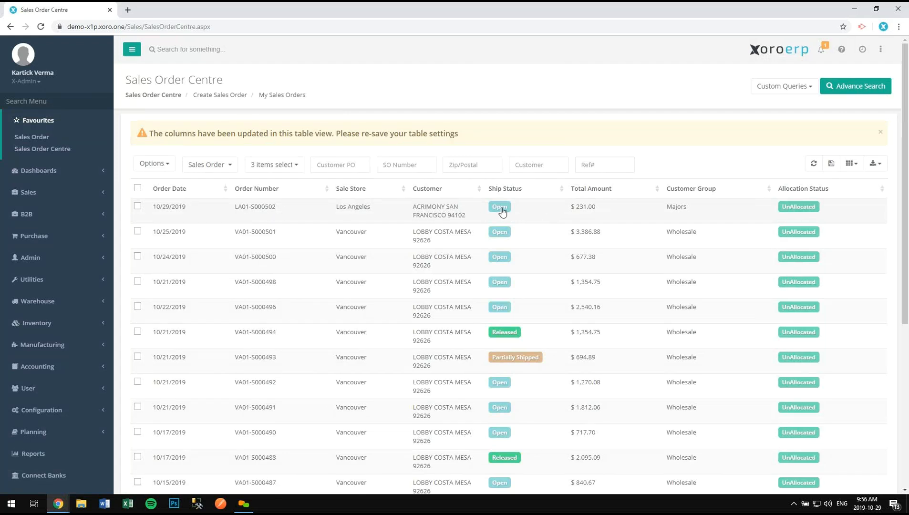
# - Re-save the order list's table settings, then open LA01-S000502 for editing in a new tab
pyautogui.click(831, 164)
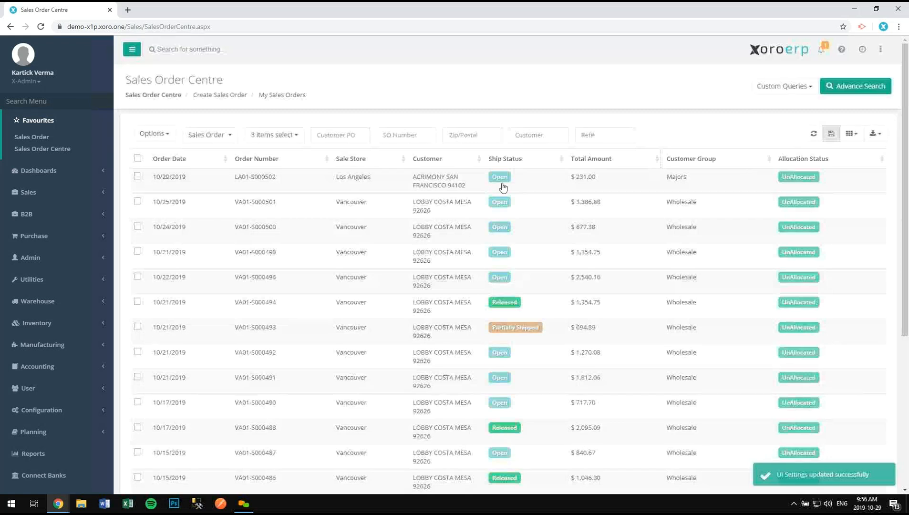
pyautogui.rightClick(379, 179)
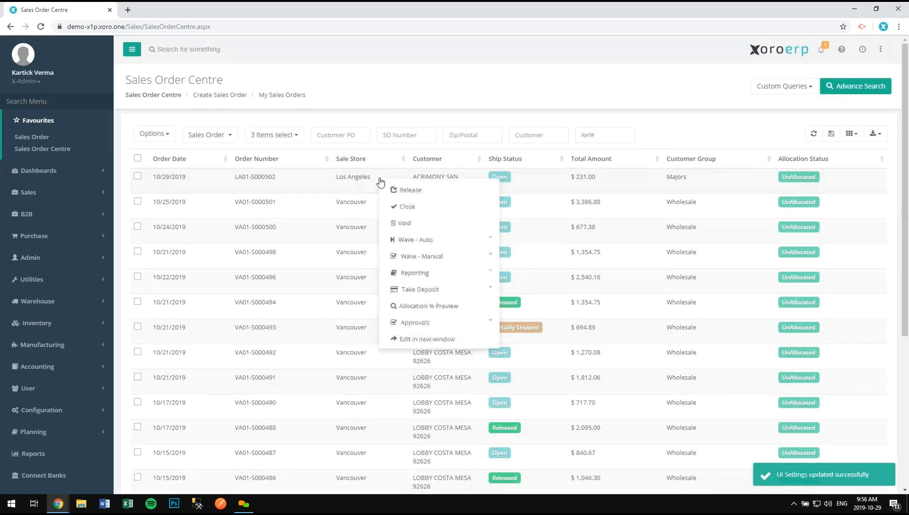
pyautogui.click(400, 339)
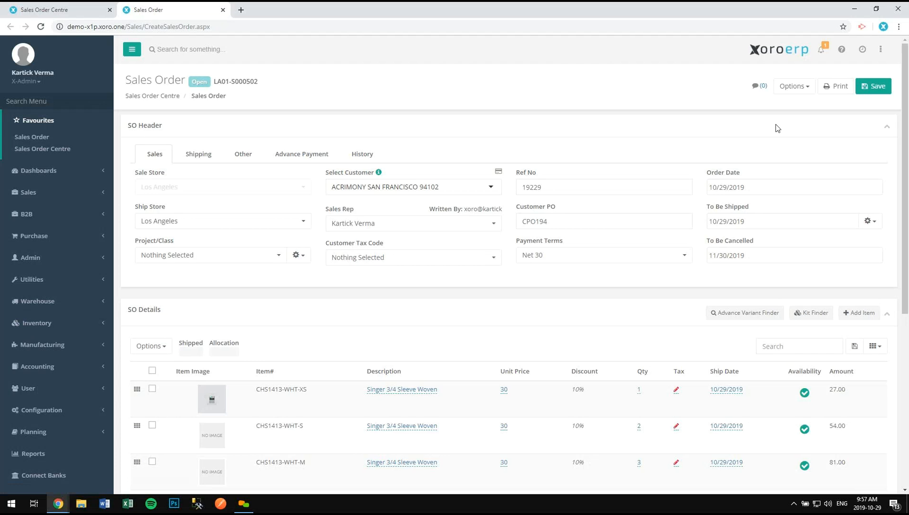
# - Print-preview order LA01-S000502 with the Sales Order (Apparel) template
pyautogui.click(833, 89)
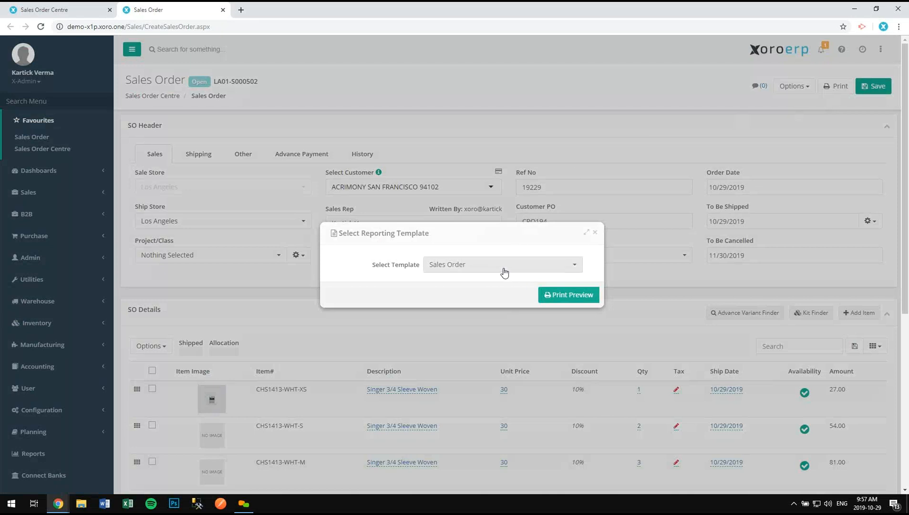
pyautogui.click(504, 273)
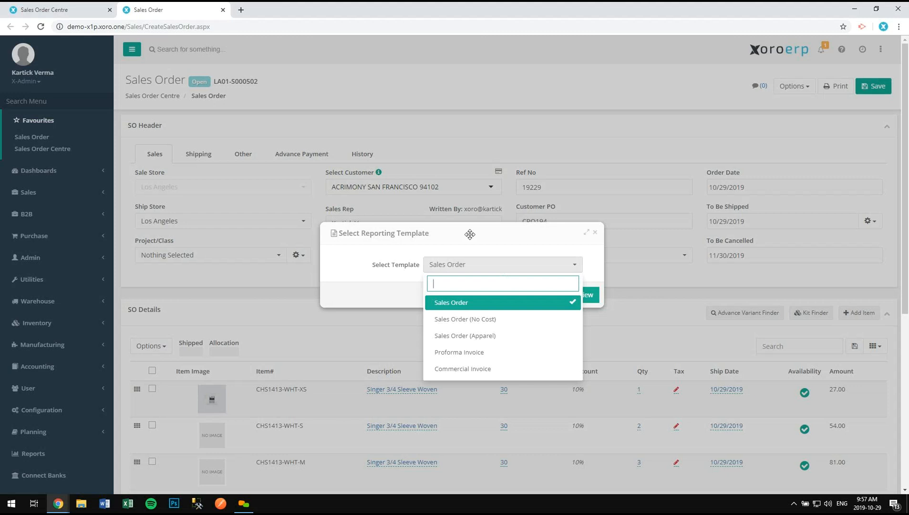
pyautogui.click(526, 342)
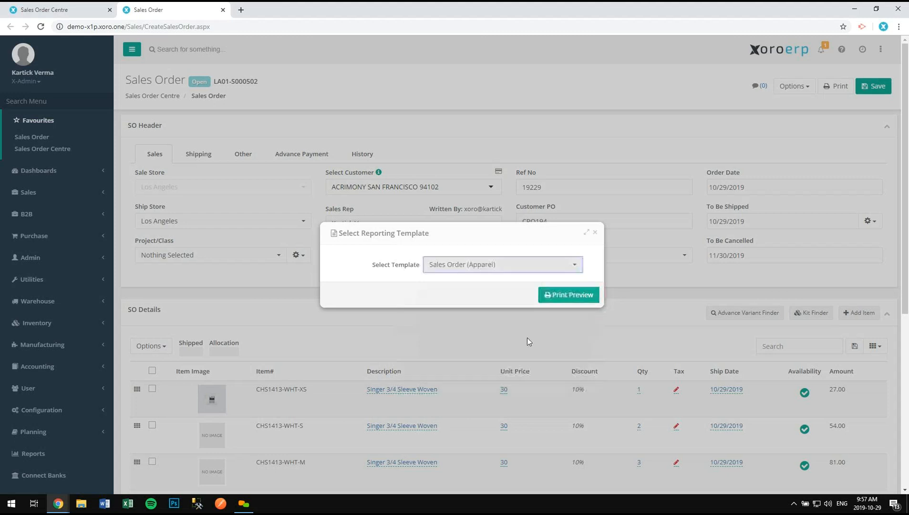
pyautogui.click(557, 296)
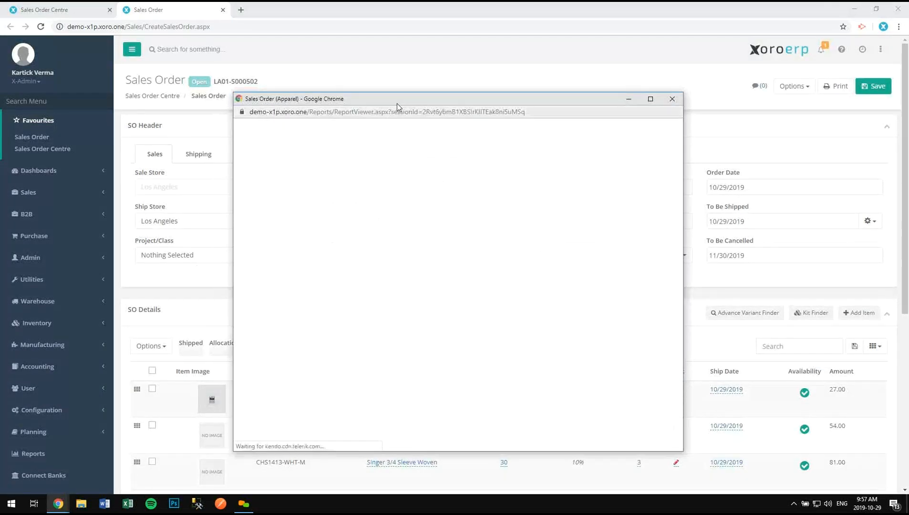
# - Reposition and enlarge the Sales Order (Apparel) preview, review its export formats, then close it
pyautogui.moveTo(397, 103); pyautogui.dragTo(385, 71)
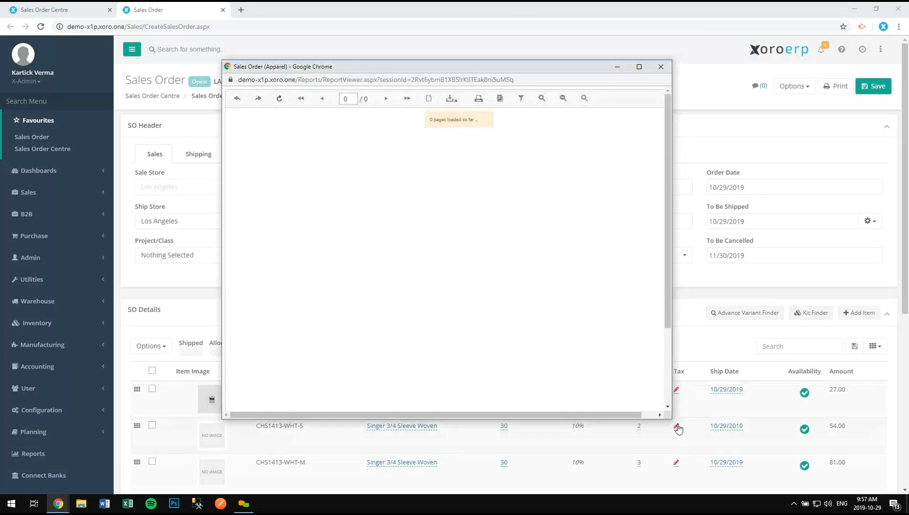
pyautogui.moveTo(672, 420); pyautogui.dragTo(675, 486)
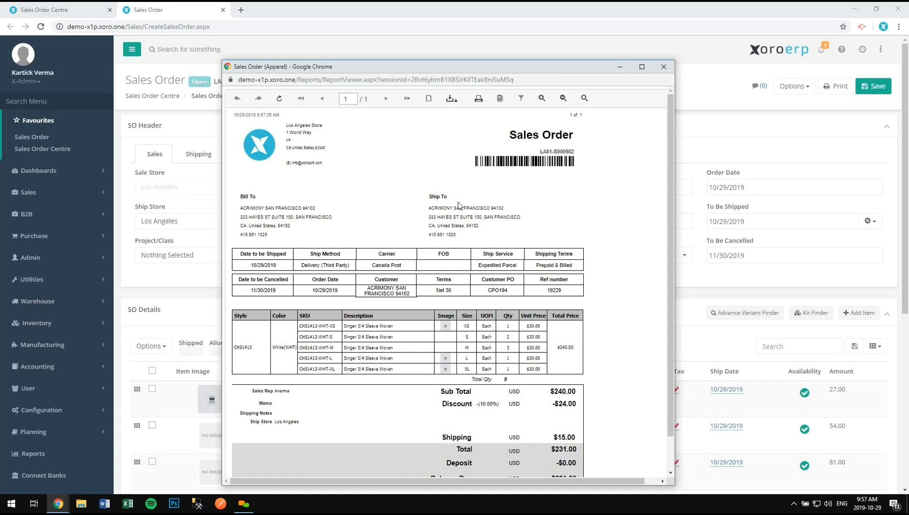
pyautogui.click(450, 99)
pyautogui.scroll(-1, 644, 347)
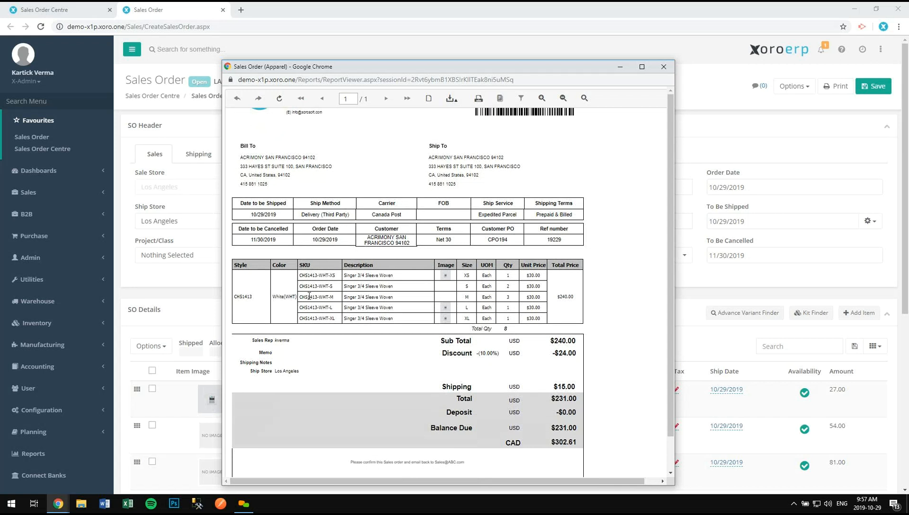
pyautogui.scroll(1, 307, 289)
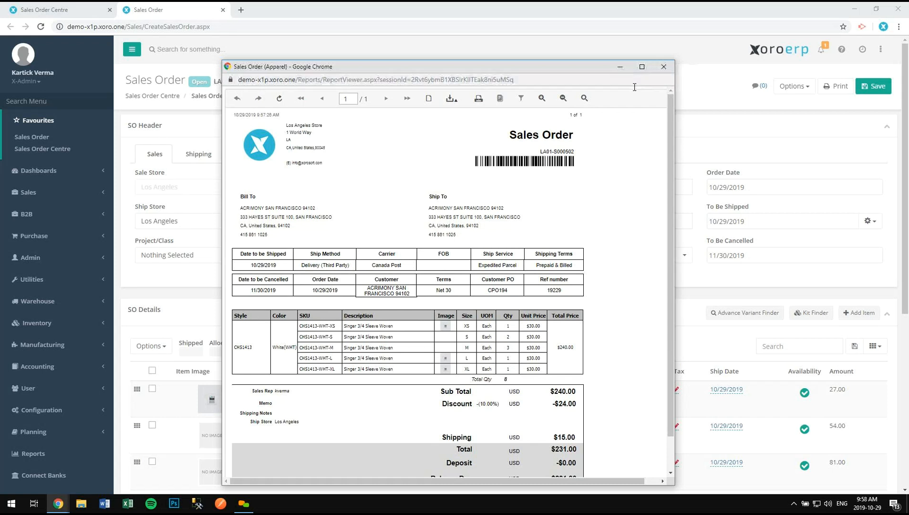
pyautogui.click(662, 67)
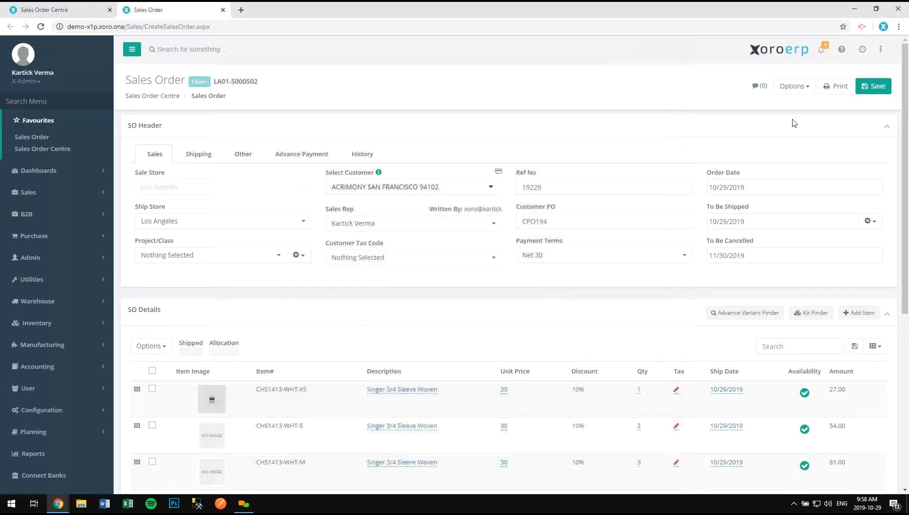
# - Open the Options action list for order LA01-S000502
pyautogui.click(800, 88)
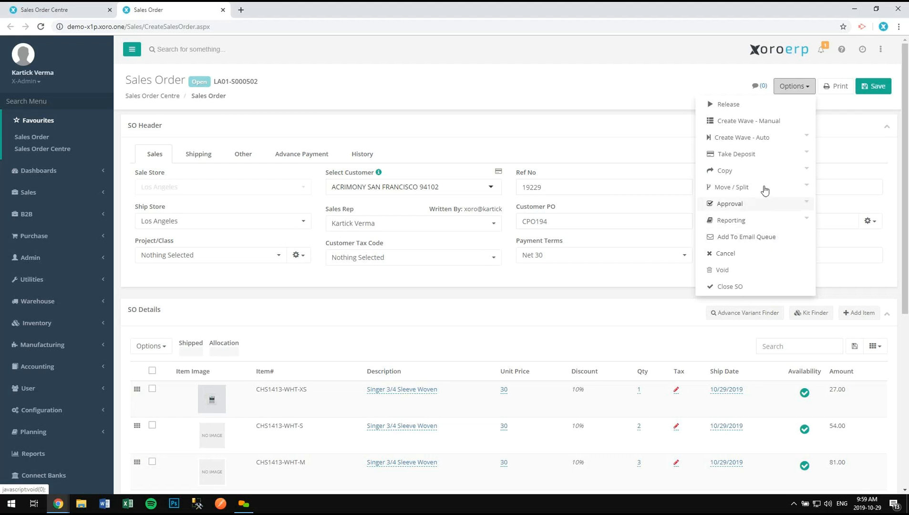
# - Expand the Copy options, then select and deselect the order number LA01-S000502
pyautogui.click(755, 173)
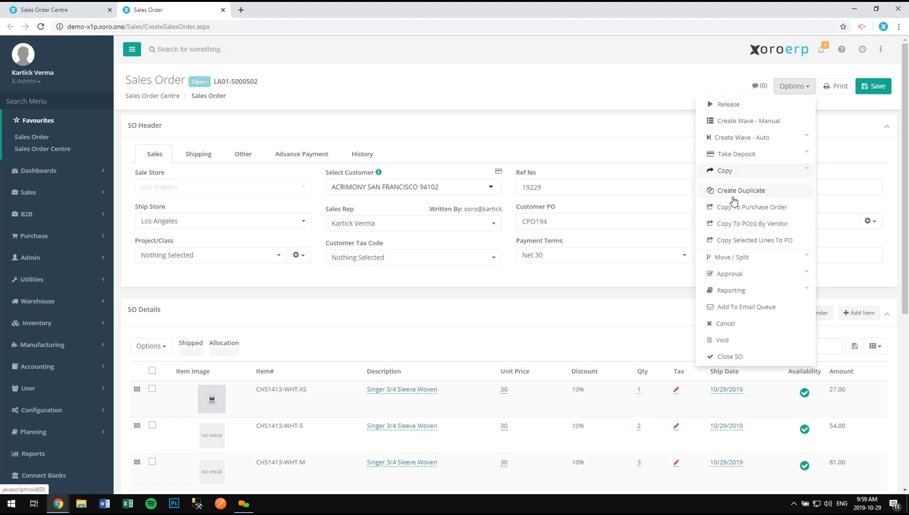
pyautogui.moveTo(214, 82); pyautogui.dragTo(260, 82)
pyautogui.click(252, 97)
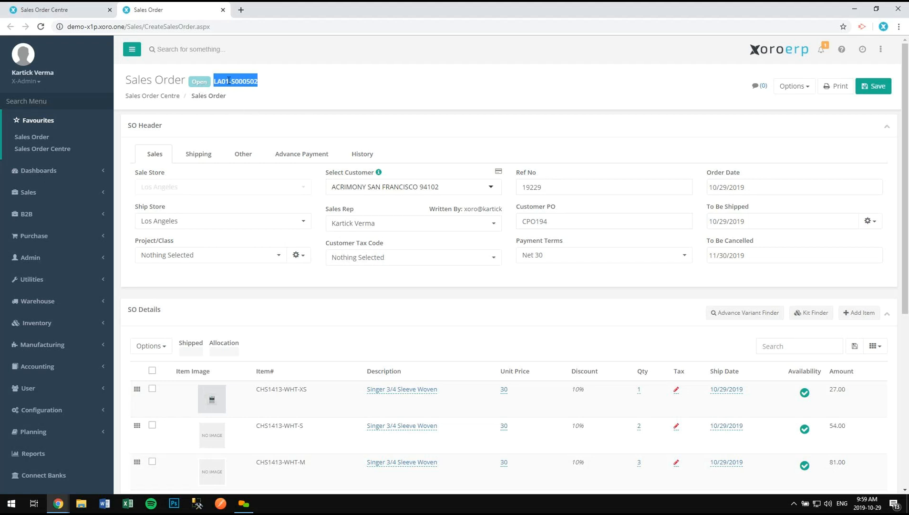
pyautogui.click(271, 87)
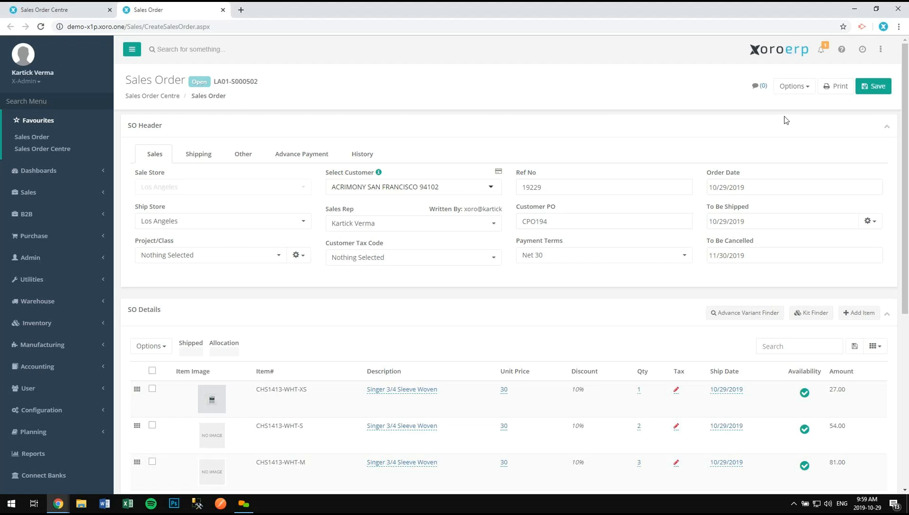
# - Reopen Options with its copy choices and scroll down to the five CHS1413 lines
pyautogui.click(805, 88)
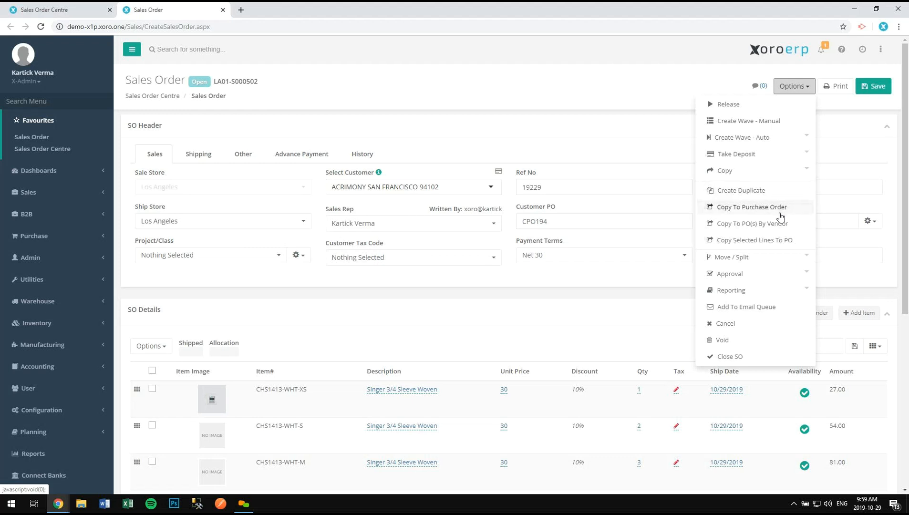
pyautogui.scroll(-4, 654, 222)
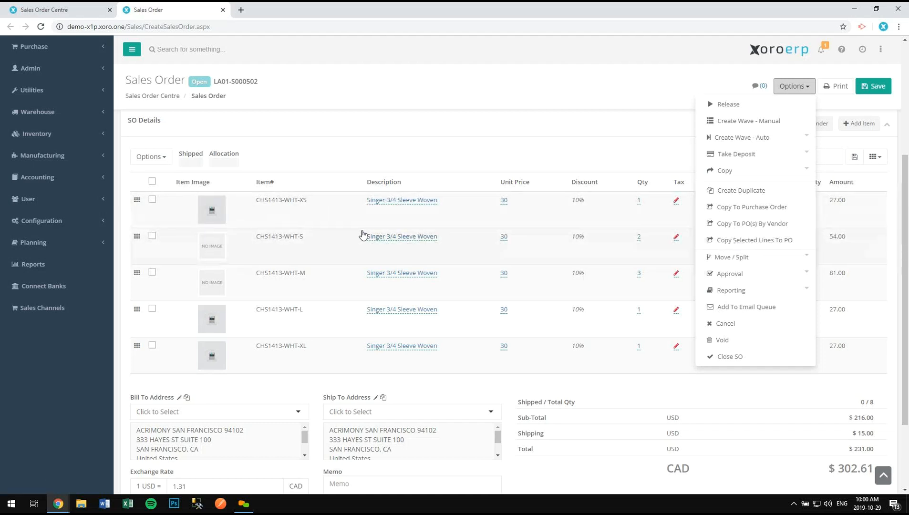
# - Tick the CHS1413-WHT-XS and CHS1413-WHT-S lines and expand Move / Split under Options
pyautogui.click(153, 200)
pyautogui.click(153, 236)
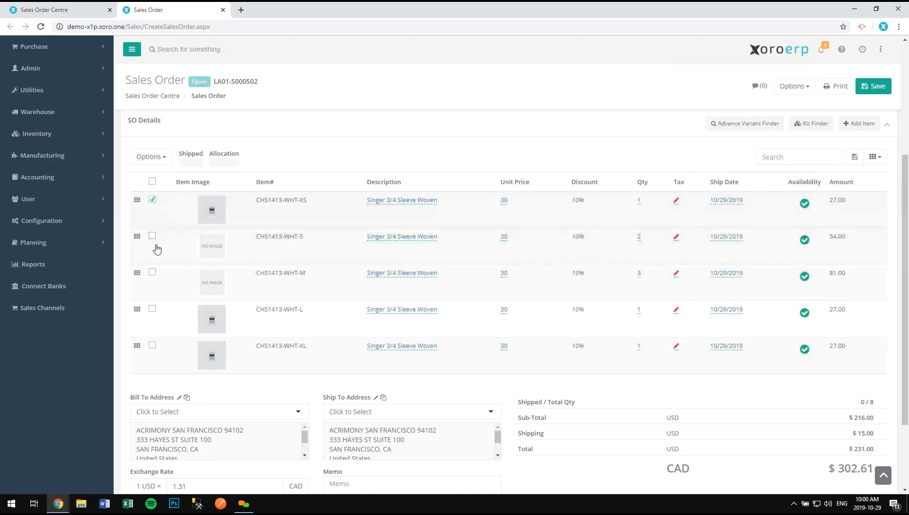
pyautogui.click(795, 87)
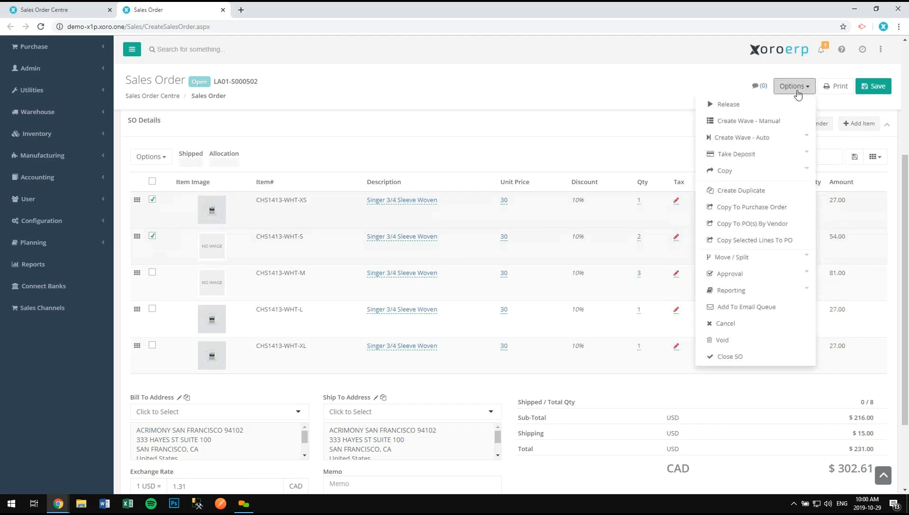
pyautogui.click(767, 171)
pyautogui.click(765, 187)
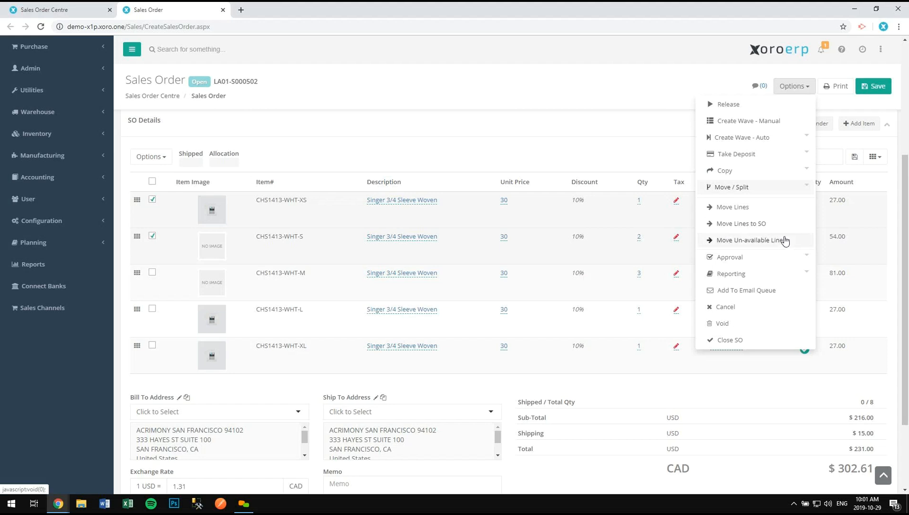
# - Add a line of 4 CHAW16-BLKRAY-L at 52 to the order and save it
pyautogui.click(675, 156)
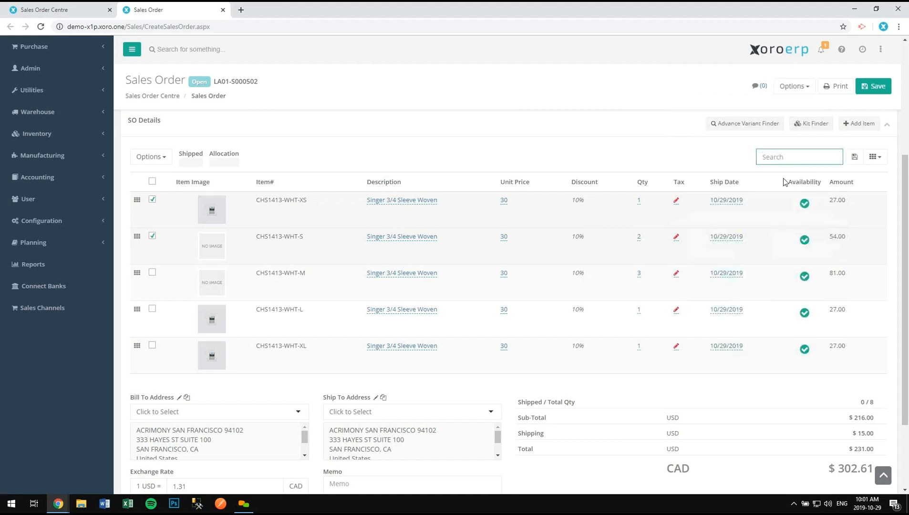
pyautogui.click(863, 125)
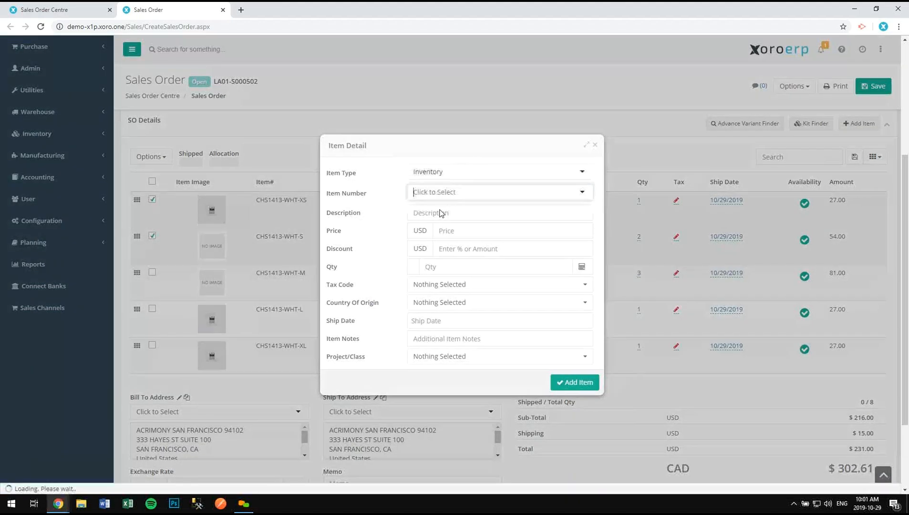
pyautogui.scroll(-1, 453, 263)
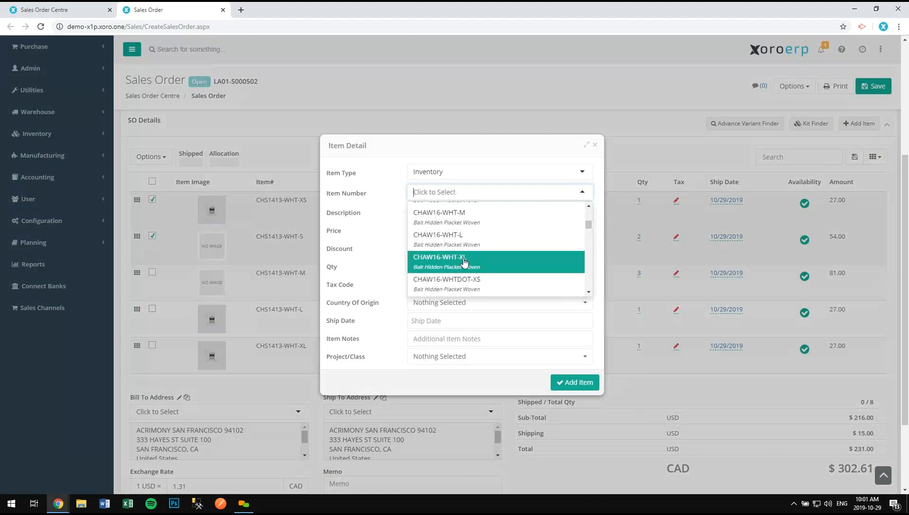
pyautogui.scroll(-2, 465, 263)
pyautogui.click(481, 268)
pyautogui.click(476, 266)
pyautogui.write('4')
pyautogui.press('Return')
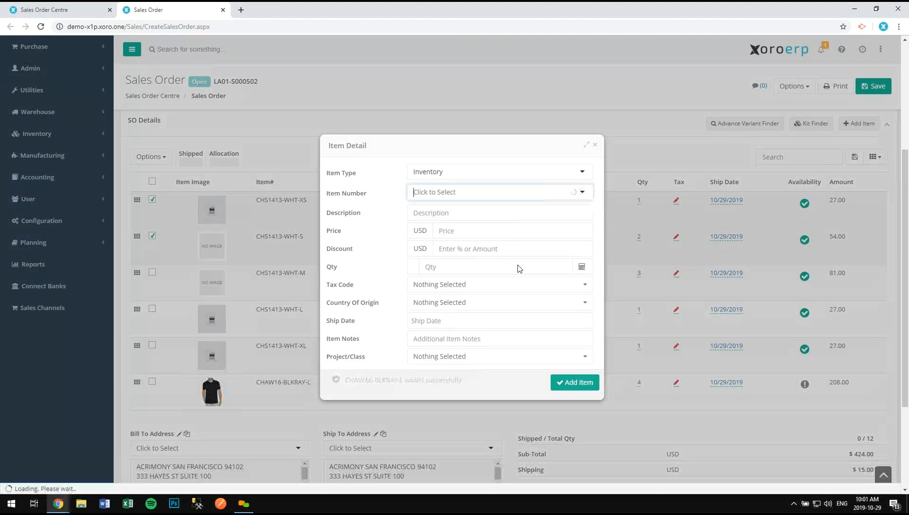
pyautogui.moveTo(807, 386)
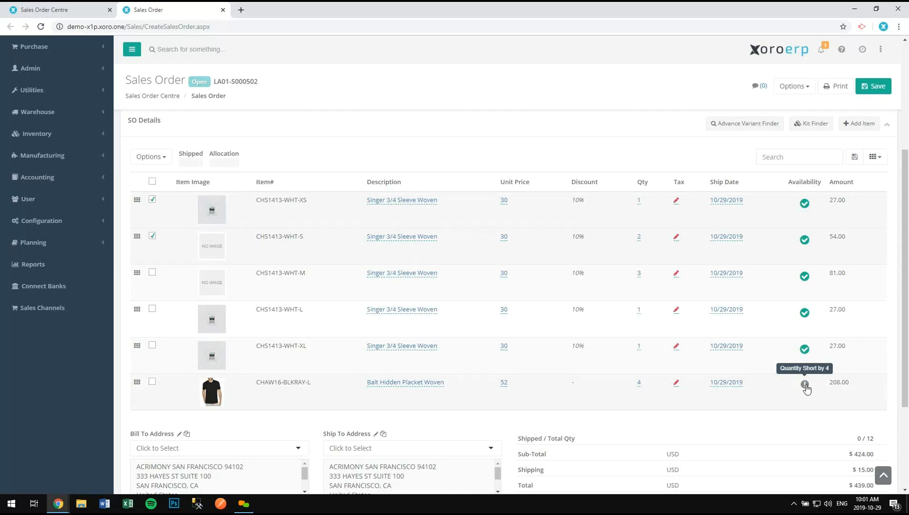
pyautogui.click(877, 88)
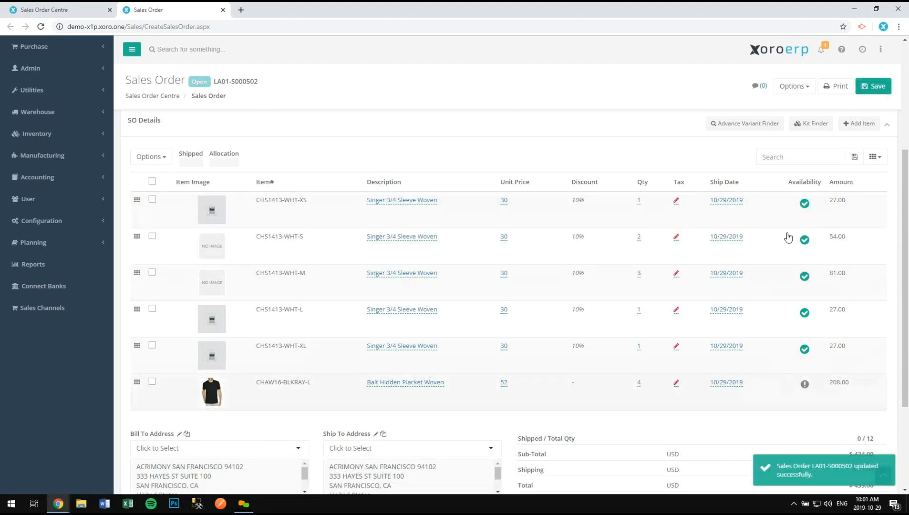
# - Reopen the Options list and collapse its Move / Split submenu
pyautogui.click(790, 87)
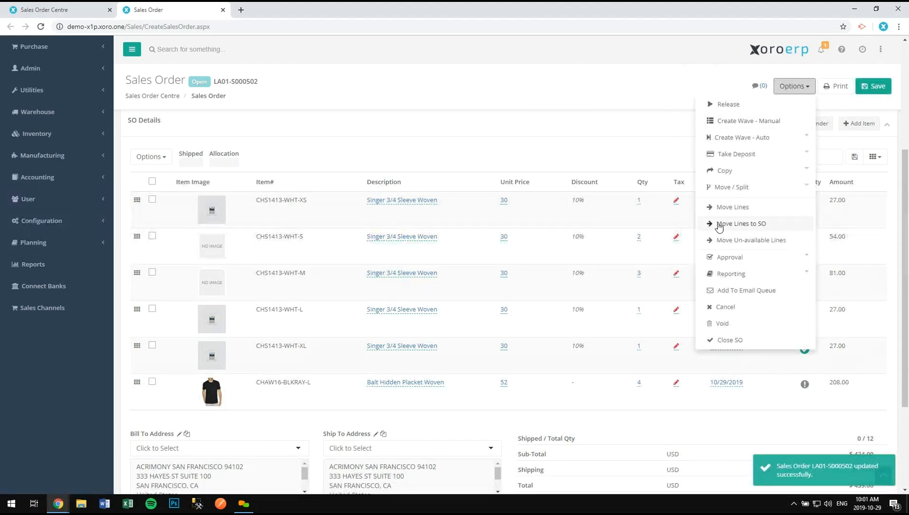
pyautogui.click(746, 190)
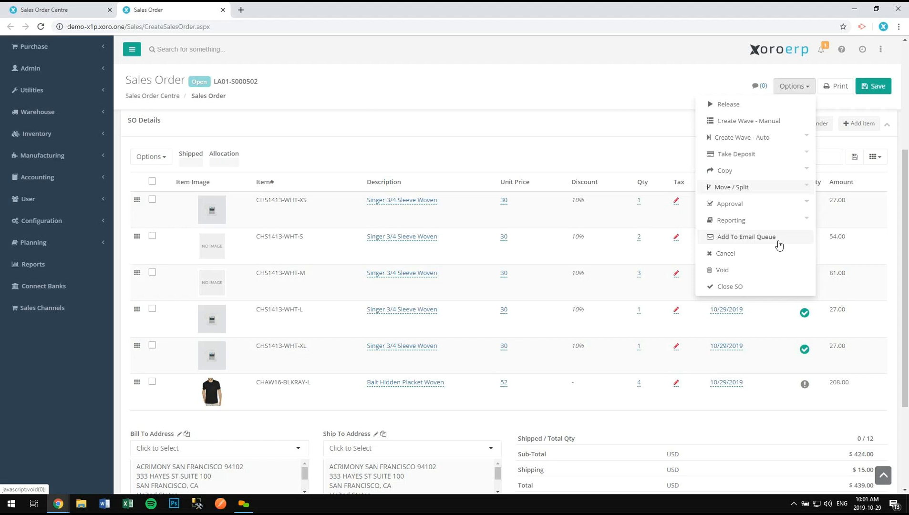
# - Add the order to the e-mail queue, addressed to another recipient's e-mail address
pyautogui.click(724, 242)
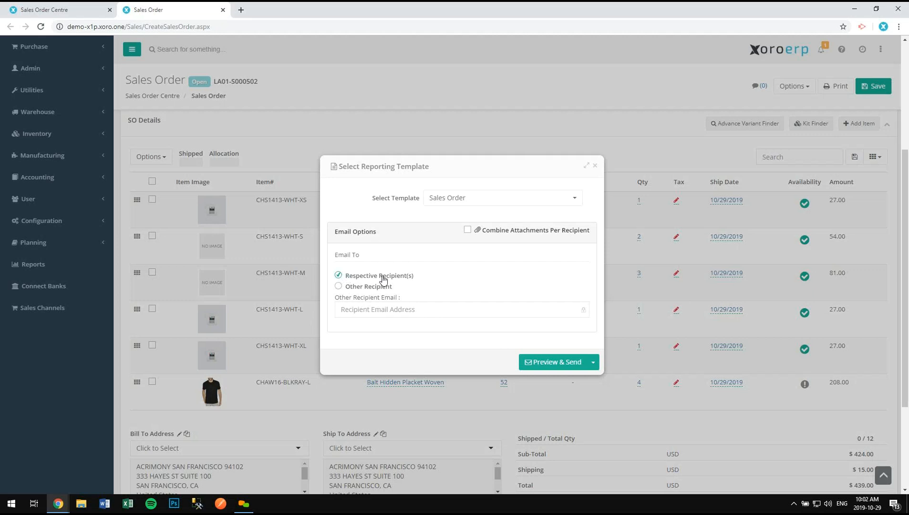
pyautogui.scroll(4, 238, 249)
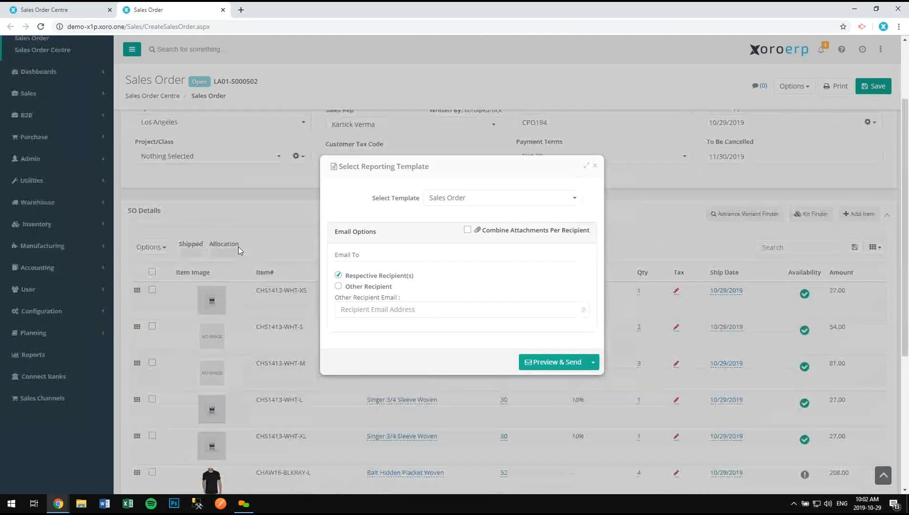
pyautogui.moveTo(429, 170); pyautogui.dragTo(417, 187)
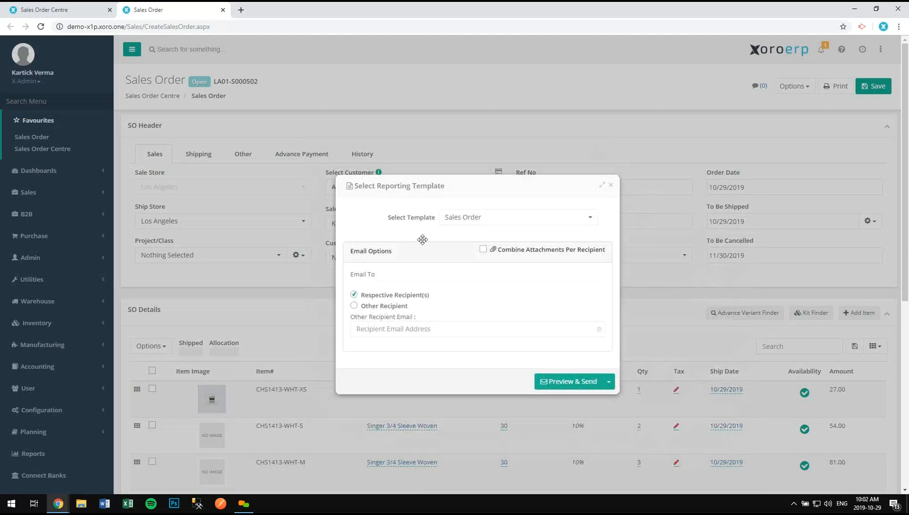
pyautogui.click(374, 307)
pyautogui.click(371, 329)
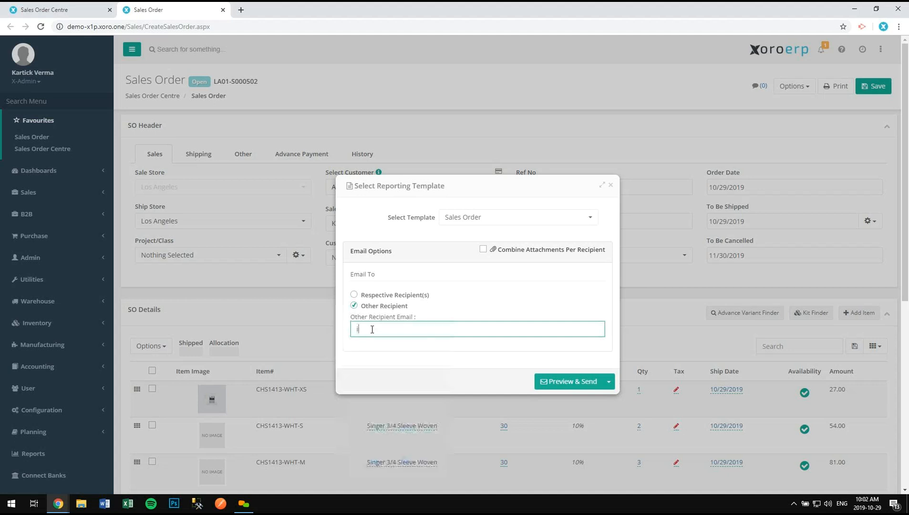
# - Choose the Sales Order (Apparel) template and start Preview & Send
pyautogui.click(472, 220)
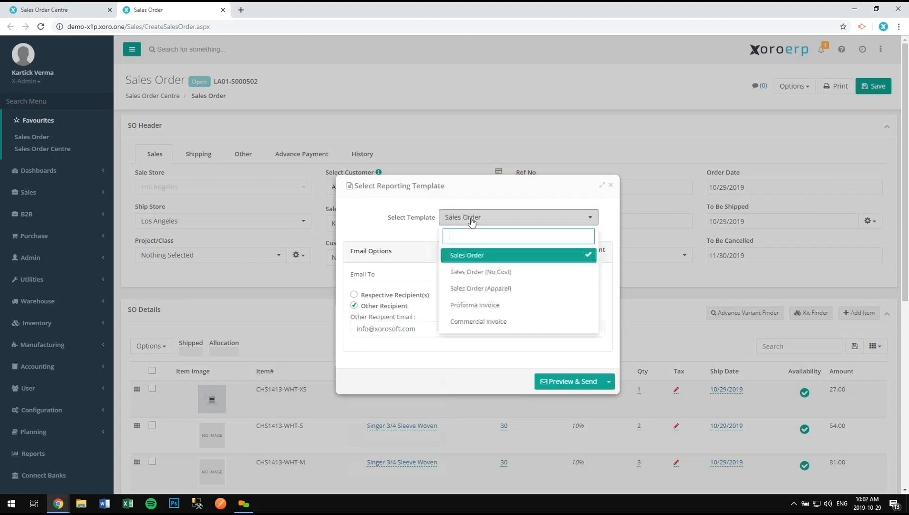
pyautogui.click(506, 291)
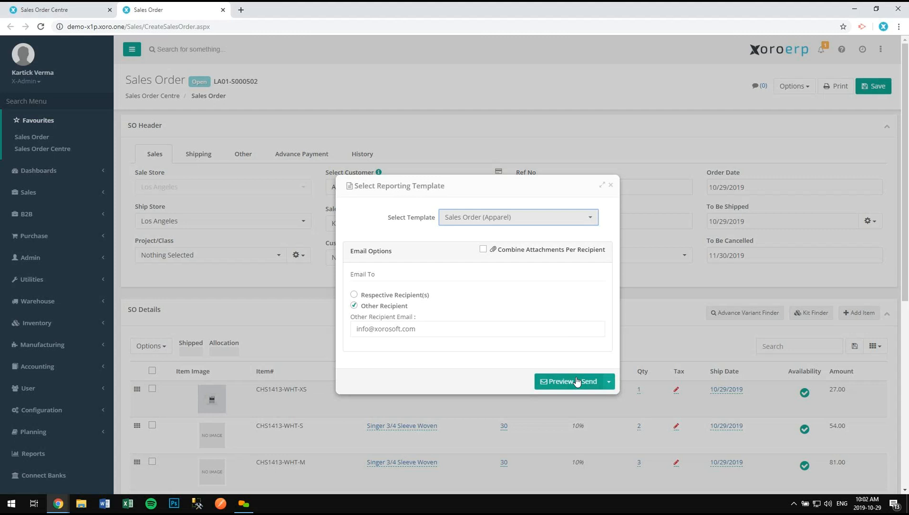
pyautogui.click(610, 384)
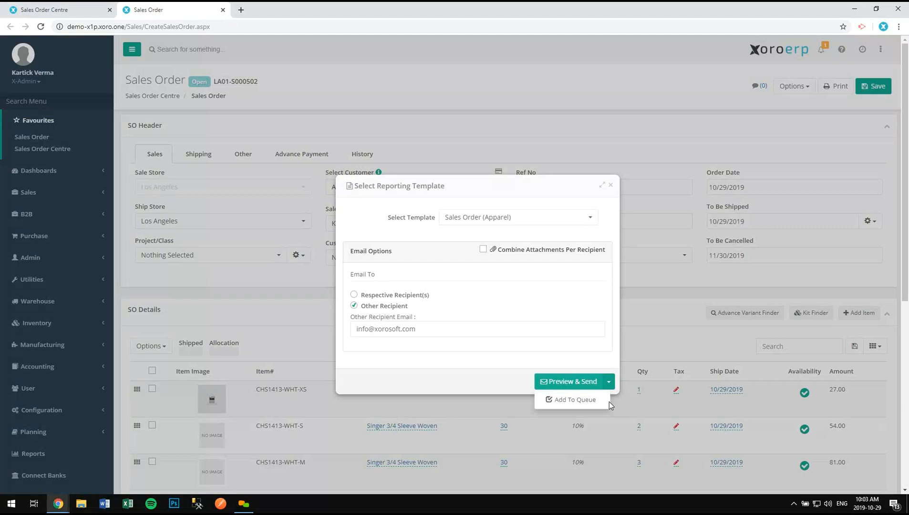
pyautogui.click(550, 383)
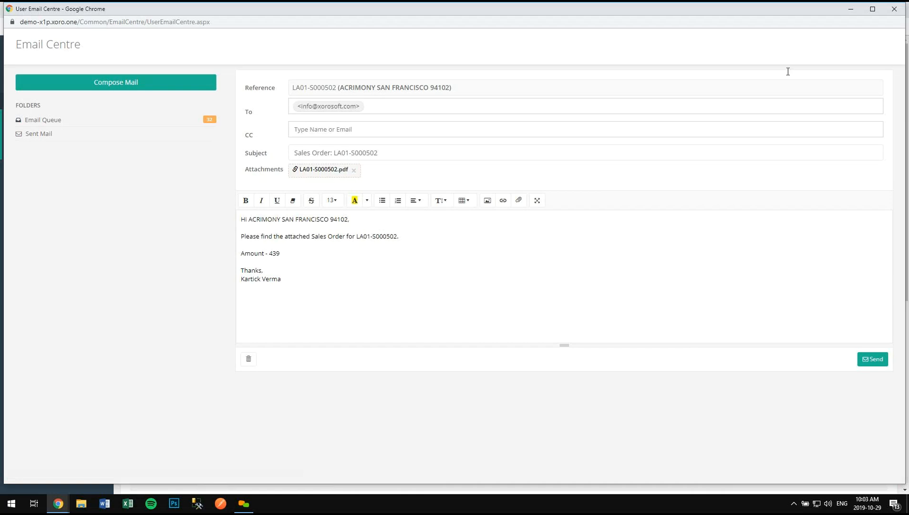
# - Find User Email Setup with the 'user em' menu search, review it, then return to the Email Centre draft
pyautogui.click(850, 9)
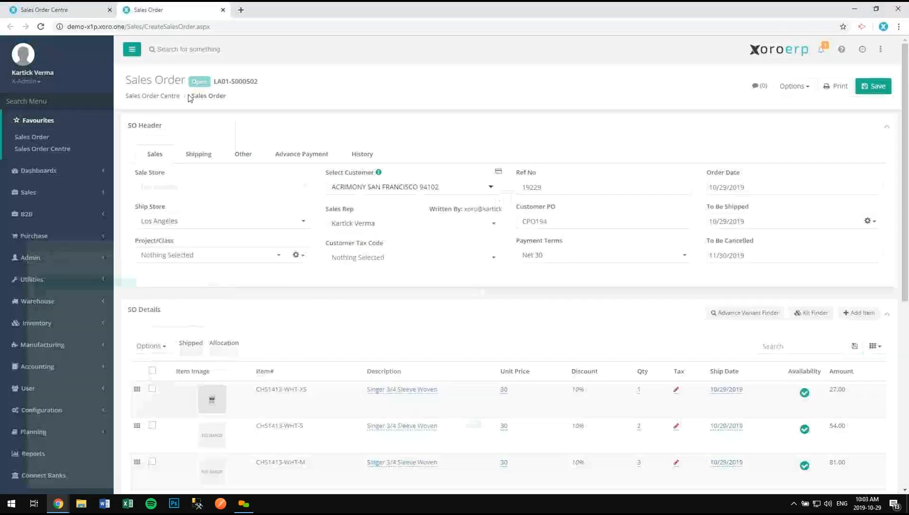
pyautogui.click(107, 102)
pyautogui.write('uiser')
pyautogui.press('BackSpace')
pyautogui.press('BackSpace')
pyautogui.press('BackSpace')
pyautogui.press('BackSpace')
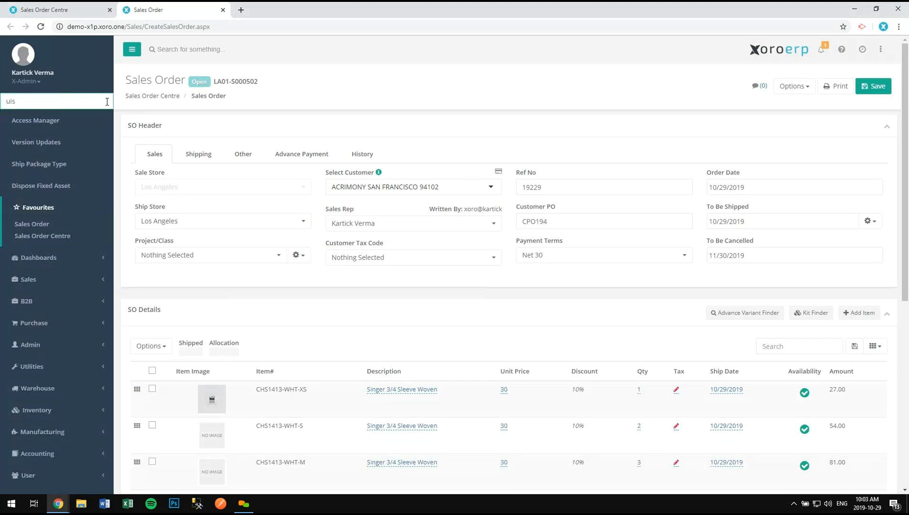
pyautogui.write('ser em')
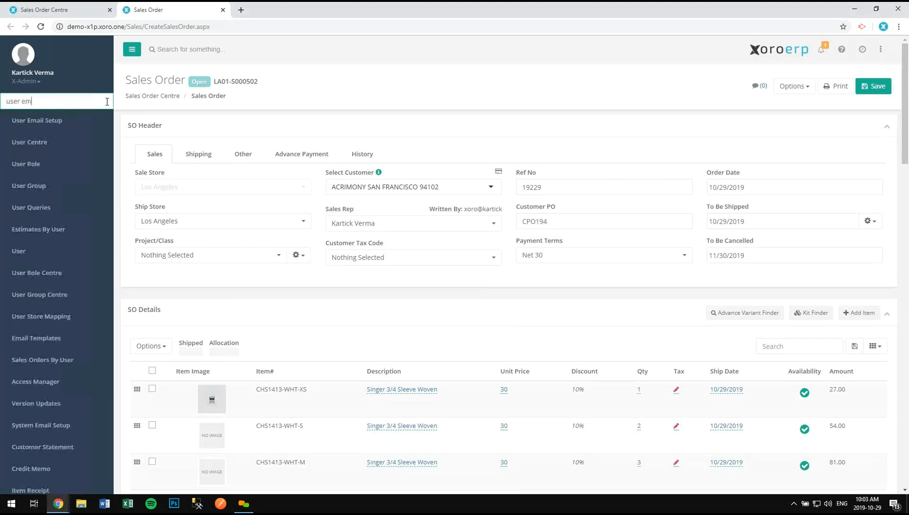
pyautogui.click(37, 120)
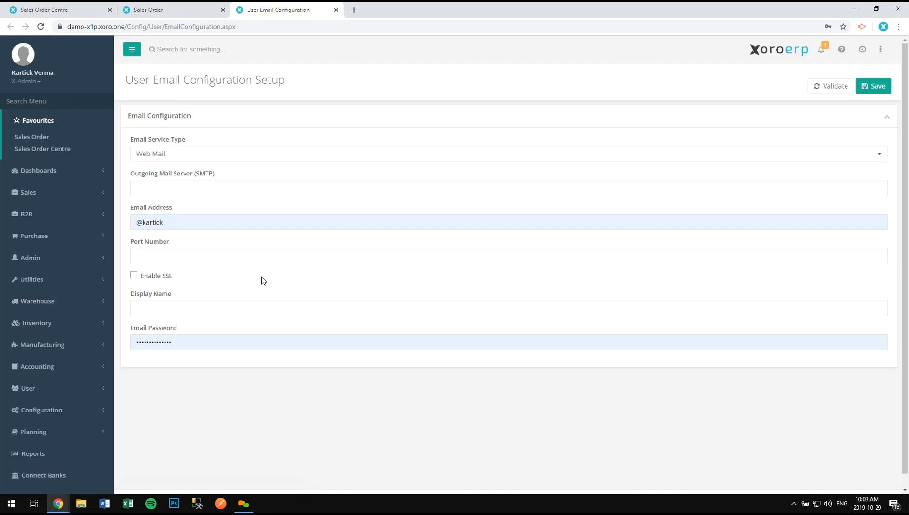
pyautogui.click(337, 11)
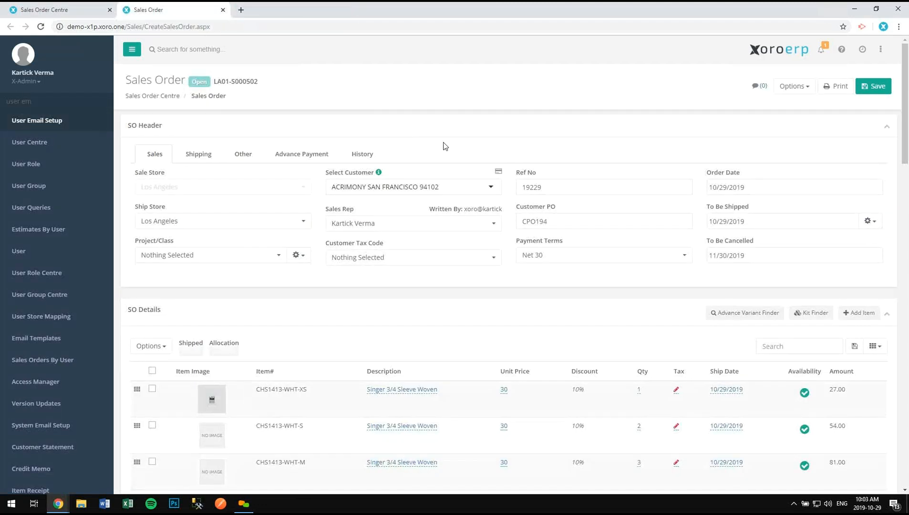
pyautogui.hotkey('alt', 'Tab')
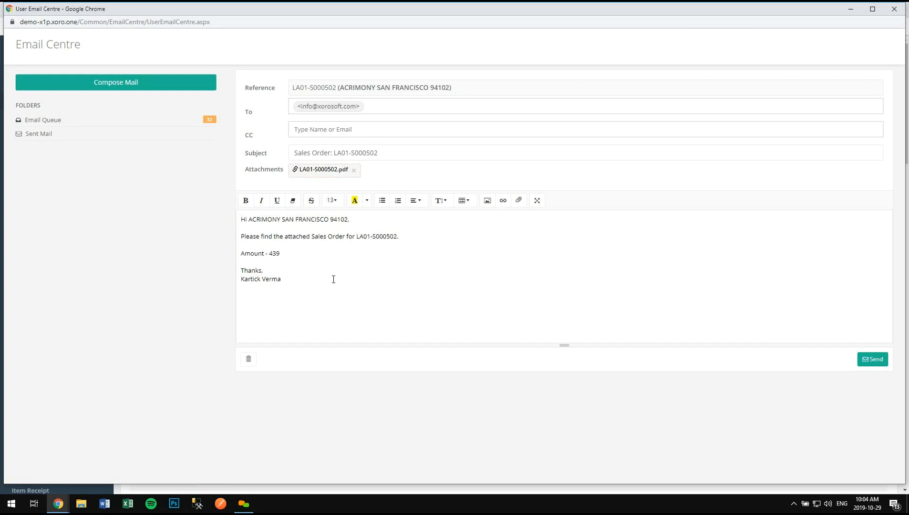
# - Minimize the Email Centre draft and filter the sidebar menu with 'email templ'
pyautogui.click(849, 11)
pyautogui.tripleClick(87, 99)
pyautogui.write('email templ')
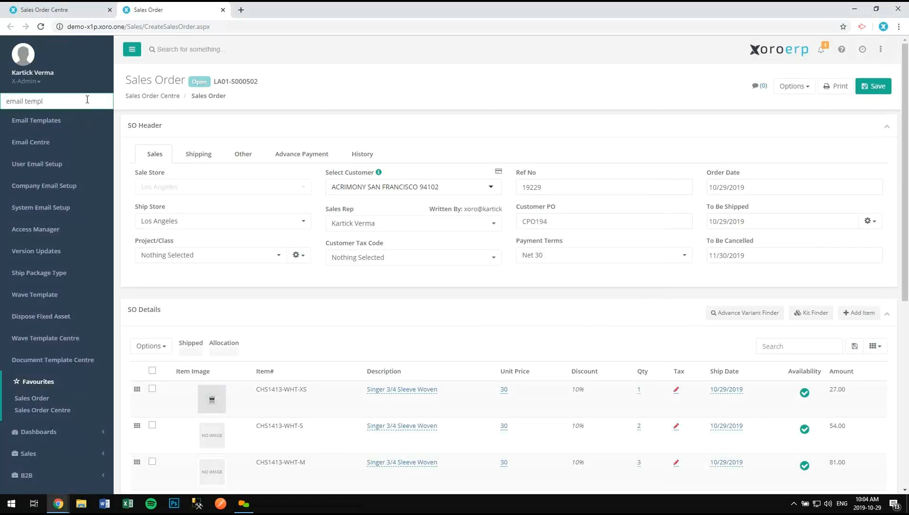
# - Open Email Templates and load the Sales Order template
pyautogui.press('Return')
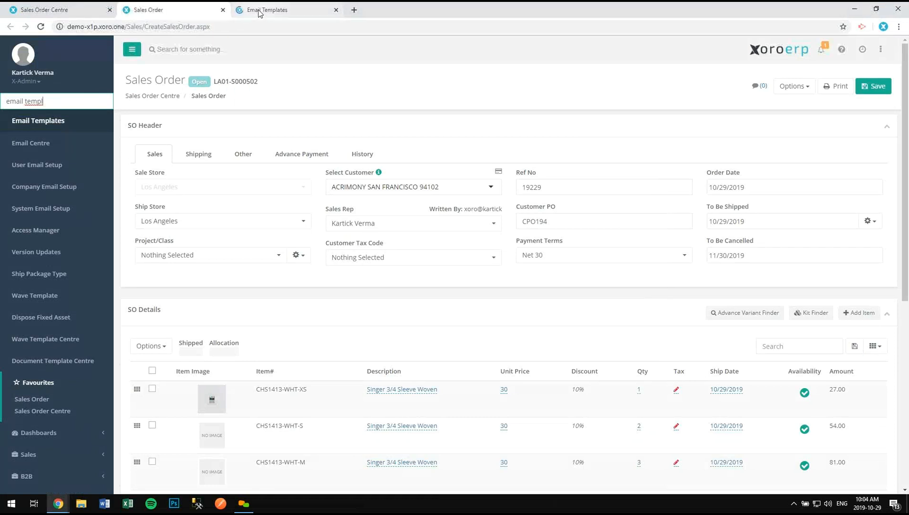
pyautogui.click(259, 12)
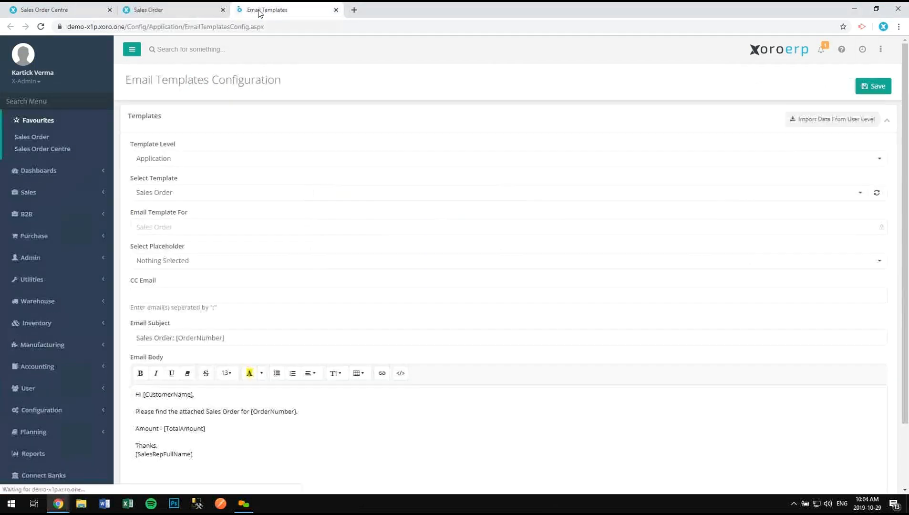
pyautogui.click(189, 193)
pyautogui.click(174, 233)
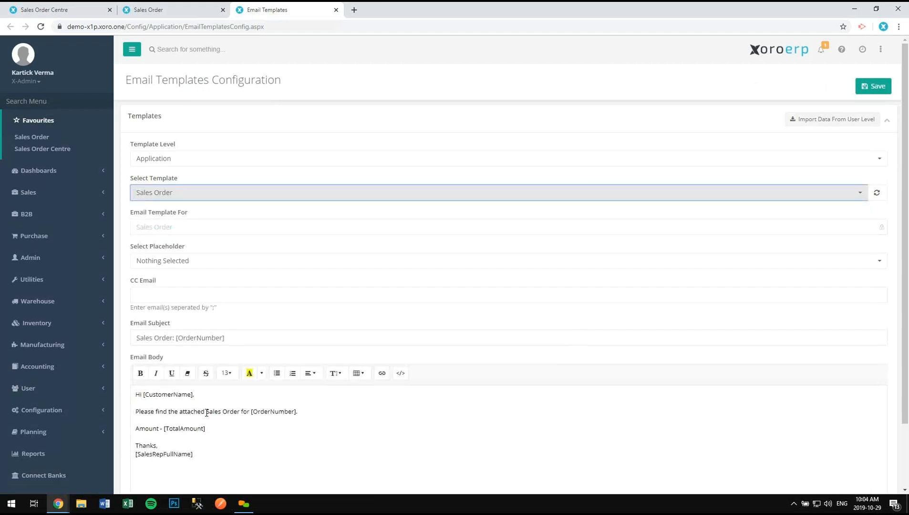
pyautogui.scroll(-1, 200, 412)
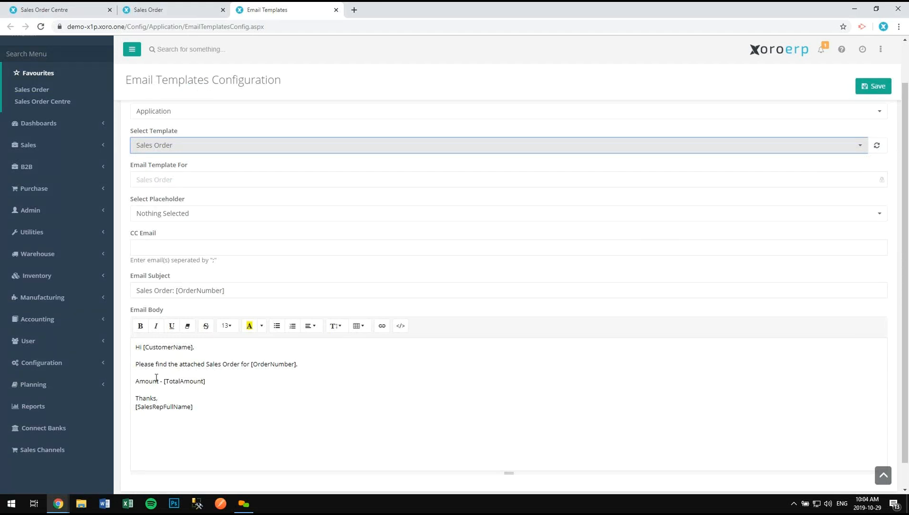
# - Insert the Customer Name placeholder after [OrderNumber] in the body, then return to the draft email
pyautogui.click(306, 365)
pyautogui.click(192, 216)
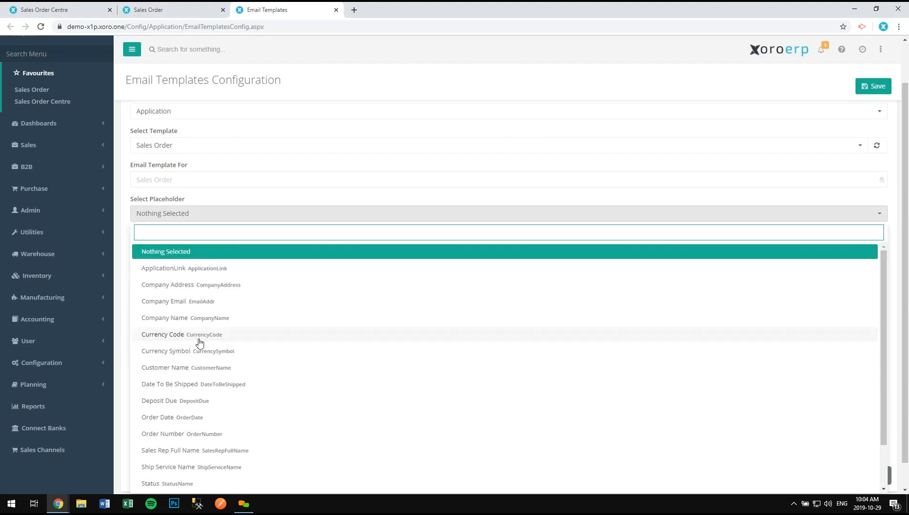
pyautogui.click(193, 368)
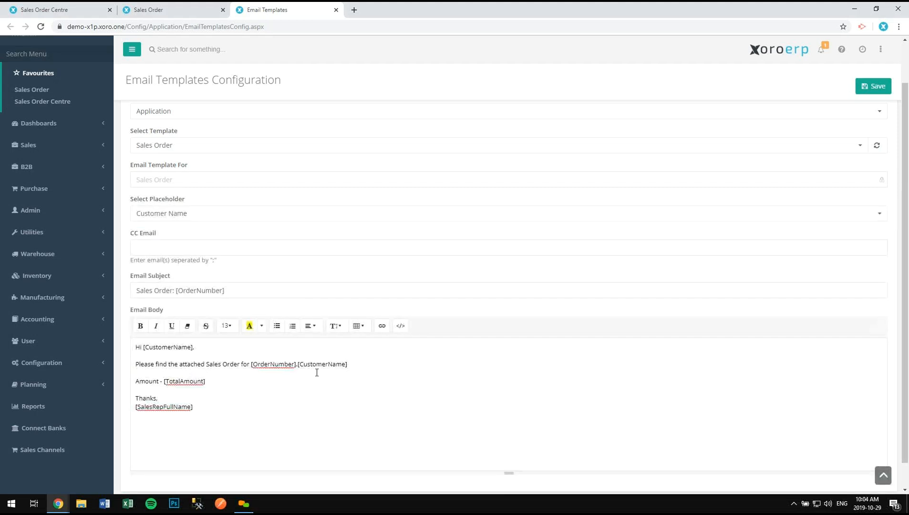
pyautogui.moveTo(298, 364); pyautogui.dragTo(350, 368)
pyautogui.moveTo(145, 348); pyautogui.dragTo(193, 347)
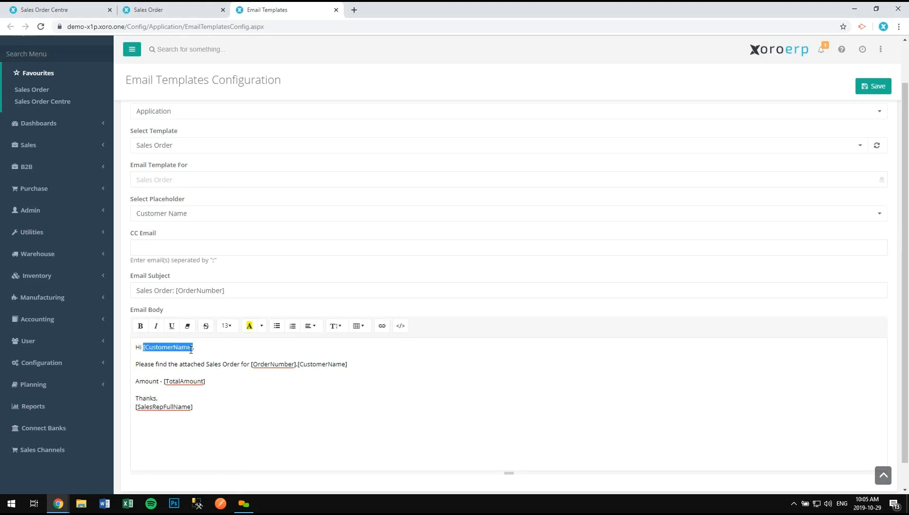
pyautogui.click(58, 504)
pyautogui.click(261, 470)
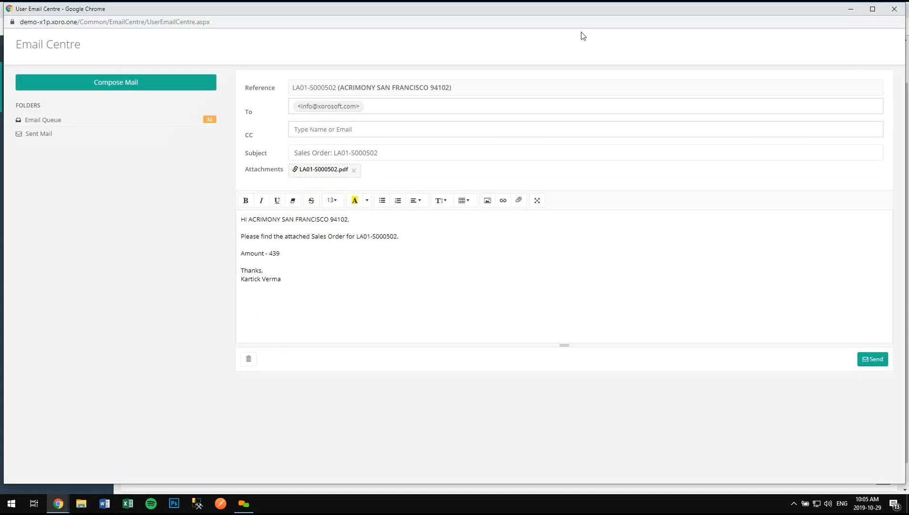
# - Close the Email Templates page and return to the LA01-S000502 draft email
pyautogui.click(848, 12)
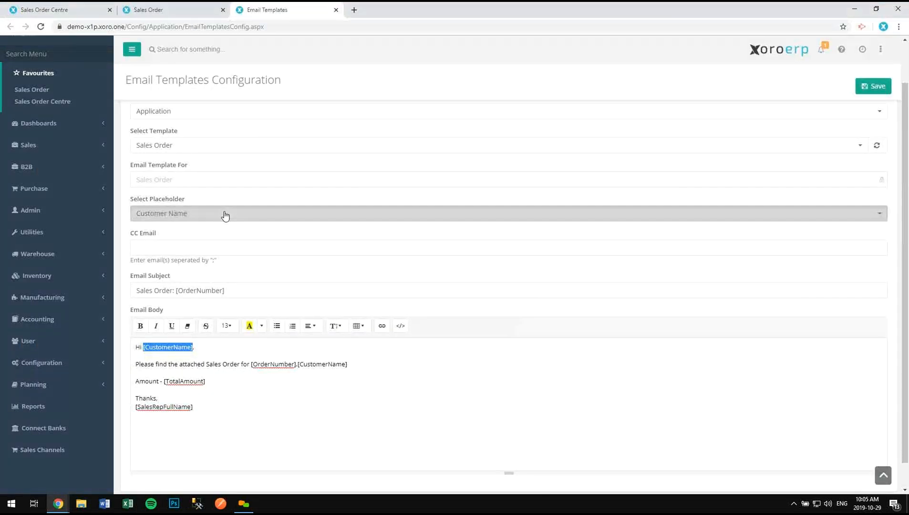
pyautogui.click(229, 218)
pyautogui.click(245, 202)
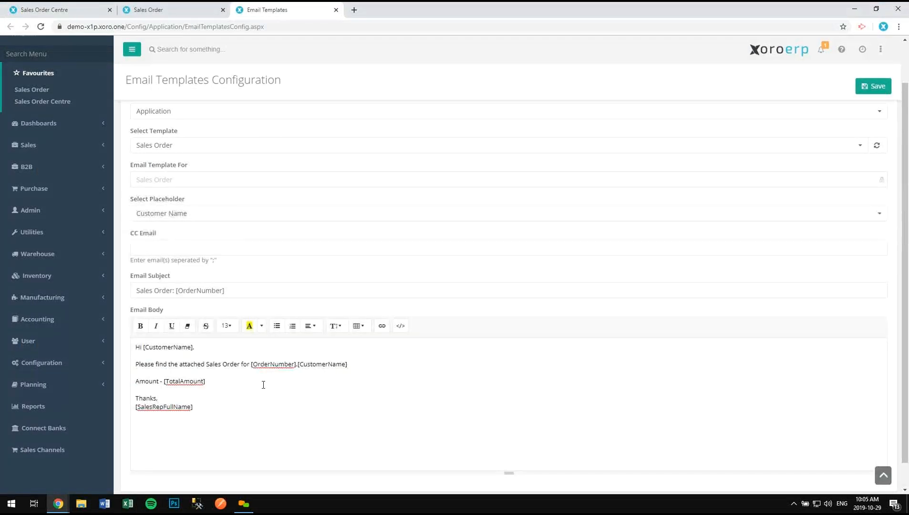
pyautogui.click(334, 10)
pyautogui.hotkey('alt', 'Tab')
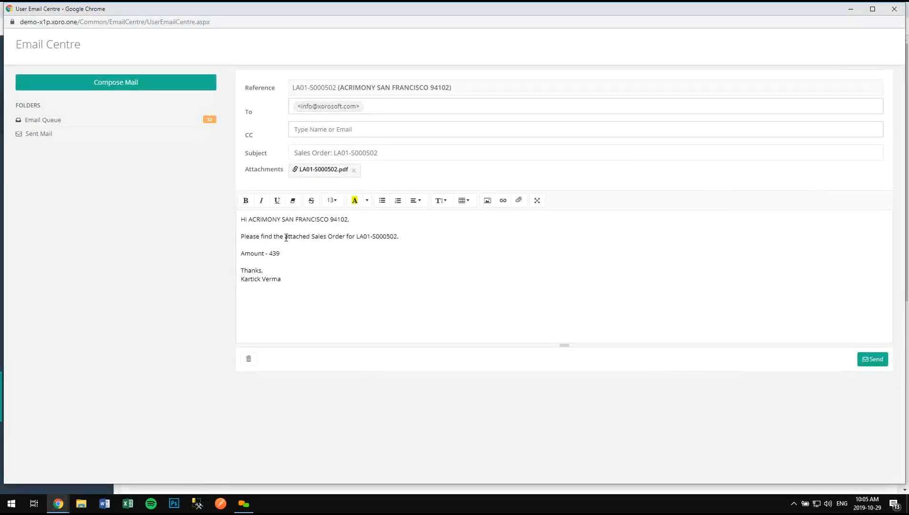
# - Try sending the order email, which fails with 'User email configuration not setup', and close the draft
pyautogui.click(305, 250)
pyautogui.click(872, 363)
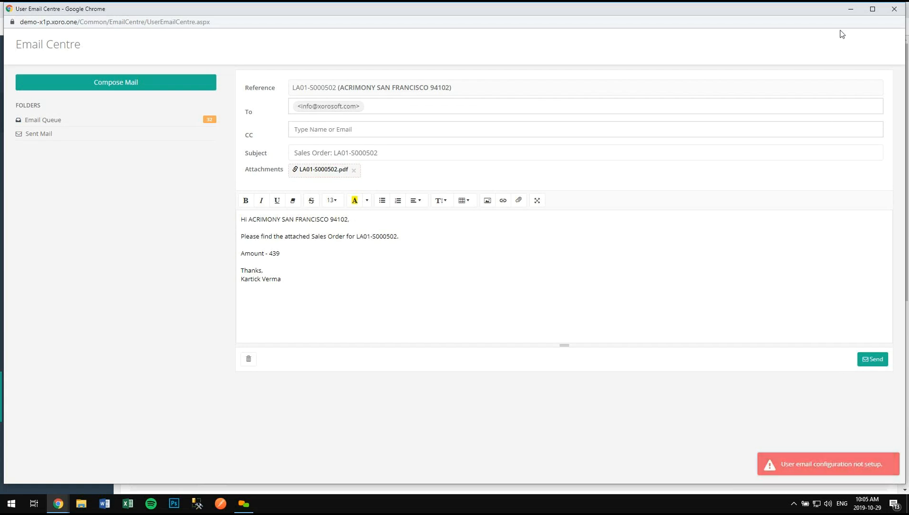
pyautogui.click(890, 14)
pyautogui.click(795, 87)
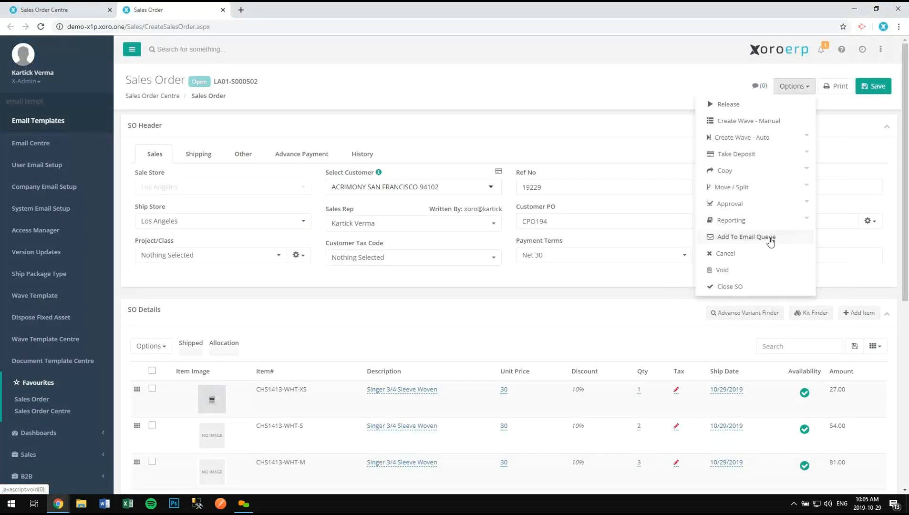
# - Add order LA01-S000502's email to the Email Queue using Add To Queue
pyautogui.click(746, 237)
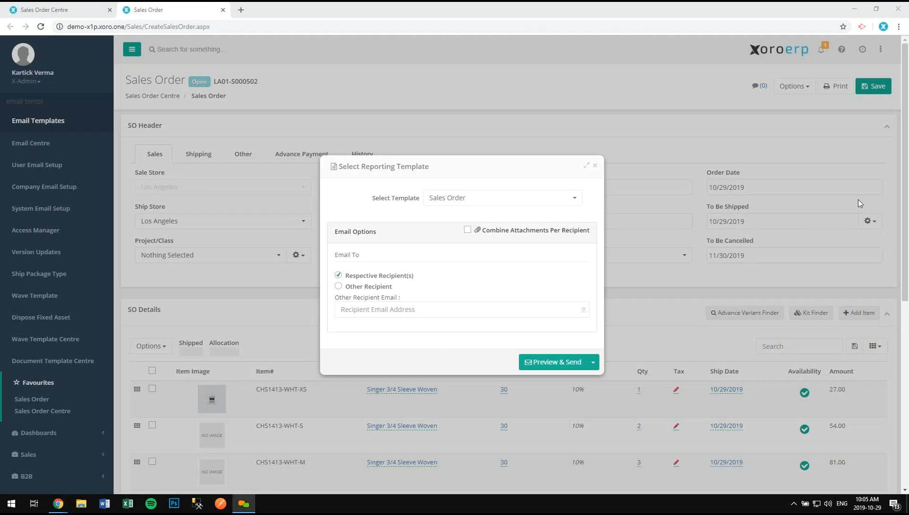
pyautogui.click(593, 362)
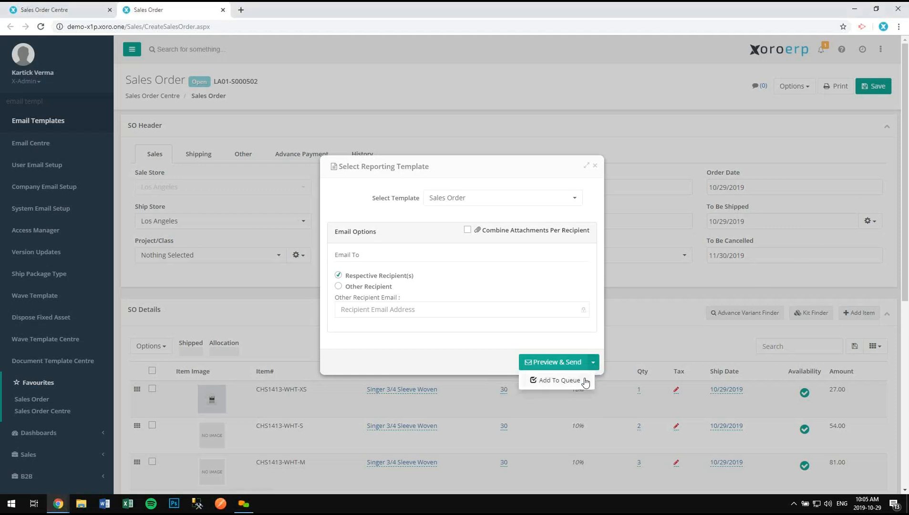
pyautogui.click(585, 381)
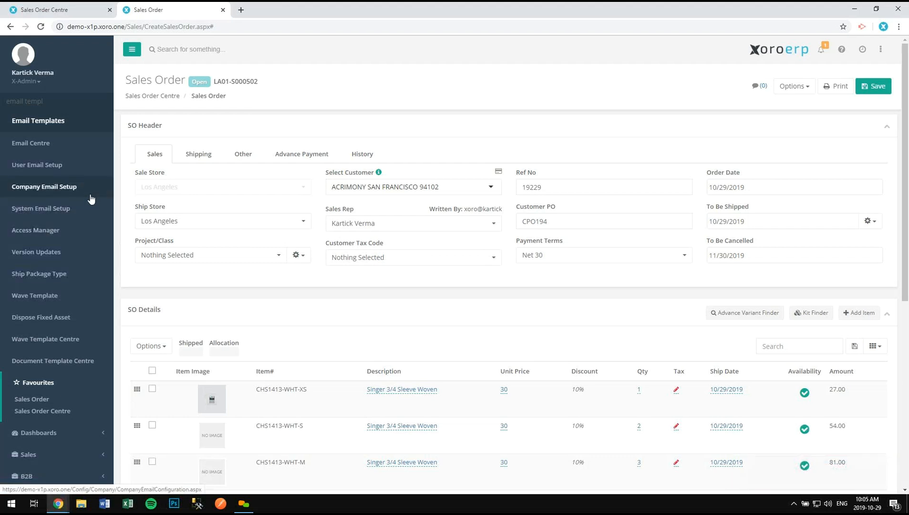
pyautogui.keyDown('ctrl'); pyautogui.click(57, 165); pyautogui.keyUp('ctrl')
# - Open the Email Centre page through an 'email' menu search
pyautogui.click(284, 11)
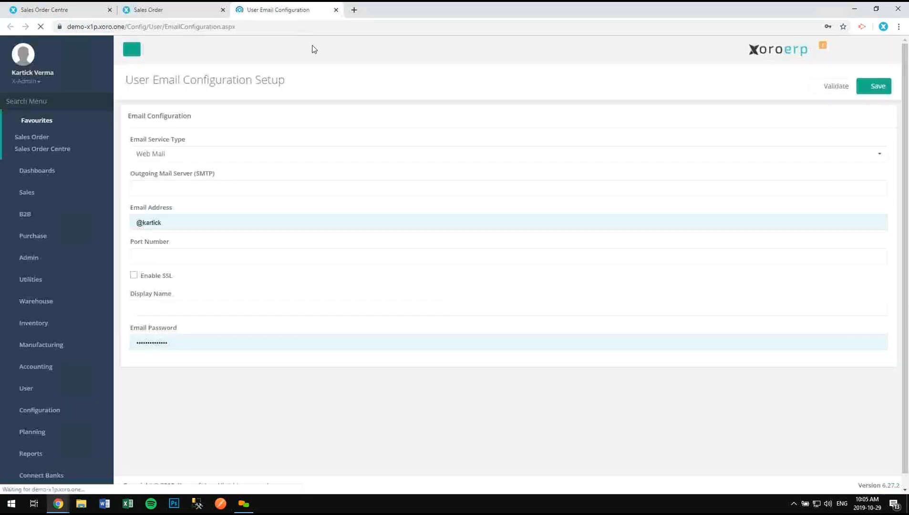
pyautogui.click(63, 98)
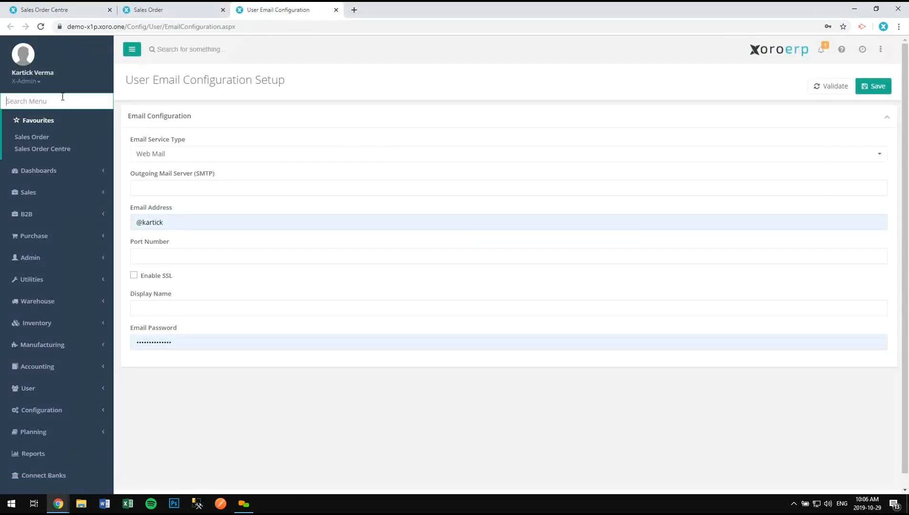
pyautogui.write('email')
pyautogui.press('Down')
pyautogui.press('Down')
pyautogui.press('Down')
pyautogui.press('Down')
pyautogui.press('Down')
pyautogui.press('Down')
pyautogui.press('Down')
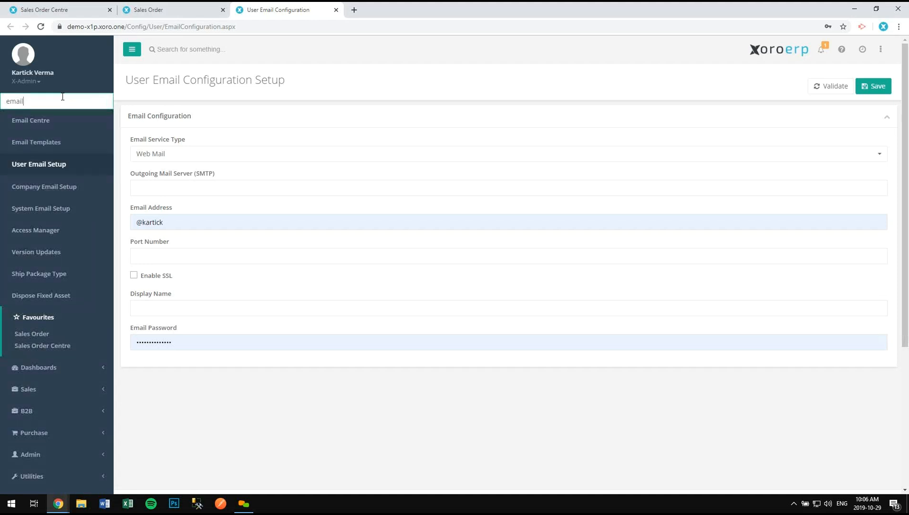
pyautogui.press('Up')
pyautogui.press('Up')
pyautogui.press('Up')
pyautogui.press('Up')
pyautogui.press('Up')
pyautogui.press('Up')
pyautogui.press('Return')
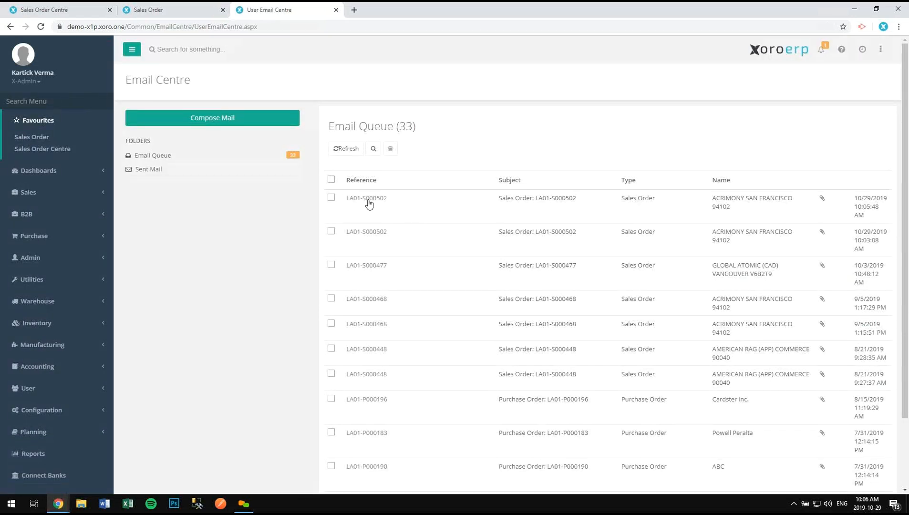
# - Tick then untick all queued emails with more rows per page, check Sent Mail, and return to the order
pyautogui.click(331, 179)
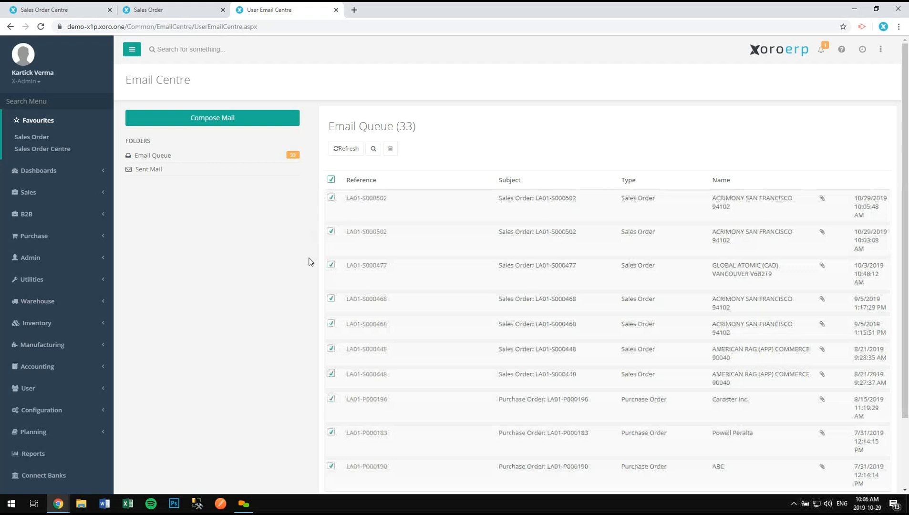
pyautogui.scroll(-2, 295, 326)
pyautogui.click(414, 425)
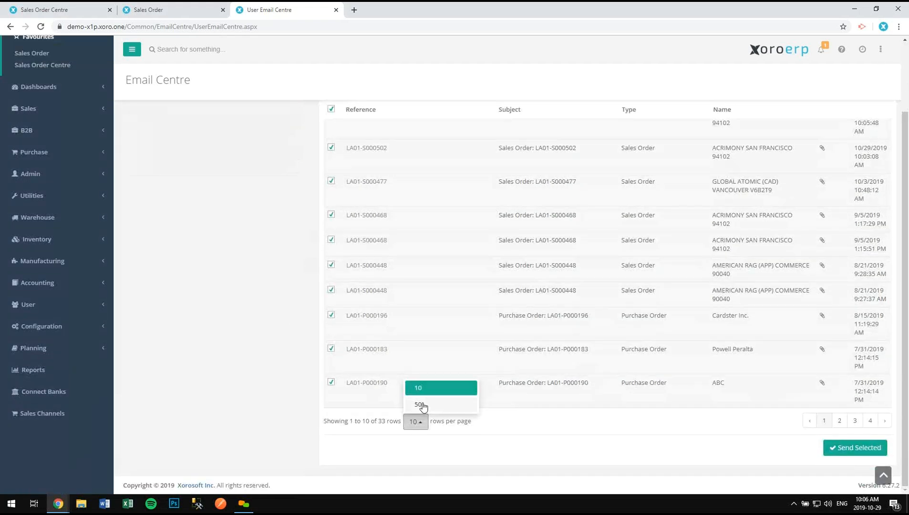
pyautogui.click(416, 385)
pyautogui.click(331, 179)
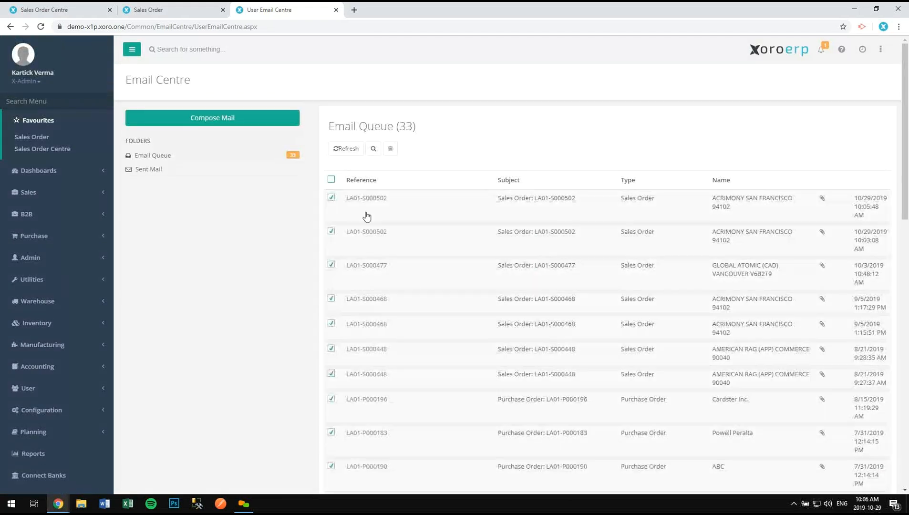
pyautogui.scroll(-10, 553, 395)
pyautogui.scroll(-3, 554, 395)
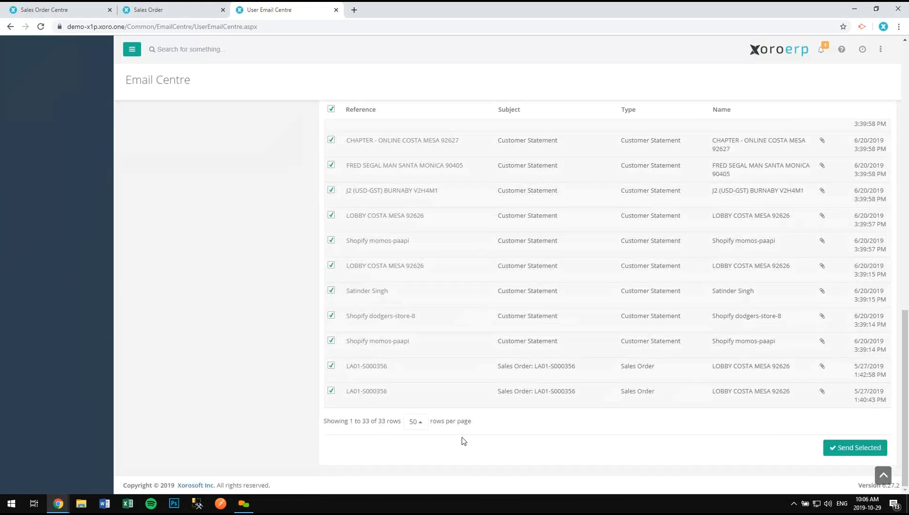
pyautogui.scroll(15, 446, 432)
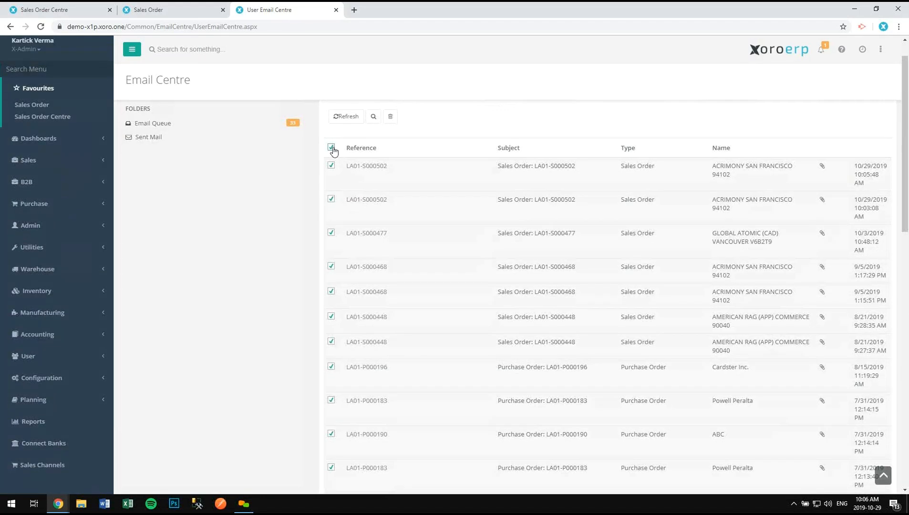
pyautogui.click(331, 148)
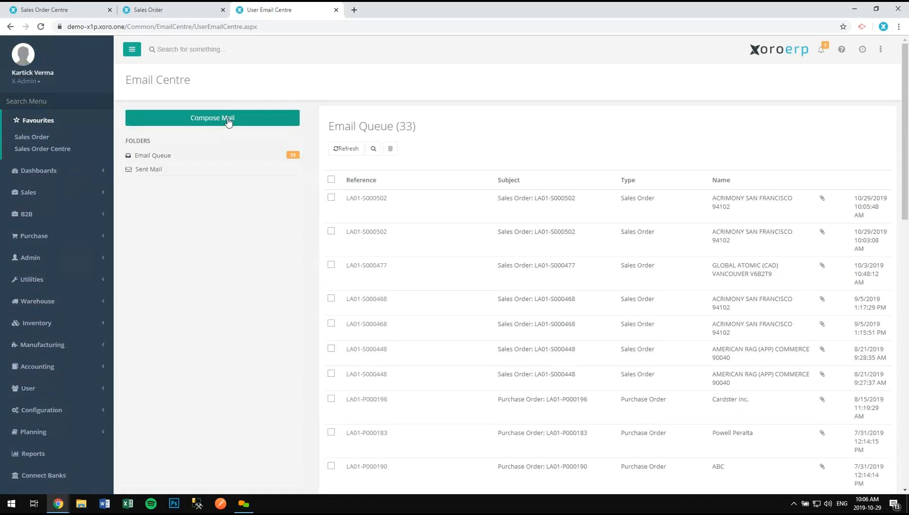
pyautogui.click(153, 171)
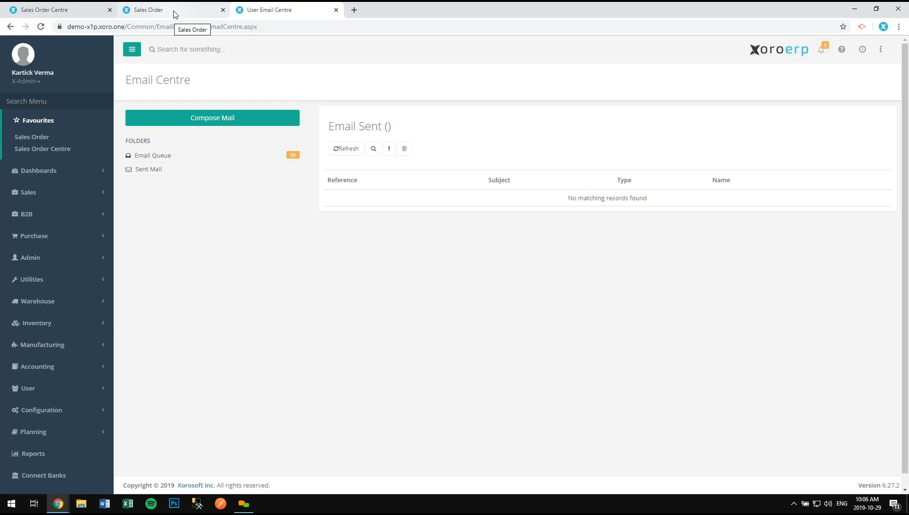
pyautogui.click(174, 14)
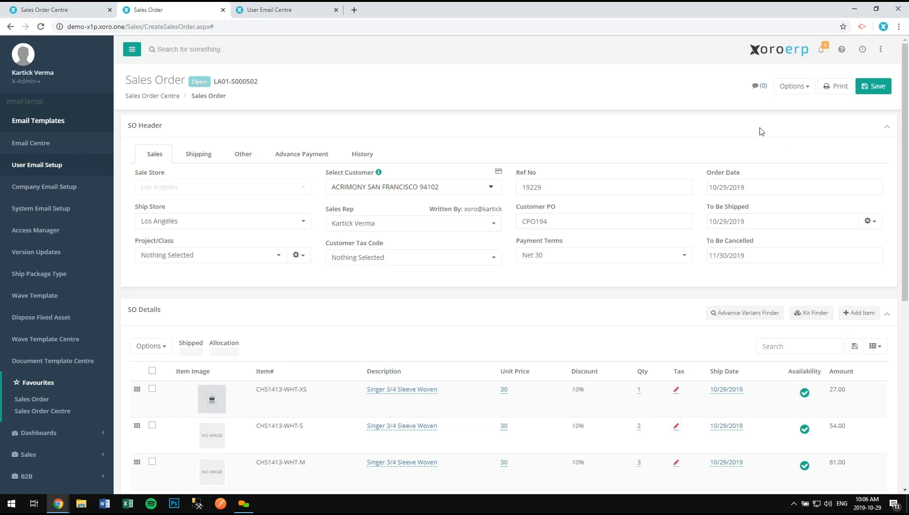
# - Post an internal comment mentioning a colleague: 'Hey how's this order doing?'
pyautogui.click(763, 87)
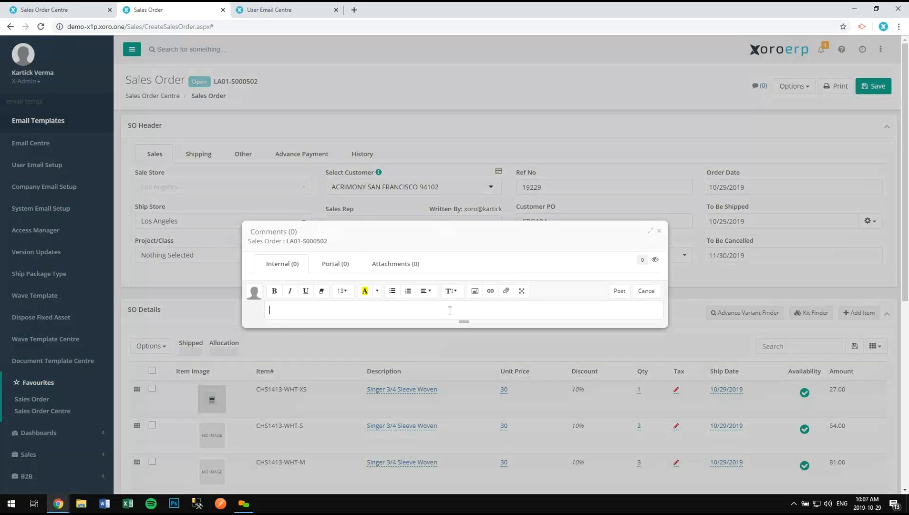
pyautogui.write('@br')
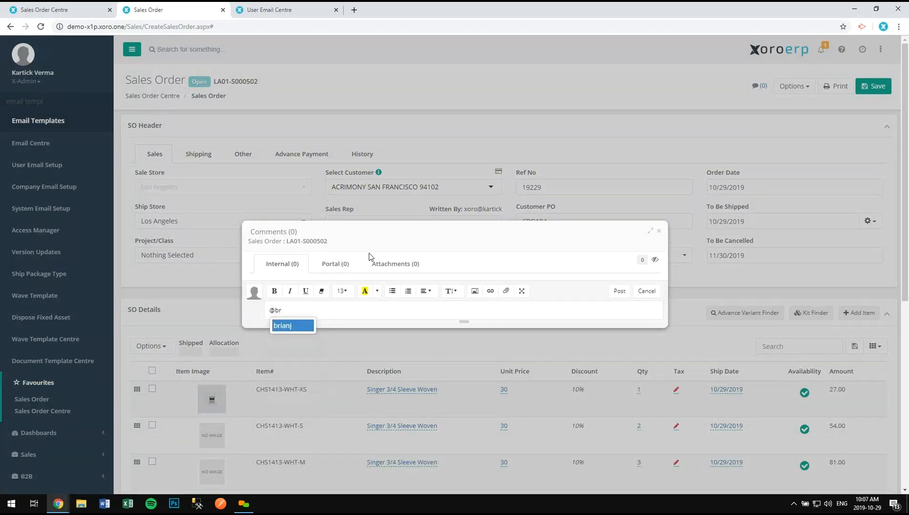
pyautogui.click(298, 325)
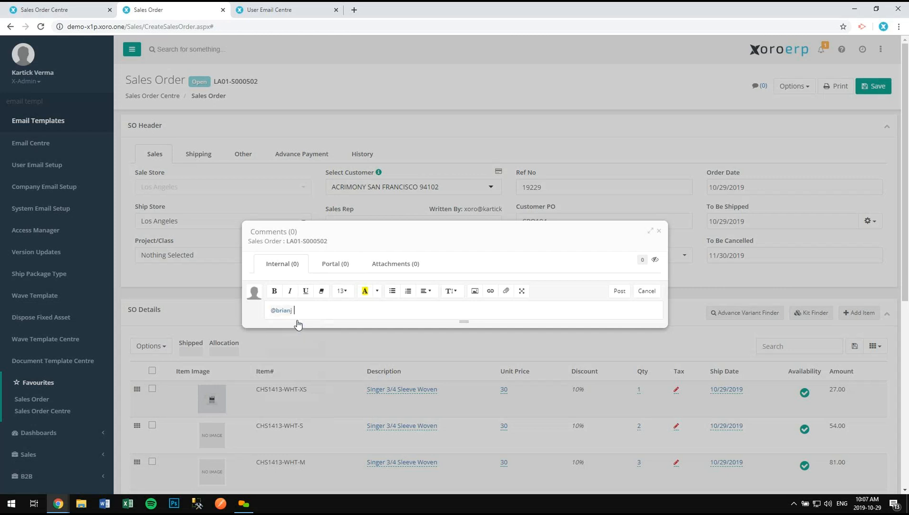
pyautogui.write("Hey how's this order doing?")
pyautogui.click(615, 292)
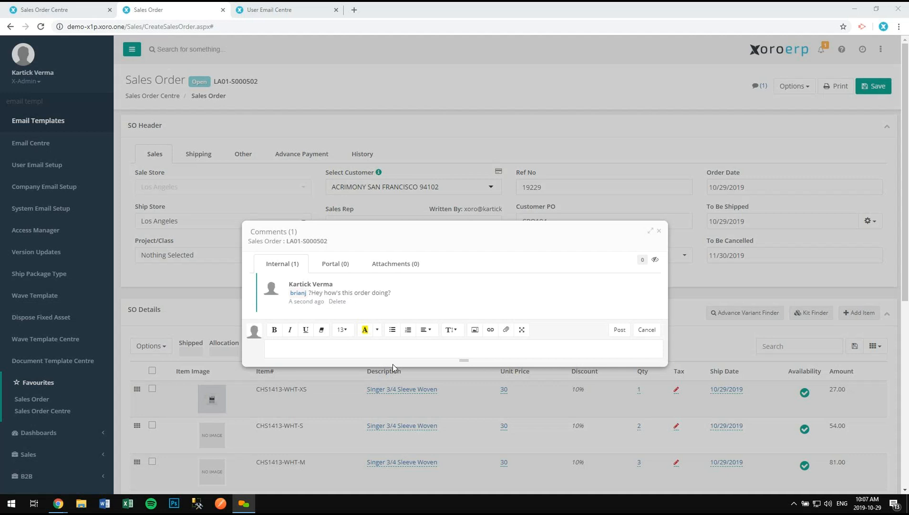
pyautogui.moveTo(441, 233); pyautogui.dragTo(350, 190)
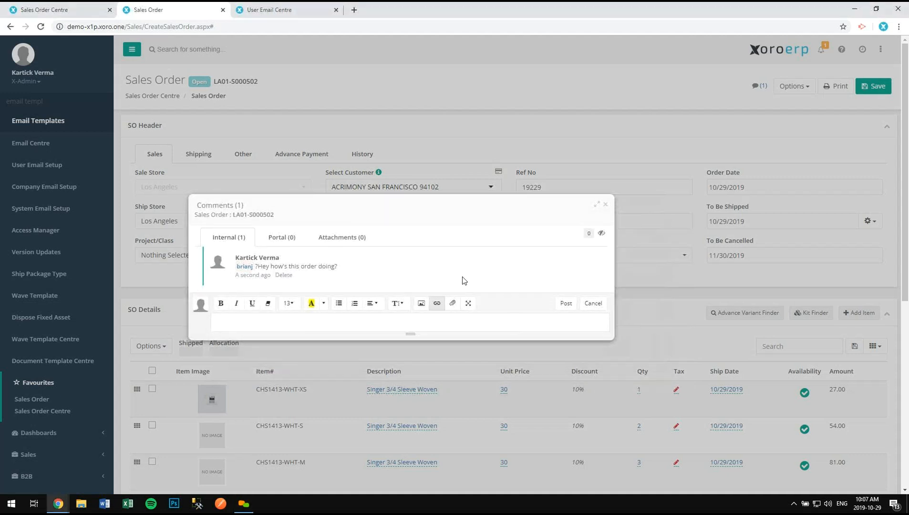
pyautogui.click(344, 245)
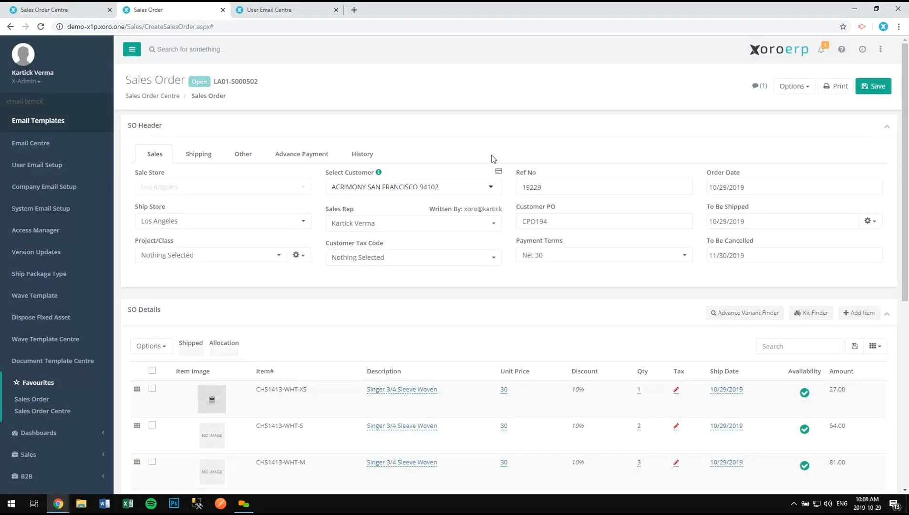
# - Scroll to the order's six SO Details lines and bring up the Options action list
pyautogui.scroll(-3, 289, 295)
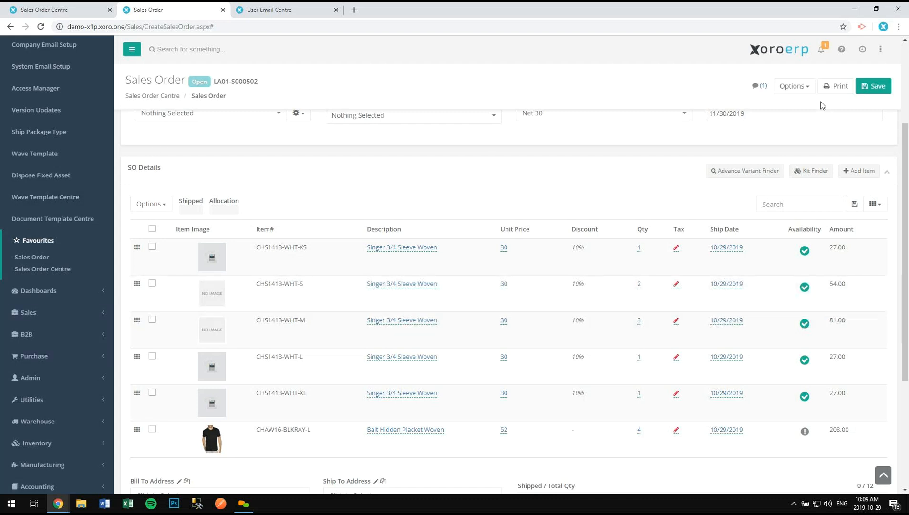
pyautogui.click(794, 86)
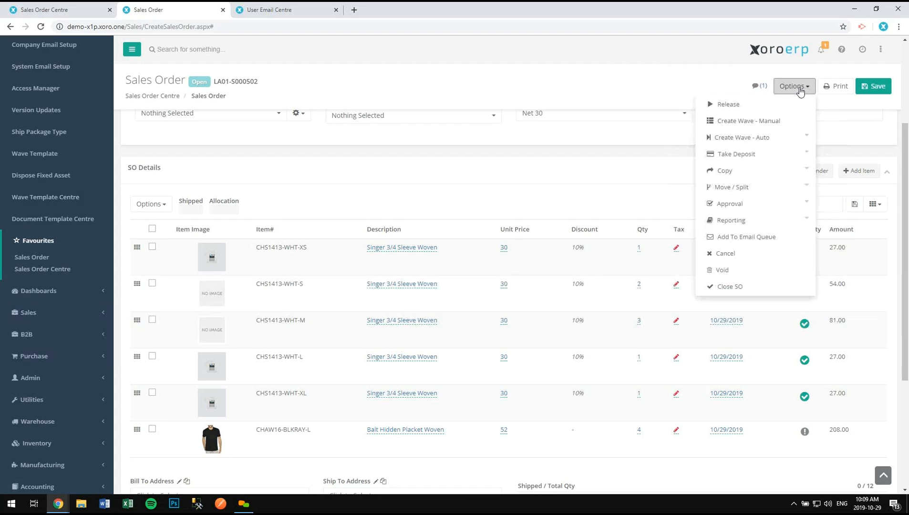
# - Release order LA01-S000502 and add Qty Shipped and Qty Allocated columns, saving the table layout
pyautogui.click(759, 107)
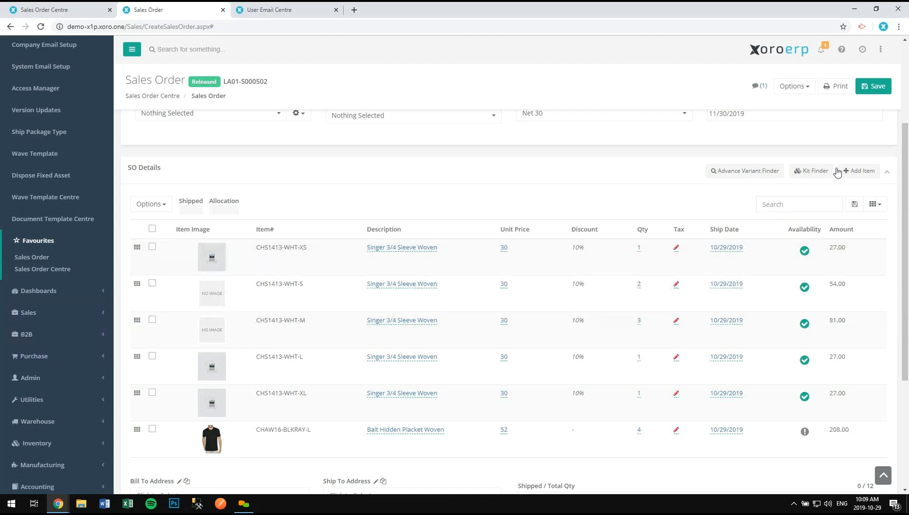
pyautogui.click(882, 209)
pyautogui.write('qt')
pyautogui.click(817, 253)
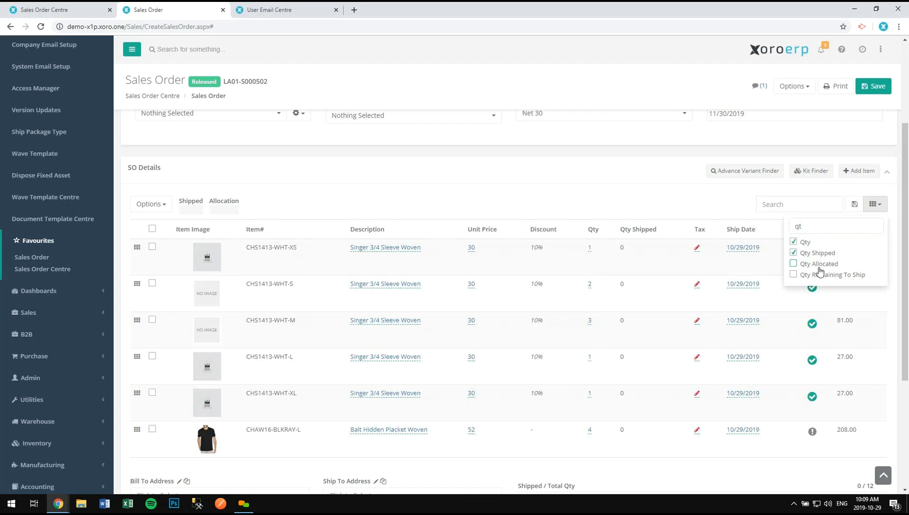
pyautogui.click(818, 264)
pyautogui.click(854, 204)
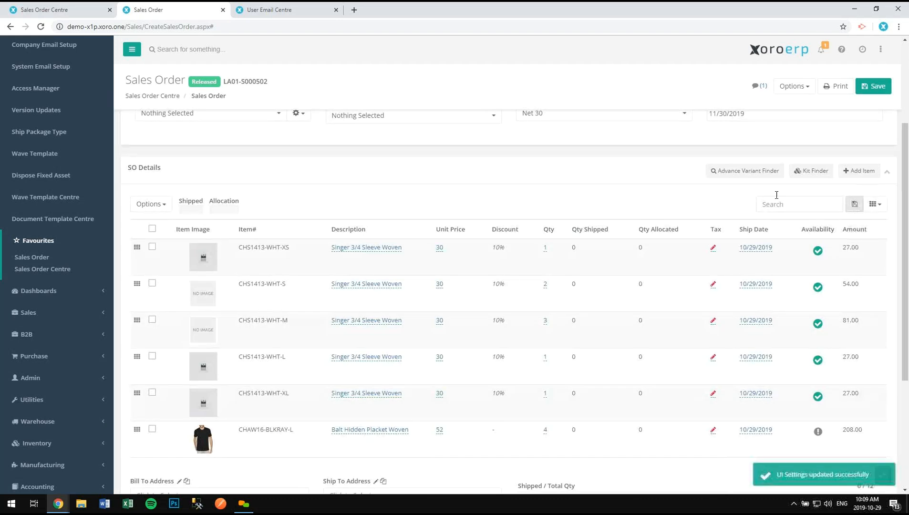
pyautogui.click(804, 91)
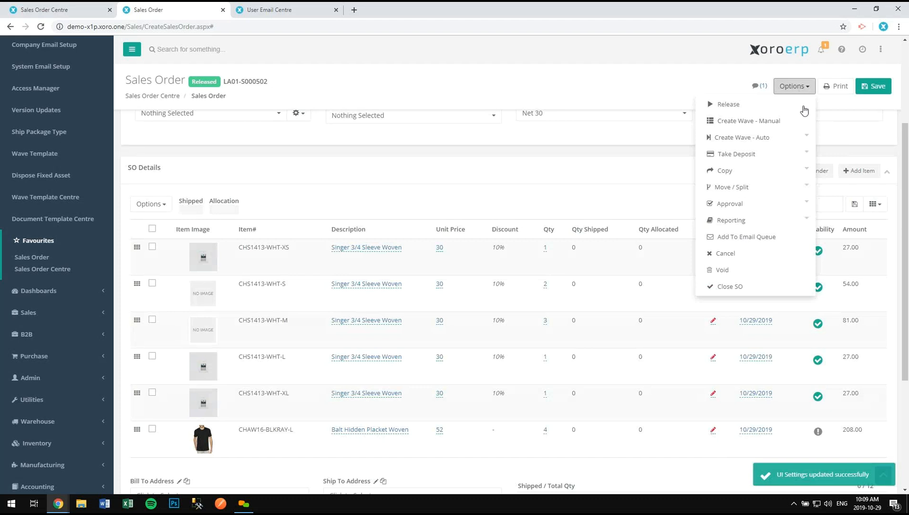
# - Start a manual wave and load the order's six released lines, To Wave quantities 1, 2, 3, 1, 1, 0
pyautogui.click(759, 124)
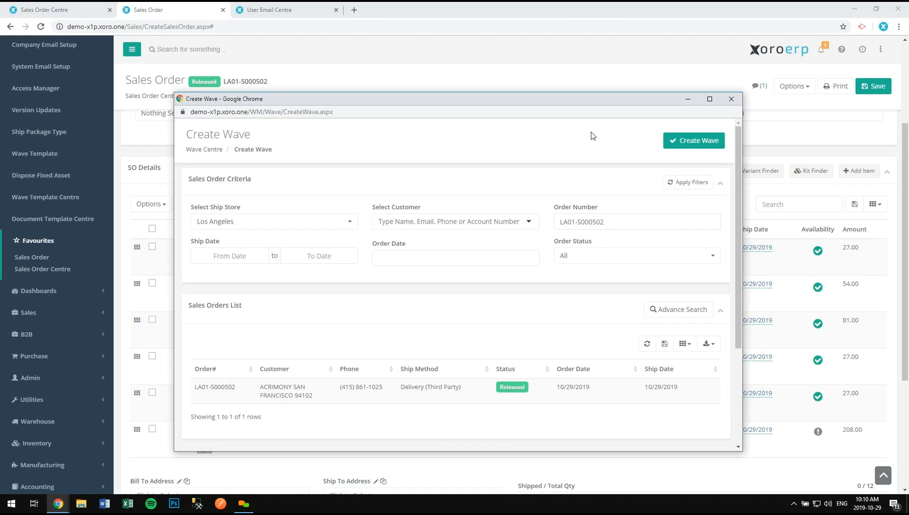
pyautogui.scroll(-2, 295, 354)
pyautogui.scroll(-1, 291, 351)
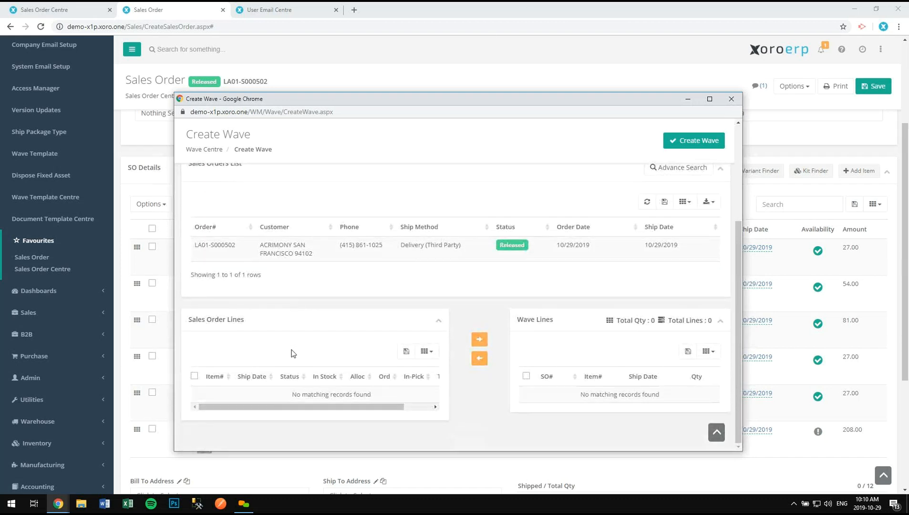
pyautogui.click(426, 252)
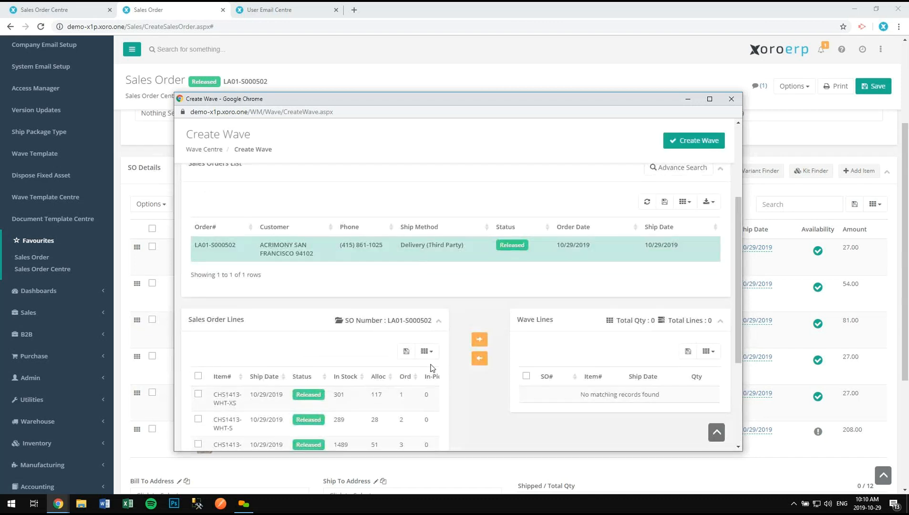
pyautogui.scroll(-3, 430, 367)
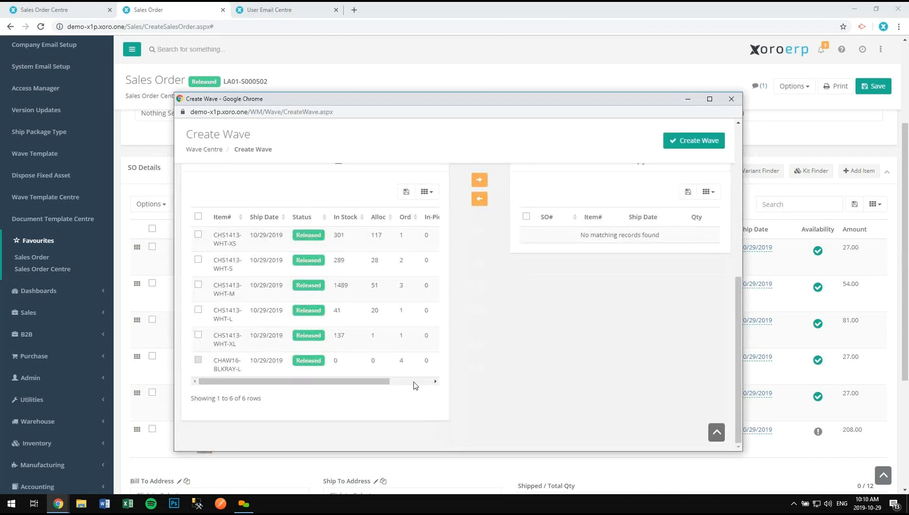
pyautogui.click(413, 381)
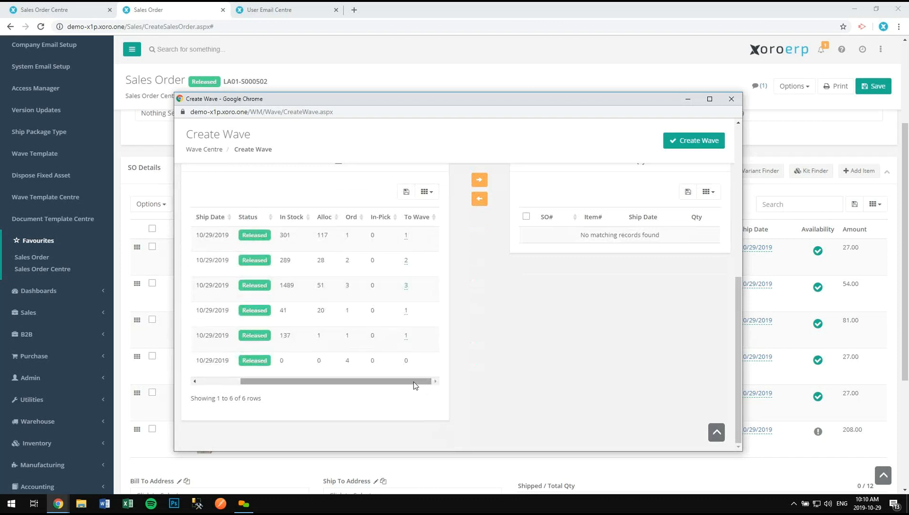
pyautogui.moveTo(409, 383)
pyautogui.mouseDown()
pyautogui.moveTo(366, 382)
pyautogui.moveTo(423, 381)
pyautogui.mouseUp()
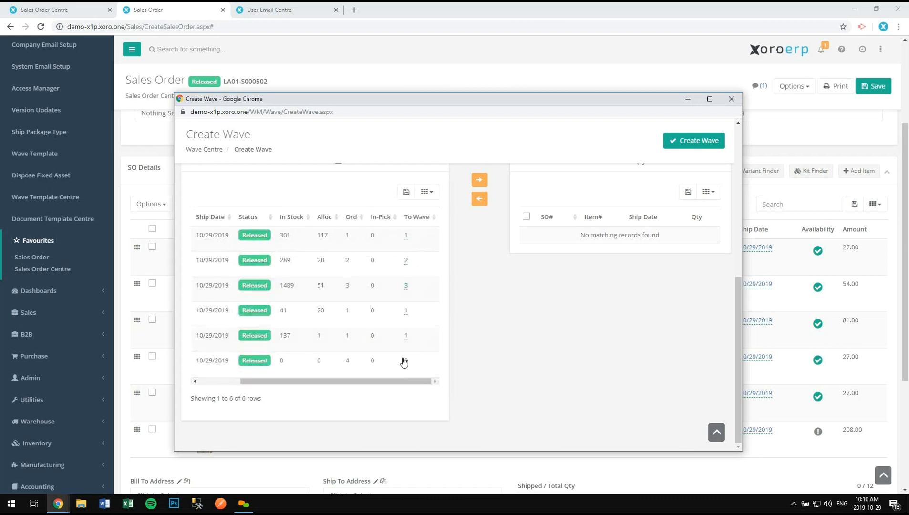
pyautogui.moveTo(818, 434)
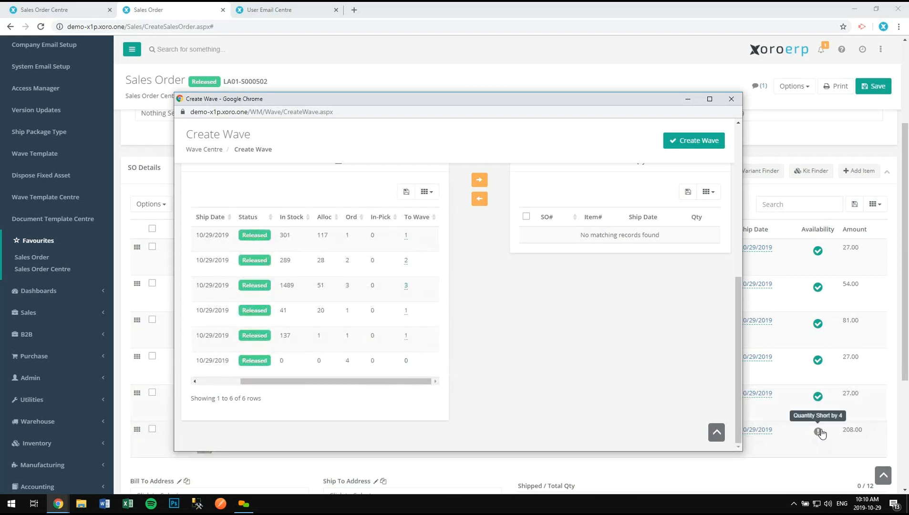
pyautogui.click(233, 380)
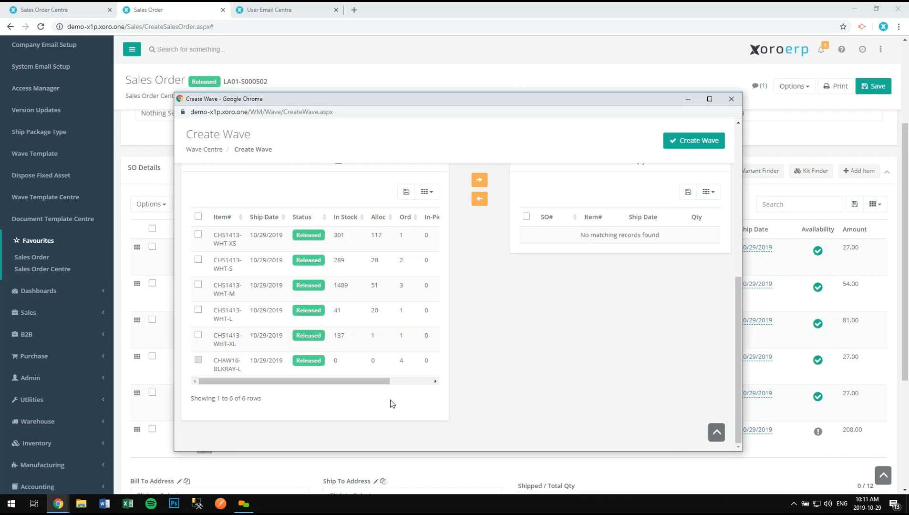
pyautogui.click(415, 382)
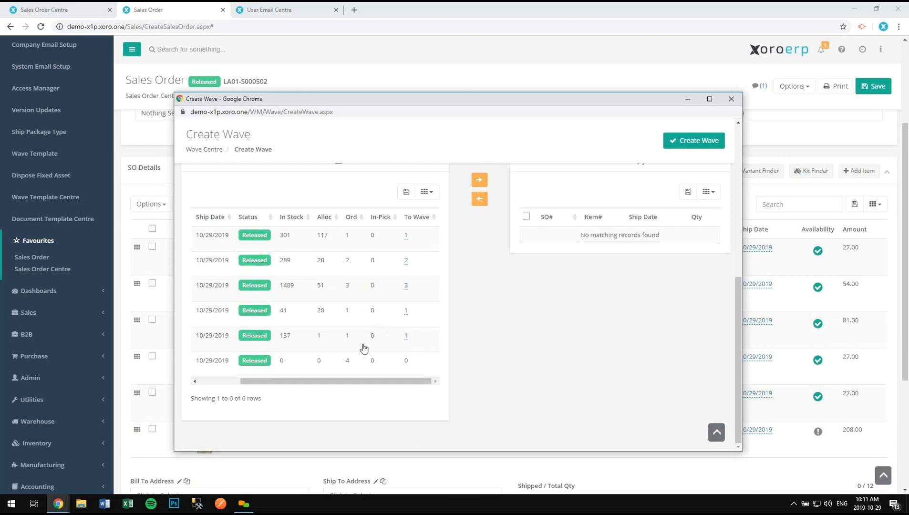
pyautogui.click(221, 383)
# - Create a wave from the CHS1413-WHT-XS and CHS1413-WHT-S lines, allocating 1 XS and 2 S units
pyautogui.click(198, 259)
pyautogui.click(198, 234)
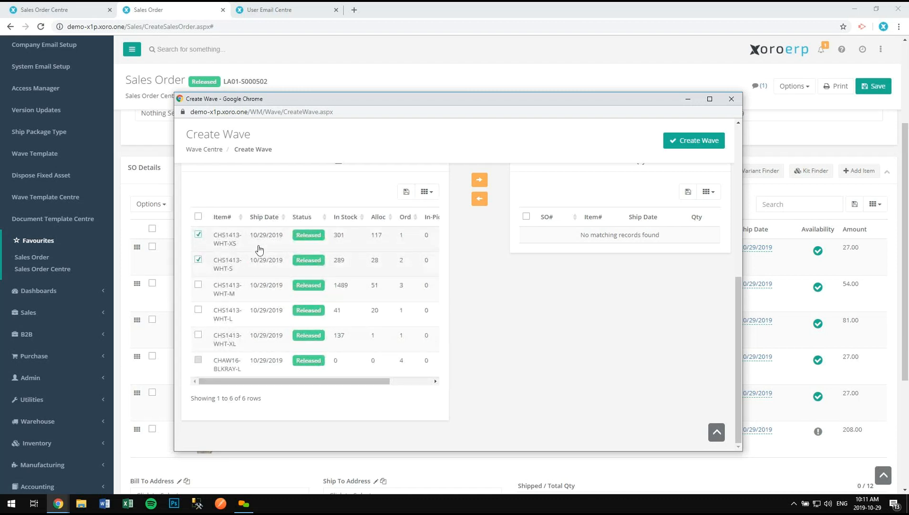
pyautogui.click(483, 184)
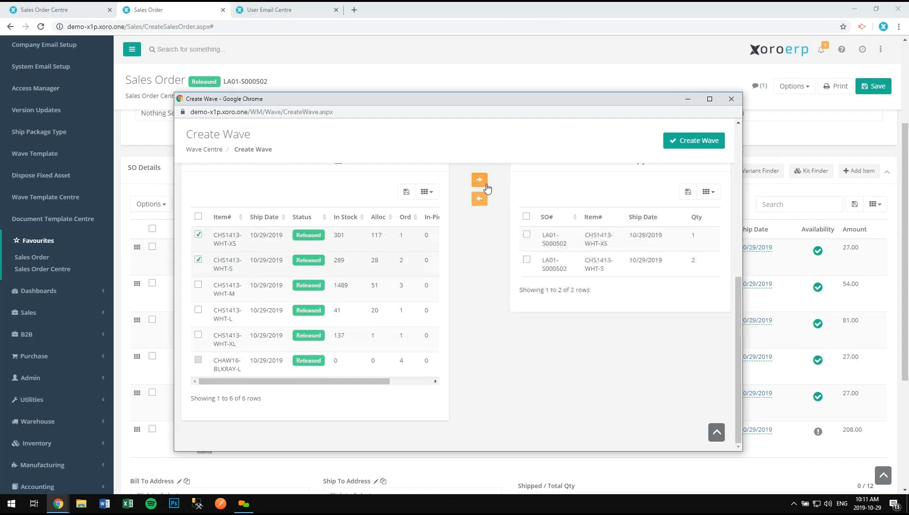
pyautogui.click(714, 141)
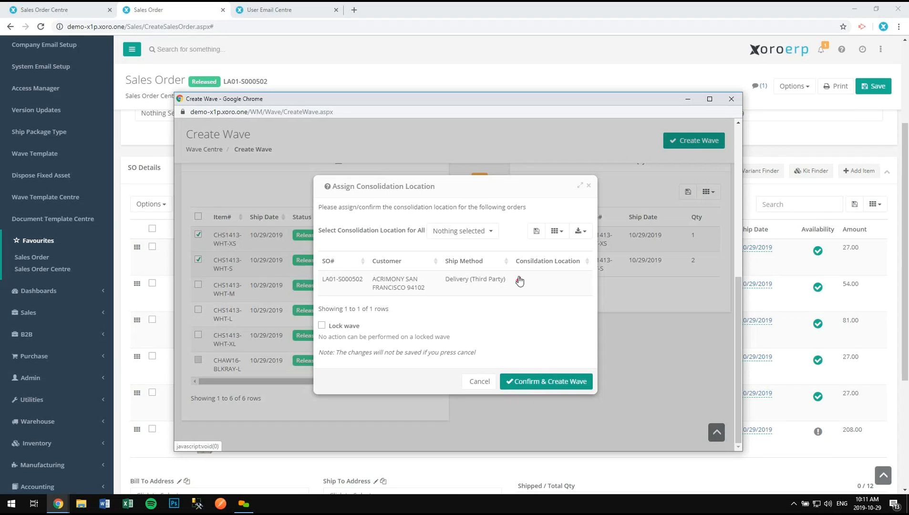
pyautogui.click(553, 384)
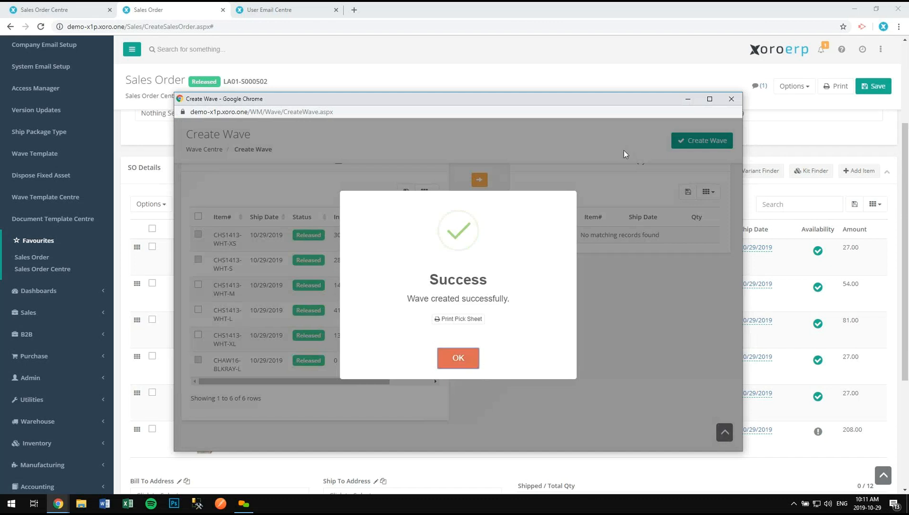
pyautogui.click(732, 101)
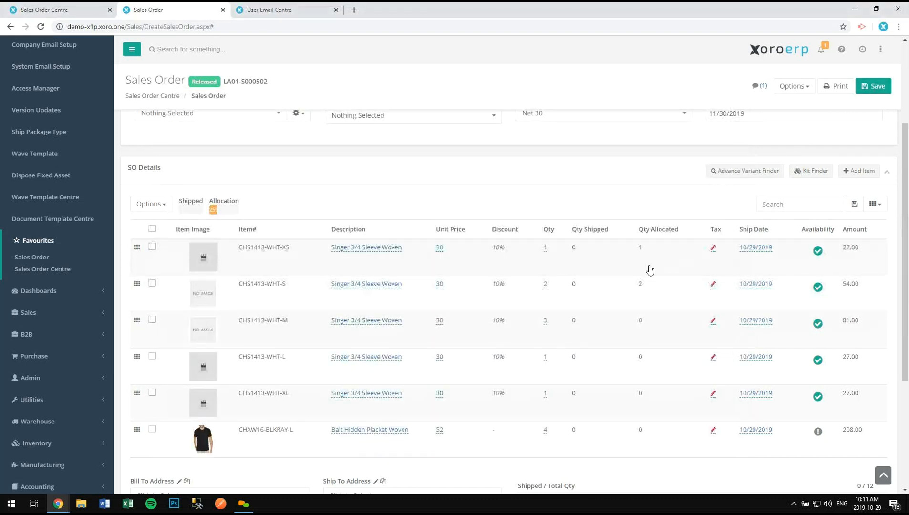
# - Search the sidebar menu for 'pic' and open Pick Wave in a new tab
pyautogui.scroll(-1, 647, 313)
pyautogui.scroll(-1, 647, 312)
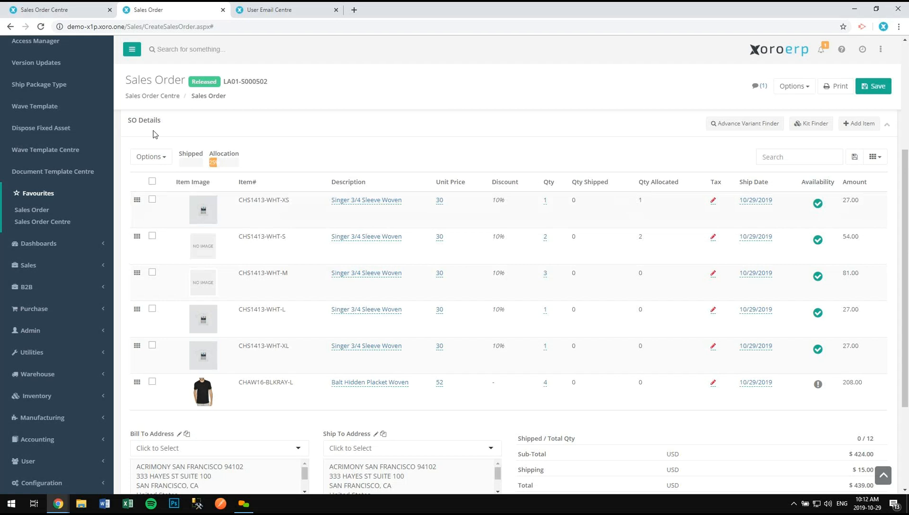
pyautogui.scroll(5, 154, 134)
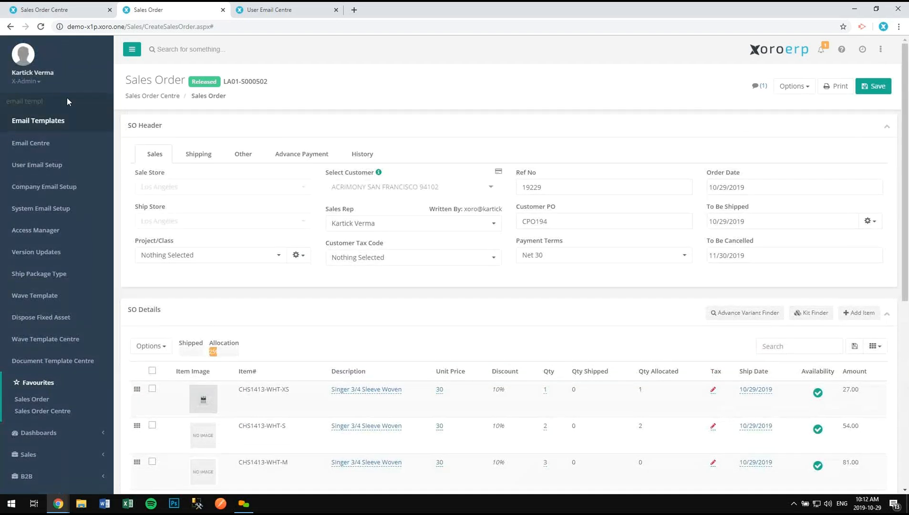
pyautogui.moveTo(48, 101); pyautogui.dragTo(1, 105)
pyautogui.write('pick')
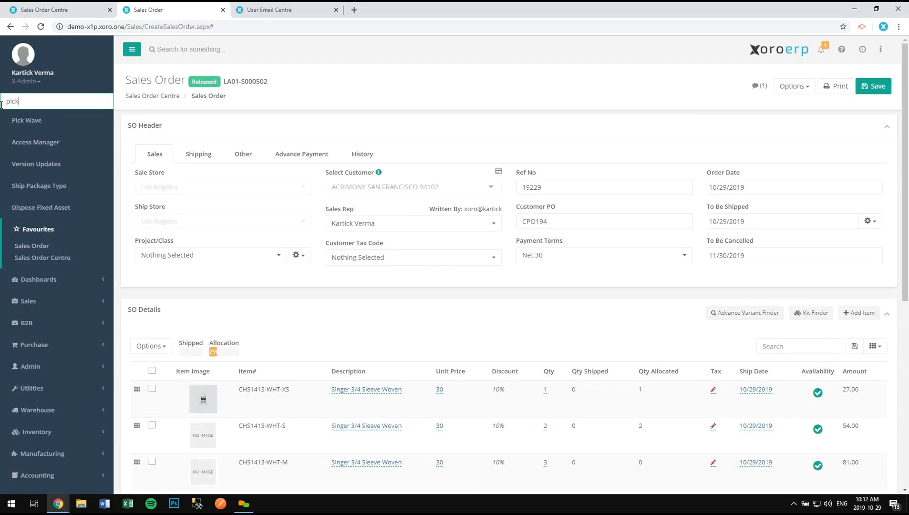
pyautogui.press('Down')
pyautogui.hotkey('ctrl', 'Return')
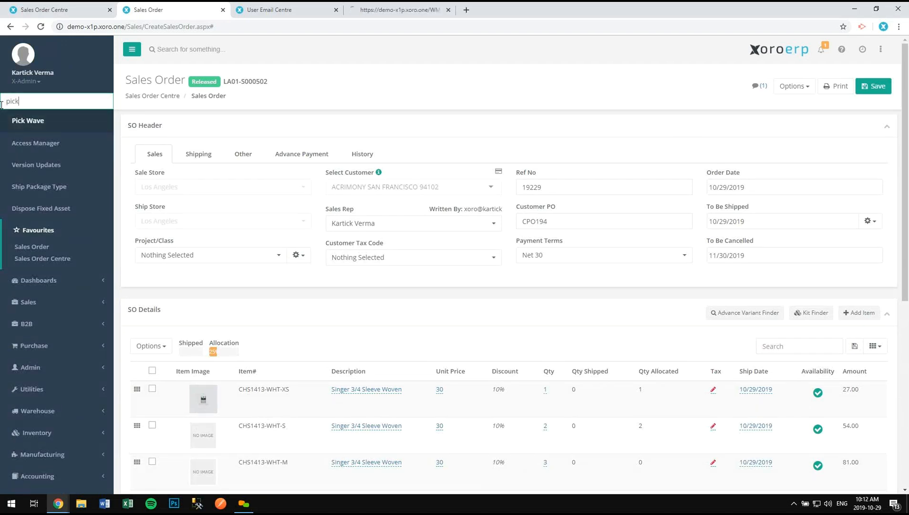
# - Close the User Email Centre tab and bring the Pick Wave tab to the front
pyautogui.moveTo(381, 6); pyautogui.dragTo(284, 7)
pyautogui.click(449, 10)
pyautogui.click(202, 7)
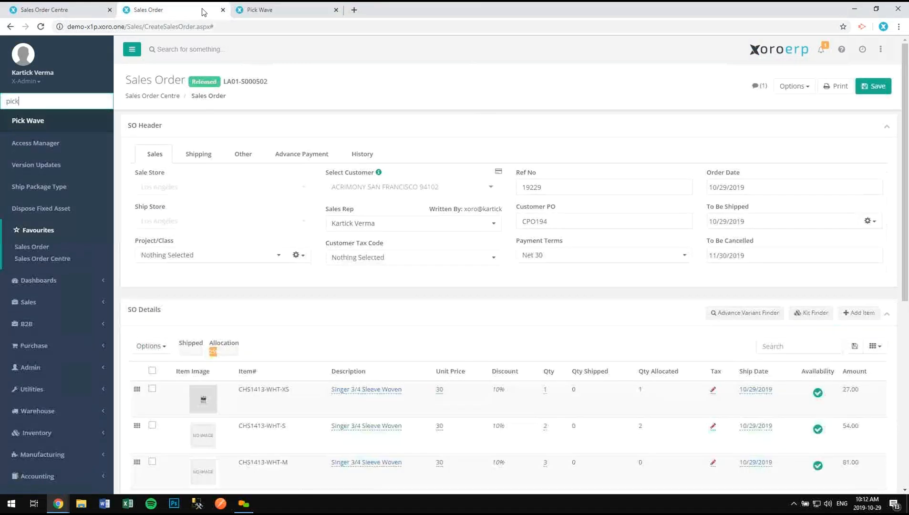
pyautogui.click(286, 9)
# - Show wave LA01-W000333's two lines, then review its pick sheet and close it
pyautogui.click(414, 203)
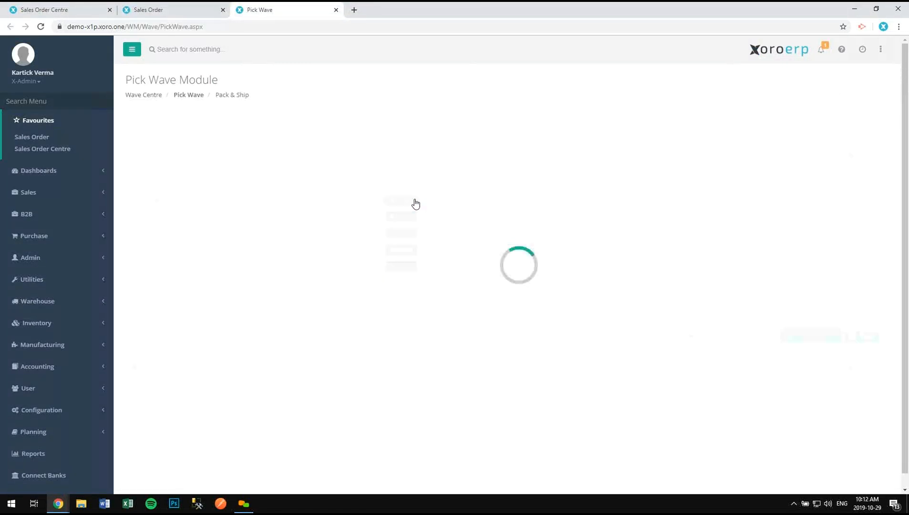
pyautogui.click(691, 335)
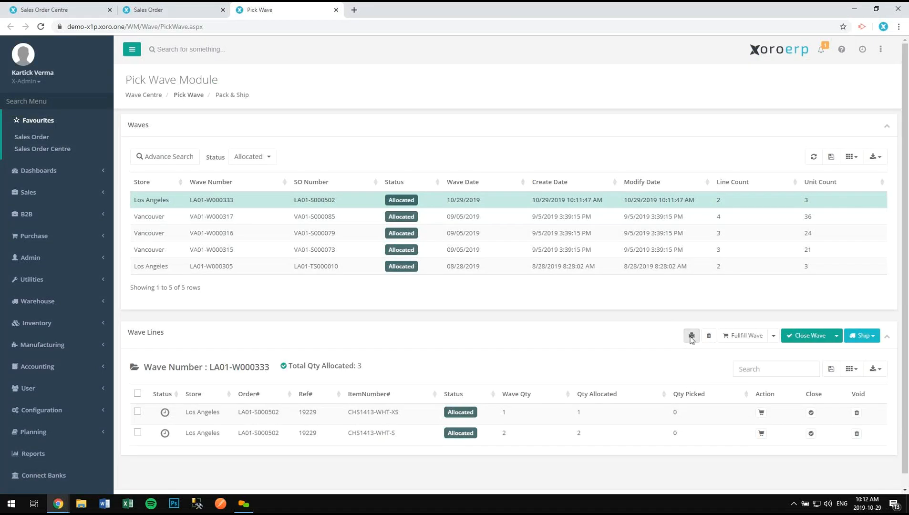
pyautogui.moveTo(334, 98); pyautogui.dragTo(276, 72)
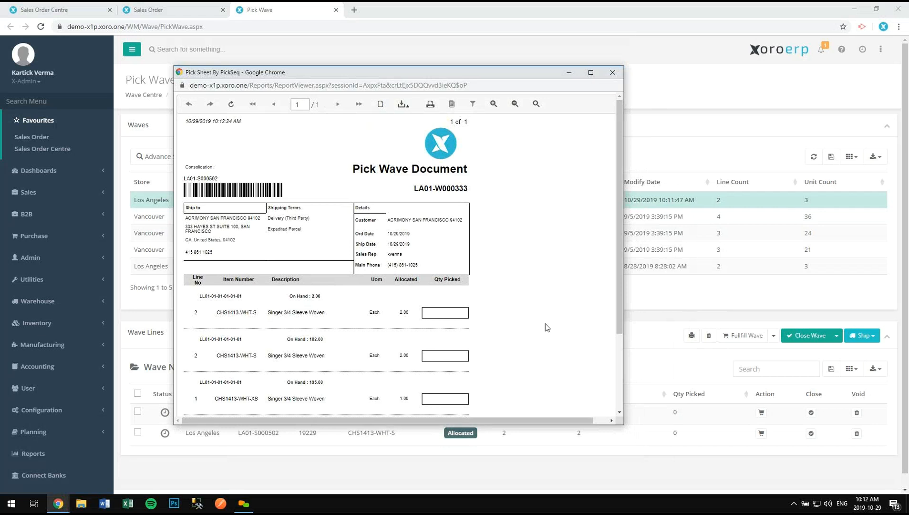
pyautogui.scroll(-3, 546, 326)
pyautogui.scroll(3, 538, 320)
pyautogui.scroll(-2, 447, 283)
pyautogui.scroll(2, 453, 274)
pyautogui.scroll(-1, 449, 344)
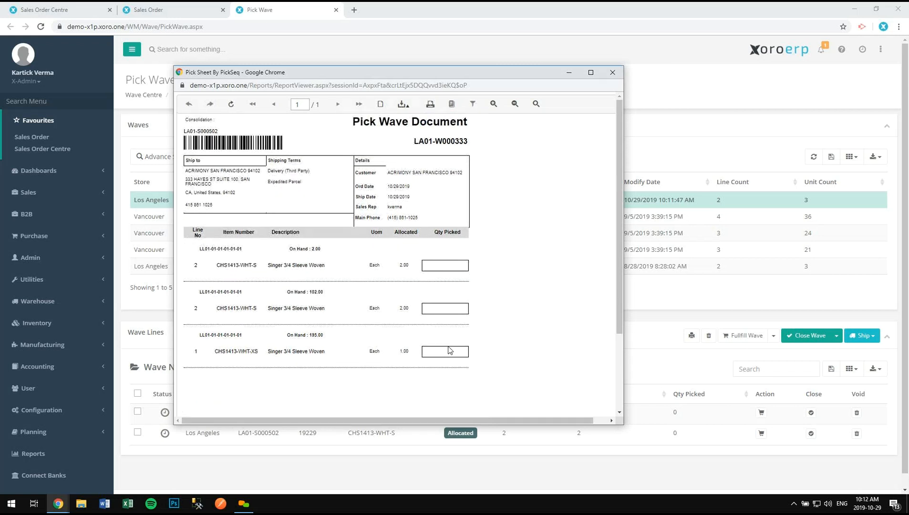
pyautogui.moveTo(452, 74); pyautogui.dragTo(498, 41)
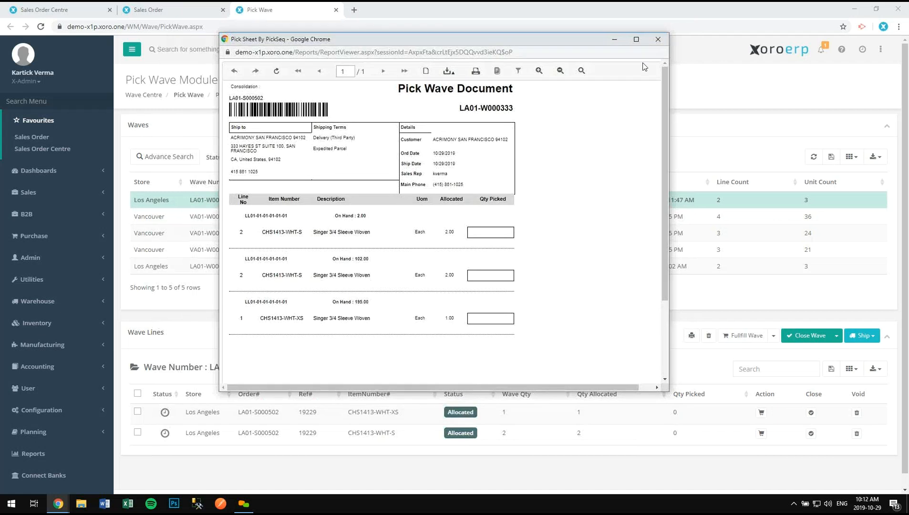
pyautogui.click(658, 40)
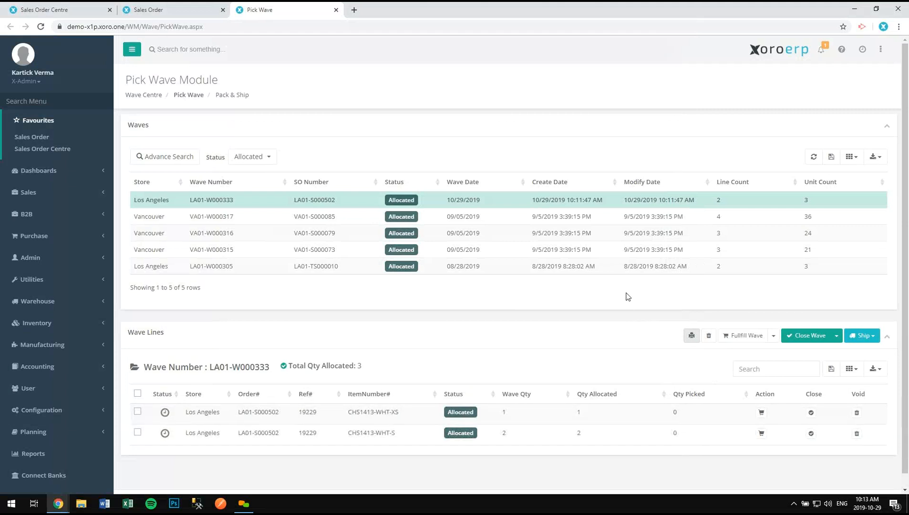
# - Fulfil wave LA01-W000333, then reduce the CHS1413-WHT-S line's picked quantity from 2 to 1
pyautogui.scroll(-1, 627, 296)
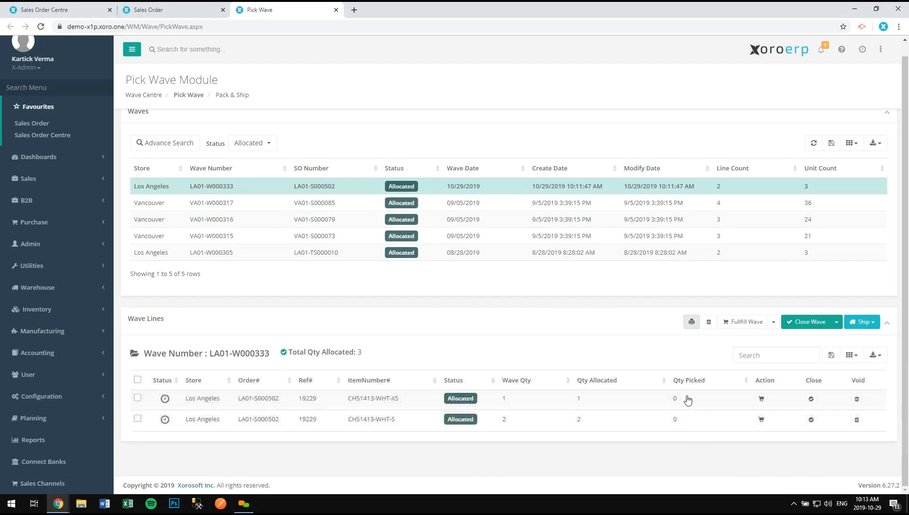
pyautogui.click(733, 323)
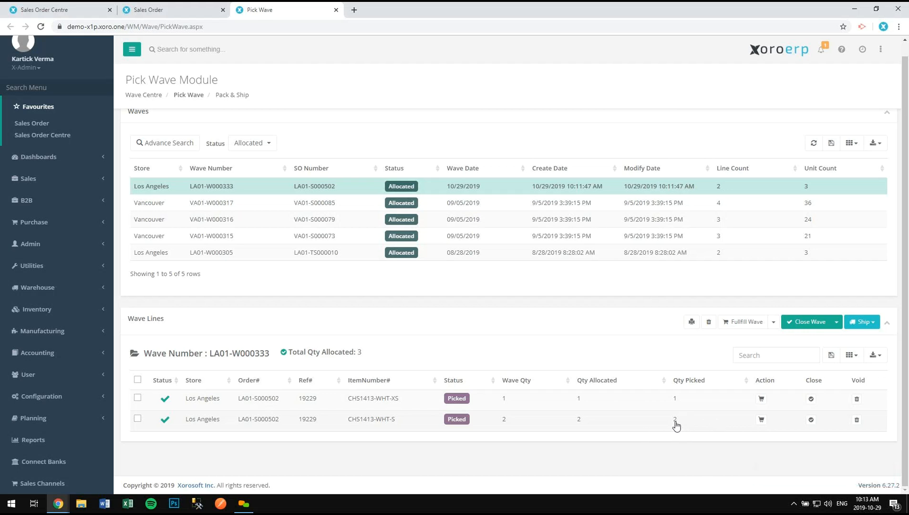
pyautogui.click(761, 421)
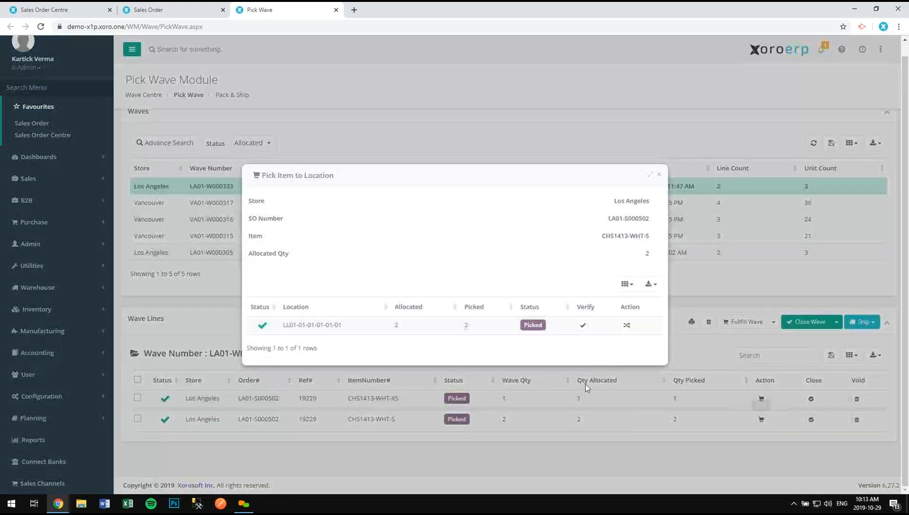
pyautogui.click(466, 326)
pyautogui.press('BackSpace')
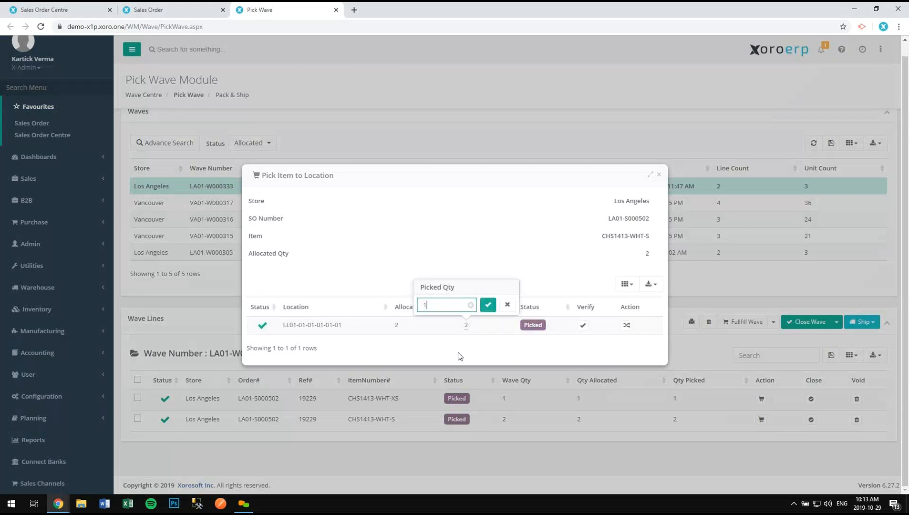
pyautogui.press('Return')
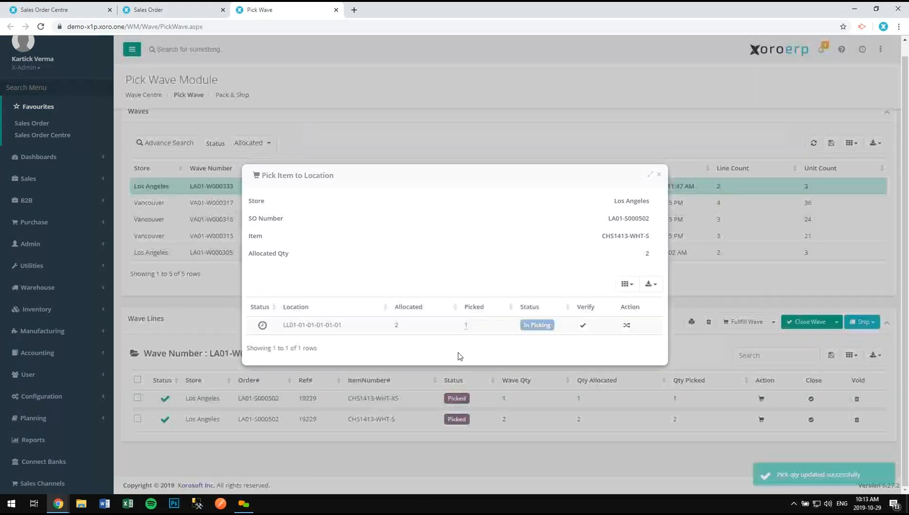
pyautogui.click(655, 179)
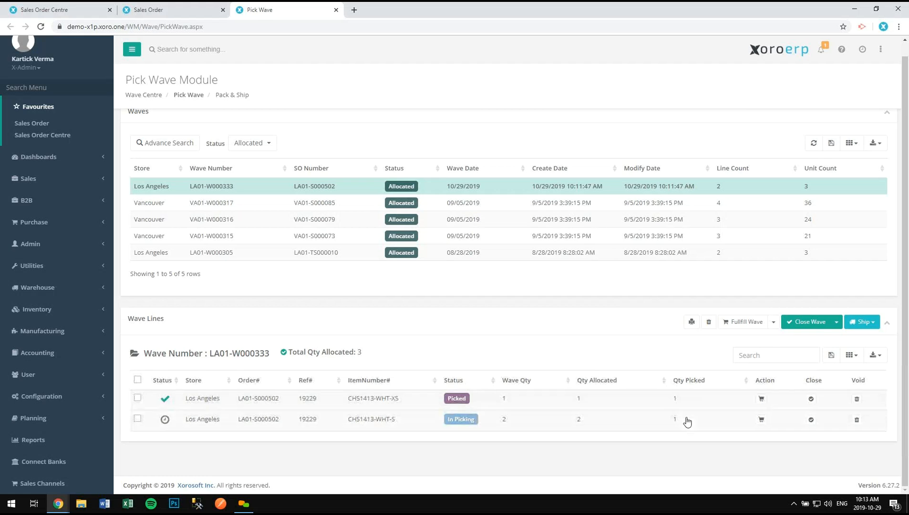
# - Close wave LA01-W000333 and open Pack And Ship for its sales order
pyautogui.click(805, 324)
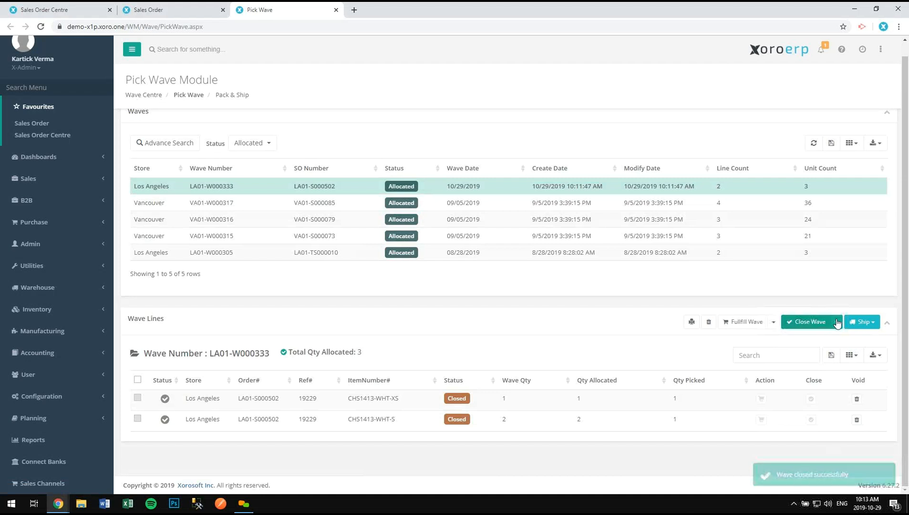
pyautogui.click(856, 325)
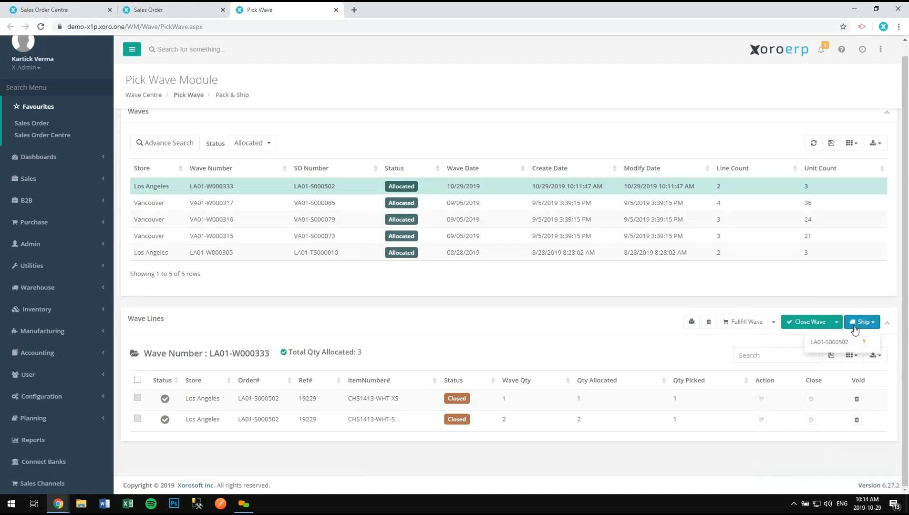
pyautogui.click(835, 344)
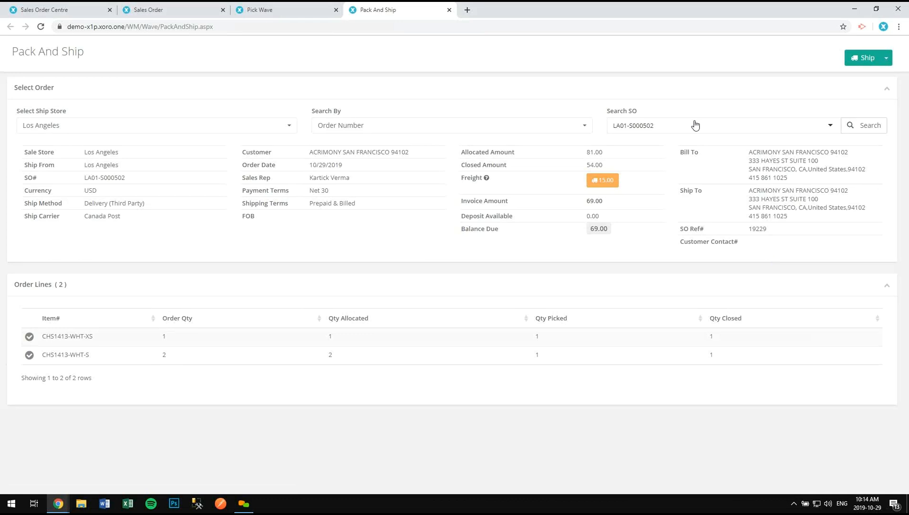
# - Turn on Shipping Cost Override and set the customer freight charge to 25
pyautogui.click(607, 181)
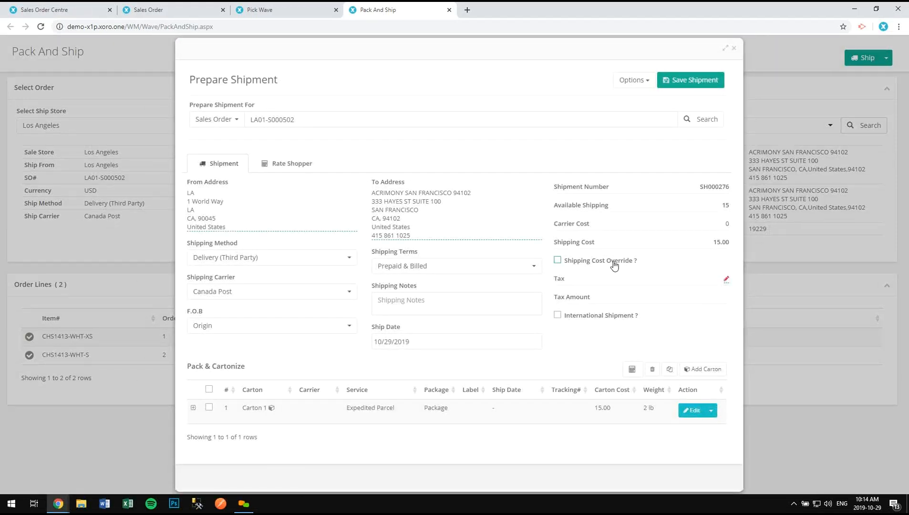
pyautogui.click(614, 265)
pyautogui.click(720, 280)
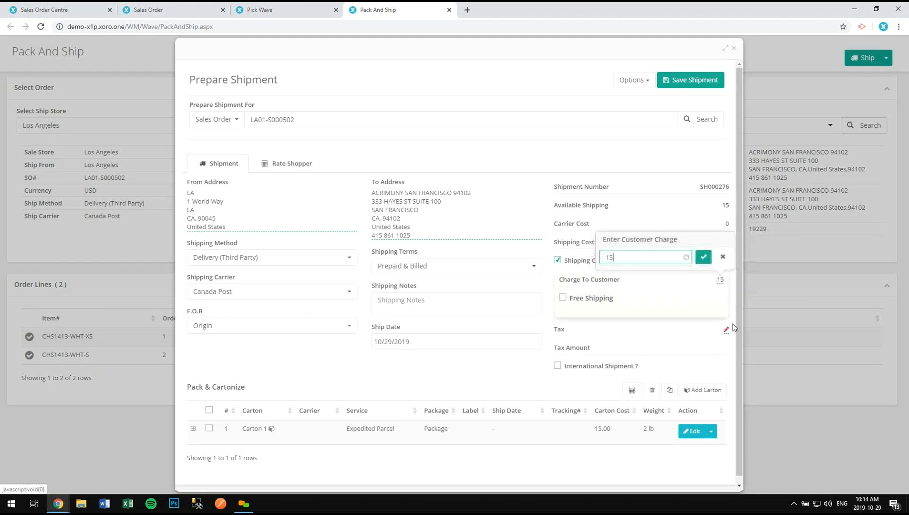
pyautogui.write('25')
pyautogui.press('Return')
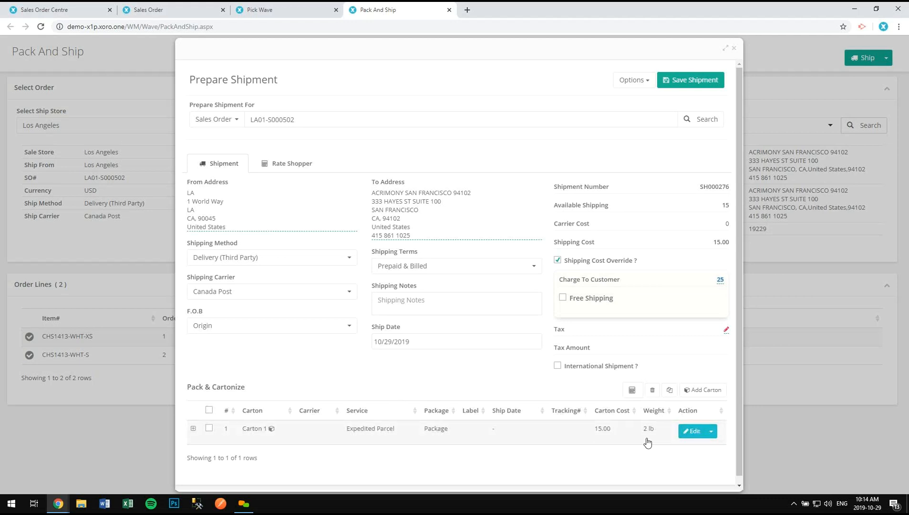
# - Give Carton 1 tracking number 12sds343 and save its details
pyautogui.click(689, 434)
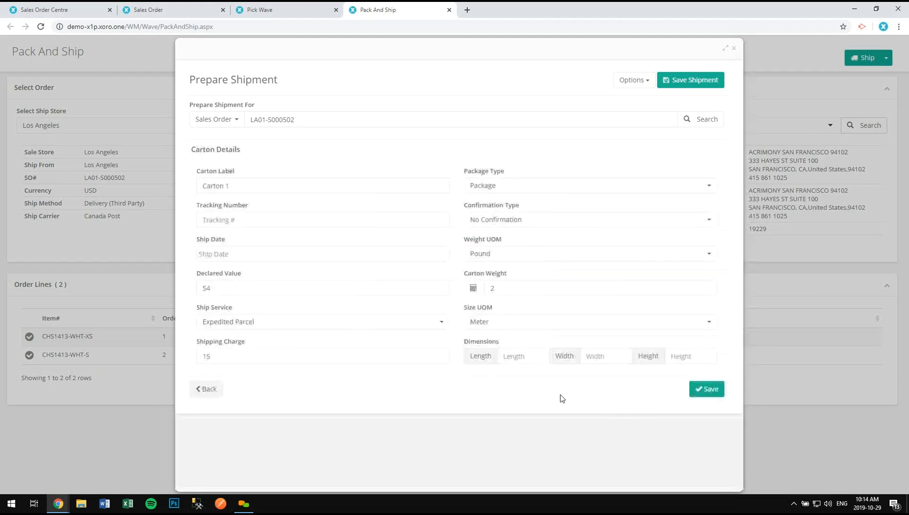
pyautogui.click(210, 222)
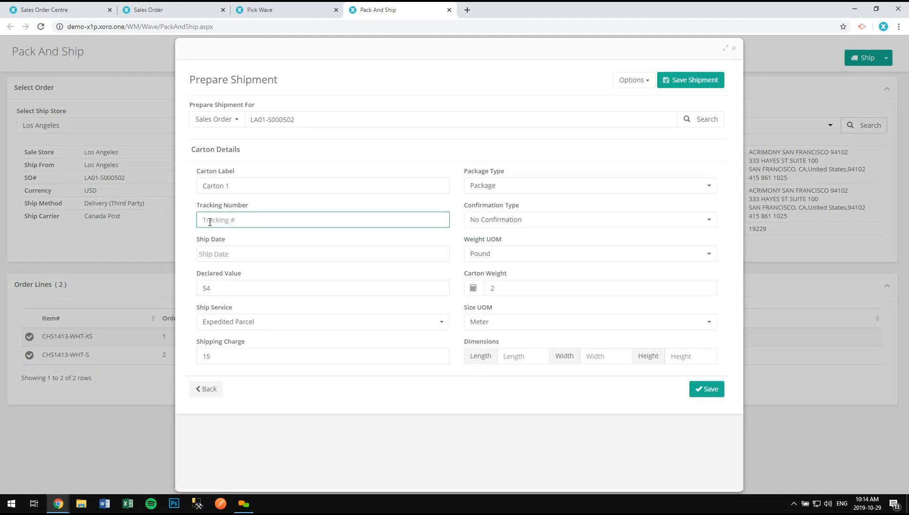
pyautogui.write('12sds343')
pyautogui.click(714, 394)
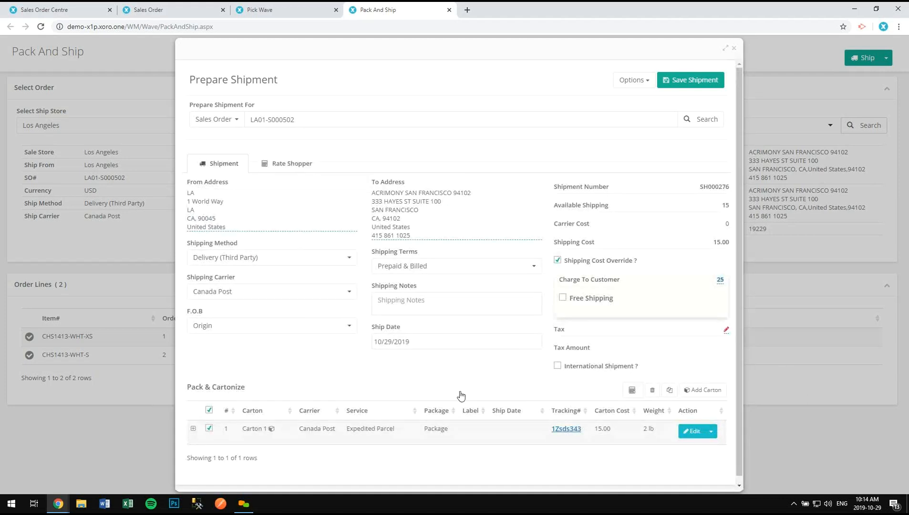
# - Check Carton 1's items, collapse them, and save shipment SH000276
pyautogui.scroll(-1, 315, 332)
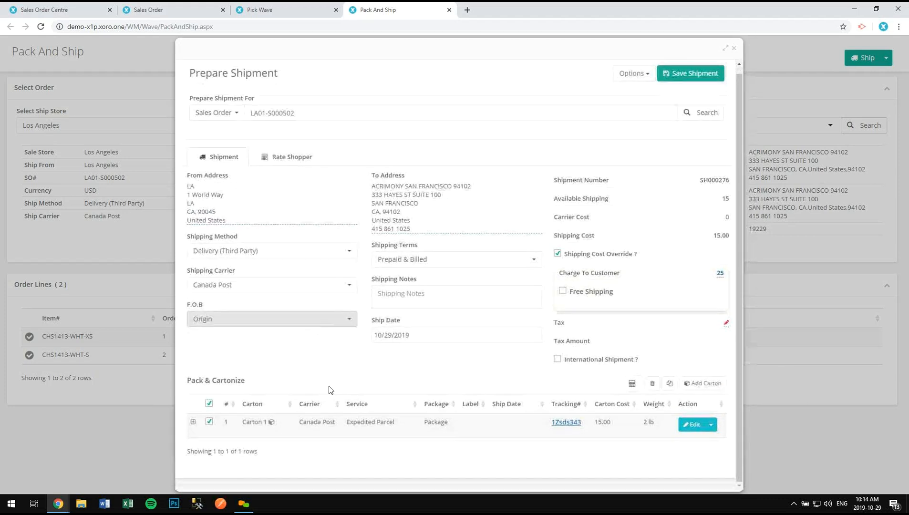
pyautogui.click(193, 423)
pyautogui.scroll(-2, 211, 332)
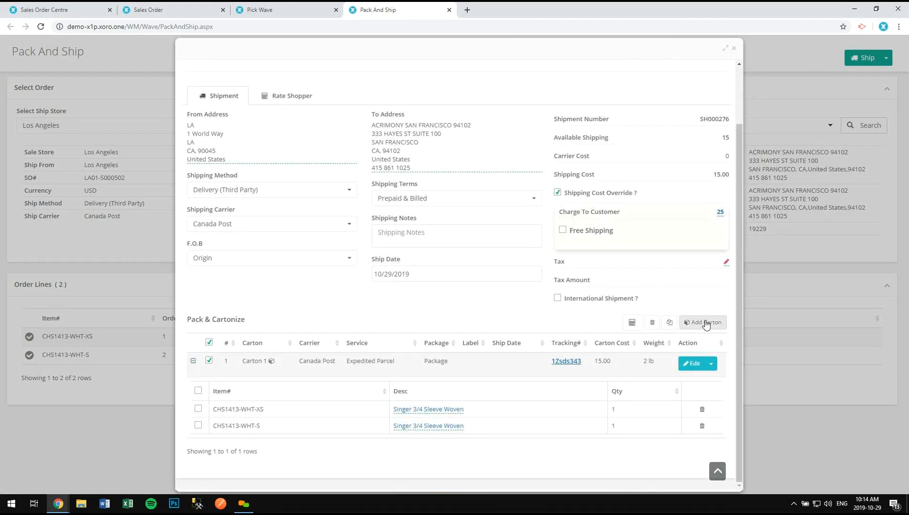
pyautogui.click(193, 361)
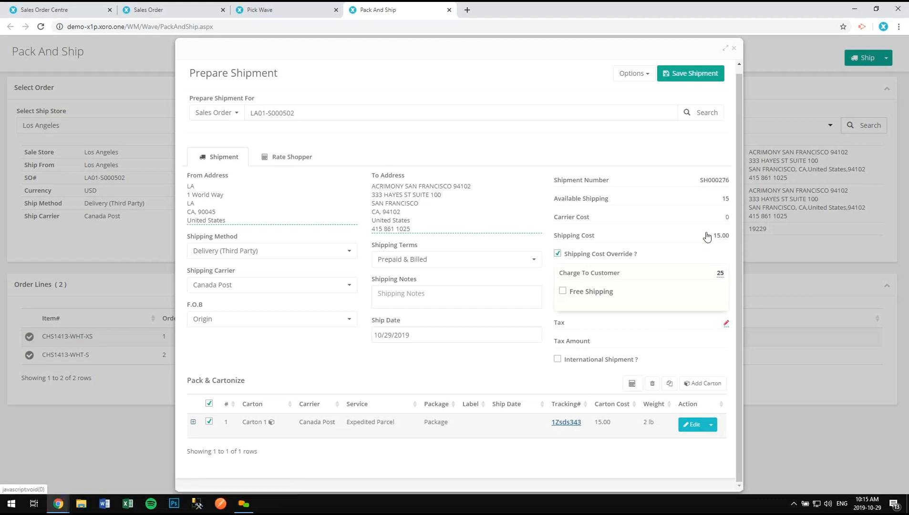
pyautogui.click(699, 76)
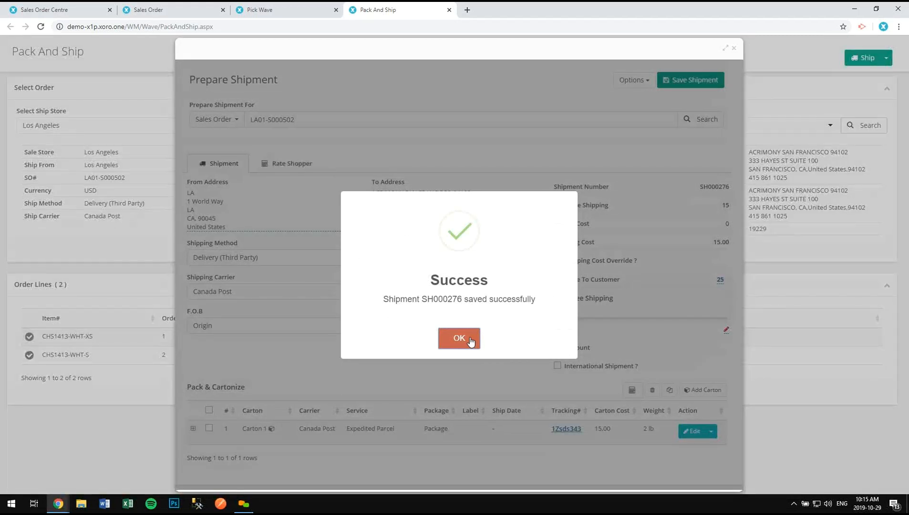
# - Ship the order from Pack And Ship and select the new invoice number LA01-I000225
pyautogui.click(470, 340)
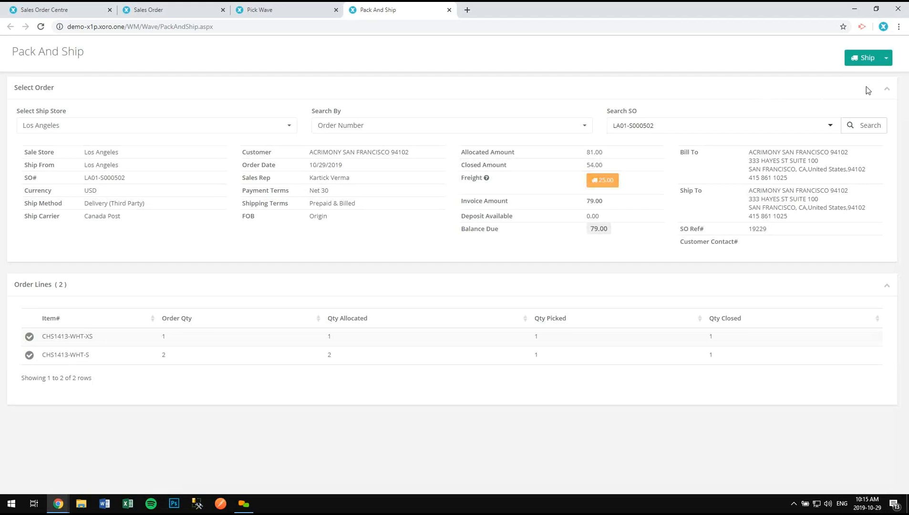
pyautogui.click(864, 57)
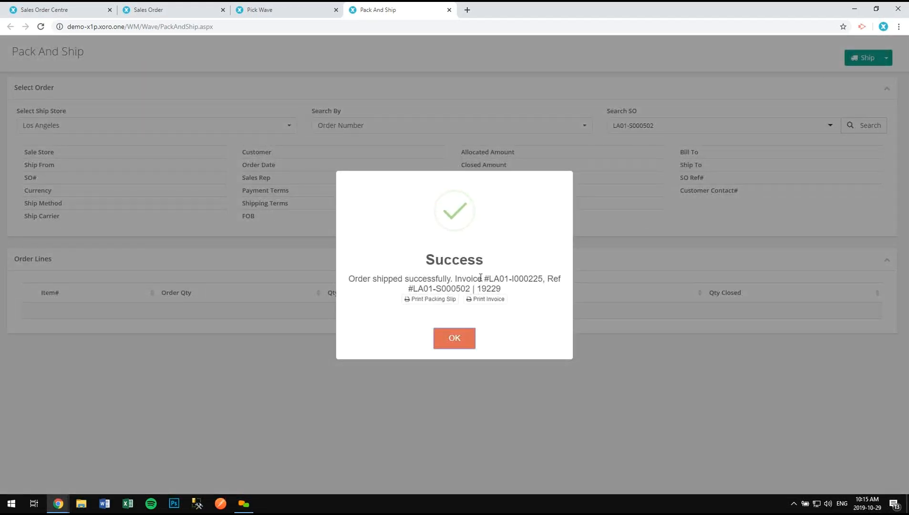
pyautogui.moveTo(490, 279); pyautogui.dragTo(546, 279)
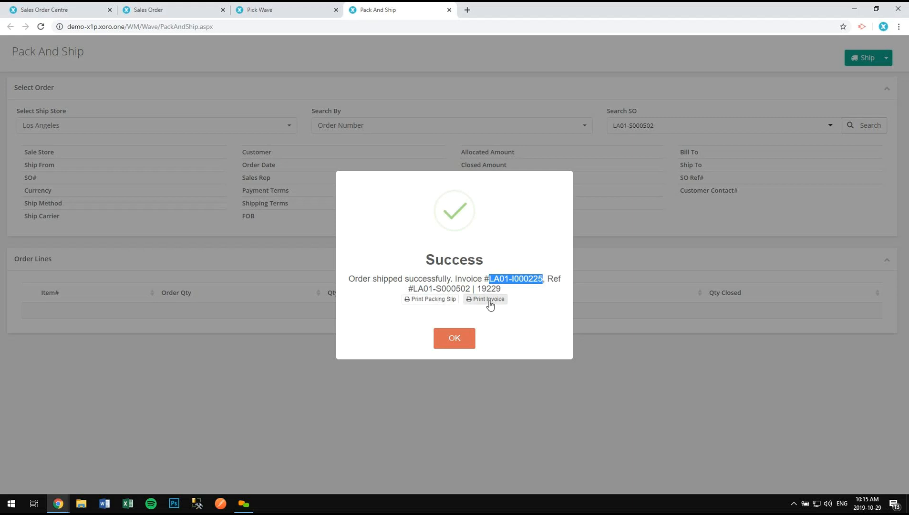
# - Save the sales order so it shows Partially Shipped, 2/12 units shipped
pyautogui.click(173, 6)
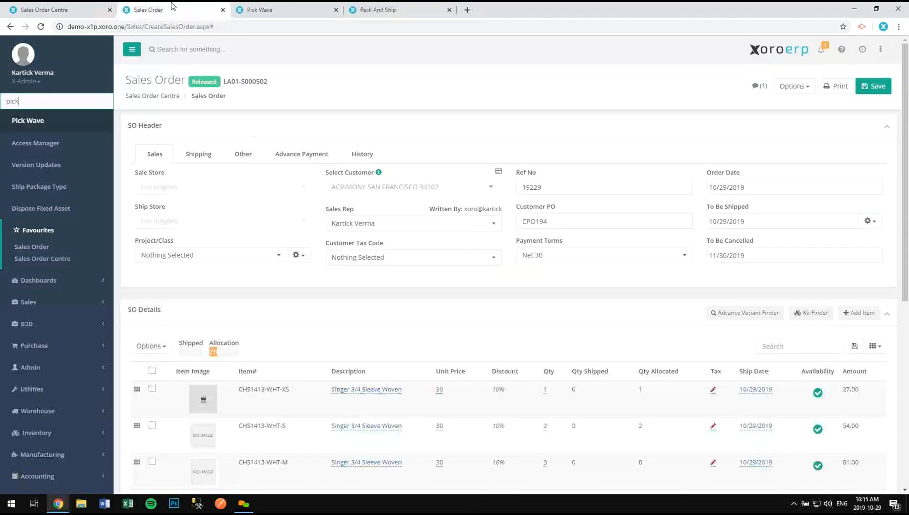
pyautogui.scroll(-3, 613, 220)
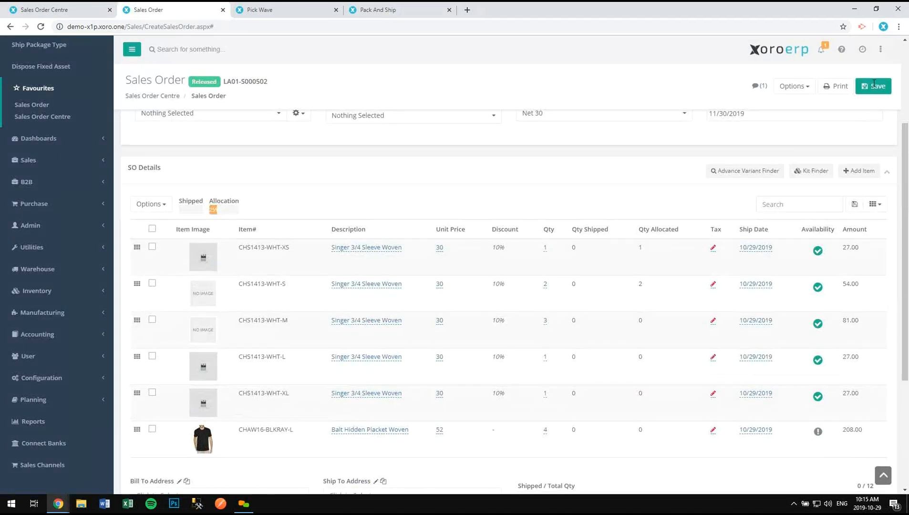
pyautogui.click(874, 86)
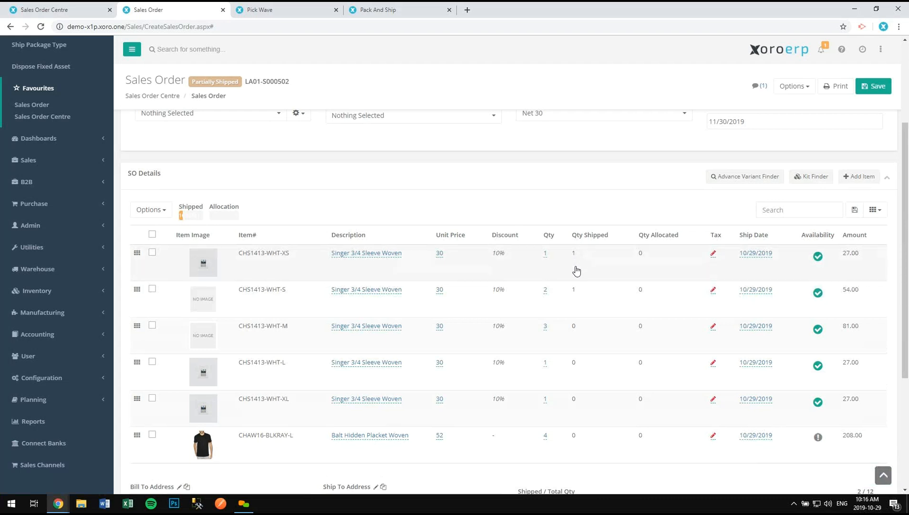
# - Review linked invoice LA01-I000225 ($79.00 total) via Reporting, then close it
pyautogui.click(793, 87)
pyautogui.click(778, 220)
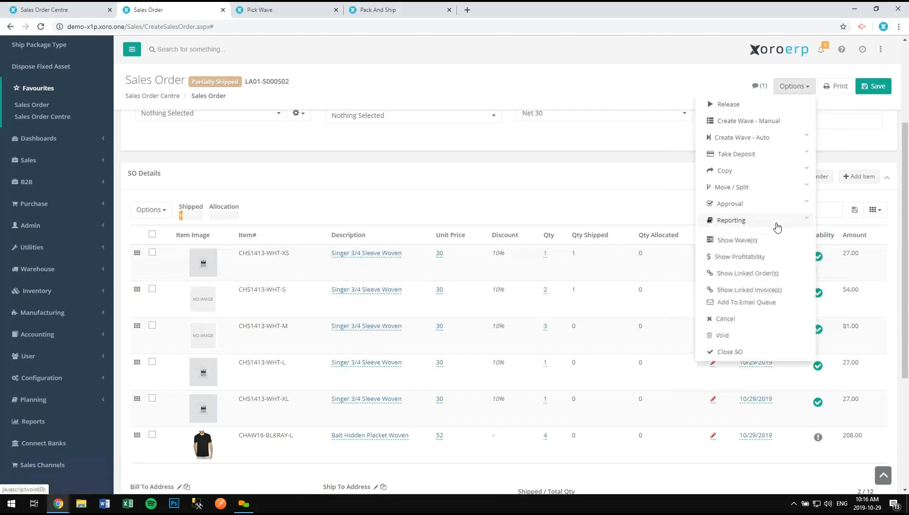
pyautogui.click(774, 290)
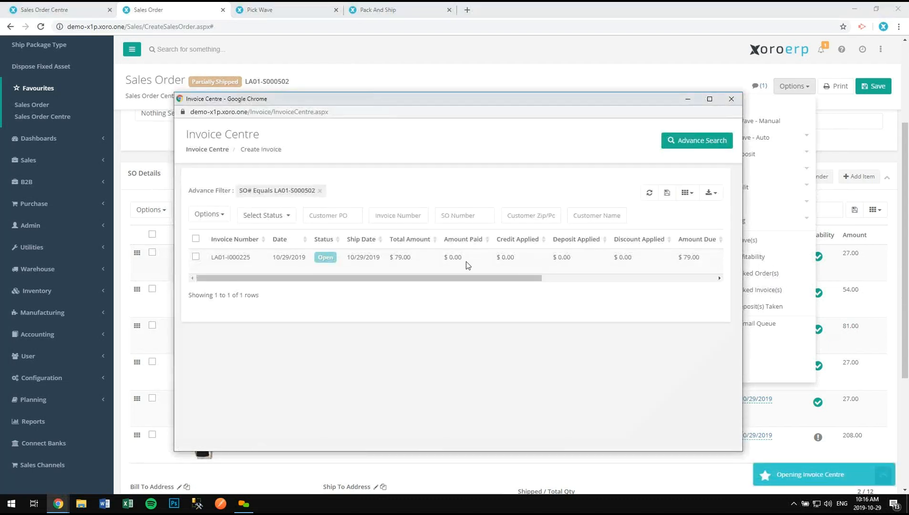
pyautogui.click(435, 263)
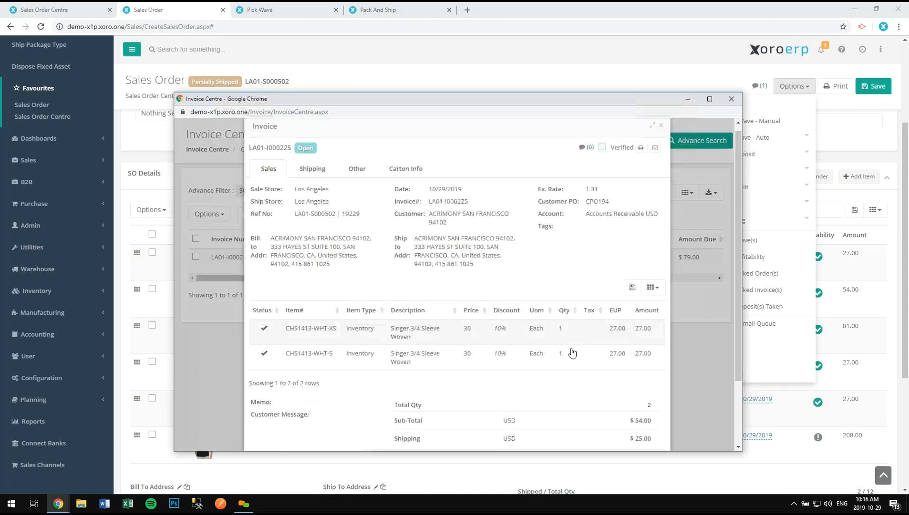
pyautogui.scroll(-3, 571, 352)
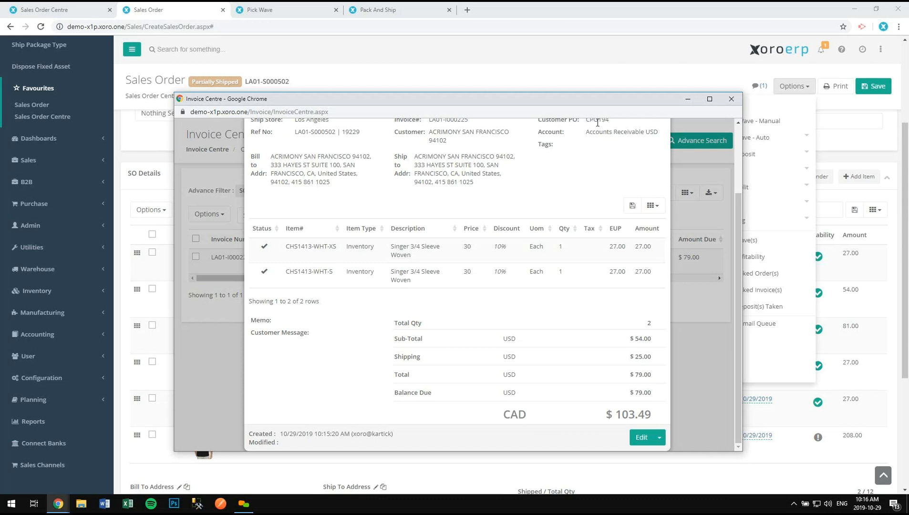
pyautogui.click(737, 107)
pyautogui.click(744, 221)
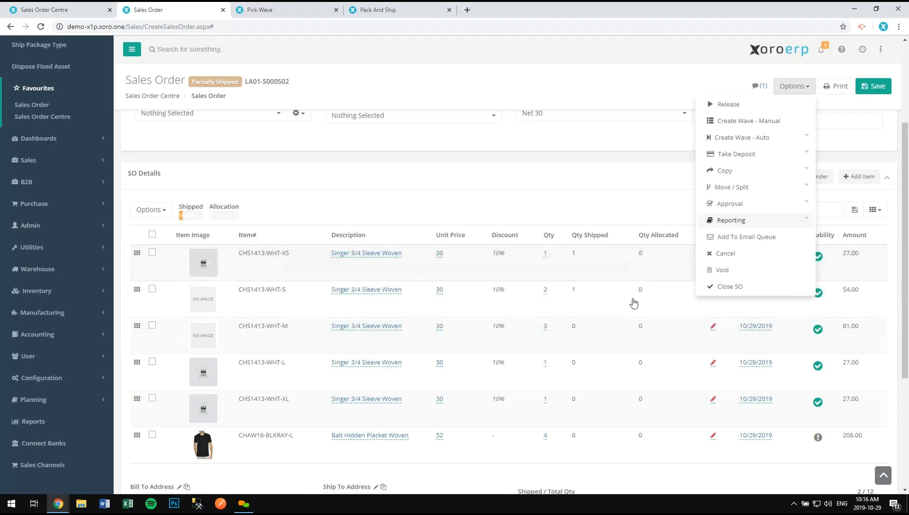
# - Try an automatic Full Order(s) Only wave, which fails for lack of inventory
pyautogui.click(664, 193)
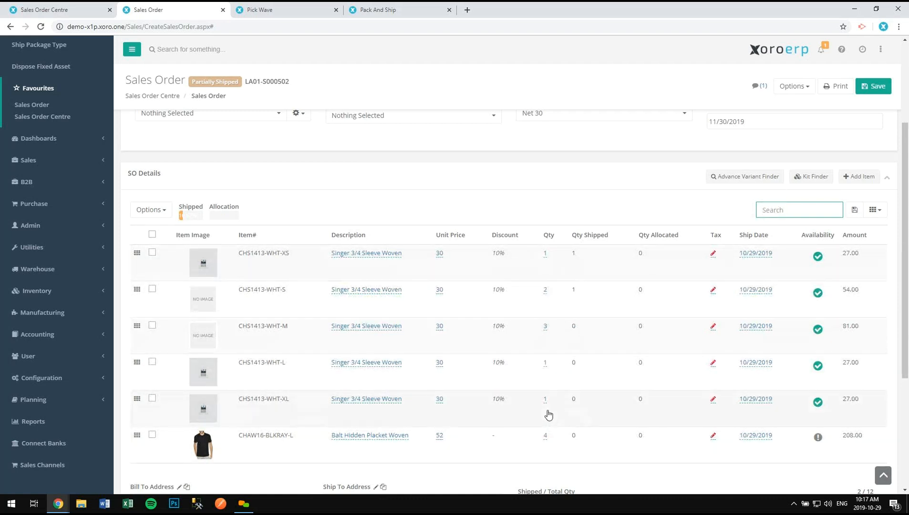
pyautogui.click(790, 90)
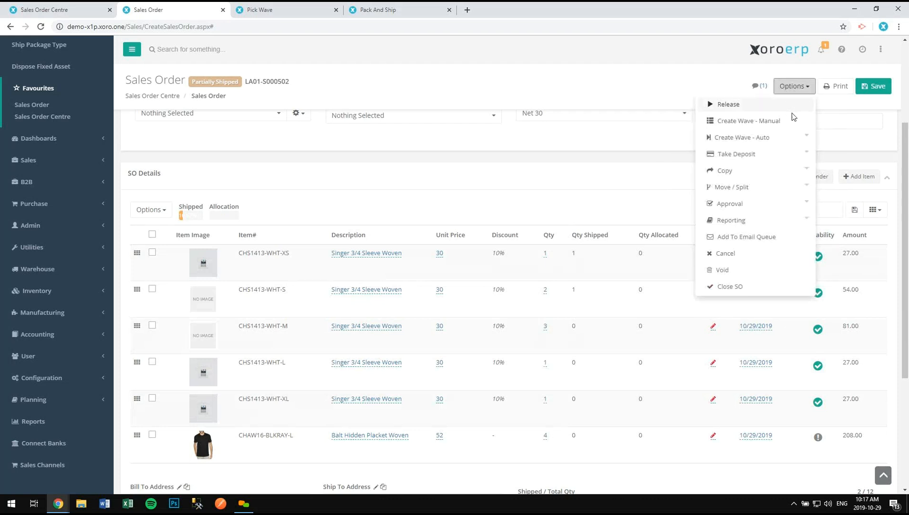
pyautogui.click(794, 142)
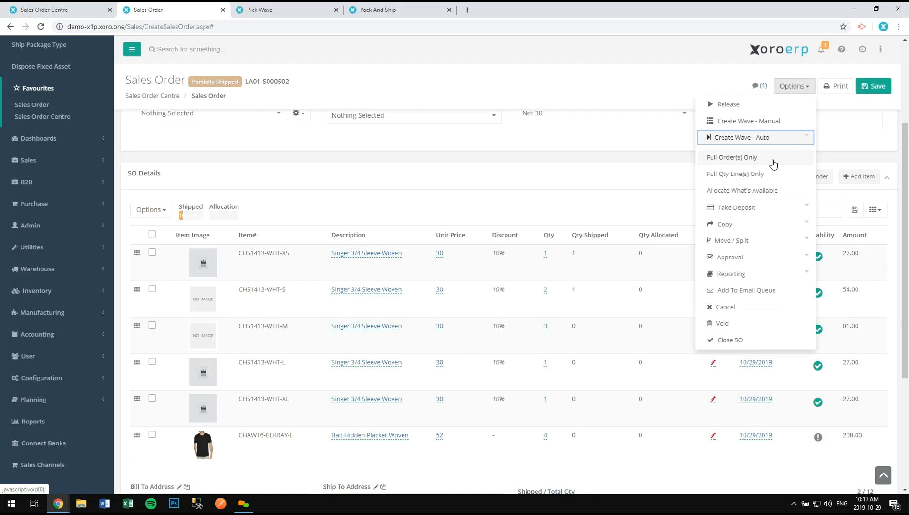
pyautogui.click(766, 158)
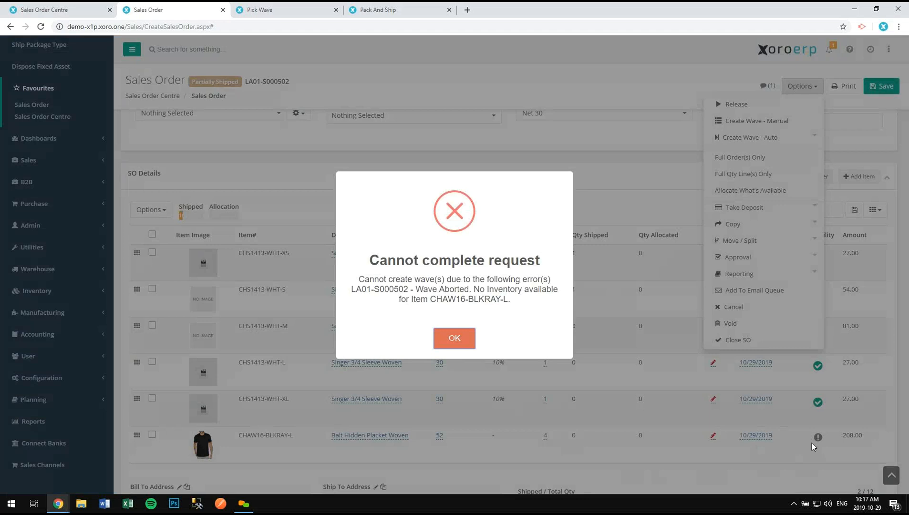
pyautogui.click(452, 340)
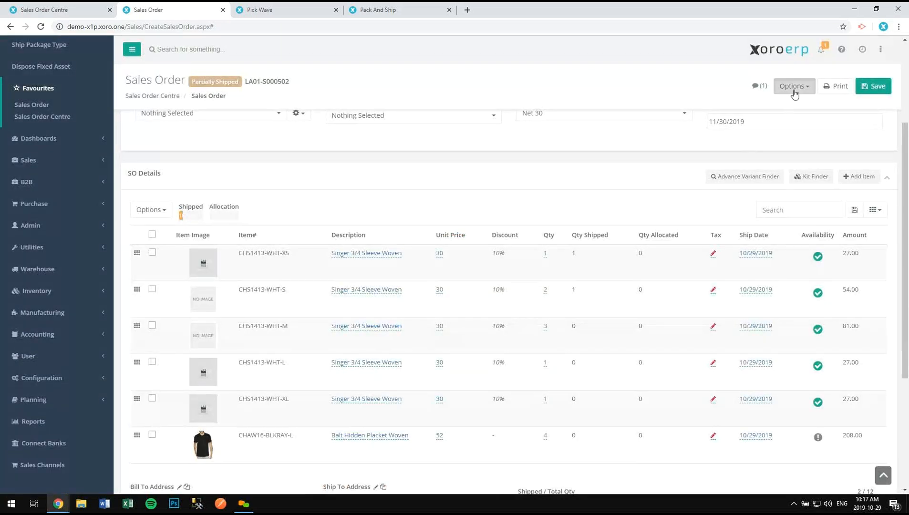
# - Create automatic wave LA01-W000334 with Allocate What's Available, allocating 3 M, 1 L and 1 XL
pyautogui.click(794, 90)
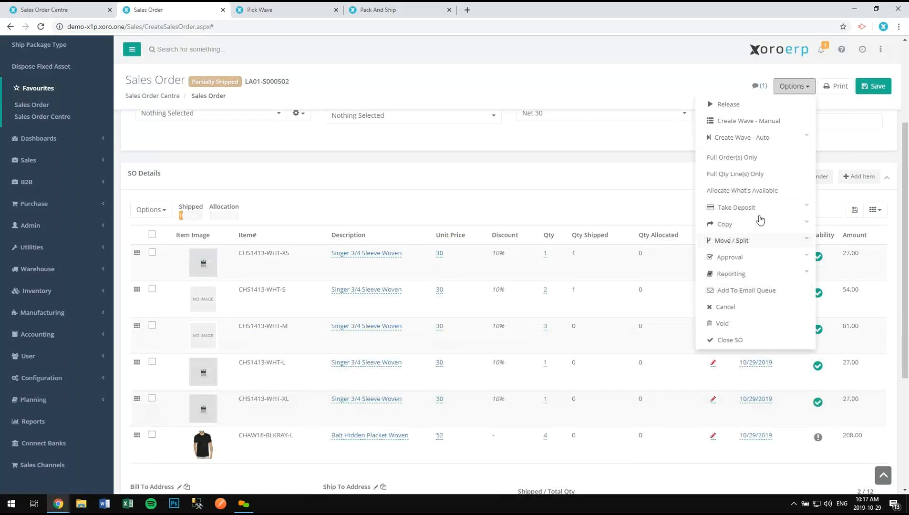
pyautogui.click(760, 190)
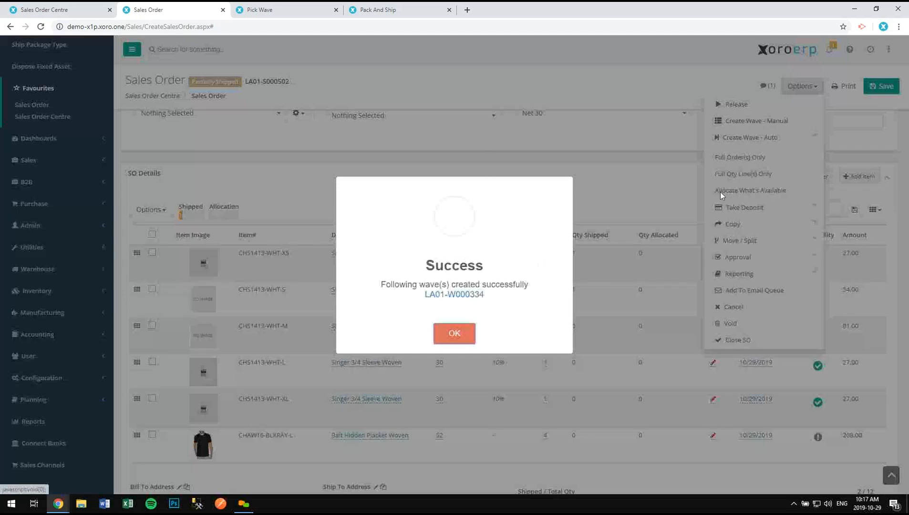
pyautogui.click(454, 333)
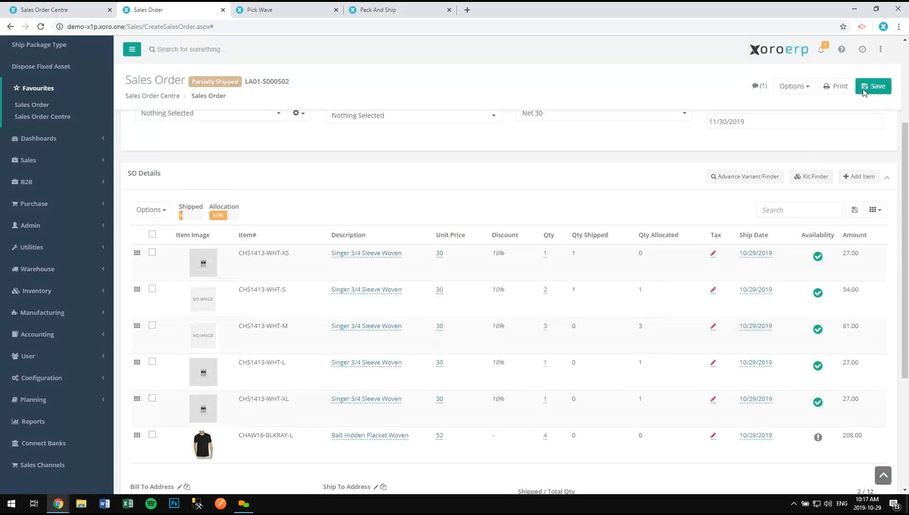
# - Return to the Sales Order Centre list, with order LA01-S000502 at the top
pyautogui.scroll(-1, 650, 299)
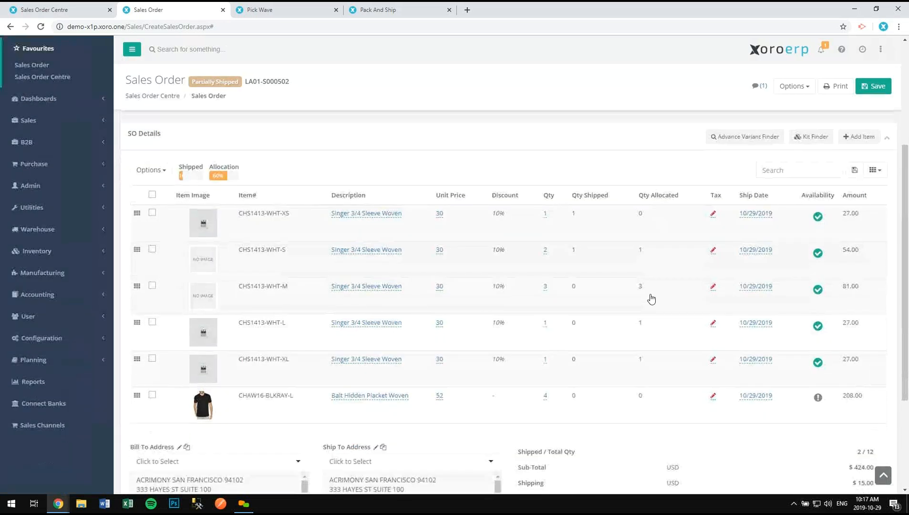
pyautogui.scroll(-1, 651, 299)
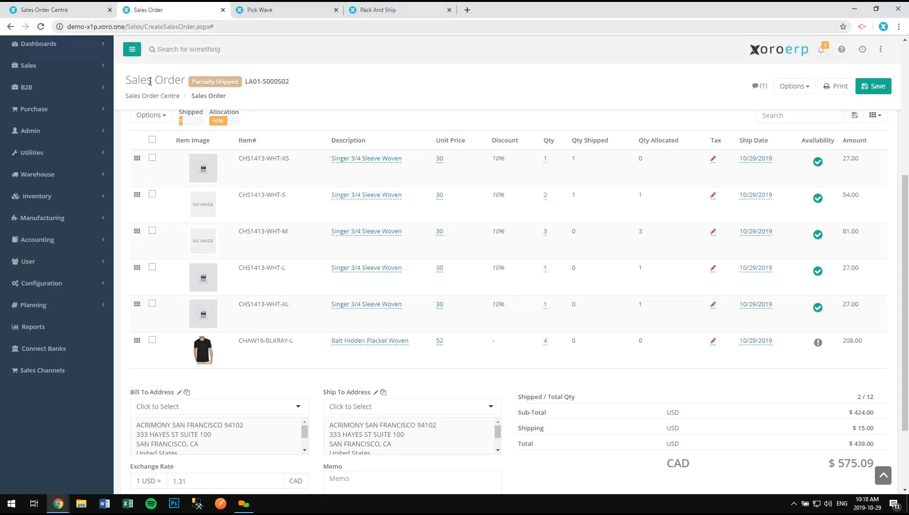
pyautogui.click(62, 11)
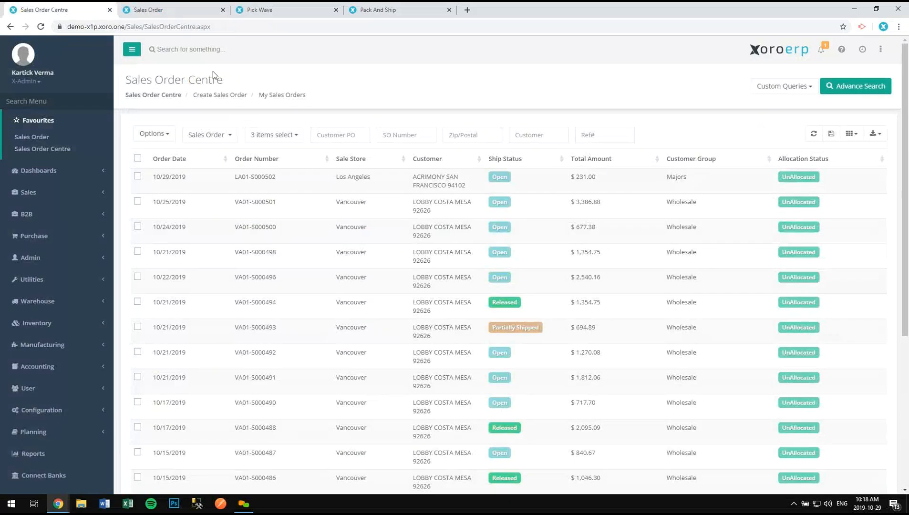
# - Refresh the list, tick orders VA01-S000494, S000488 and S000486, and expand their Wave - Auto choices
pyautogui.click(813, 136)
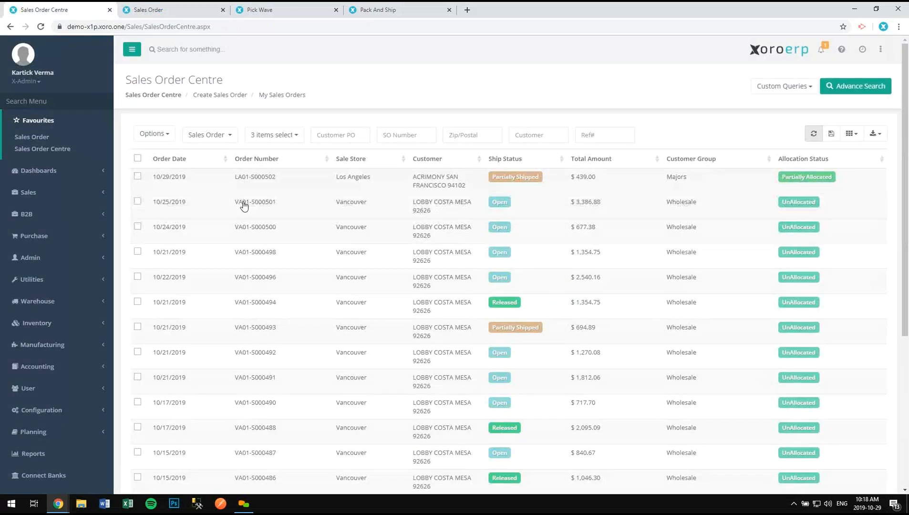
pyautogui.scroll(-1, 447, 358)
pyautogui.click(461, 334)
pyautogui.click(413, 213)
pyautogui.click(407, 390)
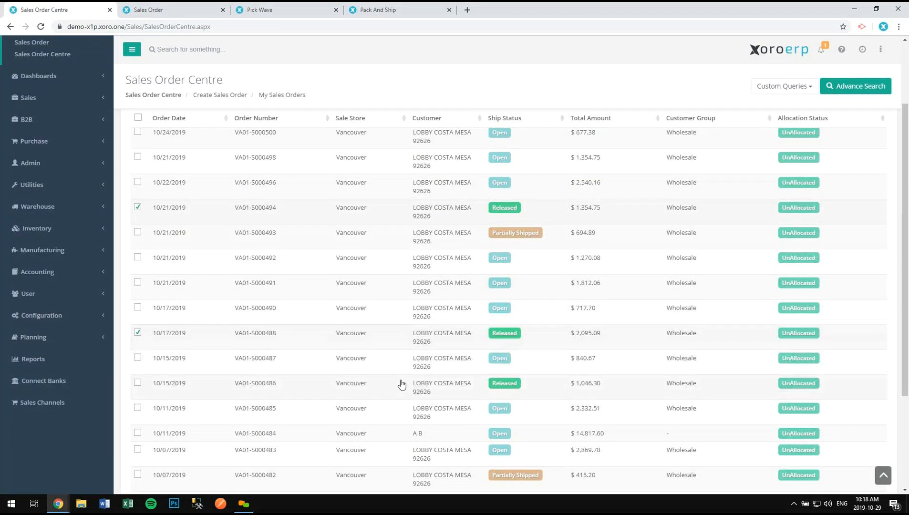
pyautogui.rightClick(391, 336)
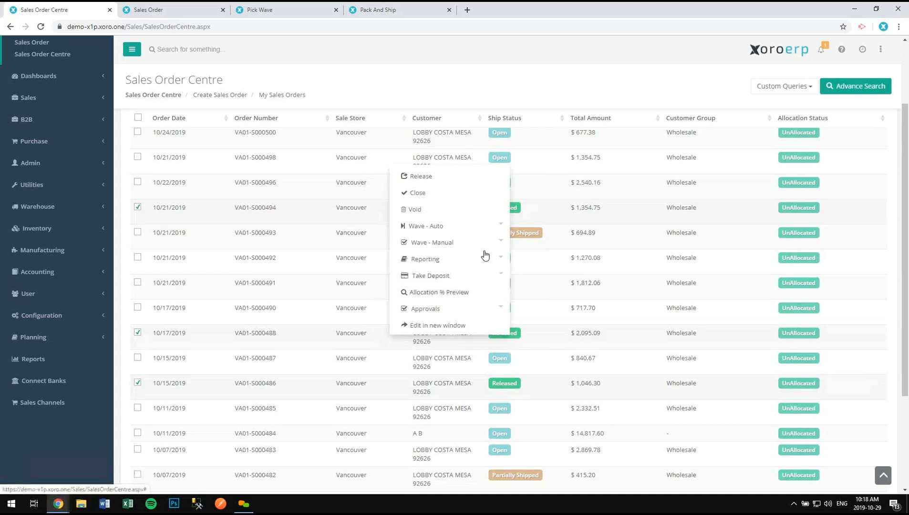
pyautogui.click(481, 232)
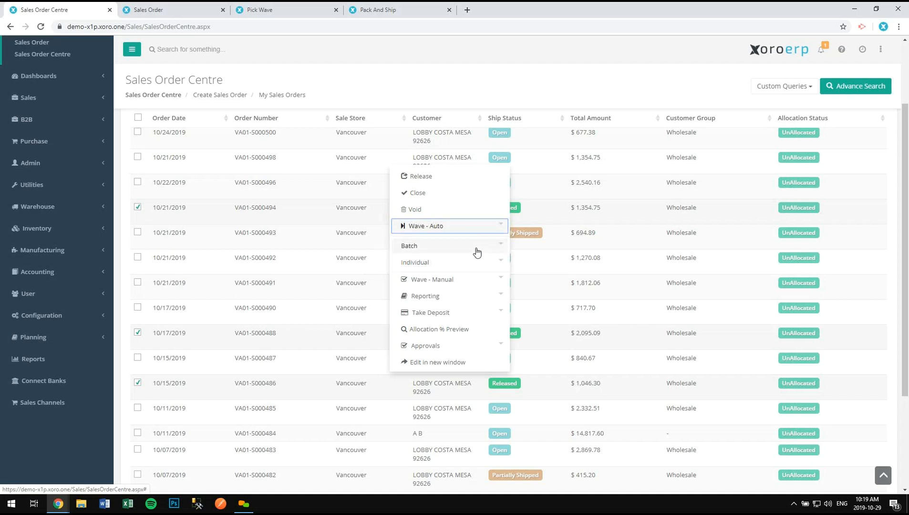
# - Look over the batch, individual and manual wave choices for the ticked orders
pyautogui.click(476, 251)
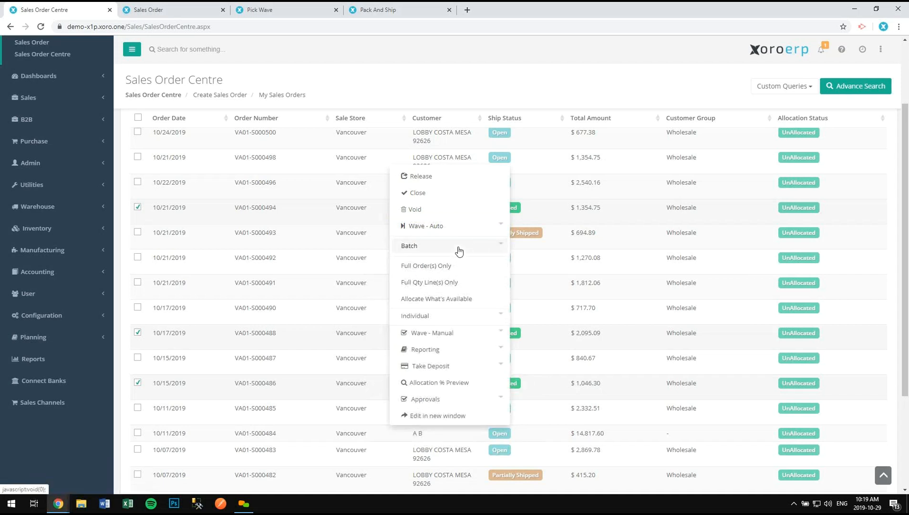
pyautogui.click(459, 247)
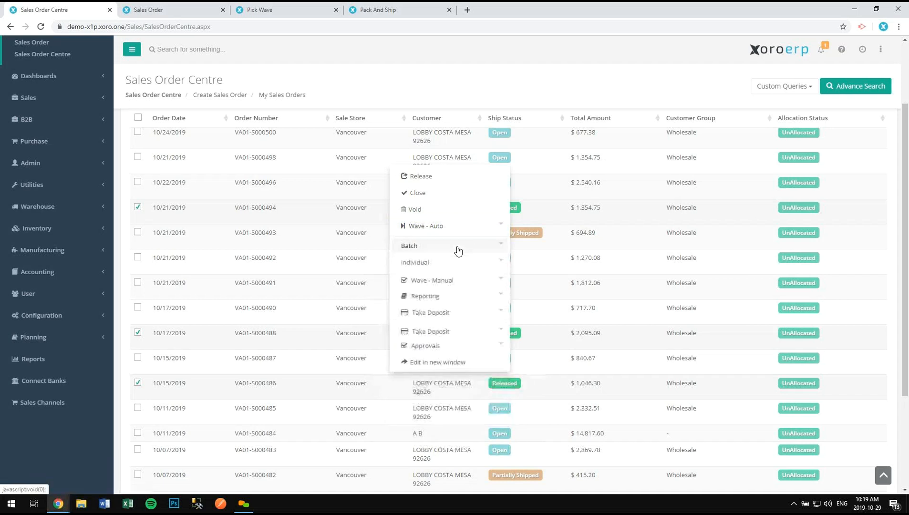
pyautogui.click(456, 262)
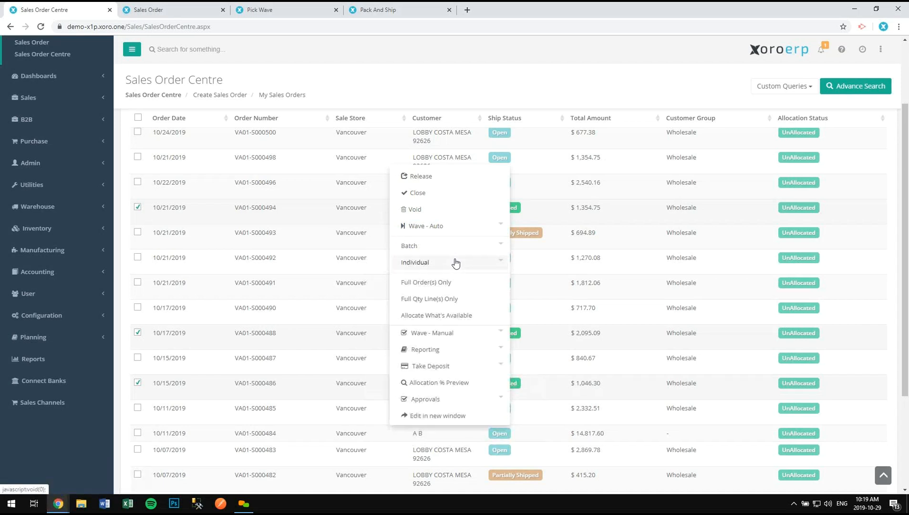
pyautogui.click(456, 263)
pyautogui.click(461, 233)
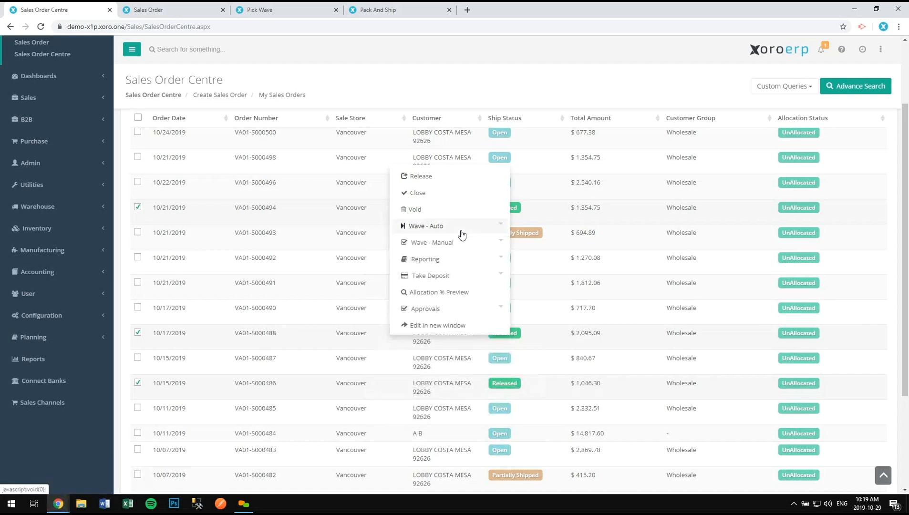
pyautogui.click(460, 243)
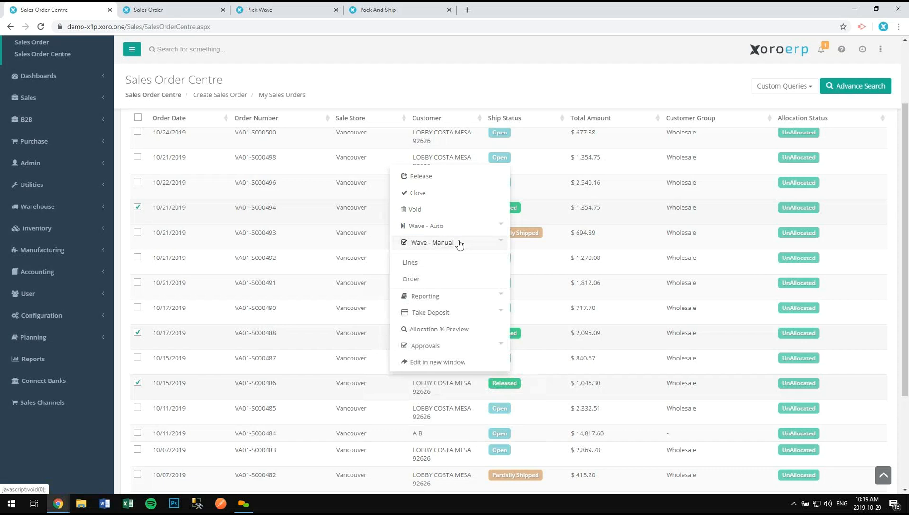
pyautogui.click(460, 243)
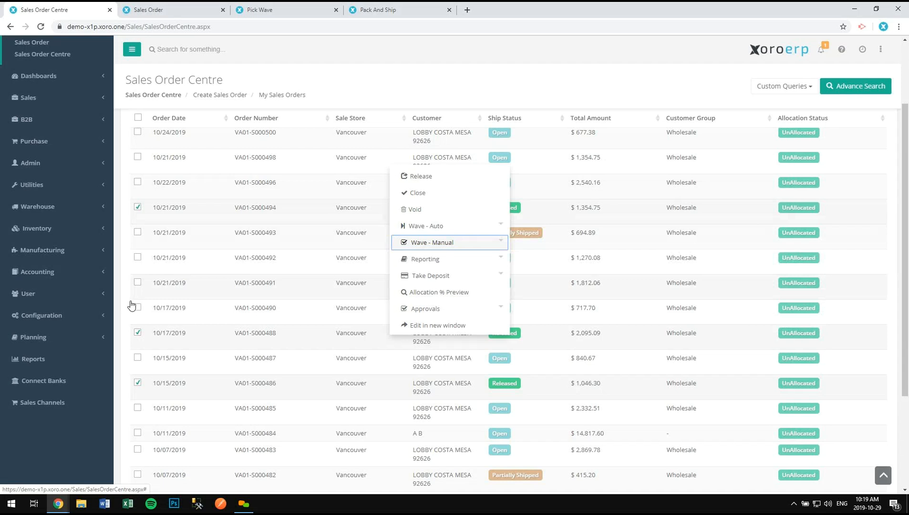
# - Preview allocation percentages for the ticked orders and select VA01-S000486 in the preview
pyautogui.click(480, 294)
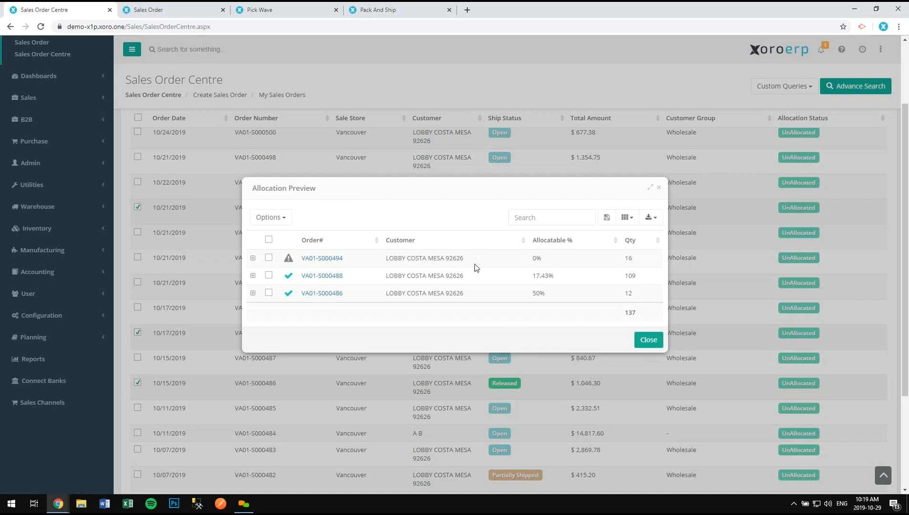
pyautogui.click(254, 259)
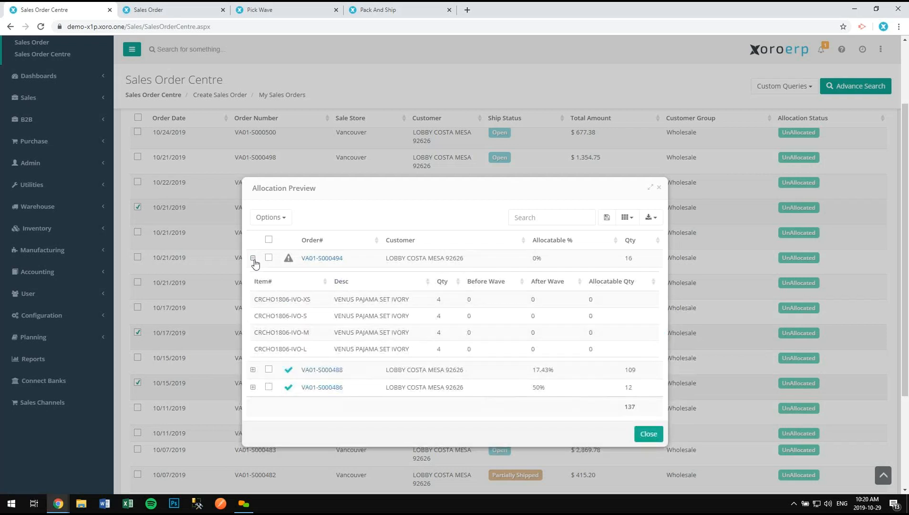
pyautogui.click(253, 259)
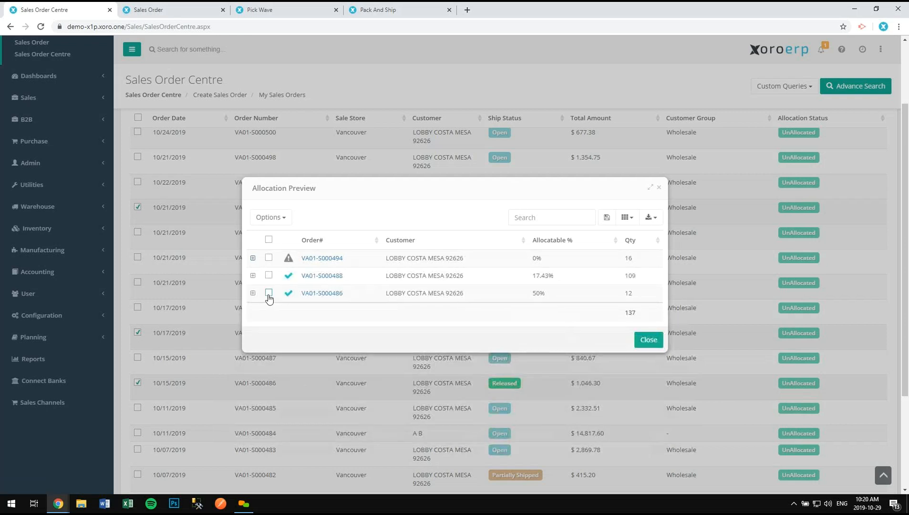
pyautogui.click(269, 277)
pyautogui.click(269, 293)
# - Look over the auto-wave choices for the selected preview order
pyautogui.click(268, 215)
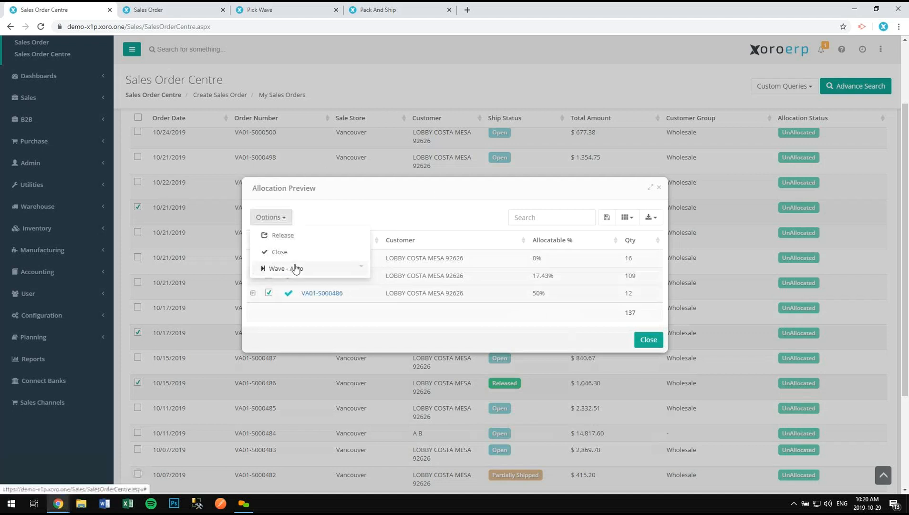
pyautogui.click(295, 269)
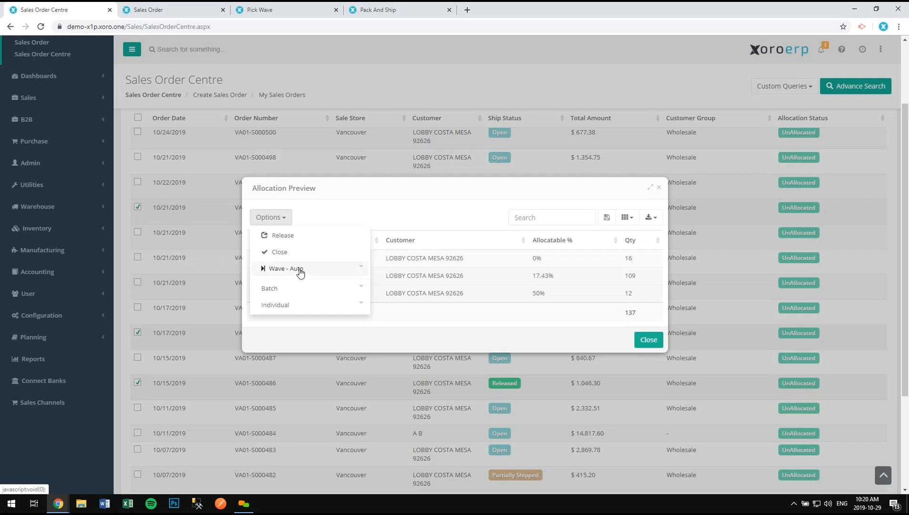
pyautogui.click(333, 269)
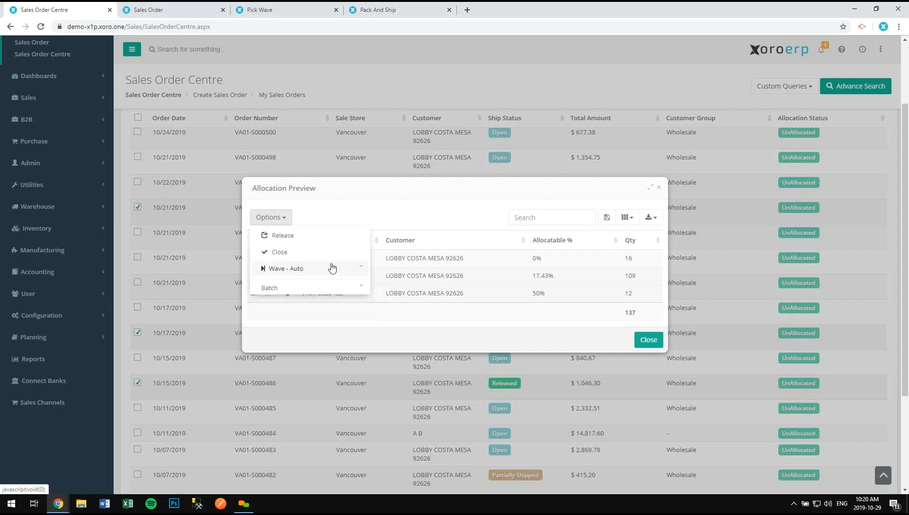
pyautogui.click(327, 209)
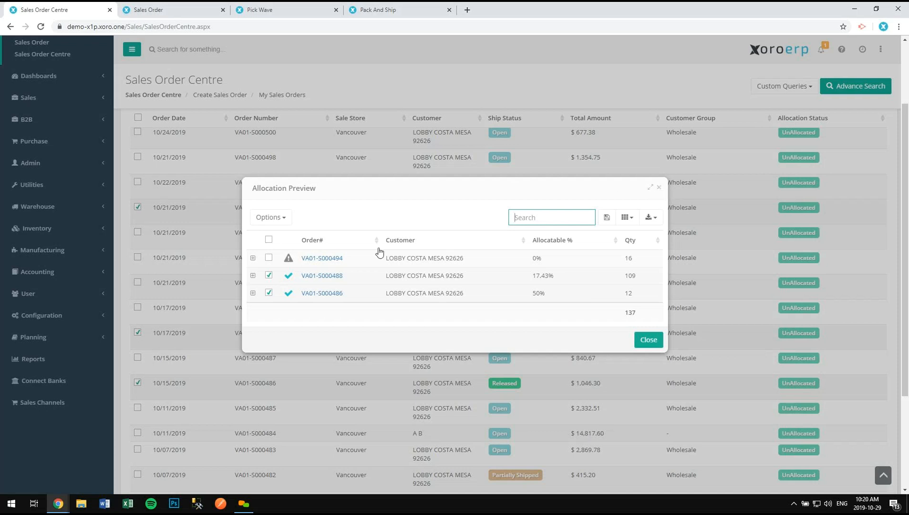
# - Create individual wave VA01-W000335 for VA01-S000486 allocating what's available, then close the preview
pyautogui.click(270, 217)
pyautogui.click(295, 269)
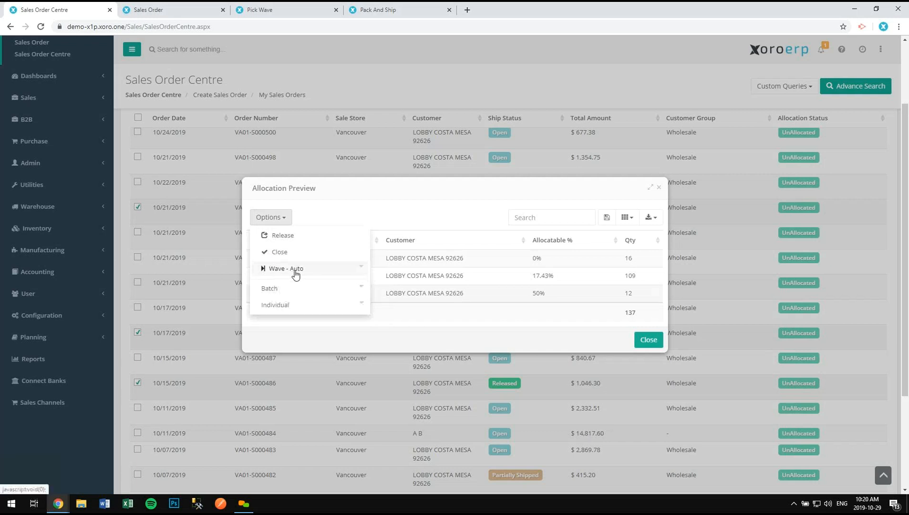
pyautogui.click(300, 306)
pyautogui.click(312, 359)
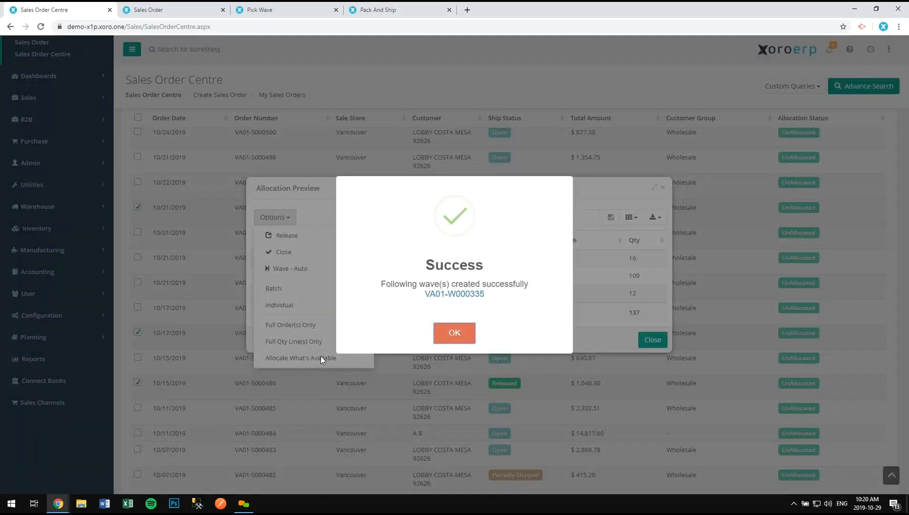
pyautogui.click(453, 336)
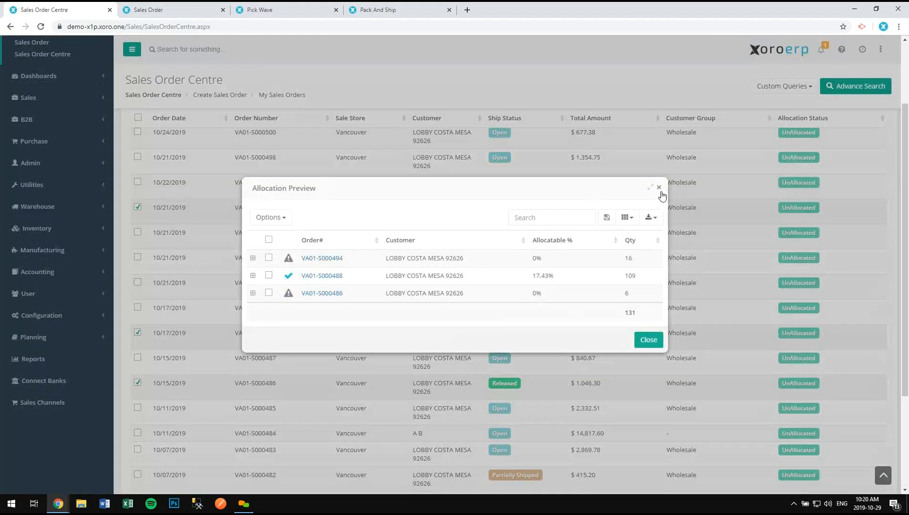
pyautogui.click(663, 187)
# - Open order VA01-S000494 in a separate tab and scroll through its lines
pyautogui.rightClick(209, 212)
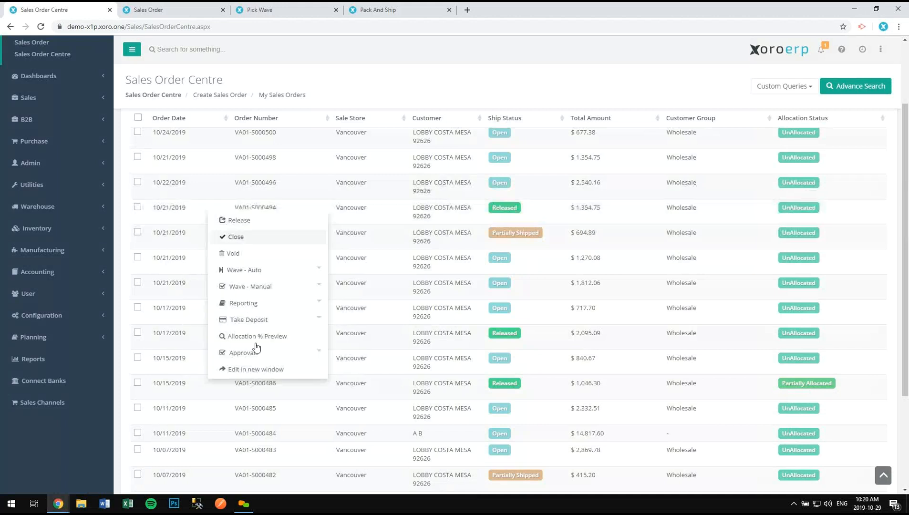
pyautogui.click(256, 370)
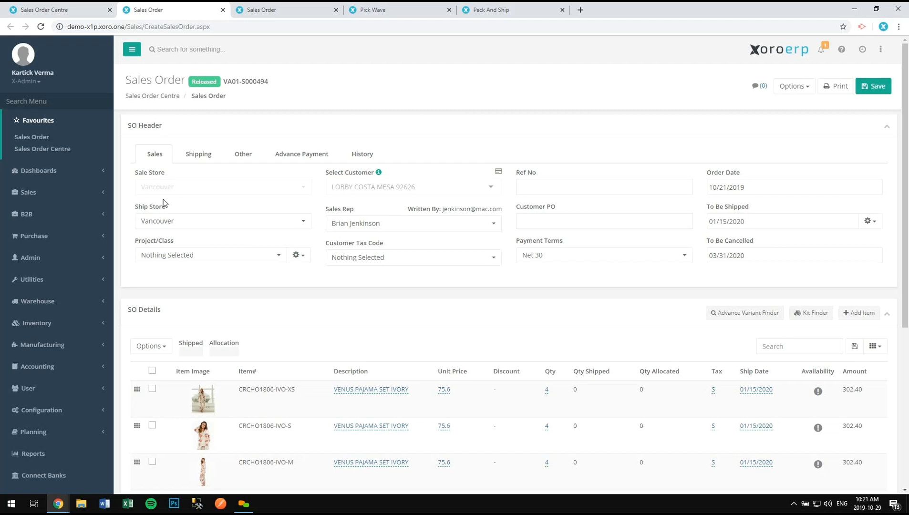
pyautogui.scroll(-4, 719, 200)
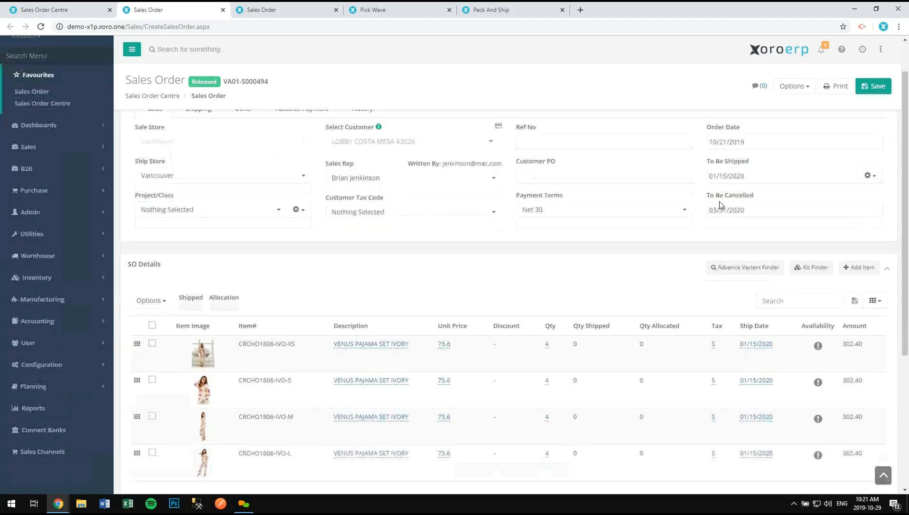
# - Open sales order VA01-S000488 in a separate tab
pyautogui.click(93, 11)
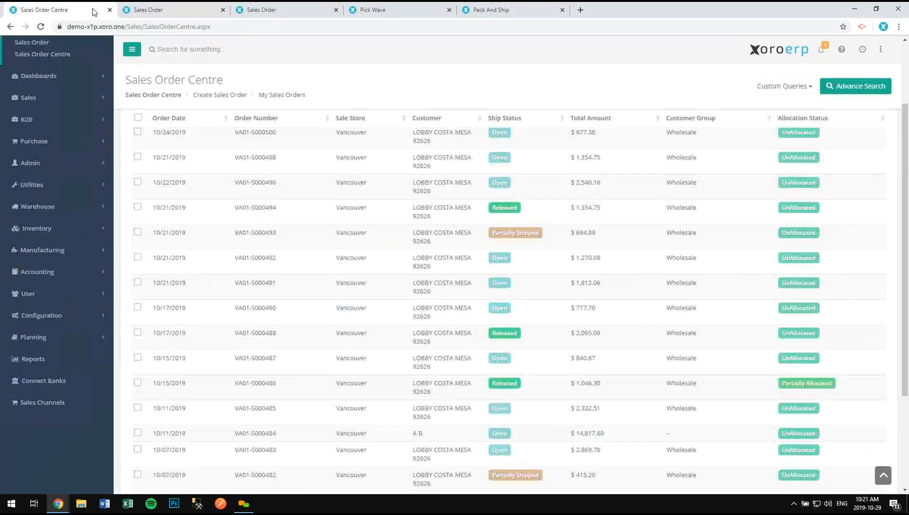
pyautogui.rightClick(375, 330)
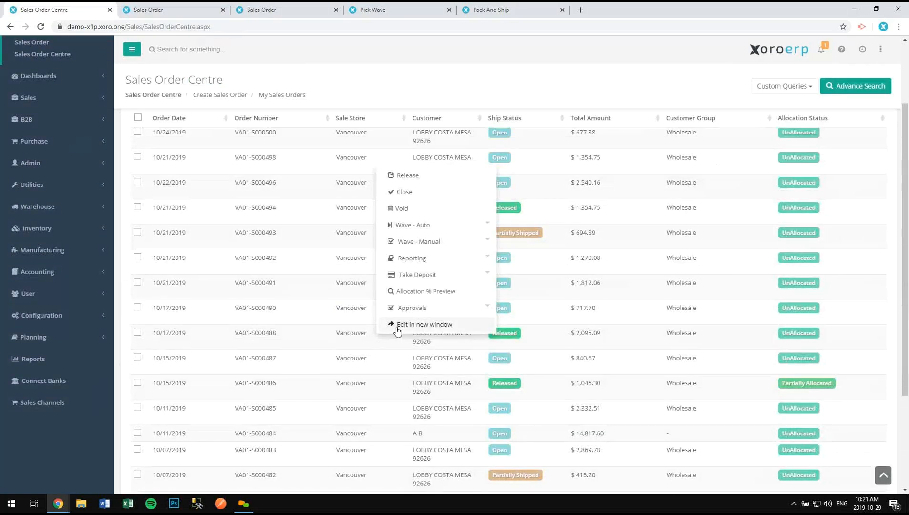
pyautogui.click(396, 327)
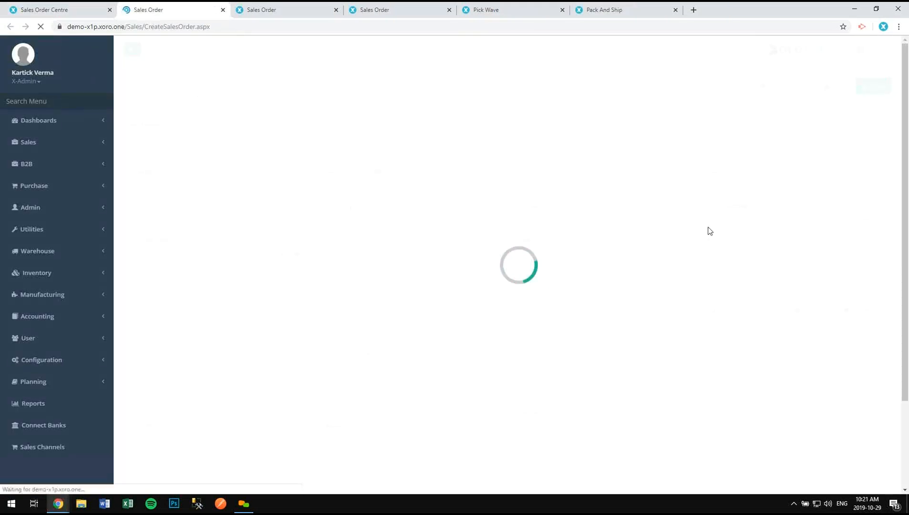
pyautogui.scroll(-3, 708, 259)
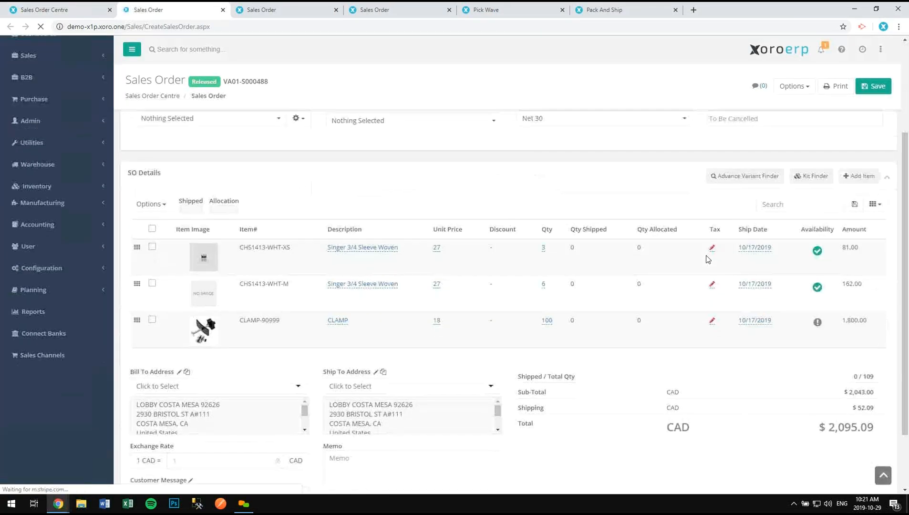
# - Auto-create wave VA01-W000336 for VA01-S000488, allocating what's available
pyautogui.click(793, 87)
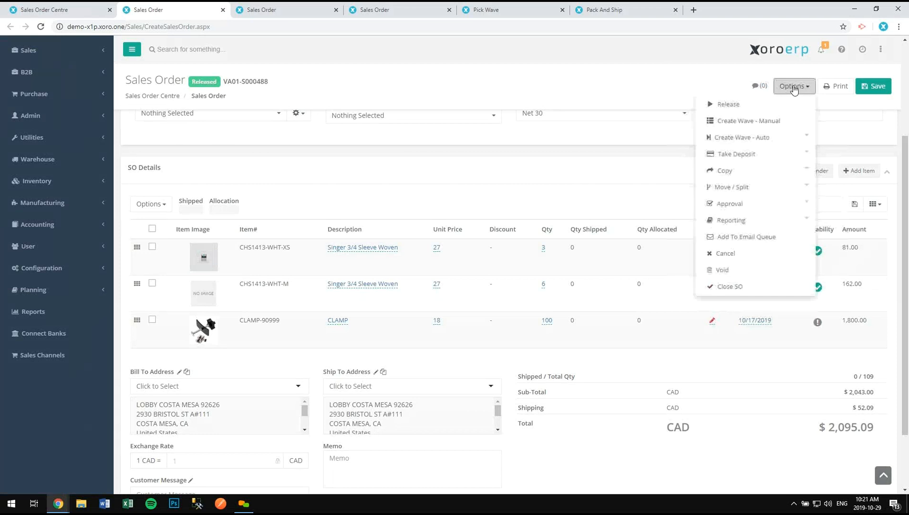
pyautogui.click(766, 143)
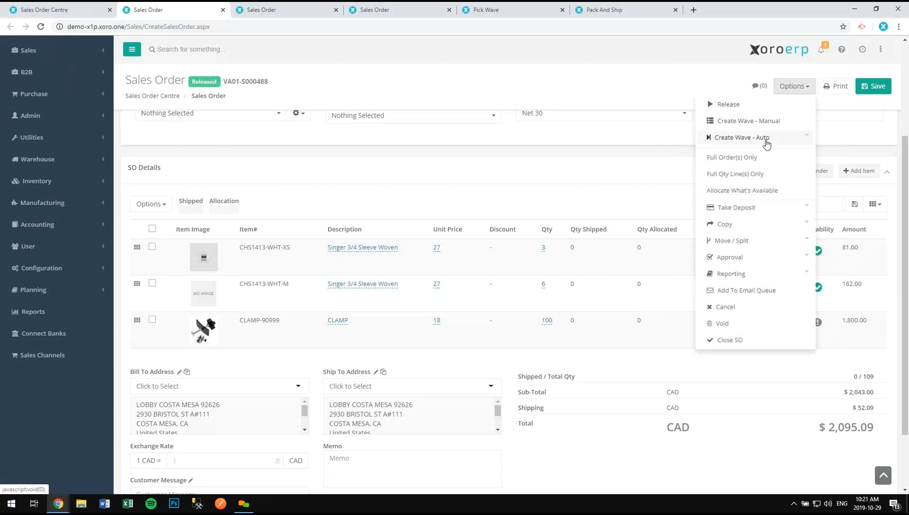
pyautogui.click(752, 193)
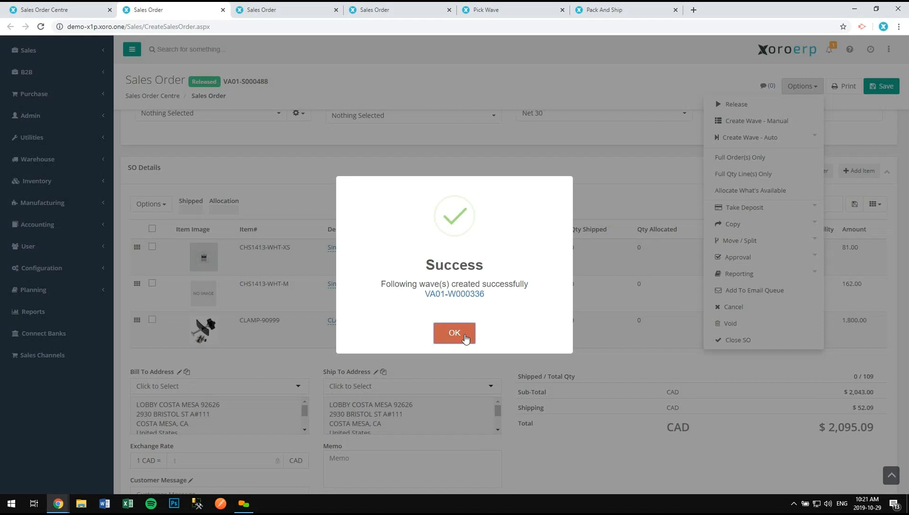
pyautogui.click(465, 338)
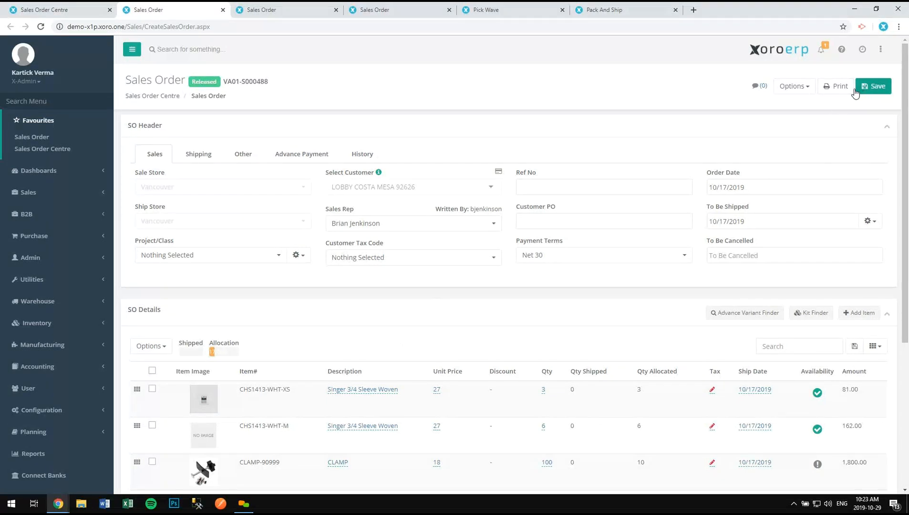
# - Turn off confirmation popups in the account settings
pyautogui.click(791, 87)
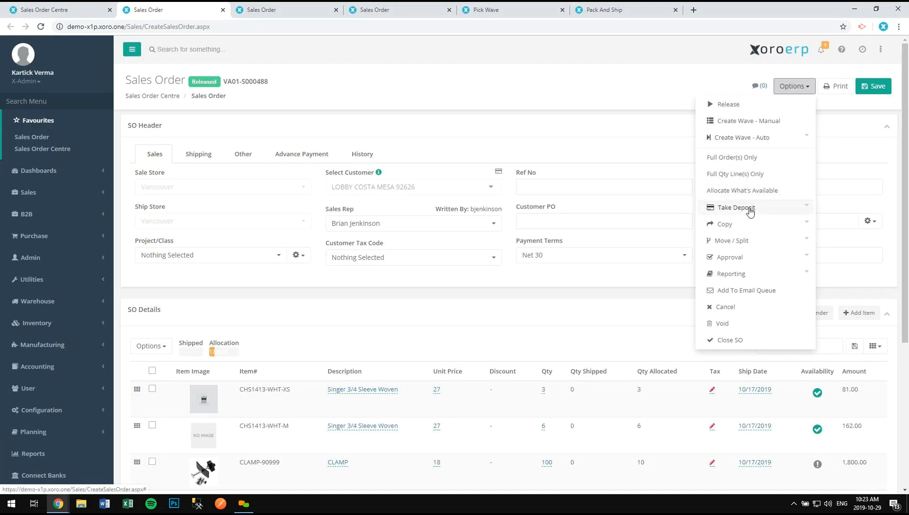
pyautogui.click(880, 49)
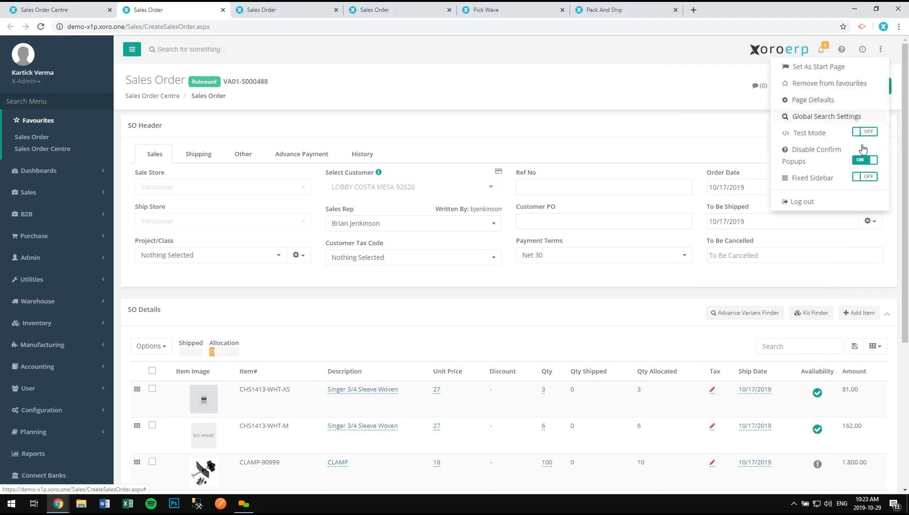
pyautogui.click(864, 160)
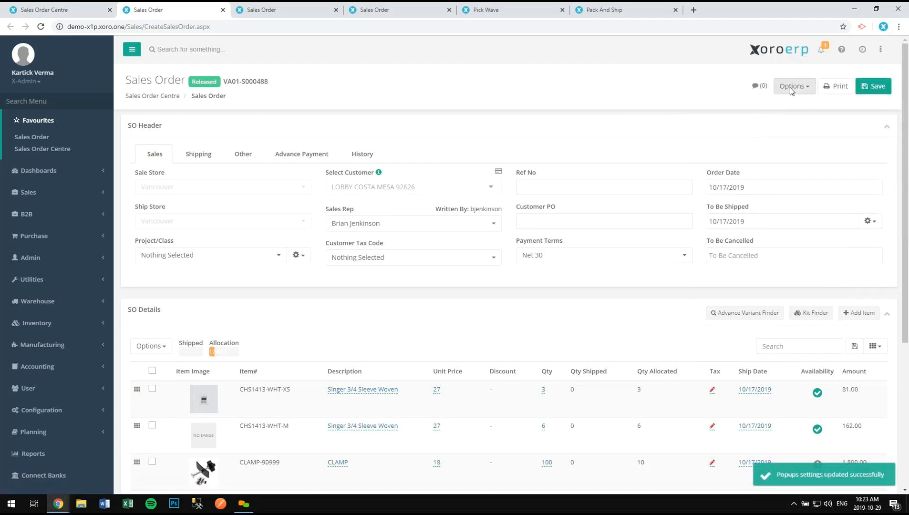
# - Delete wave VA01-W000336 from the order's Show Wave(s) list and close the Wave Centre window
pyautogui.click(790, 88)
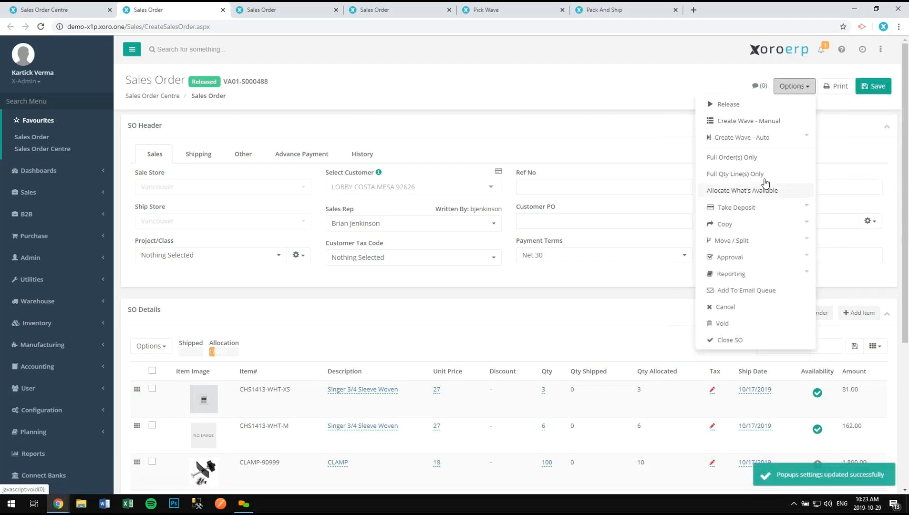
pyautogui.click(763, 137)
pyautogui.click(758, 223)
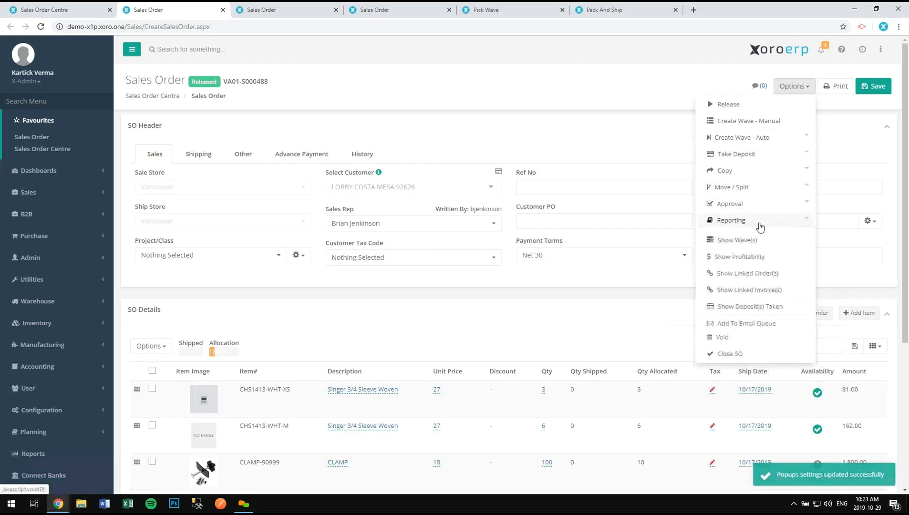
pyautogui.click(757, 240)
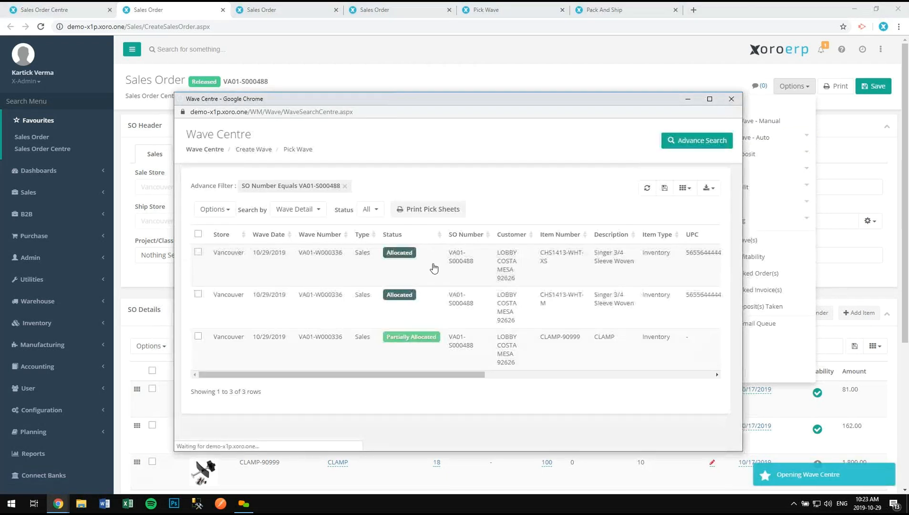
pyautogui.click(433, 265)
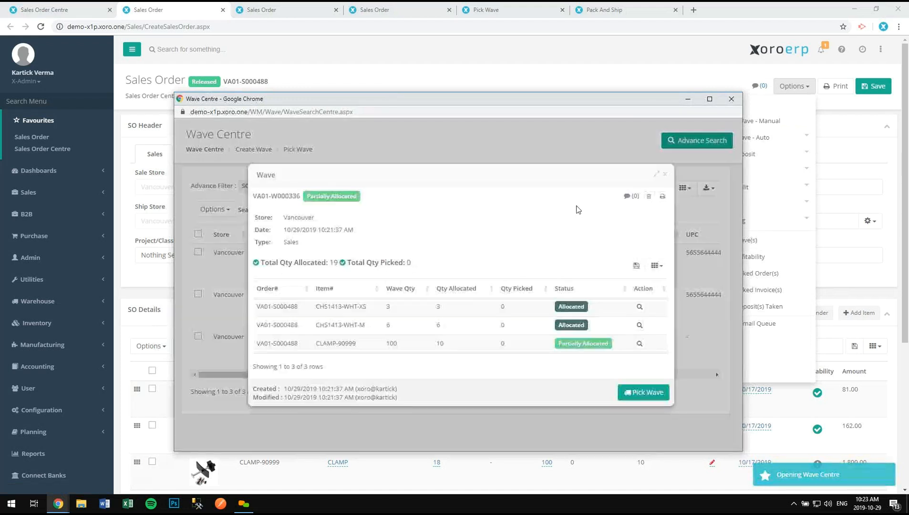
pyautogui.click(648, 196)
pyautogui.press('Return')
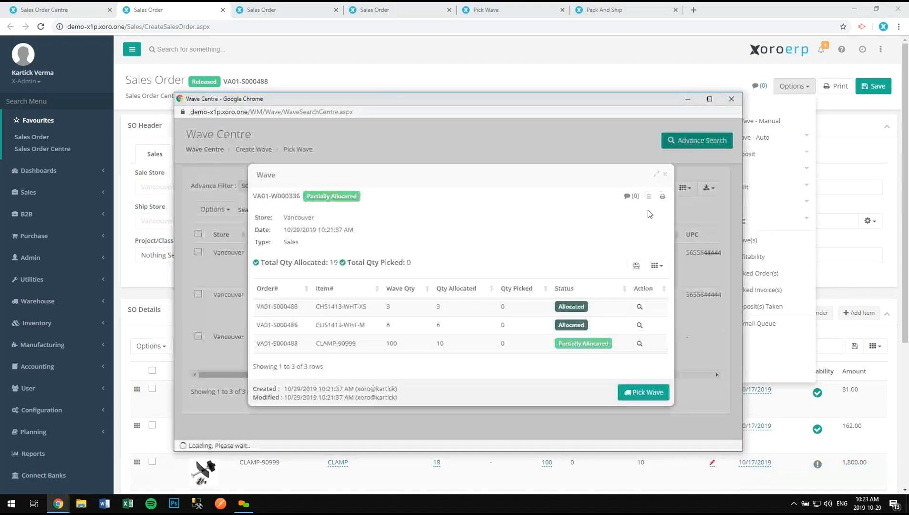
pyautogui.click(731, 99)
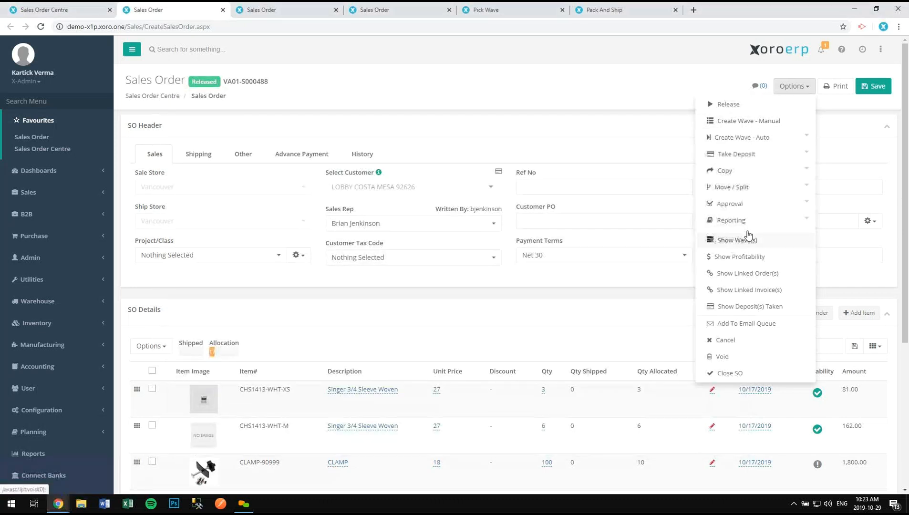
# - Auto-create locked wave VA01-W000337 for VA01-S000488, allocating what's available
pyautogui.click(741, 221)
pyautogui.click(759, 138)
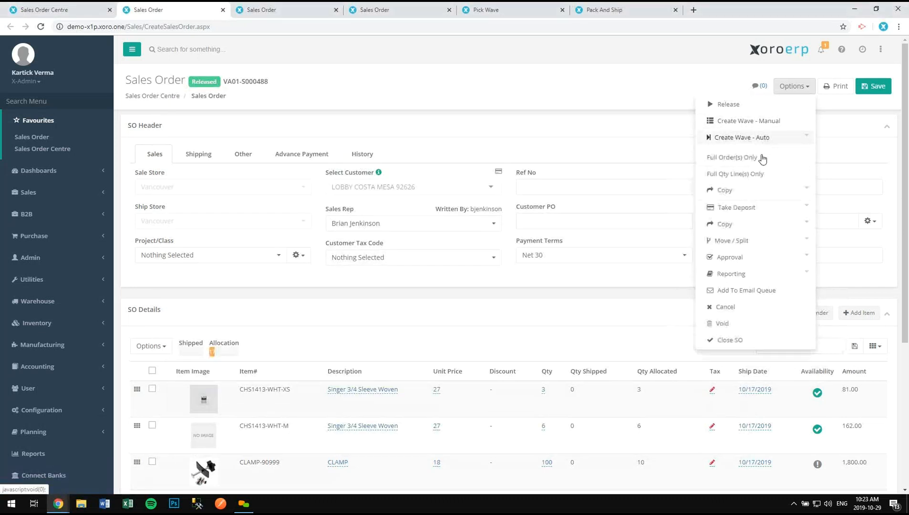
pyautogui.click(754, 190)
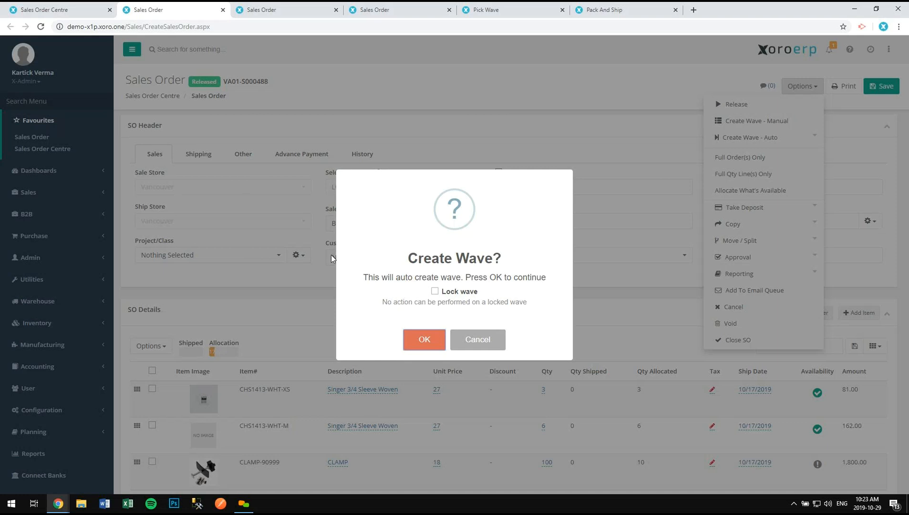
pyautogui.click(447, 293)
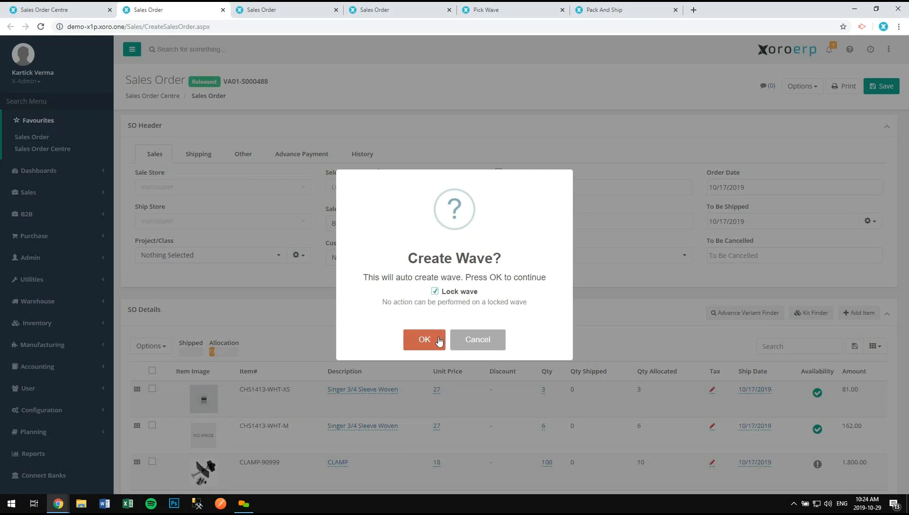
pyautogui.click(439, 340)
pyautogui.click(444, 338)
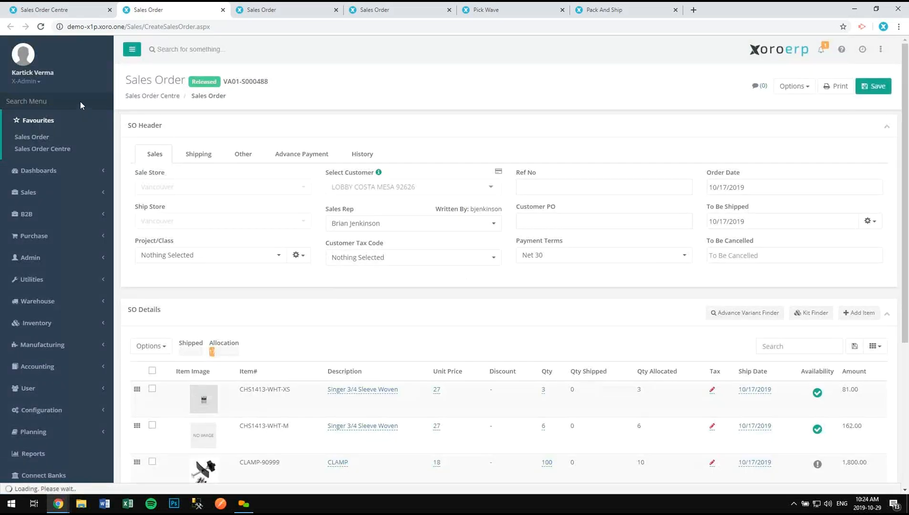
# - Open Wave Centre in a new tab and unlock wave VA01-W000337
pyautogui.click(81, 102)
pyautogui.write('wave ce')
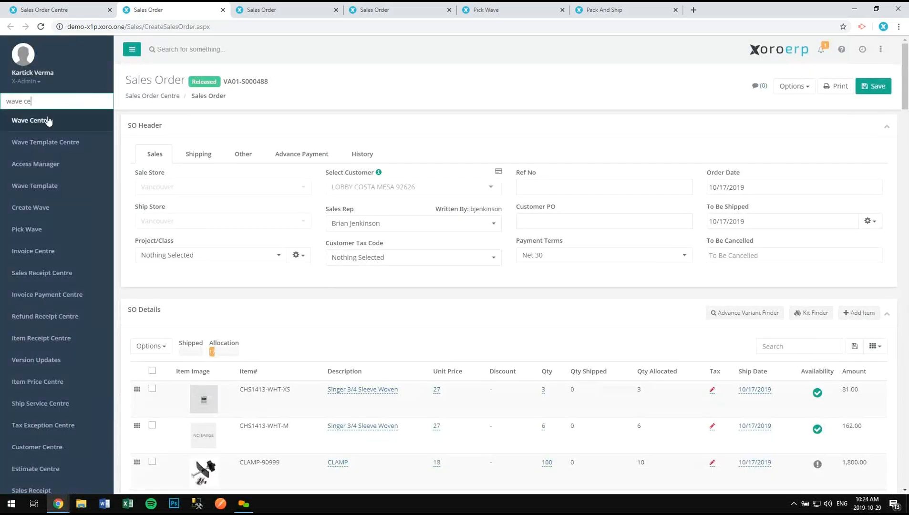
pyautogui.middleClick(48, 121)
pyautogui.click(257, 9)
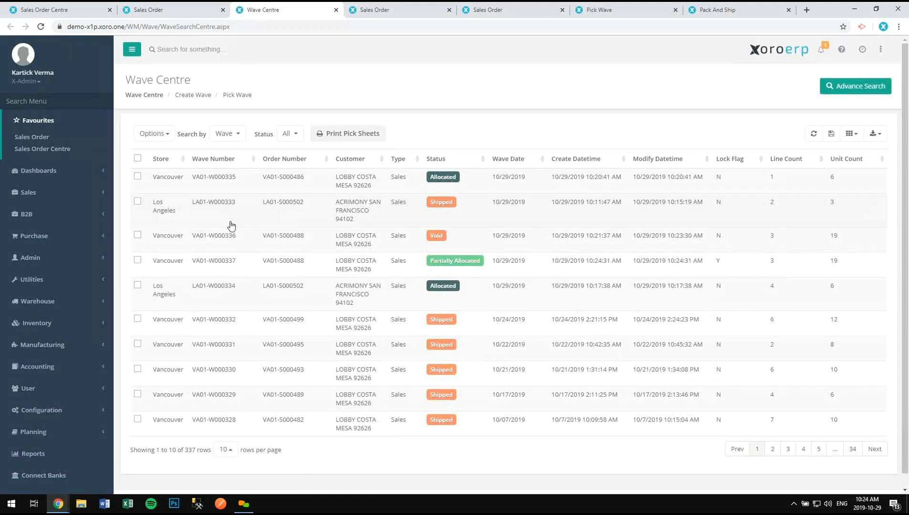
pyautogui.click(229, 266)
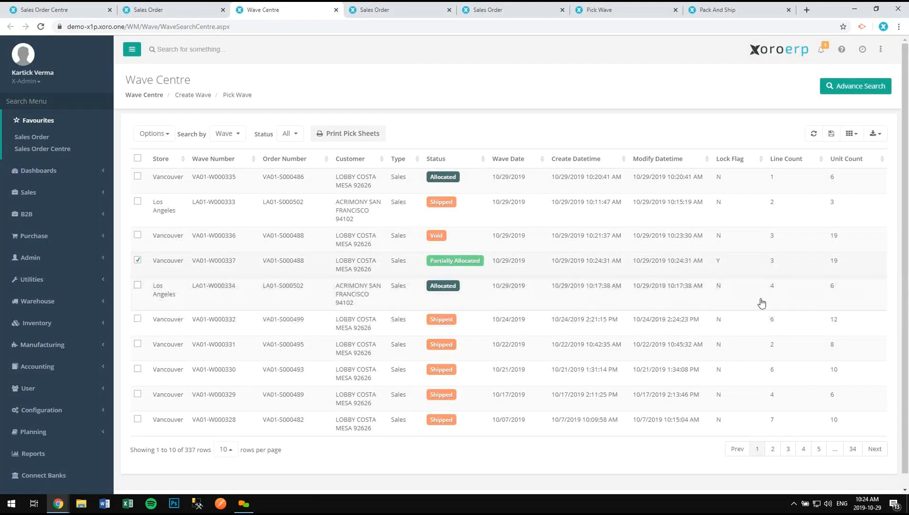
pyautogui.rightClick(692, 263)
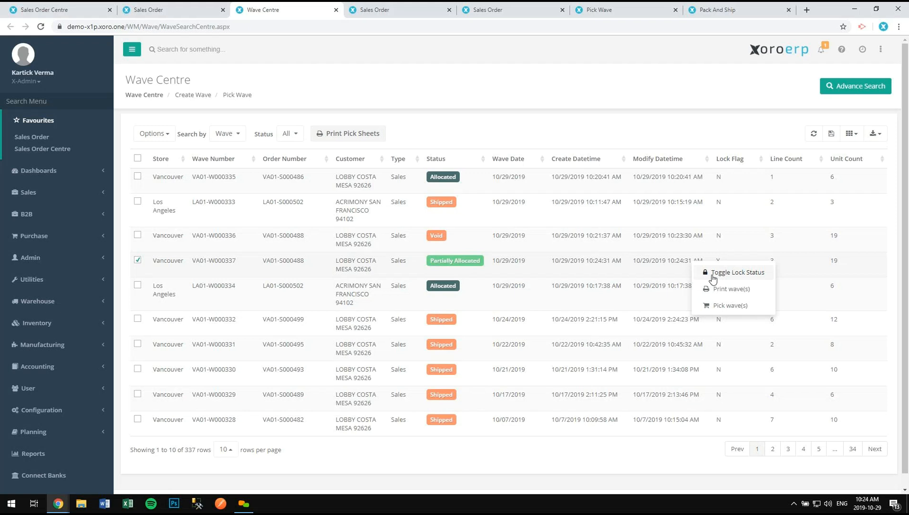
pyautogui.click(719, 273)
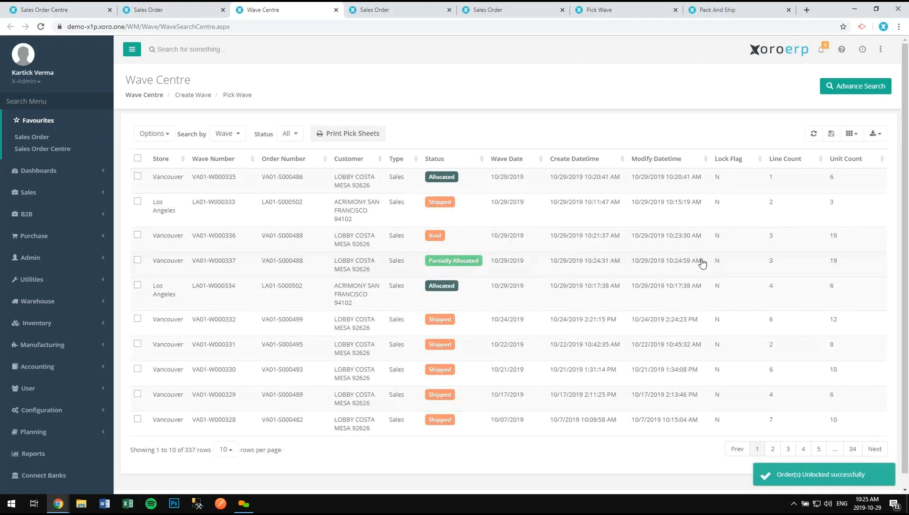
# - Try locking waves VA01-W000337 and void VA01-W000336, dismiss the error, and deselect W000336
pyautogui.click(171, 269)
pyautogui.click(169, 241)
pyautogui.click(153, 134)
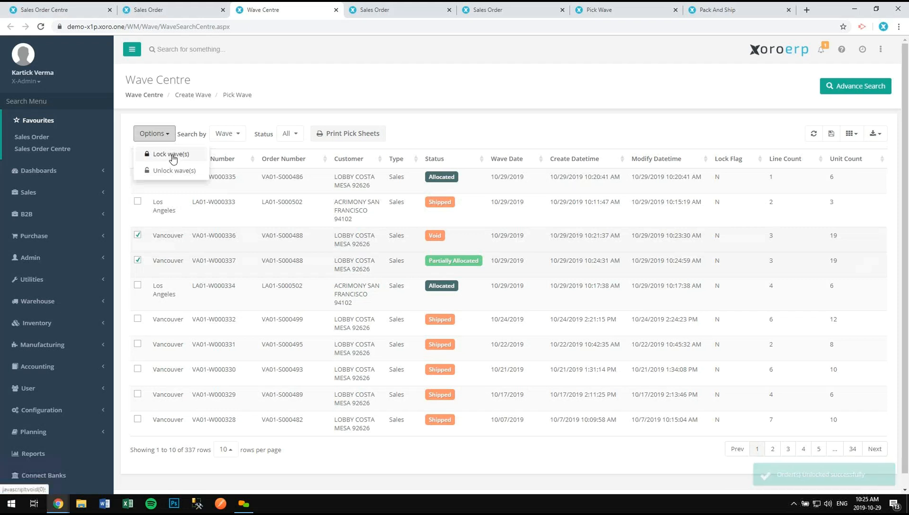
pyautogui.click(171, 155)
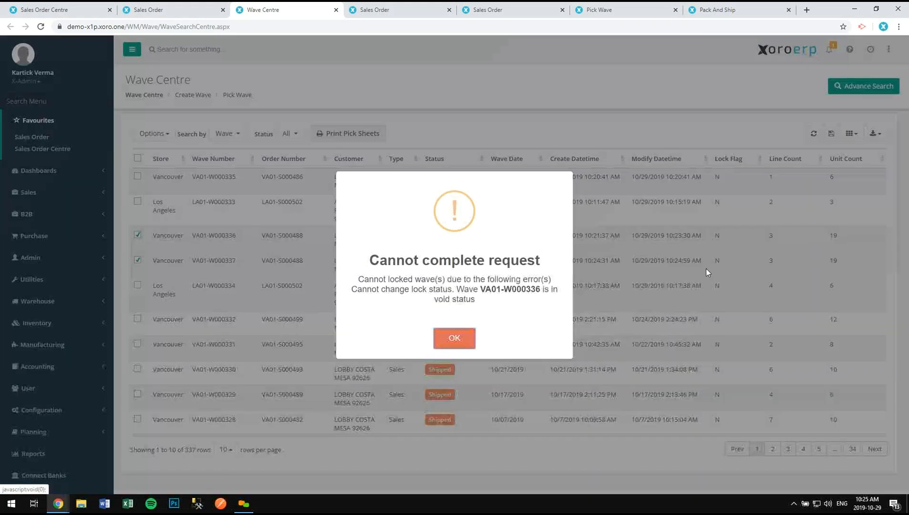
pyautogui.click(454, 339)
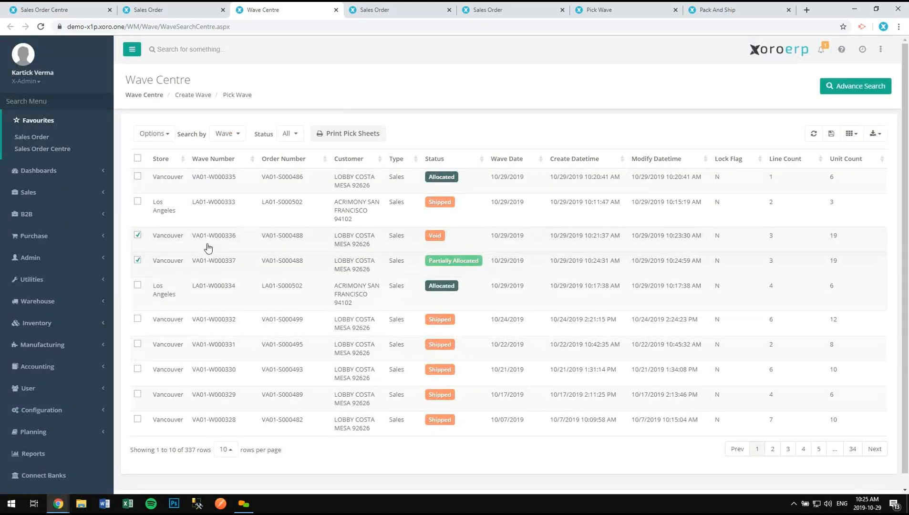
pyautogui.click(154, 237)
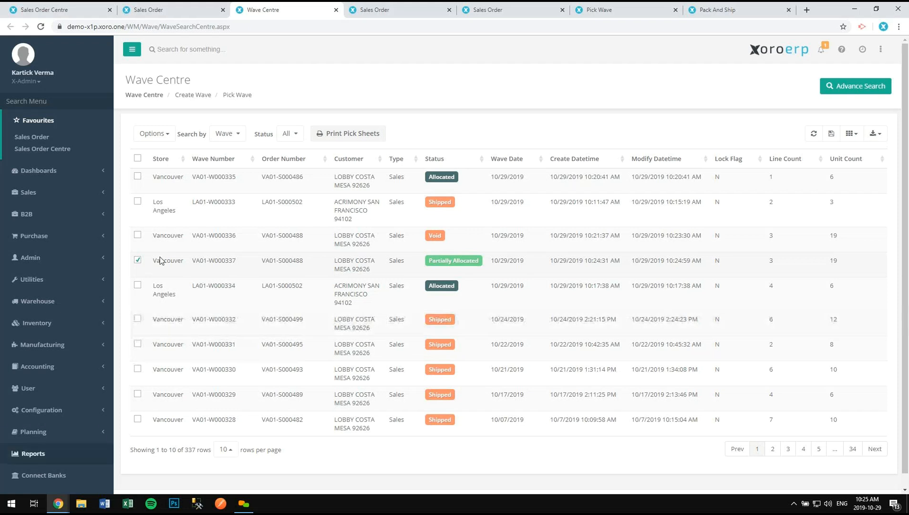
# - Review sales order VA01-S000488's lines and $2,095.09 total, then return to Sales Order Centre
pyautogui.click(187, 8)
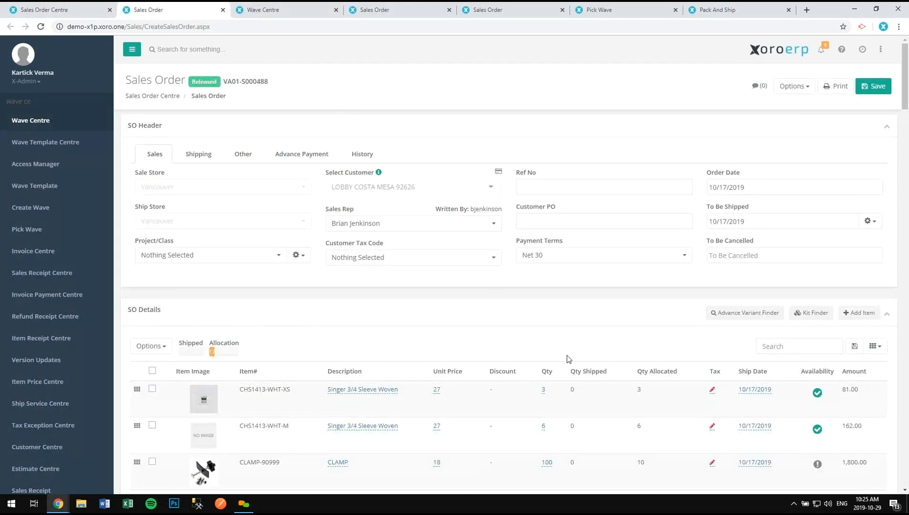
pyautogui.scroll(-2, 681, 312)
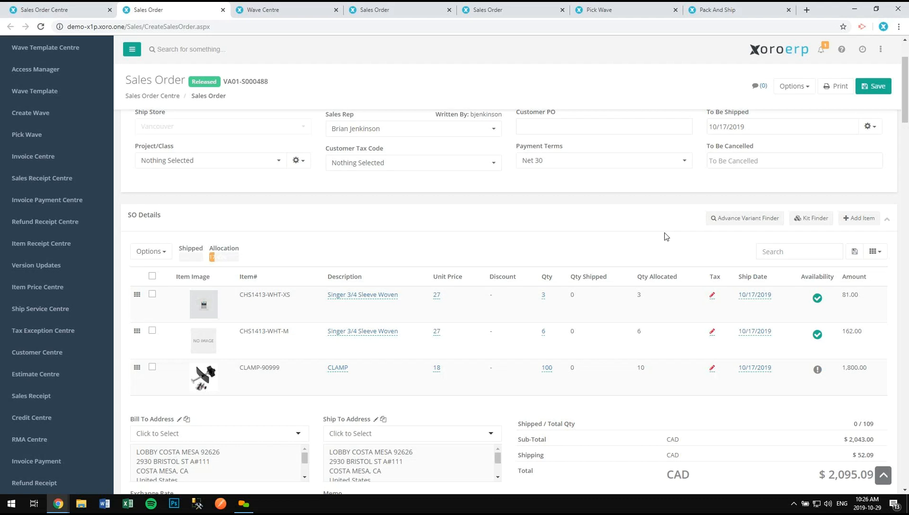
pyautogui.moveTo(816, 335)
pyautogui.moveTo(817, 298)
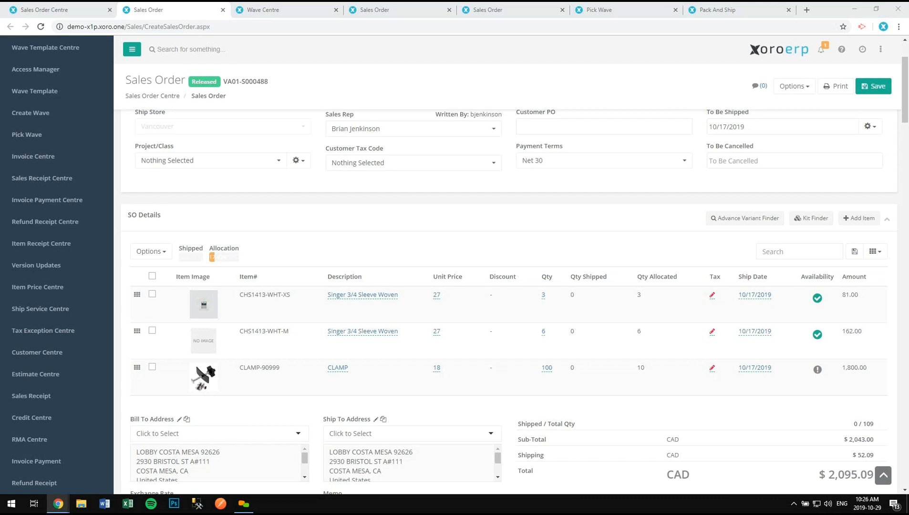
pyautogui.click(782, 87)
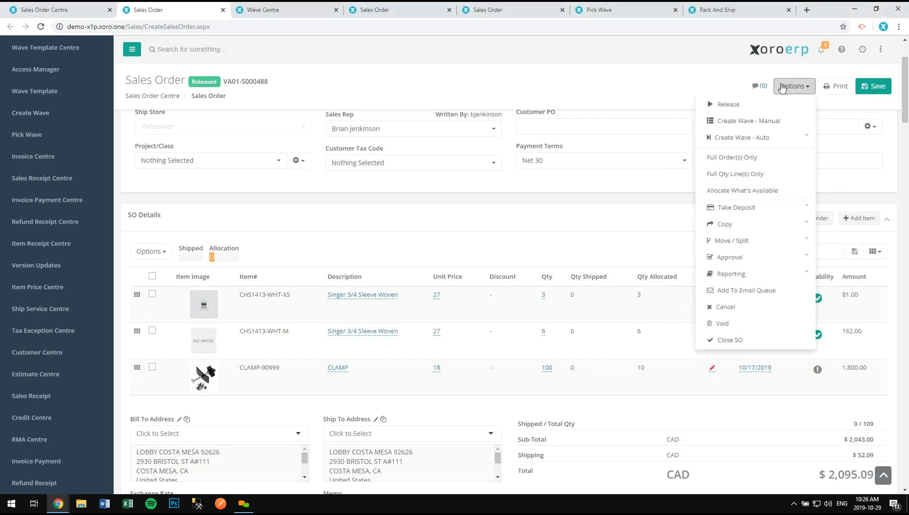
pyautogui.click(769, 140)
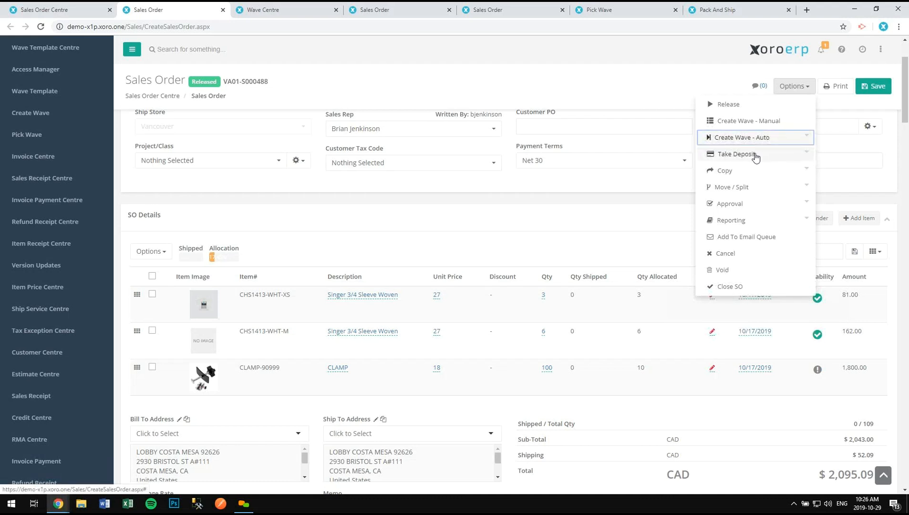
pyautogui.click(637, 213)
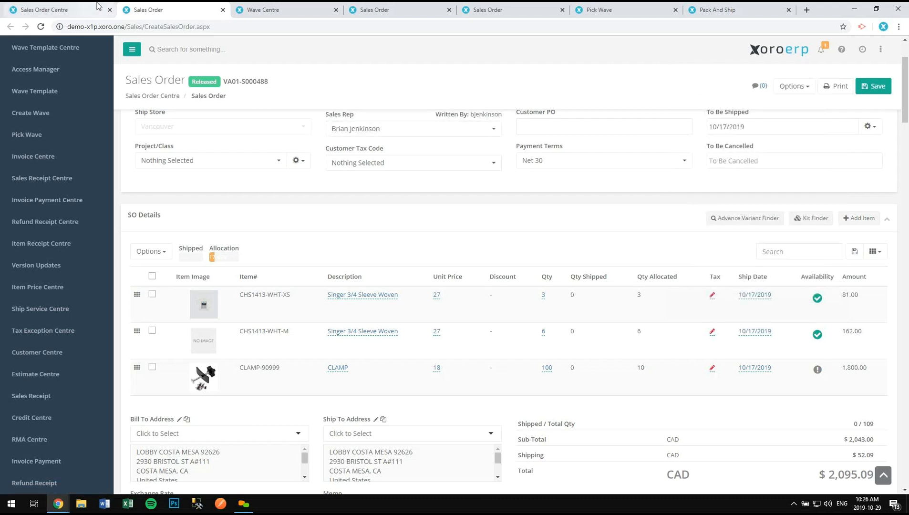
pyautogui.click(98, 6)
# - Close all tabs to the right of Sales Order Centre
pyautogui.rightClick(89, 5)
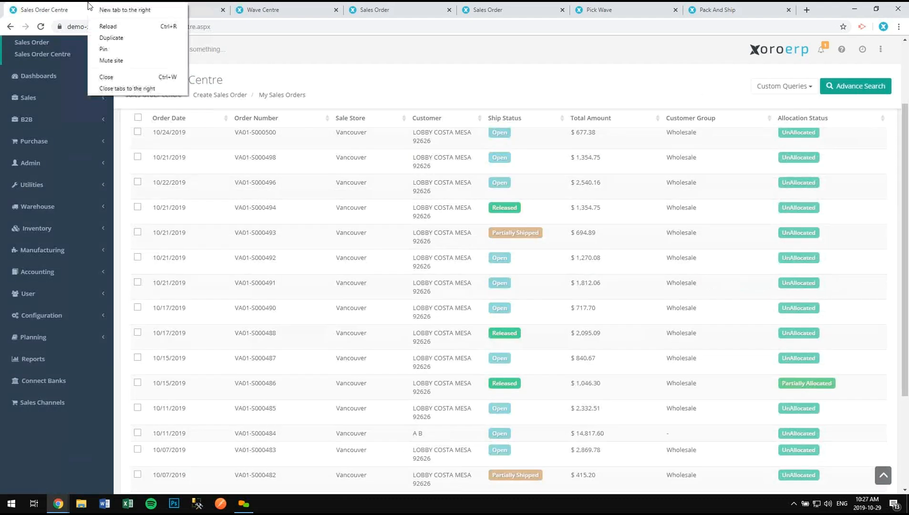
pyautogui.click(127, 88)
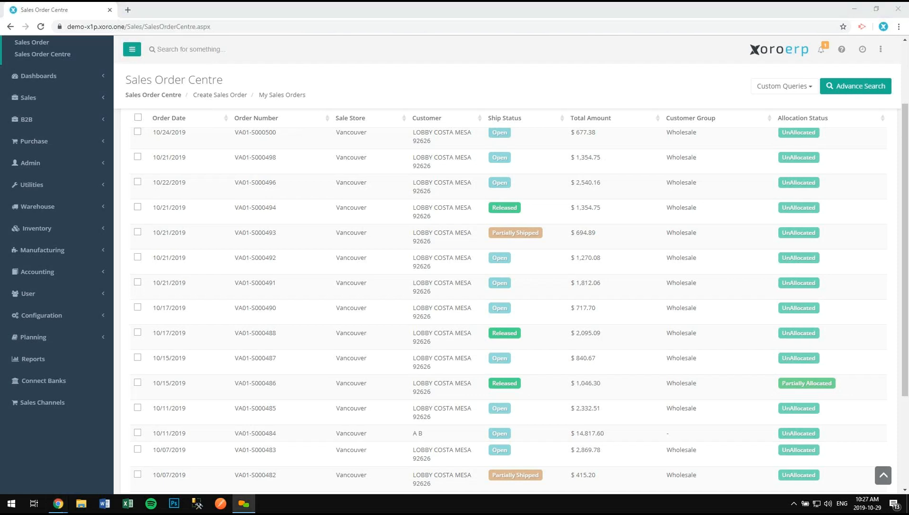
pyautogui.scroll(2, 784, 163)
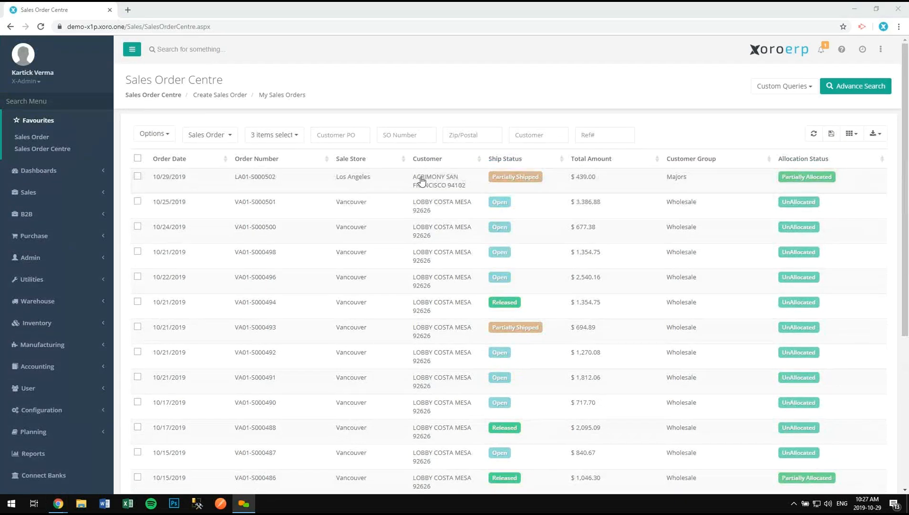
# - Open order LA01-S000502 in a new tab and view its 25% advance payment requirement
pyautogui.rightClick(372, 180)
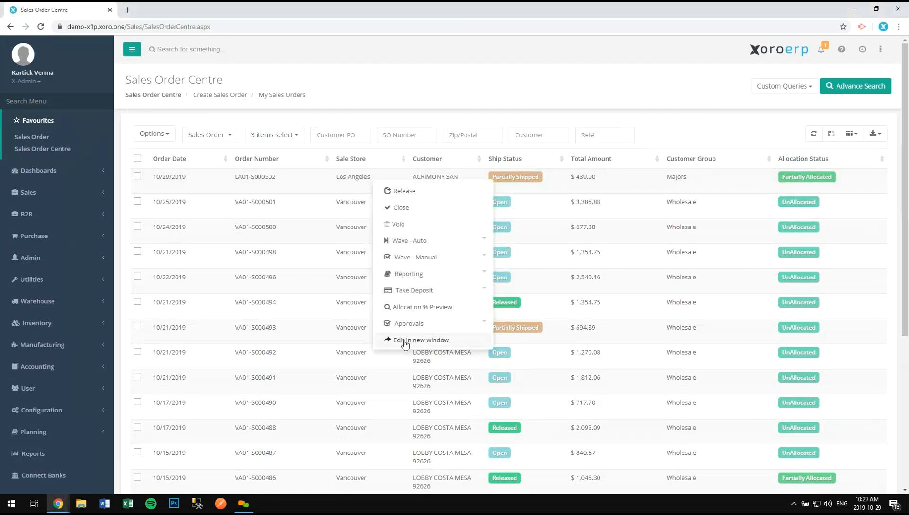
pyautogui.click(405, 341)
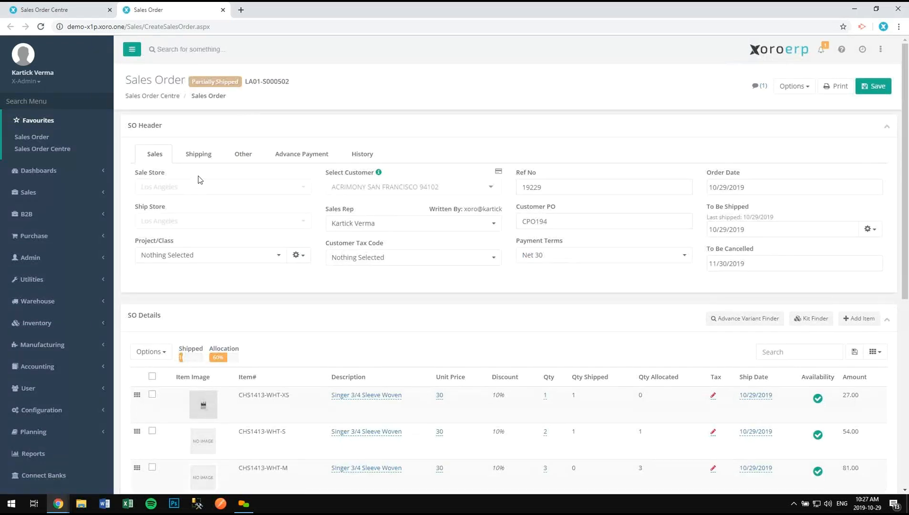
pyautogui.click(286, 161)
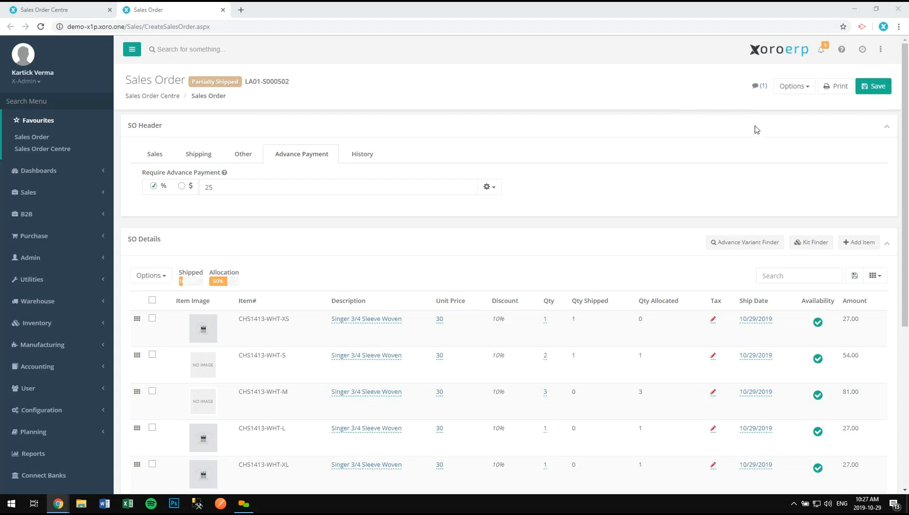
# - List LA01-S000502's Take Deposit options: Send Deposit Link, Generate Deposit Link, Record Deposit
pyautogui.click(786, 90)
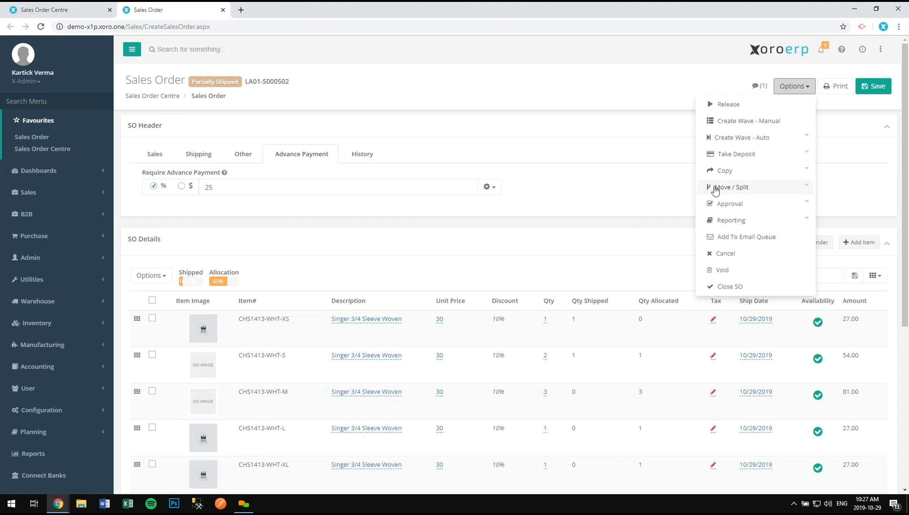
pyautogui.click(764, 155)
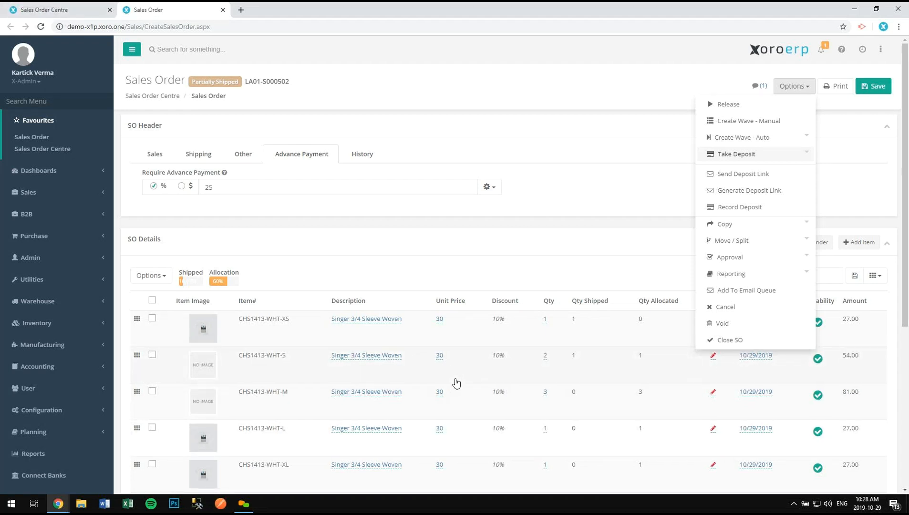
# - Add the Deposit Taken column to the Sales Order Centre list
pyautogui.click(95, 7)
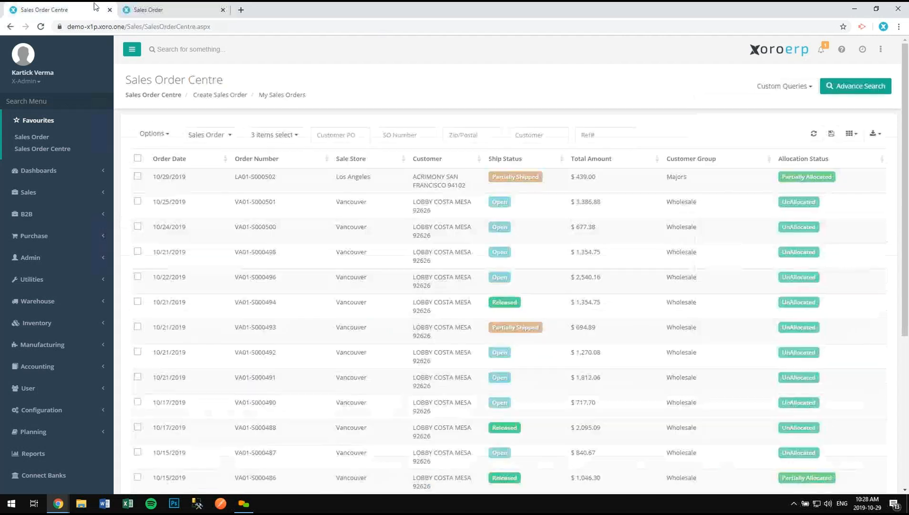
pyautogui.click(848, 134)
pyautogui.write('de')
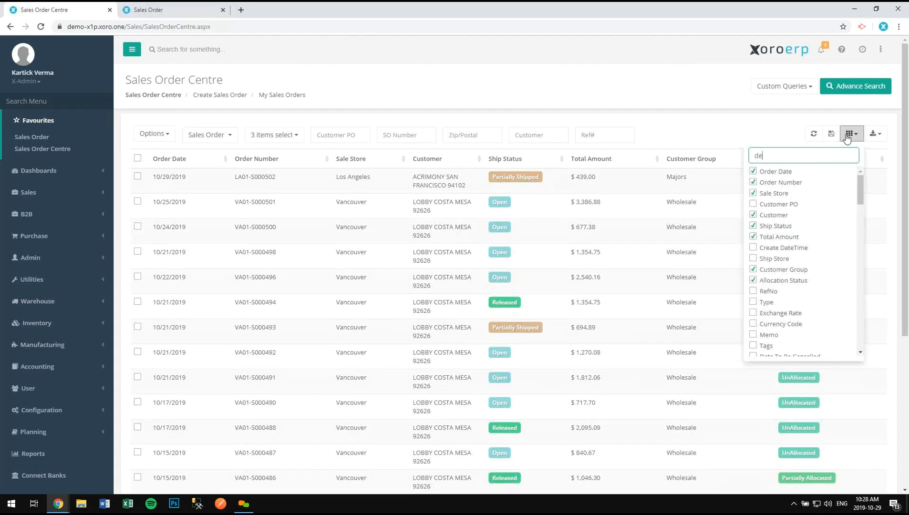
pyautogui.write('po')
pyautogui.click(808, 182)
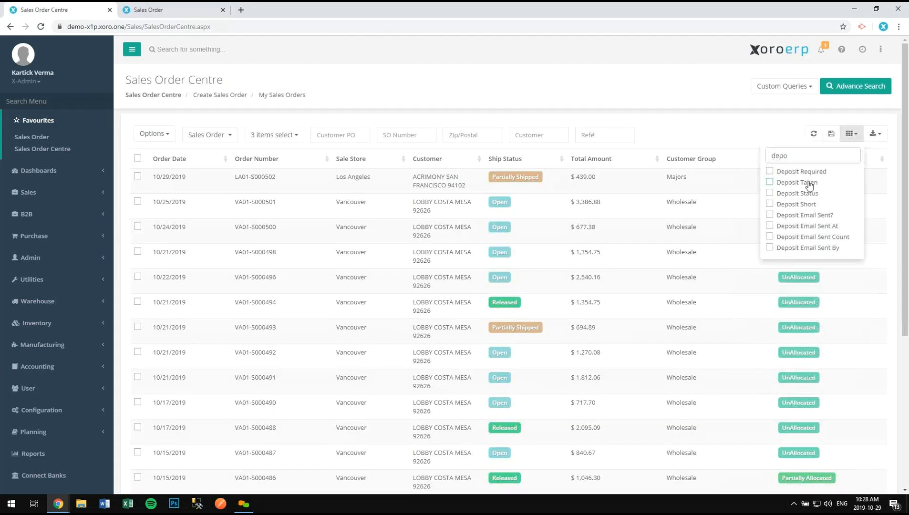
pyautogui.click(820, 137)
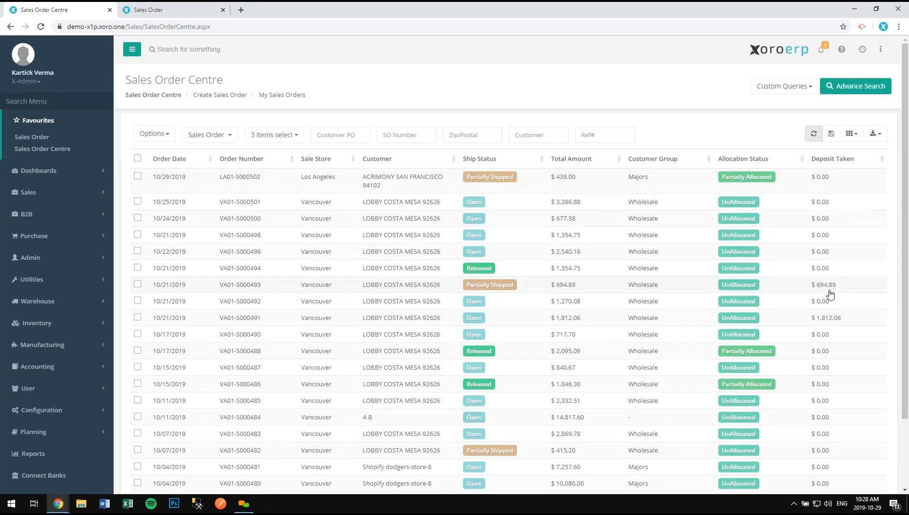
# - Tick the orders dated 10/25/2019 and 10/24/2019 and show their deposit options
pyautogui.click(166, 11)
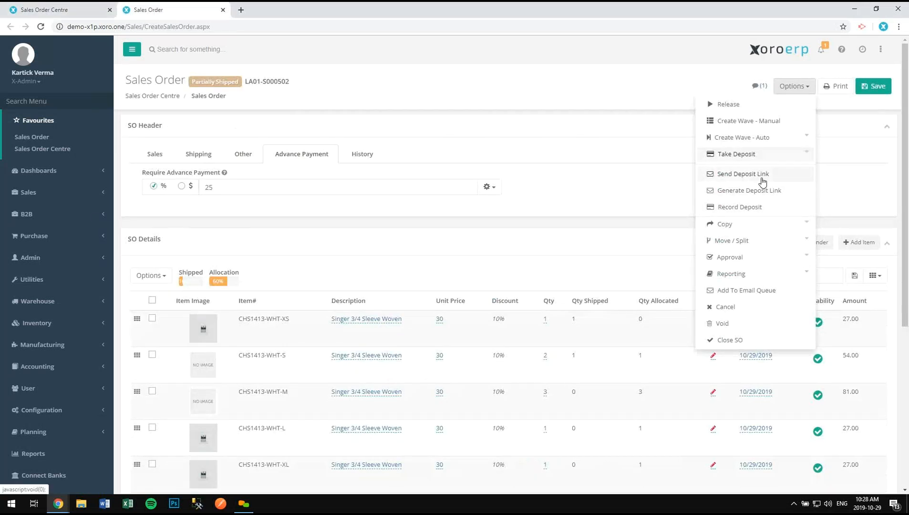
pyautogui.click(76, 12)
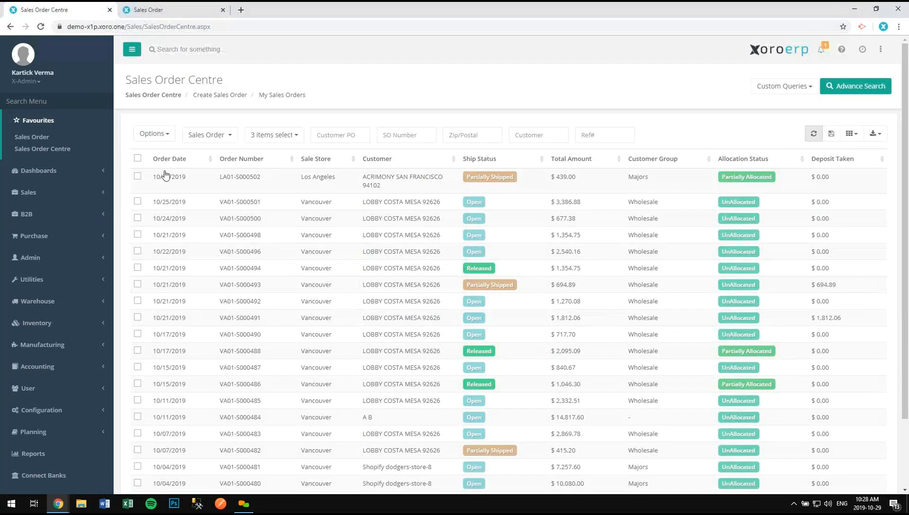
pyautogui.click(167, 206)
pyautogui.click(166, 220)
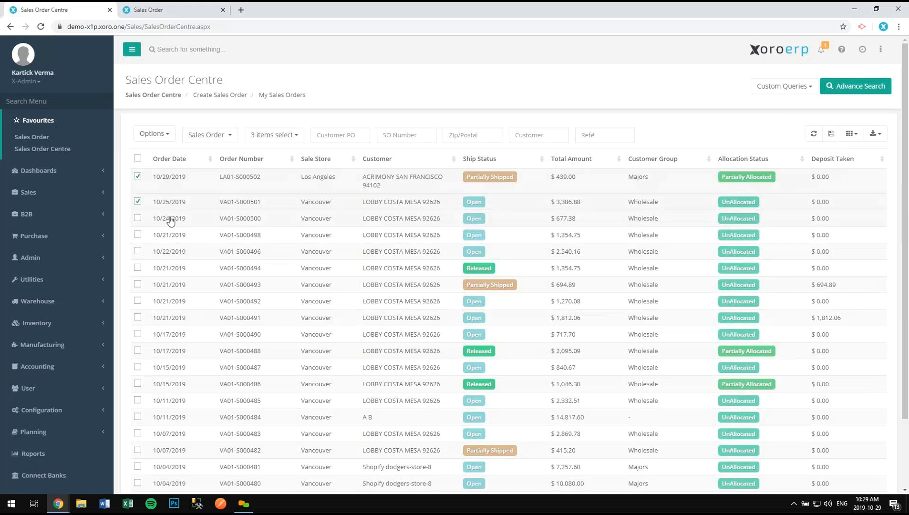
pyautogui.rightClick(170, 218)
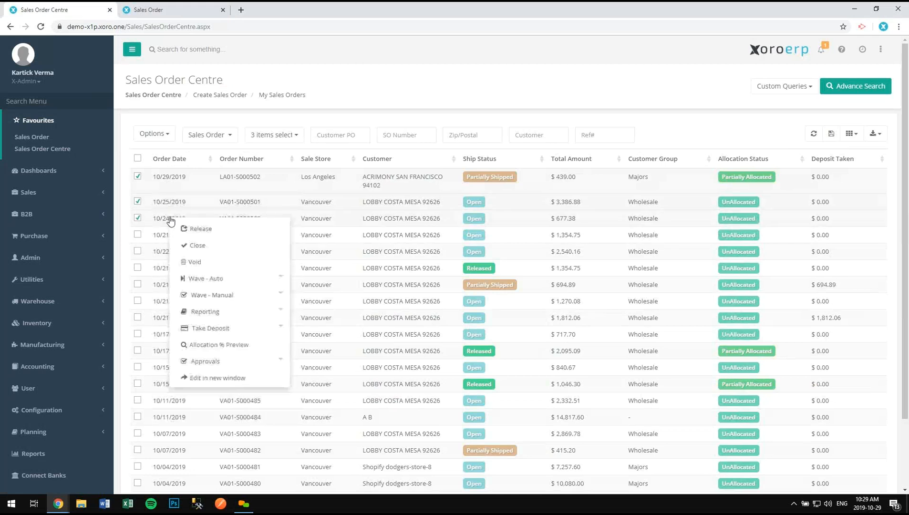
pyautogui.click(269, 329)
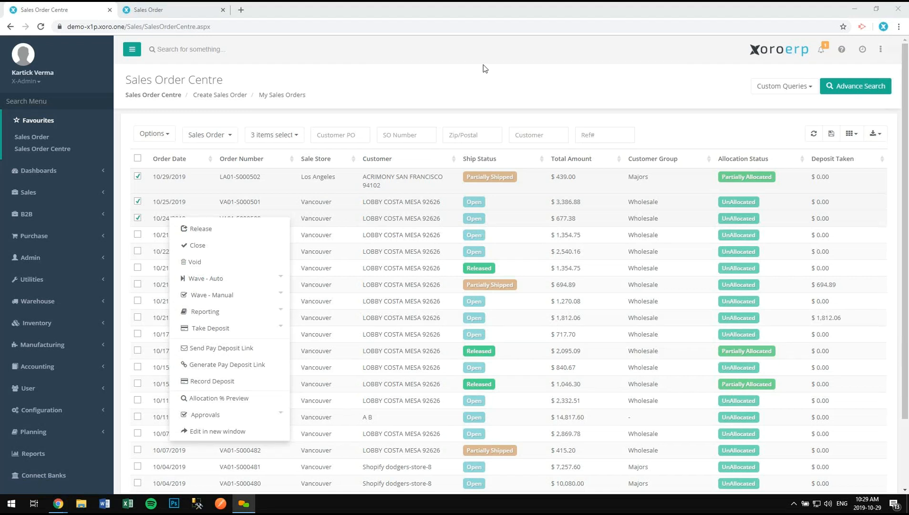
# - Start recording a deposit against sales order LA01-S000502 via Options > Record Deposit
pyautogui.click(184, 14)
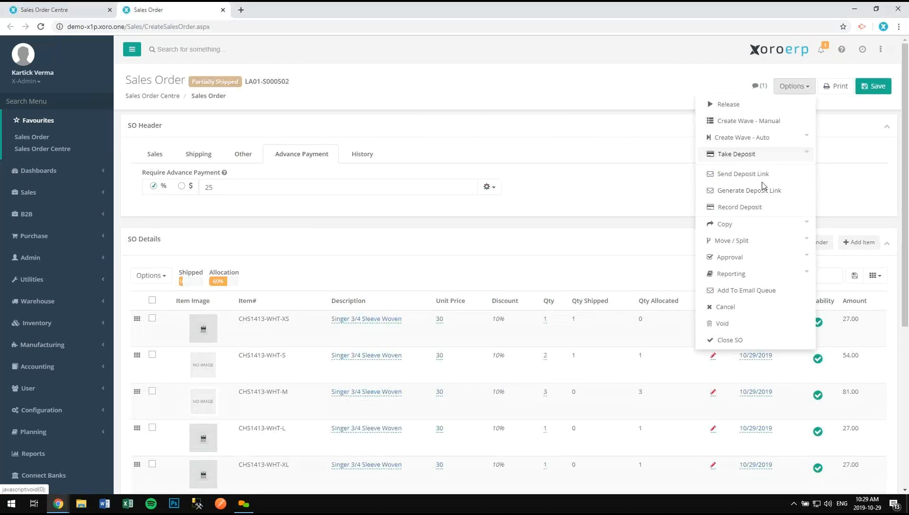
pyautogui.click(755, 210)
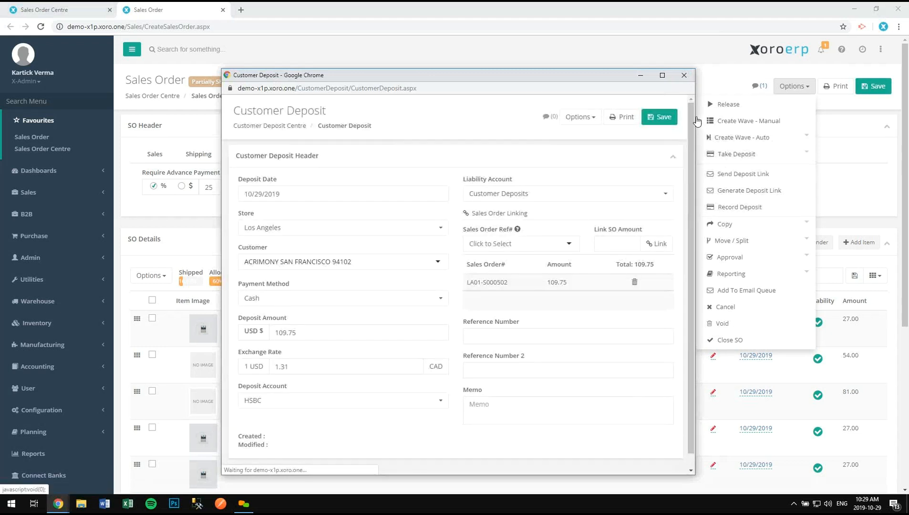
pyautogui.scroll(-1, 692, 116)
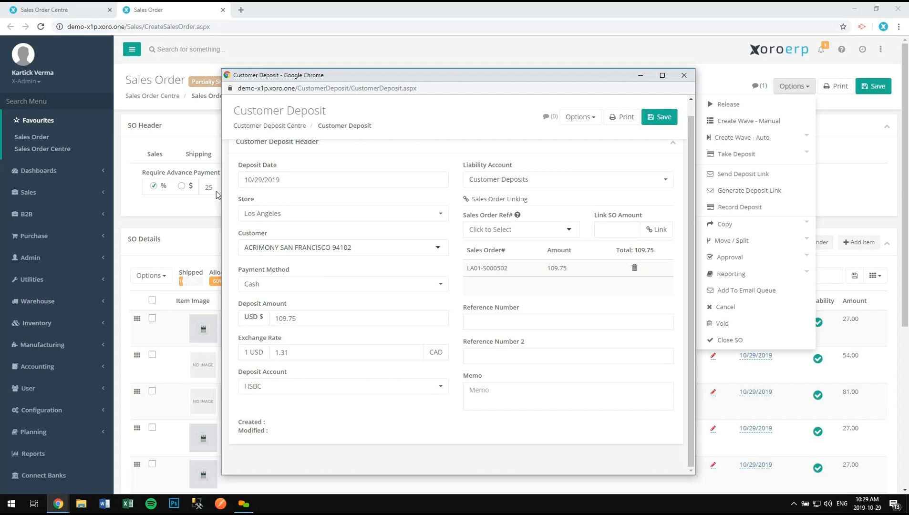
# - Bring back the Customer Deposit form prefilled with 109.75 USD cash to HSBC
pyautogui.click(203, 212)
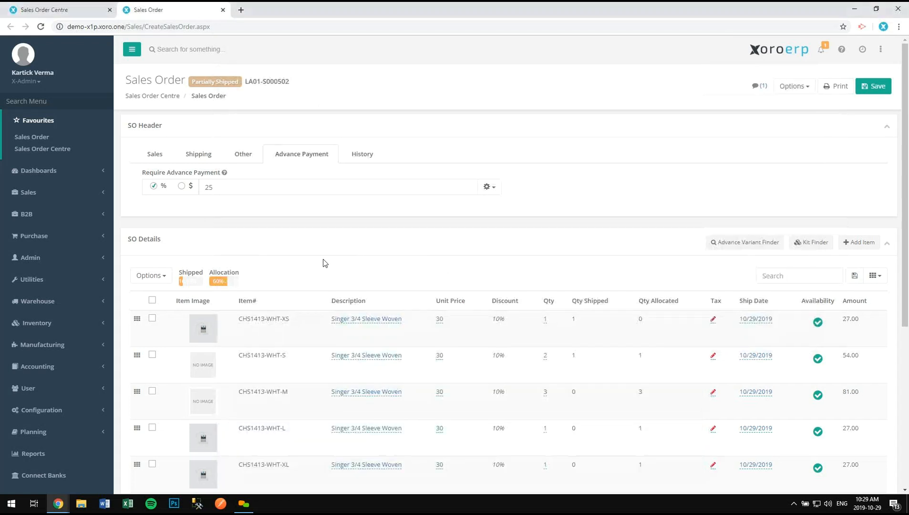
pyautogui.scroll(-5, 324, 263)
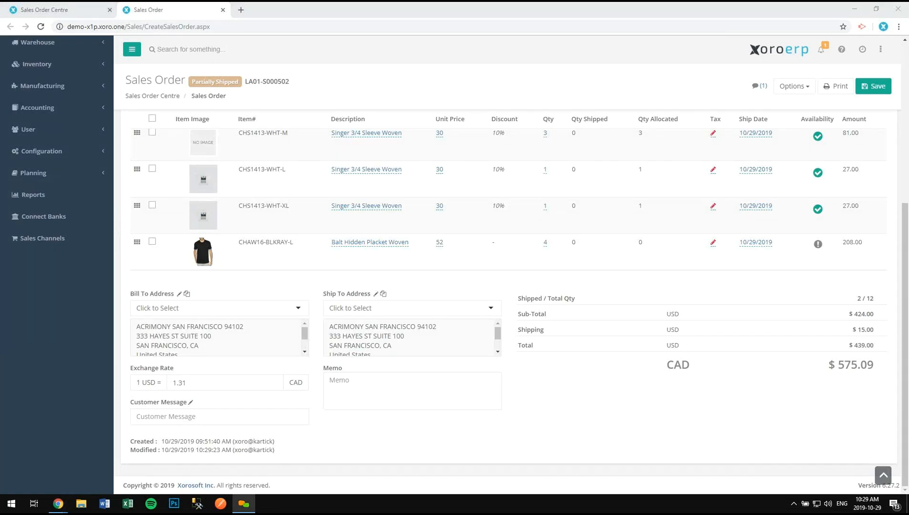
pyautogui.scroll(5, 387, 246)
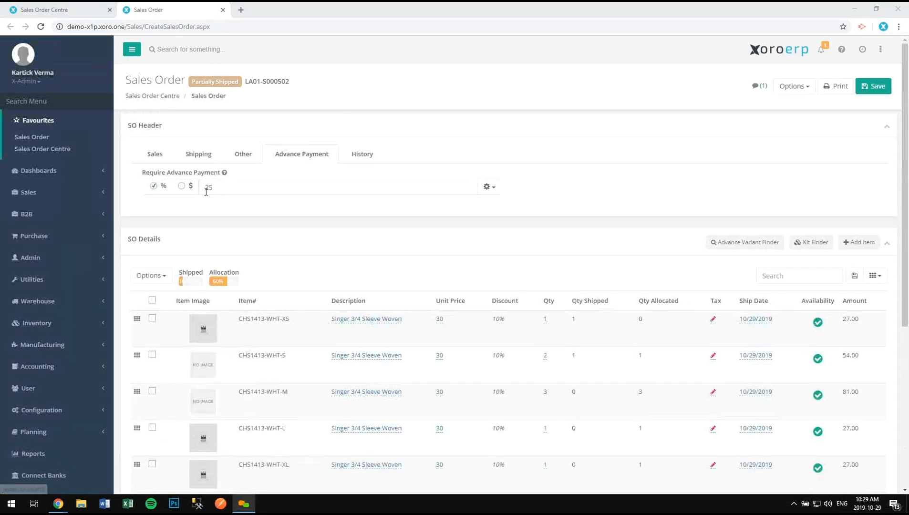
pyautogui.scroll(-5, 318, 237)
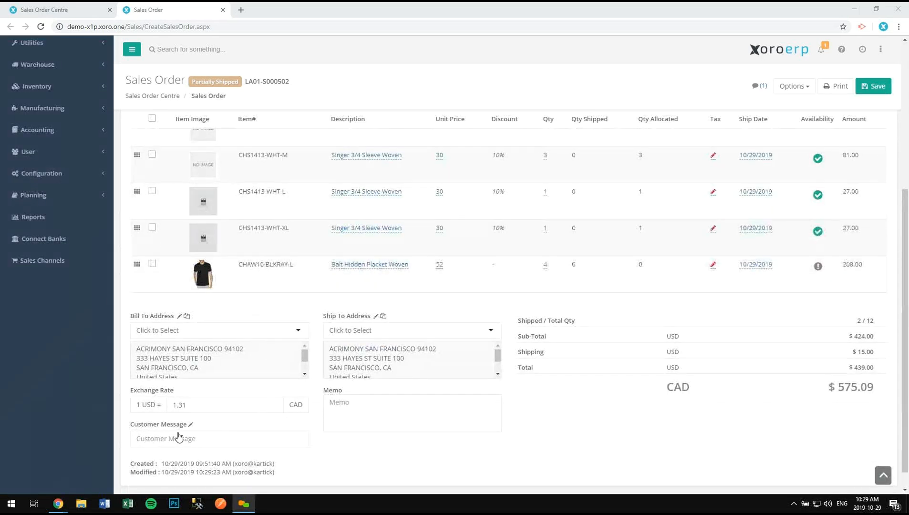
pyautogui.moveTo(68, 506)
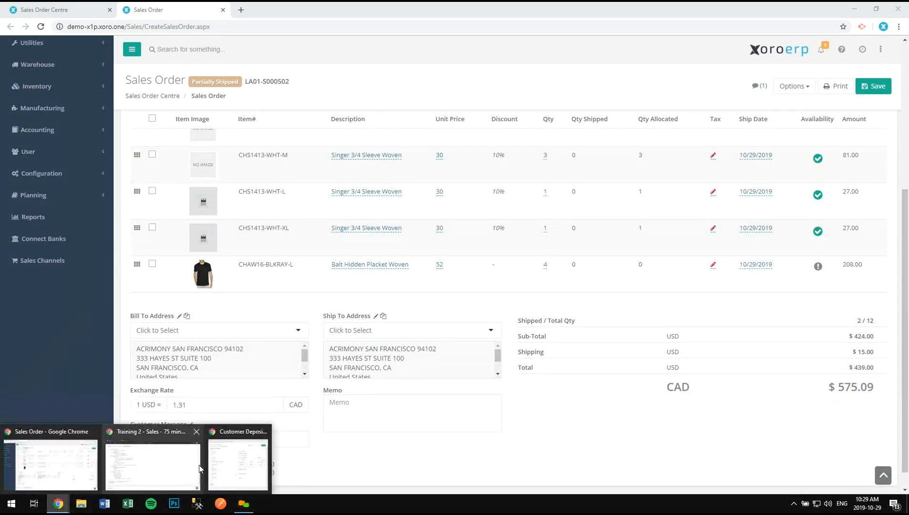
pyautogui.click(241, 462)
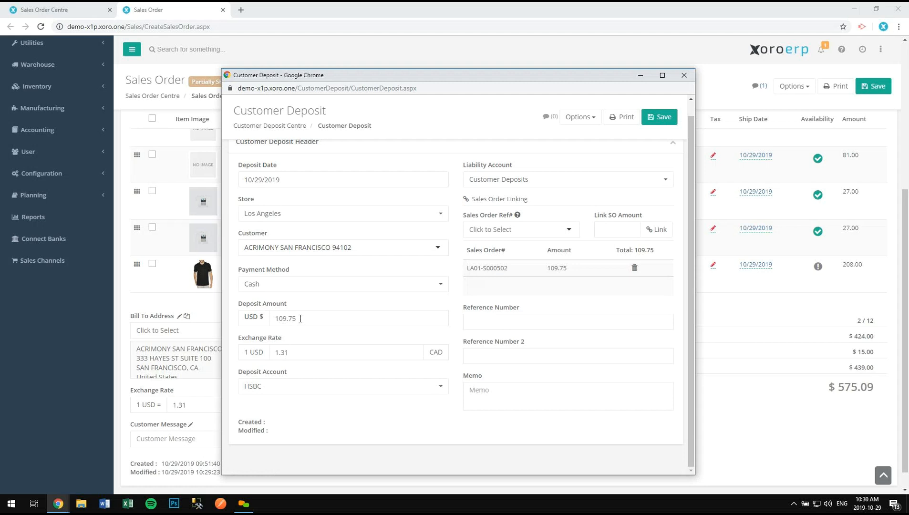
# - Set the deposit payment method to Visa, with card processing left off
pyautogui.click(304, 291)
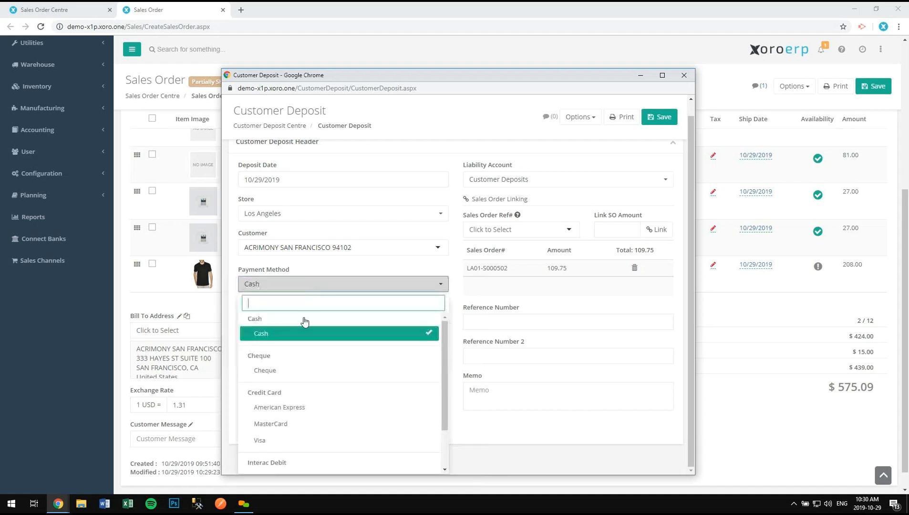
pyautogui.click(290, 441)
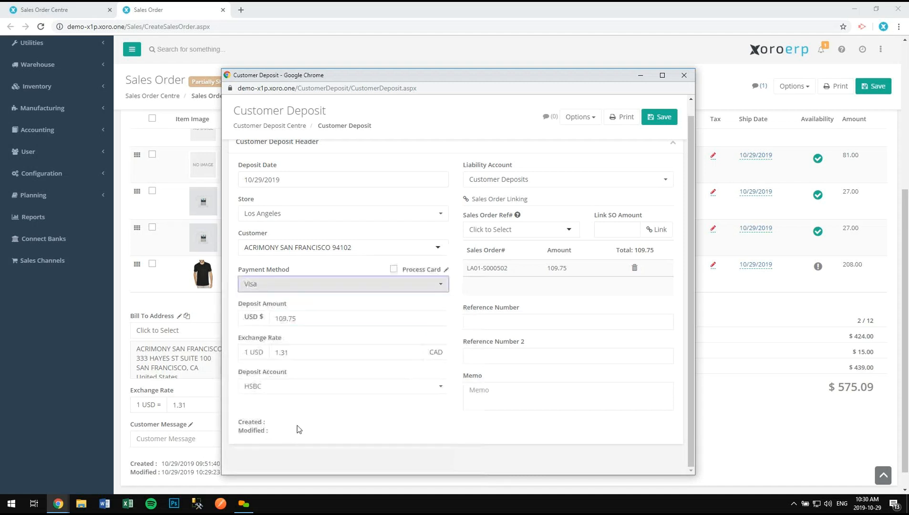
pyautogui.click(393, 269)
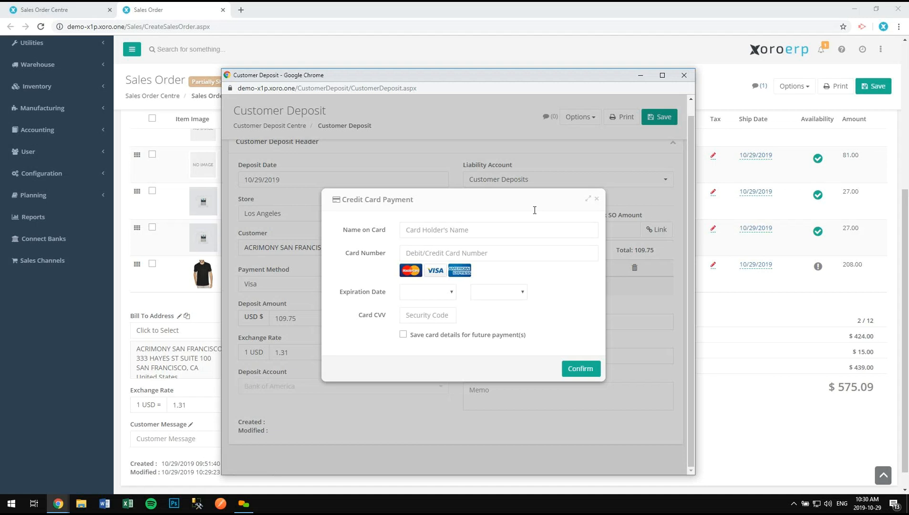
pyautogui.moveTo(467, 200); pyautogui.dragTo(523, 277)
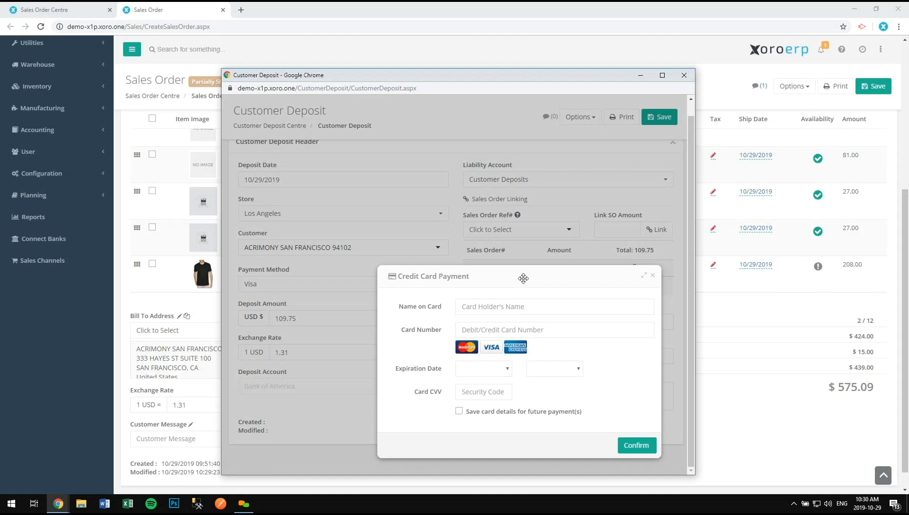
pyautogui.click(653, 276)
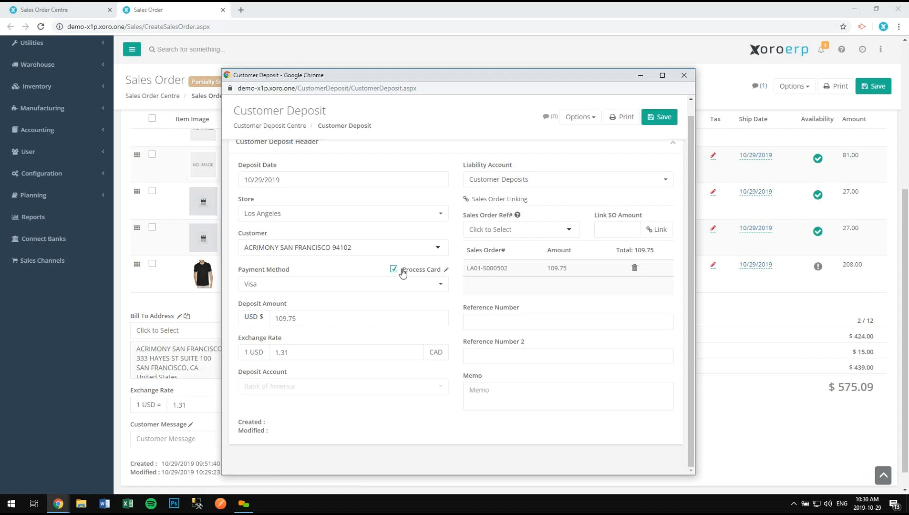
pyautogui.click(394, 272)
# - Save the deposit as LA01-CD000071 and return to the Sales Order Centre
pyautogui.click(658, 118)
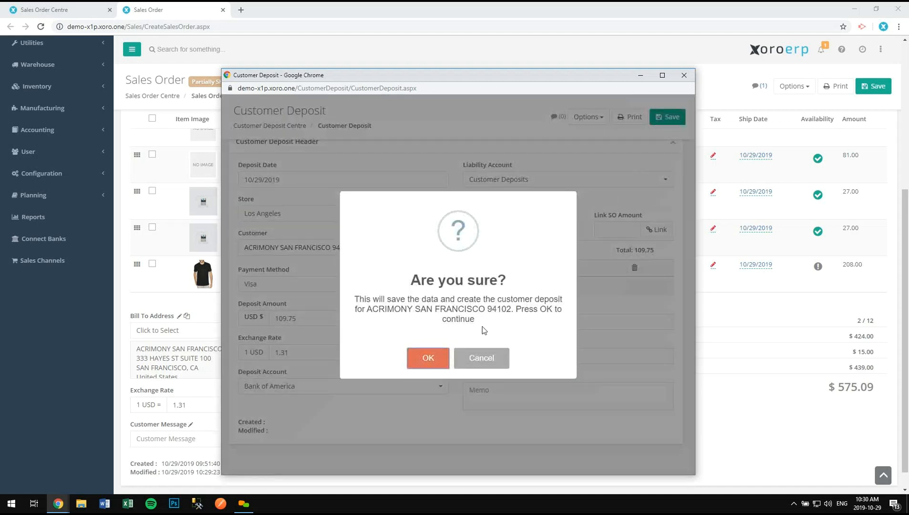
pyautogui.click(429, 358)
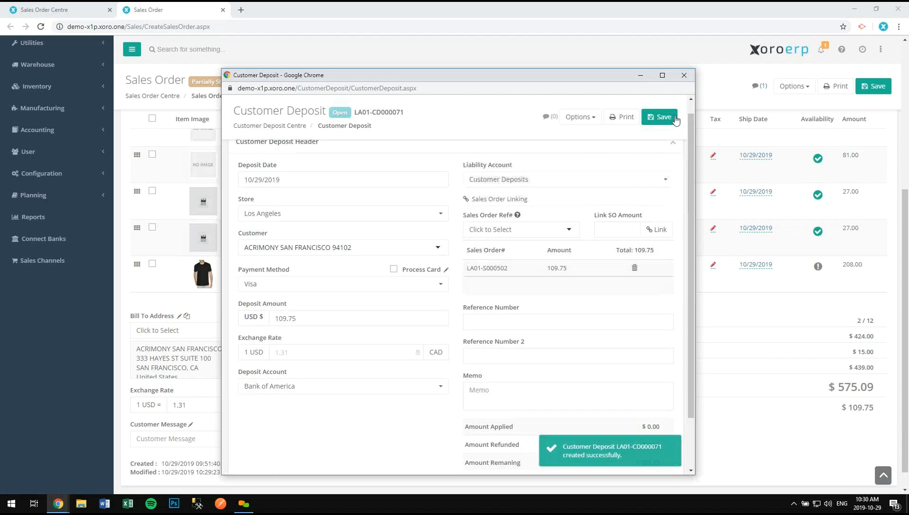
pyautogui.click(684, 76)
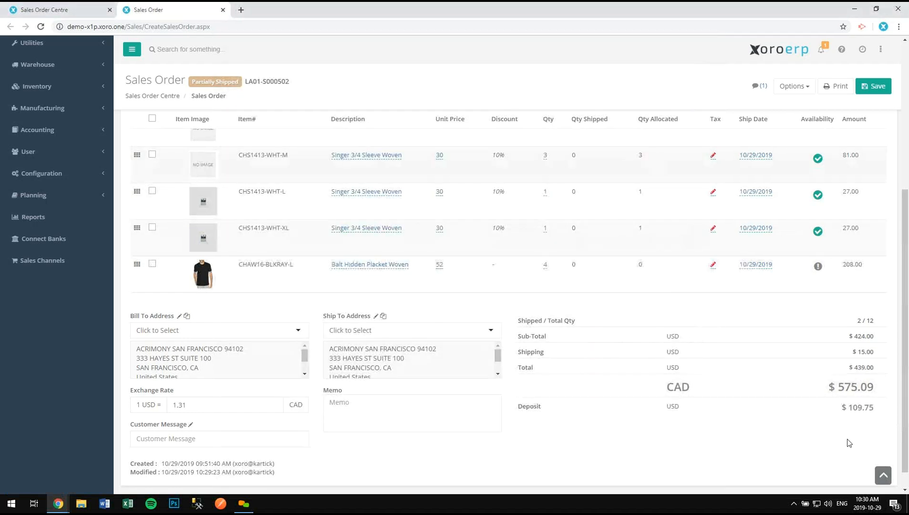
pyautogui.click(78, 13)
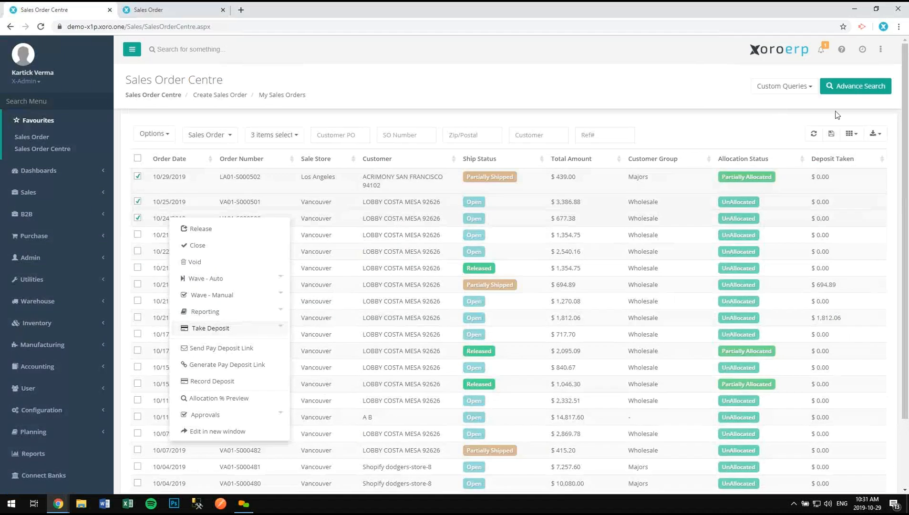
# - Refresh the sales order list to show $109.75 deposit taken on LA01-S000502
pyautogui.click(813, 136)
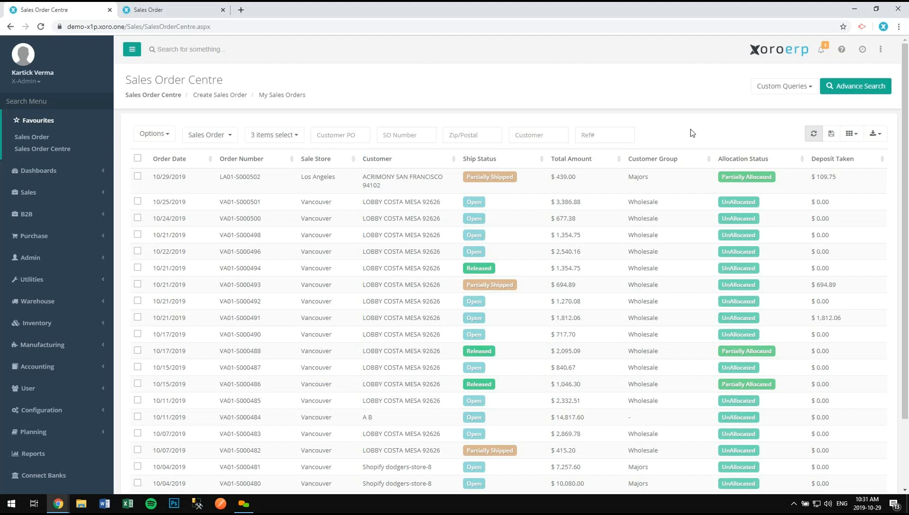
pyautogui.click(95, 101)
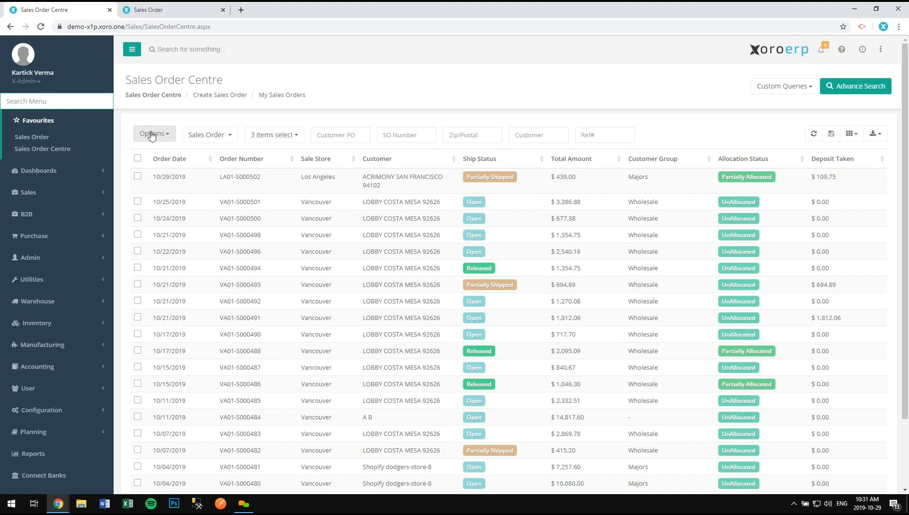
# - Open a blank Invoice Credit Memo form by searching the menu for 'credit'
pyautogui.write('credit')
pyautogui.press('Down')
pyautogui.press('Down')
pyautogui.press('Down')
pyautogui.press('Return')
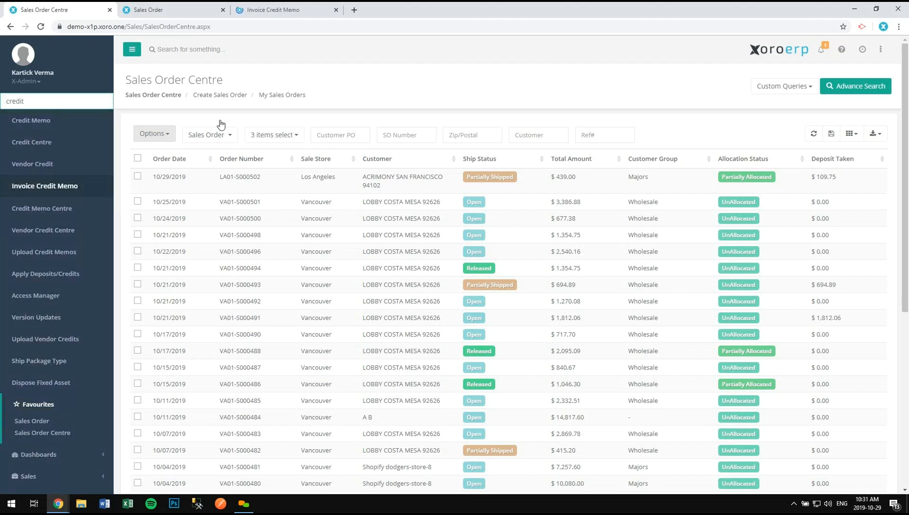
pyautogui.click(244, 15)
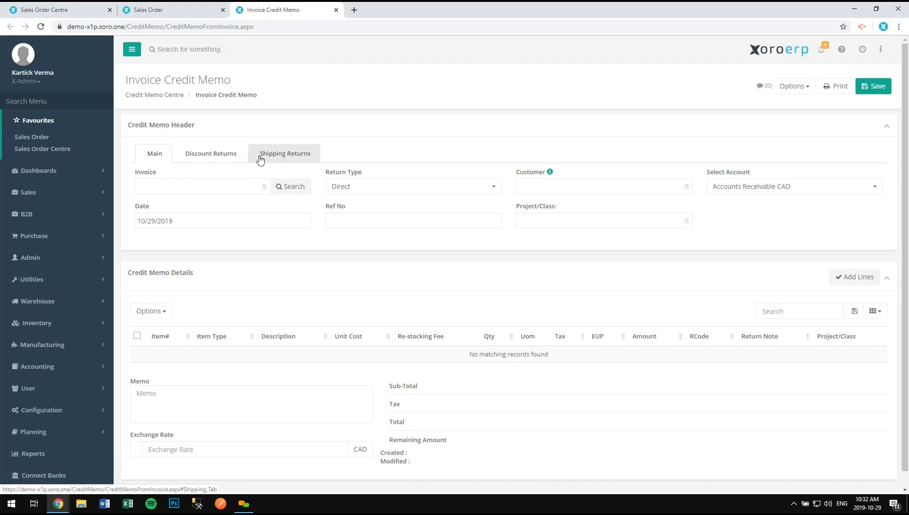
# - Choose the Los Angeles clothing customer and try invoice LA01-I000177, then dismiss its lines
pyautogui.click(290, 190)
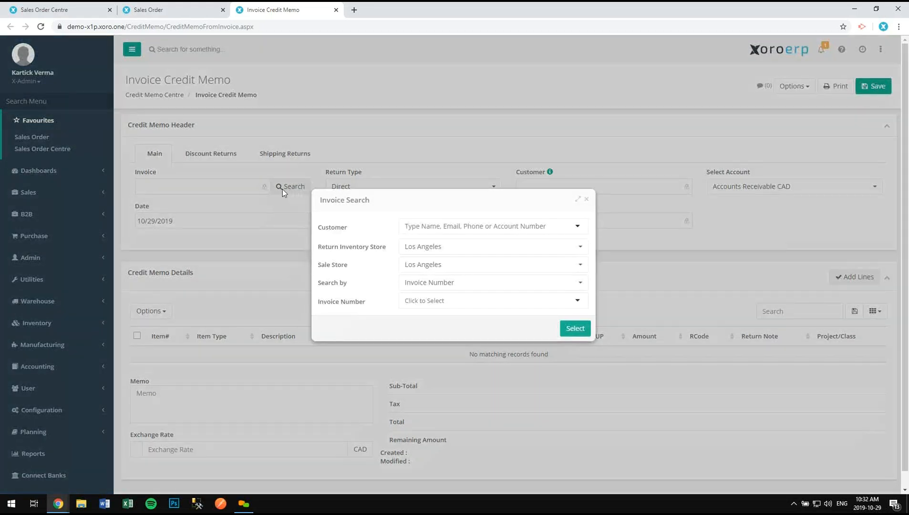
pyautogui.click(455, 227)
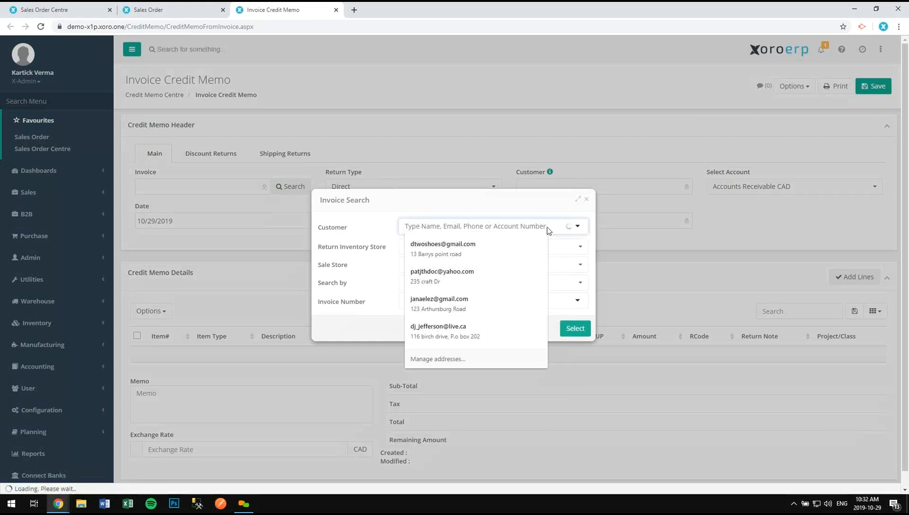
pyautogui.click(565, 271)
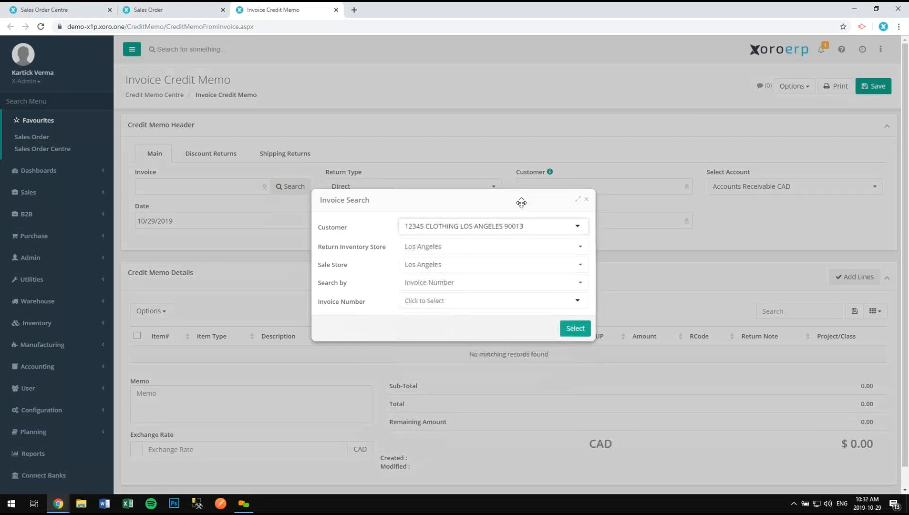
pyautogui.click(454, 302)
pyautogui.write('0')
pyautogui.scroll(-2, 486, 351)
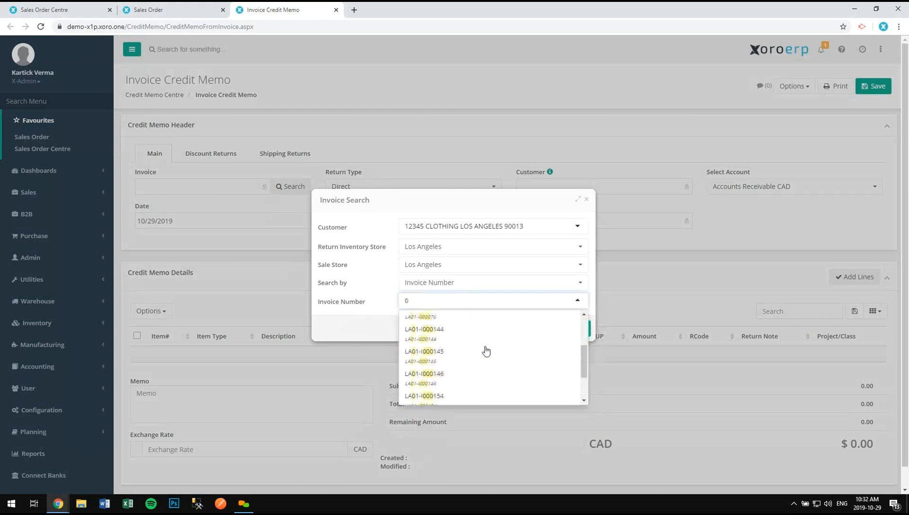
pyautogui.scroll(-3, 486, 351)
pyautogui.click(460, 375)
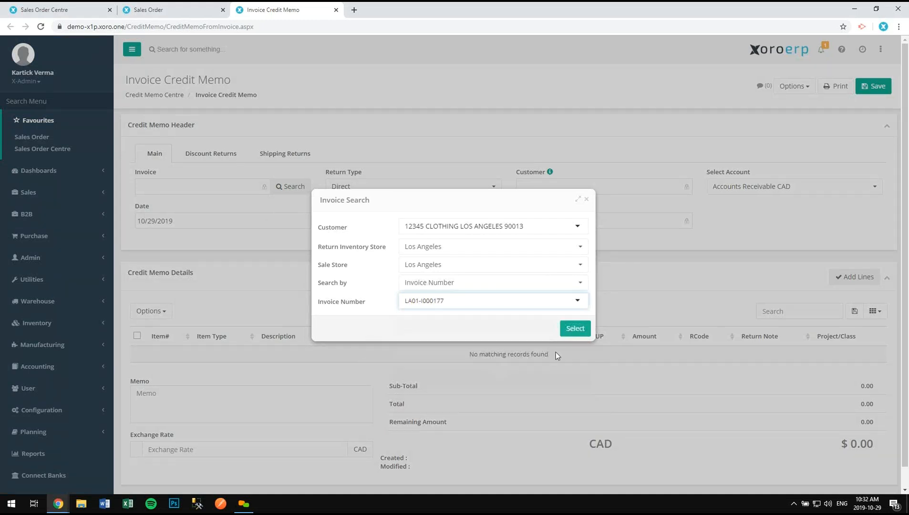
pyautogui.click(574, 328)
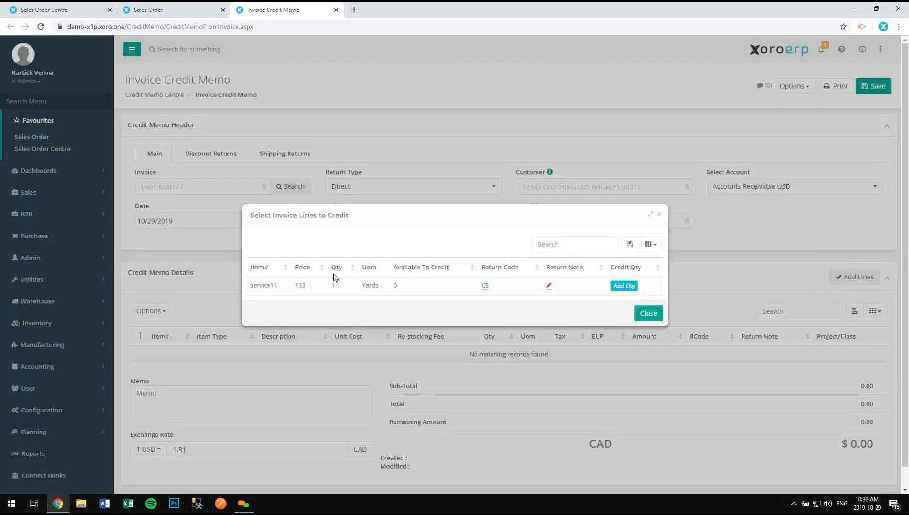
pyautogui.click(659, 214)
# - Load invoice LA01-I000176's four lines onto the credit memo instead
pyautogui.click(285, 187)
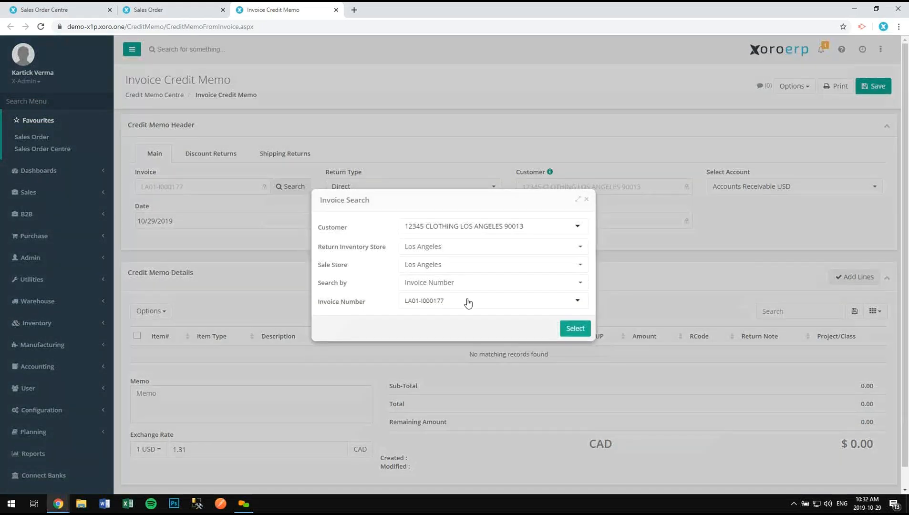
pyautogui.click(466, 301)
pyautogui.click(478, 371)
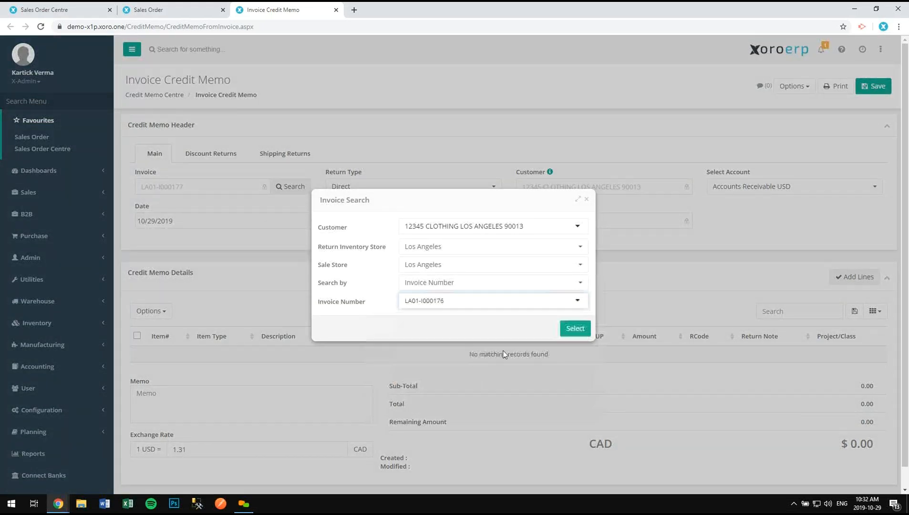
pyautogui.click(574, 329)
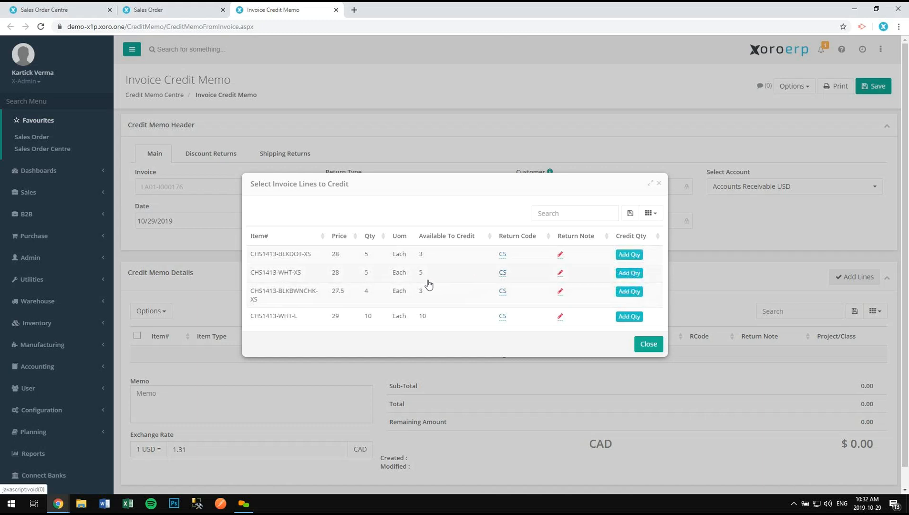
# - Set the return code for CHS1413-WHT-XS to CS (Customer Satisfaction)
pyautogui.click(503, 276)
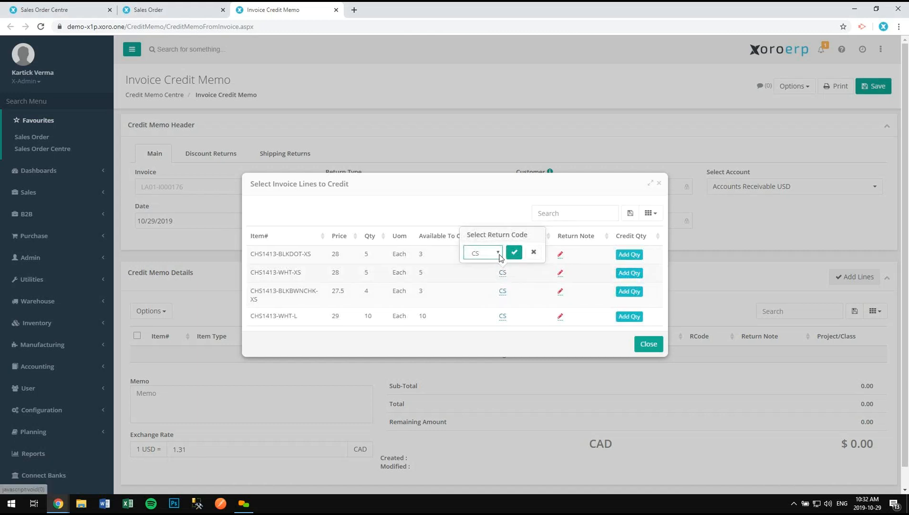
pyautogui.click(498, 254)
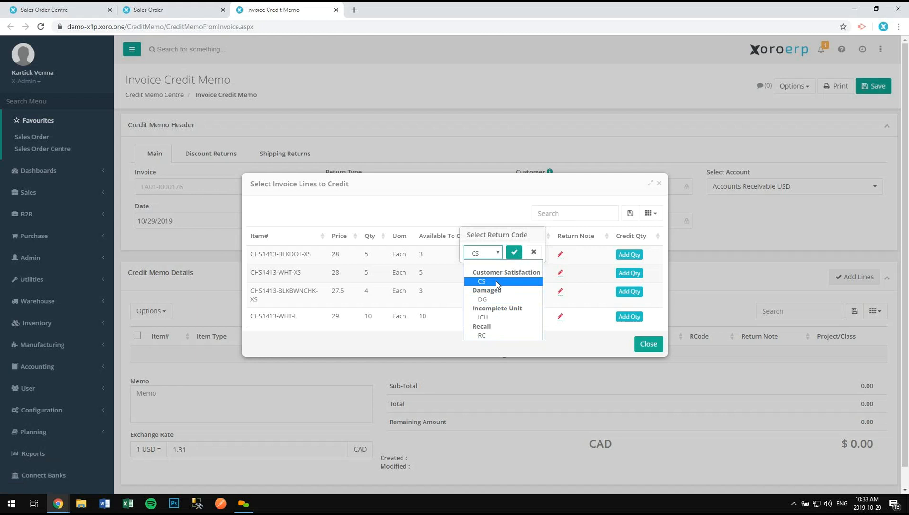
pyautogui.click(496, 284)
pyautogui.click(514, 253)
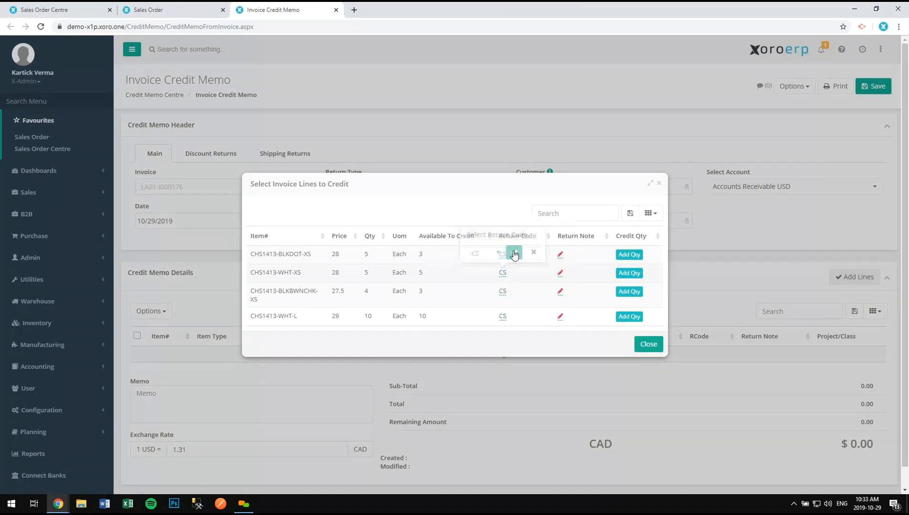
pyautogui.click(629, 273)
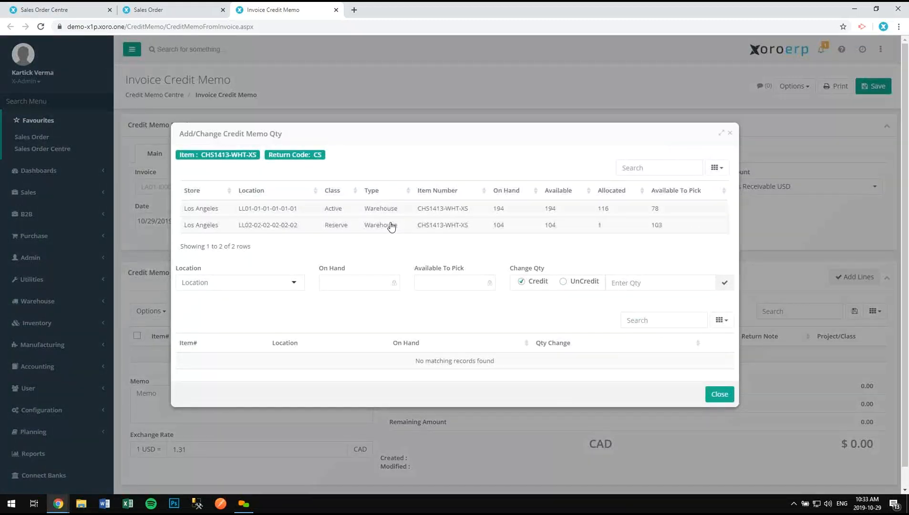
pyautogui.click(399, 214)
pyautogui.click(633, 284)
pyautogui.write('1')
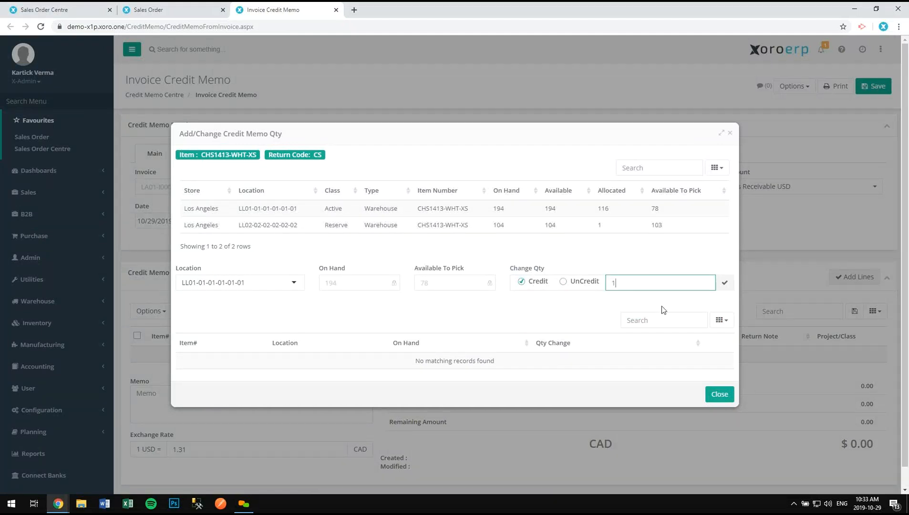
pyautogui.click(725, 283)
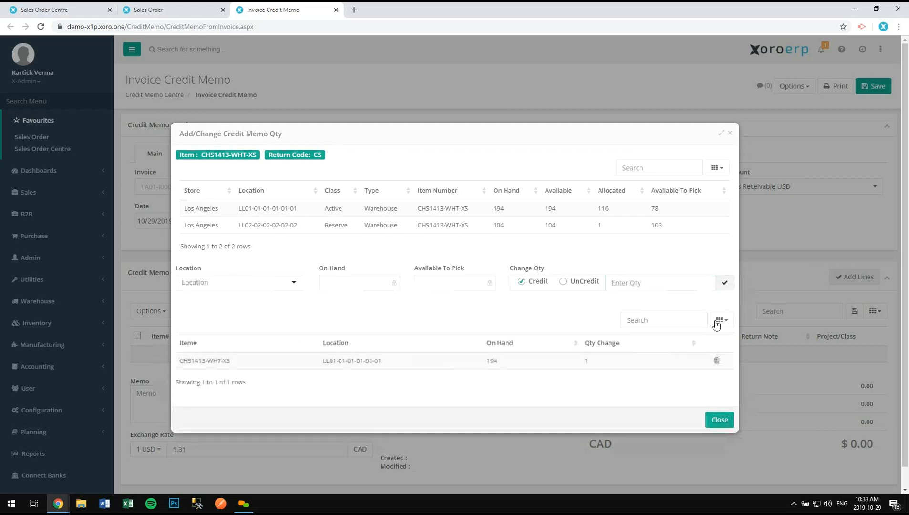
pyautogui.click(719, 419)
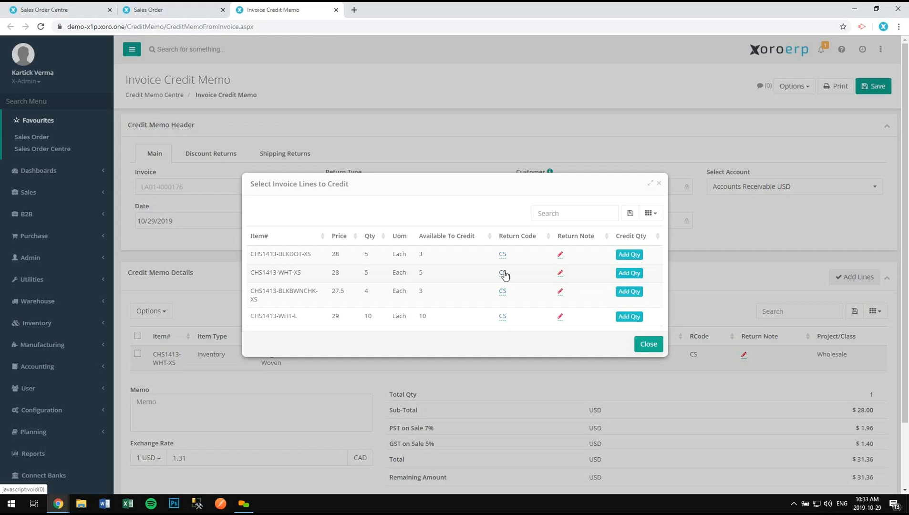
# - Set the return code for CHS1413-BLKBWNCHK-XS to DG (Damaged)
pyautogui.click(504, 295)
pyautogui.click(496, 271)
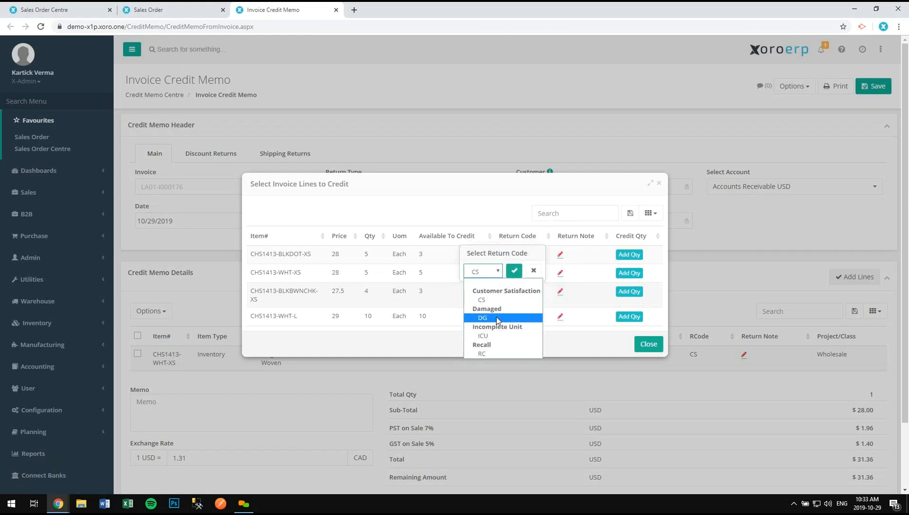
pyautogui.click(497, 319)
pyautogui.click(515, 272)
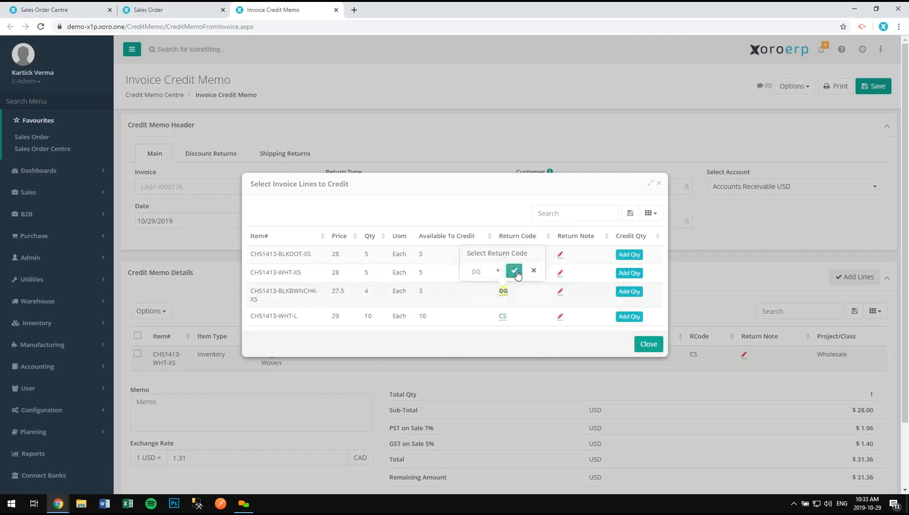
# - Credit 1 unit of CHS1413-BLKBWNCHK-XS to the LA-DMG location
pyautogui.click(630, 292)
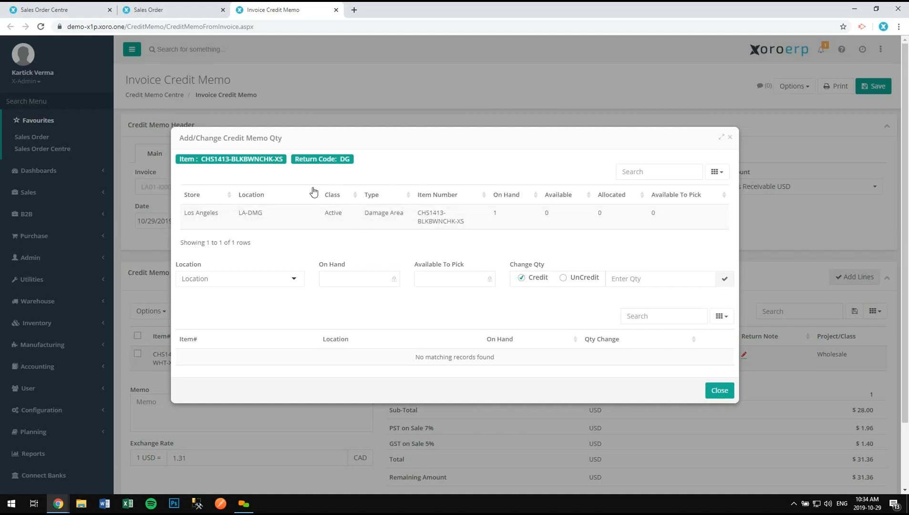
pyautogui.click(352, 220)
pyautogui.click(643, 281)
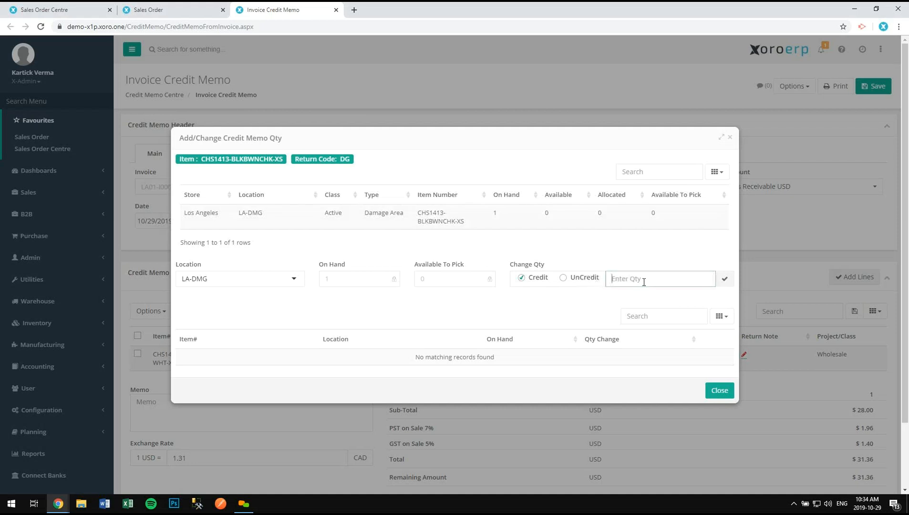
pyautogui.write('1')
pyautogui.click(724, 279)
pyautogui.click(720, 416)
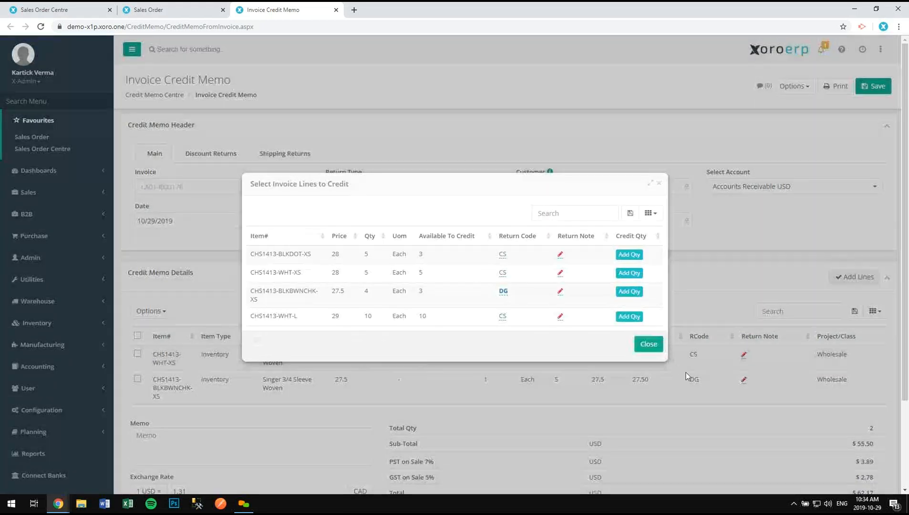
pyautogui.click(648, 344)
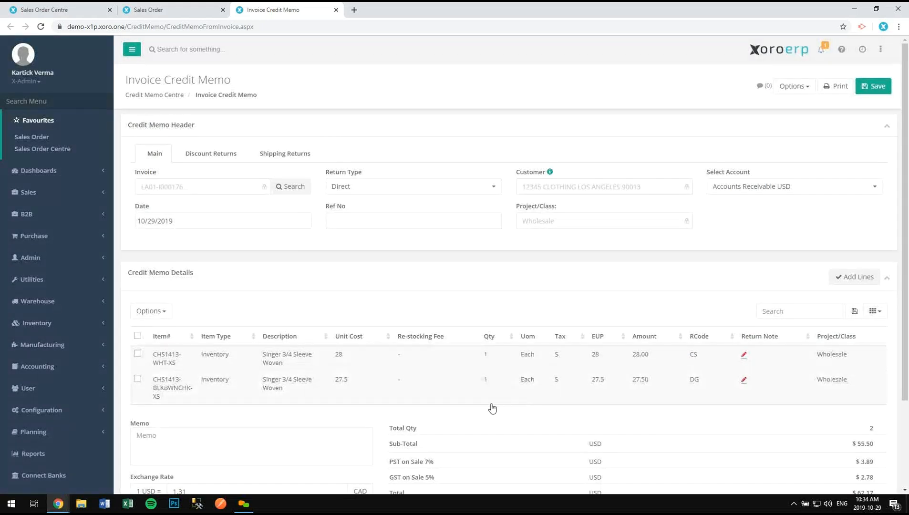
pyautogui.scroll(-3, 324, 391)
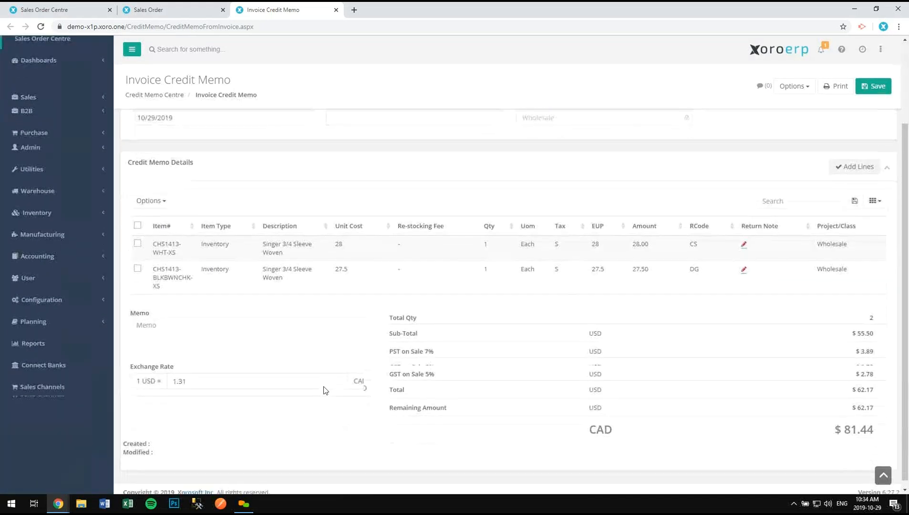
pyautogui.scroll(2, 325, 366)
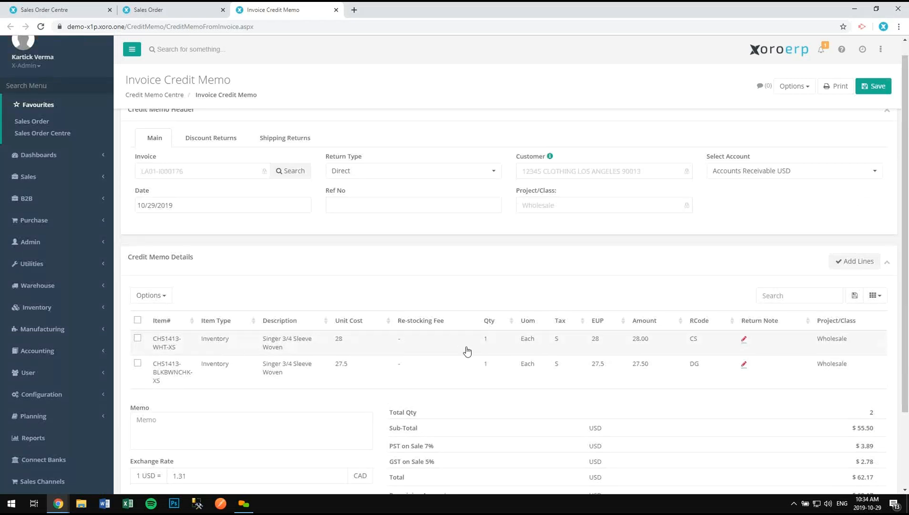
pyautogui.doubleClick(694, 342)
pyautogui.click(698, 294)
pyautogui.doubleClick(695, 368)
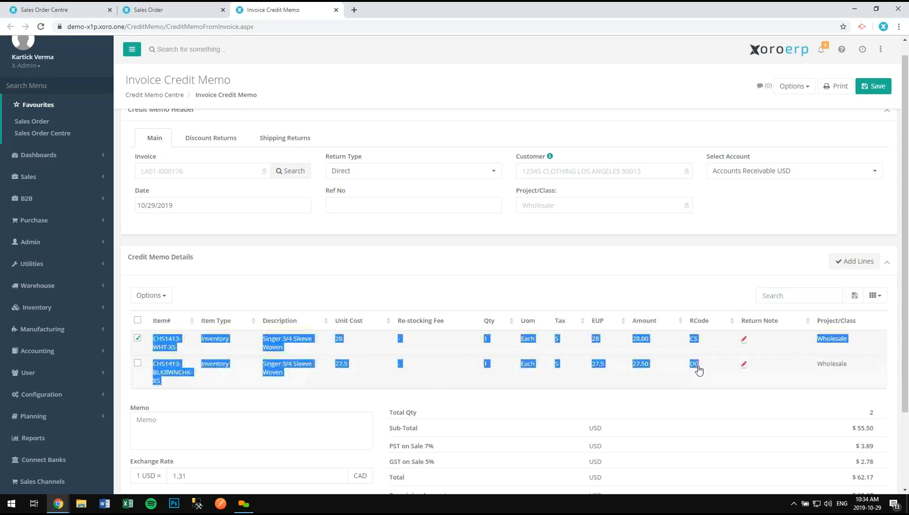
pyautogui.click(710, 296)
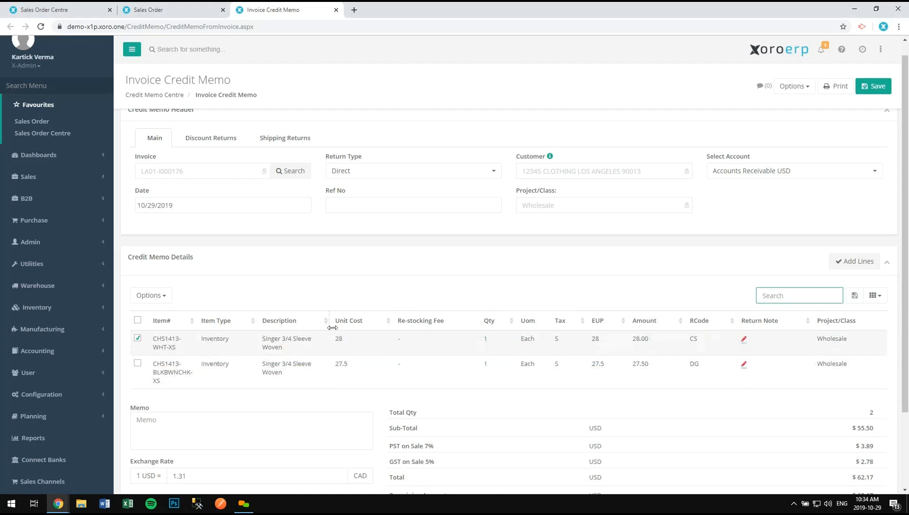
pyautogui.click(137, 364)
pyautogui.click(151, 295)
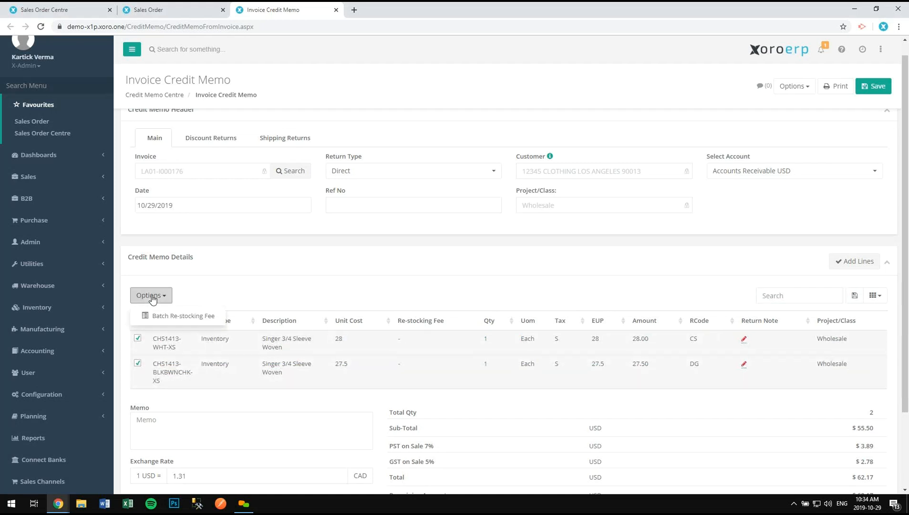
pyautogui.click(274, 301)
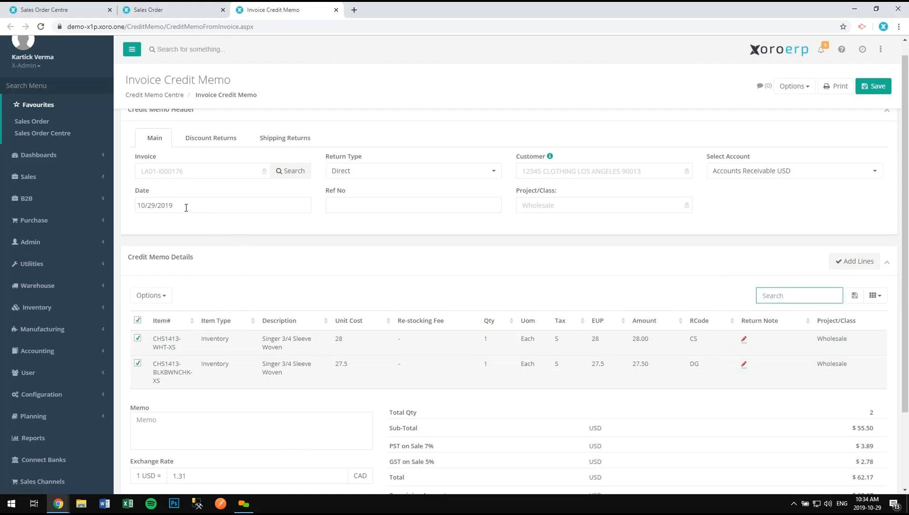
pyautogui.click(274, 138)
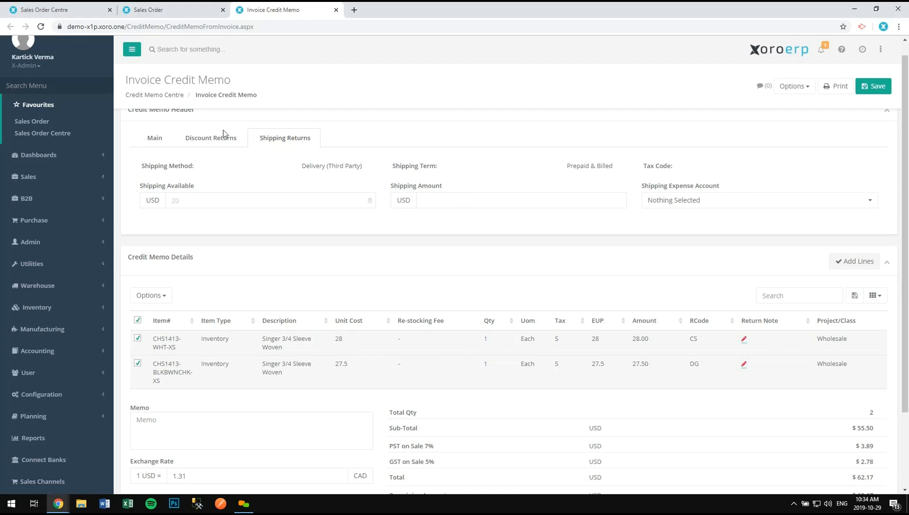
pyautogui.click(158, 139)
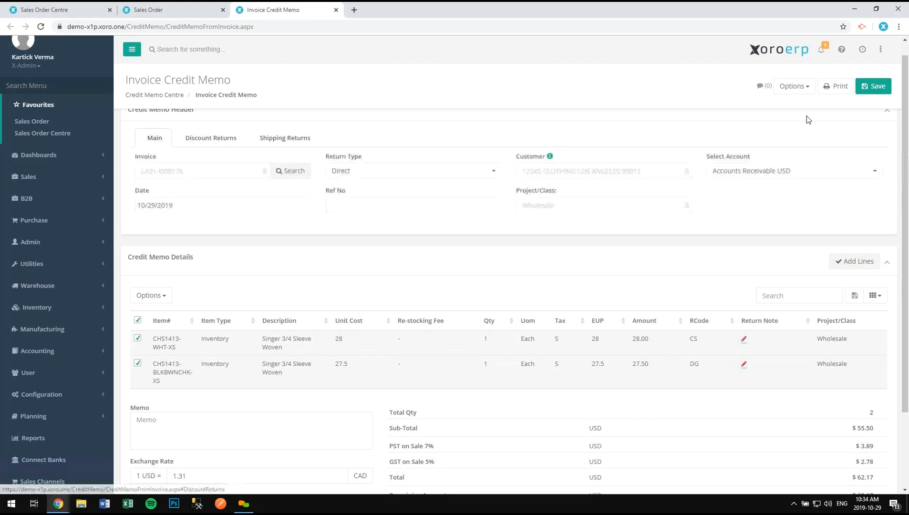
# - Save and confirm the credit memo, creating open memo LA01-C000060
pyautogui.click(862, 97)
pyautogui.click(426, 332)
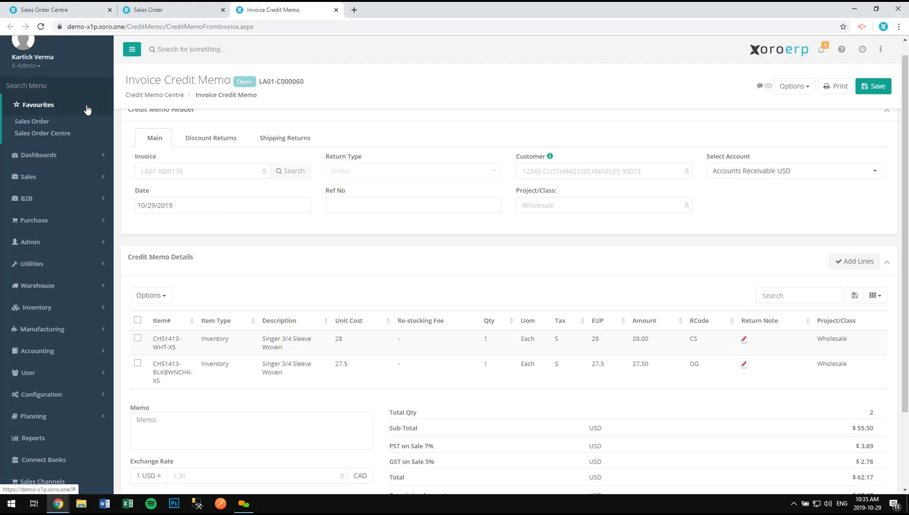
# - Start a new direct Credit Memo for customer 12345 CLOTHING LOS ANGELES 90013
pyautogui.click(80, 88)
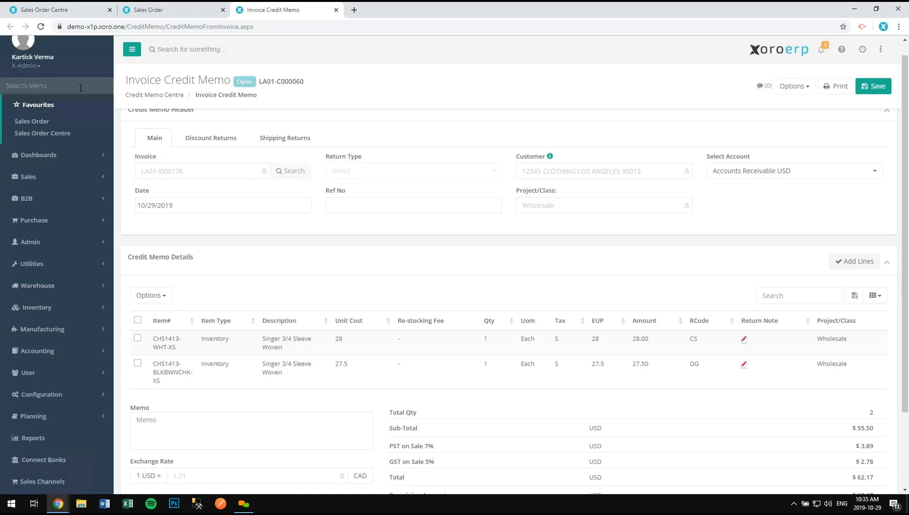
pyautogui.write('cre')
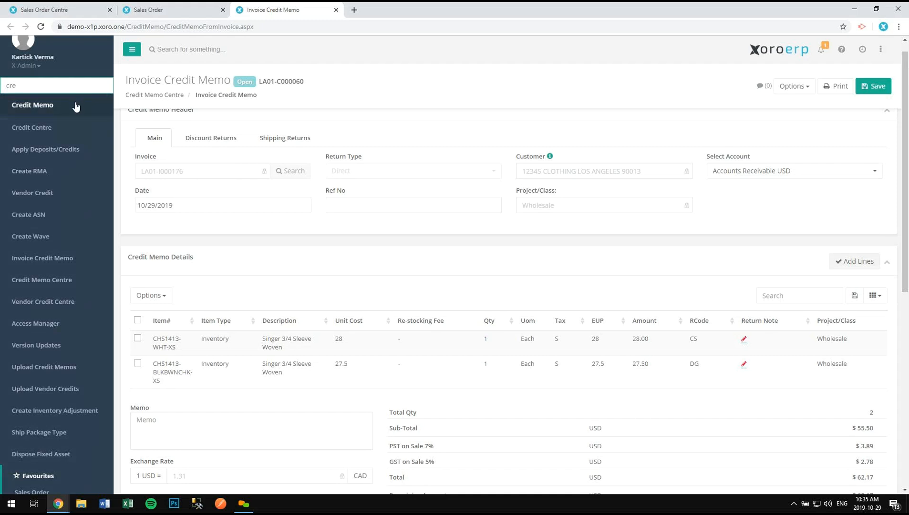
pyautogui.keyDown('ctrl'); pyautogui.click(75, 106); pyautogui.keyUp('ctrl')
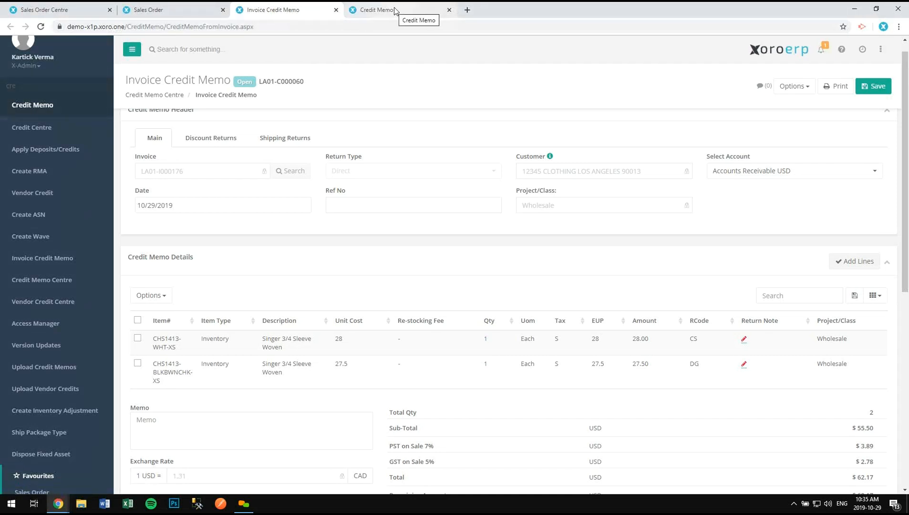
pyautogui.click(394, 7)
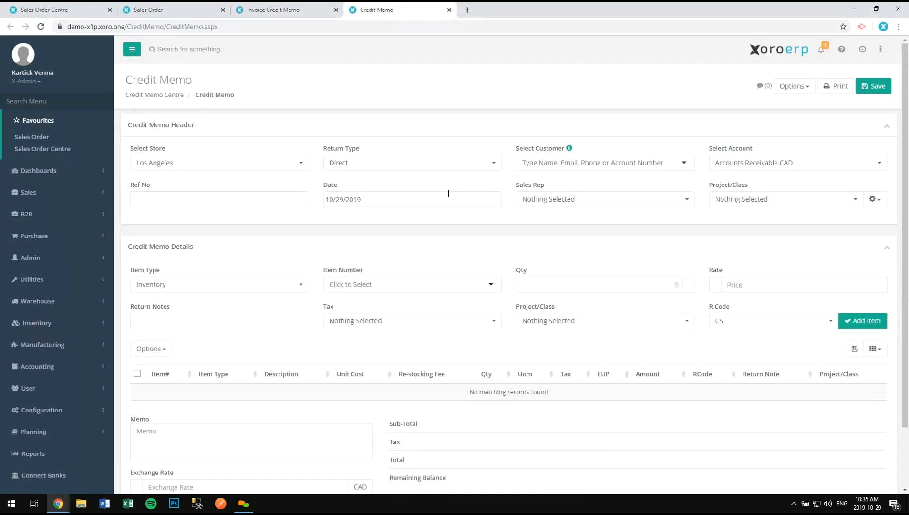
pyautogui.click(543, 167)
pyautogui.click(675, 216)
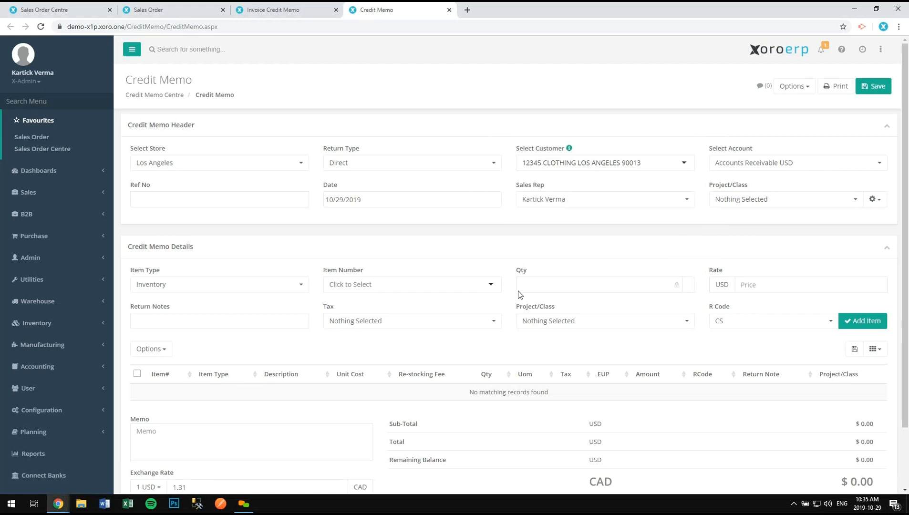
# - Add a CS-coded line crediting 2 units of CHS1413-WHT-S at $30
pyautogui.click(357, 286)
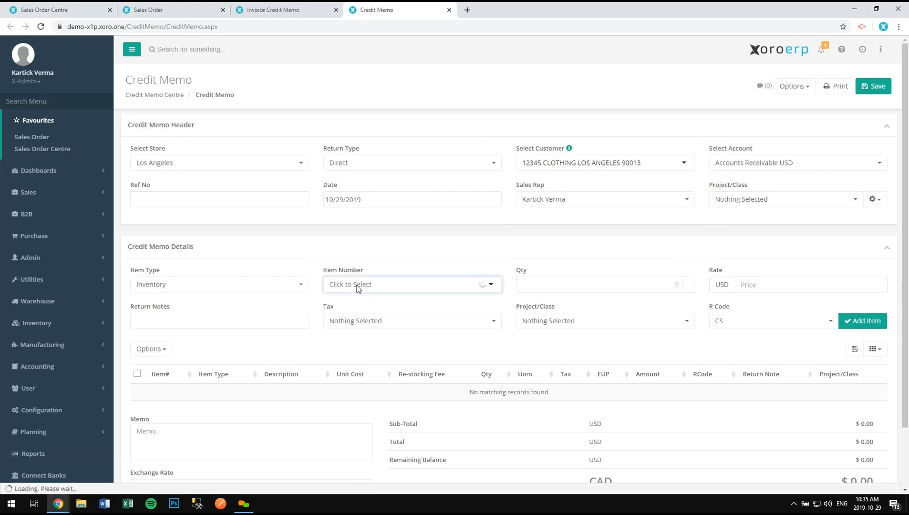
pyautogui.click(399, 328)
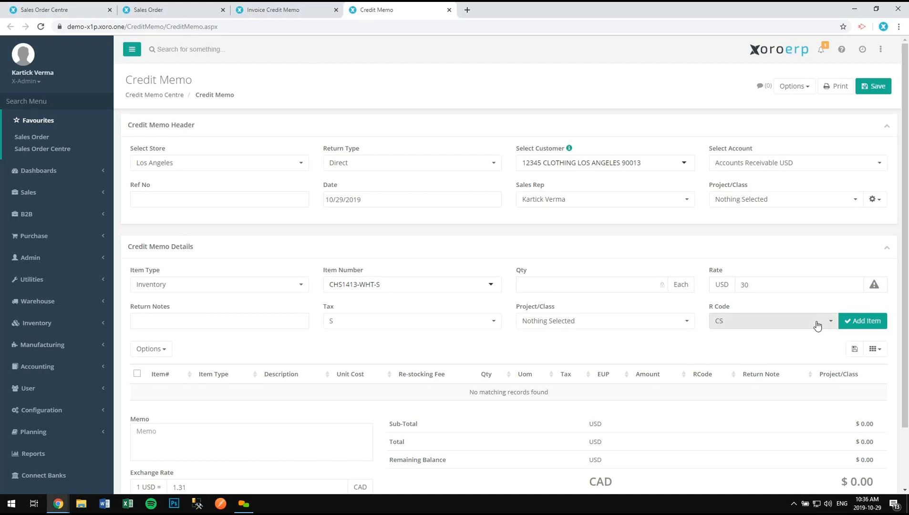
pyautogui.click(750, 325)
pyautogui.click(750, 324)
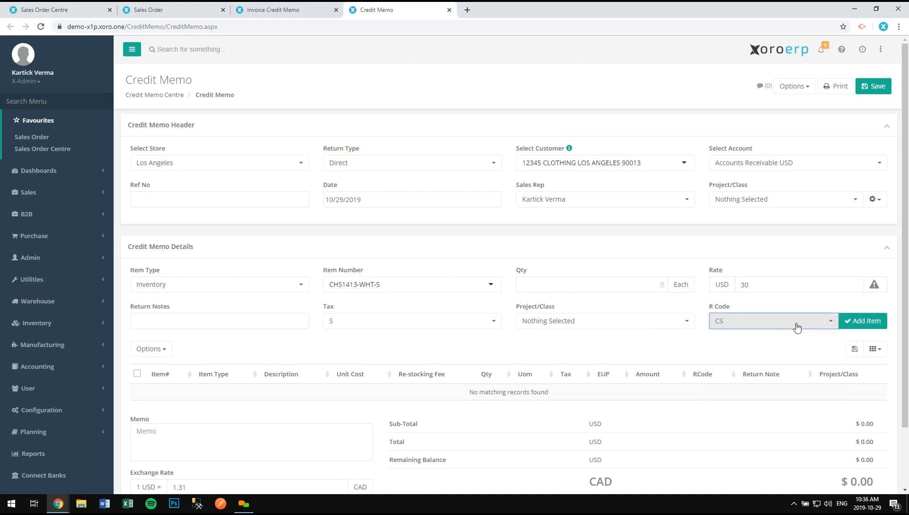
pyautogui.click(857, 321)
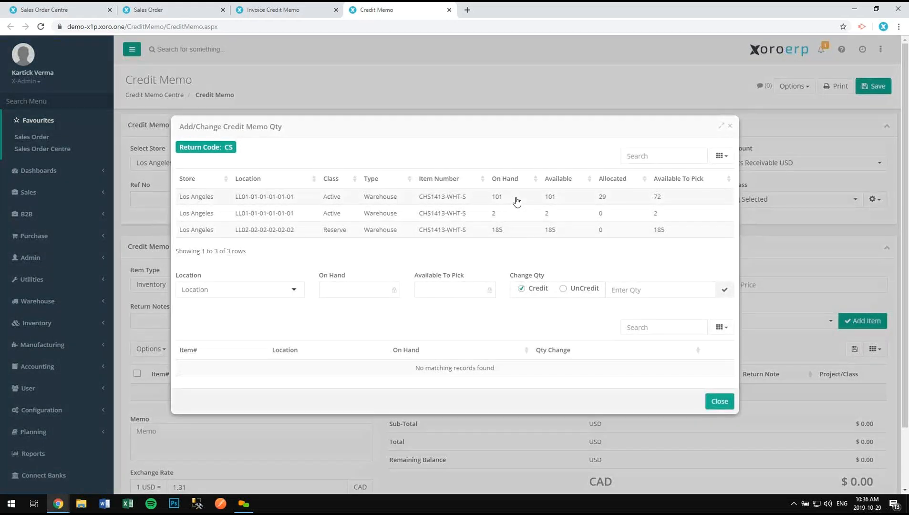
pyautogui.click(613, 290)
pyautogui.write('2')
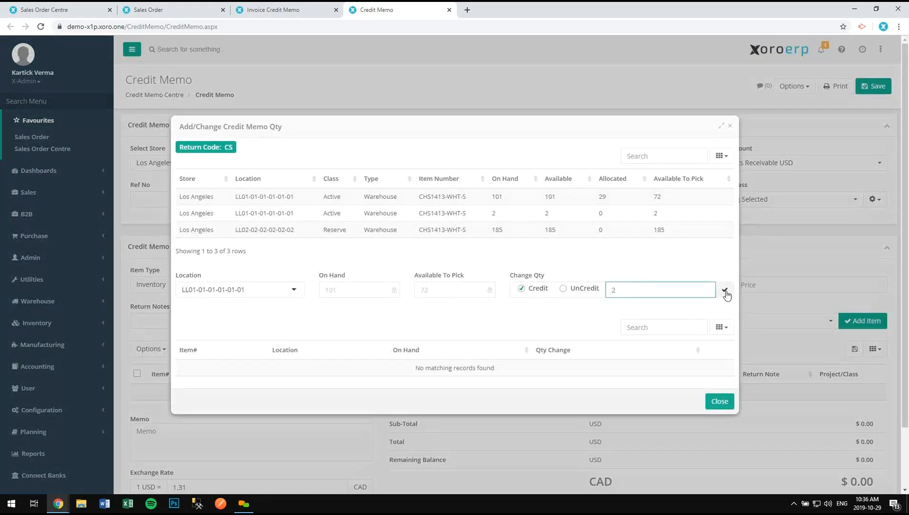
pyautogui.click(724, 291)
pyautogui.click(725, 426)
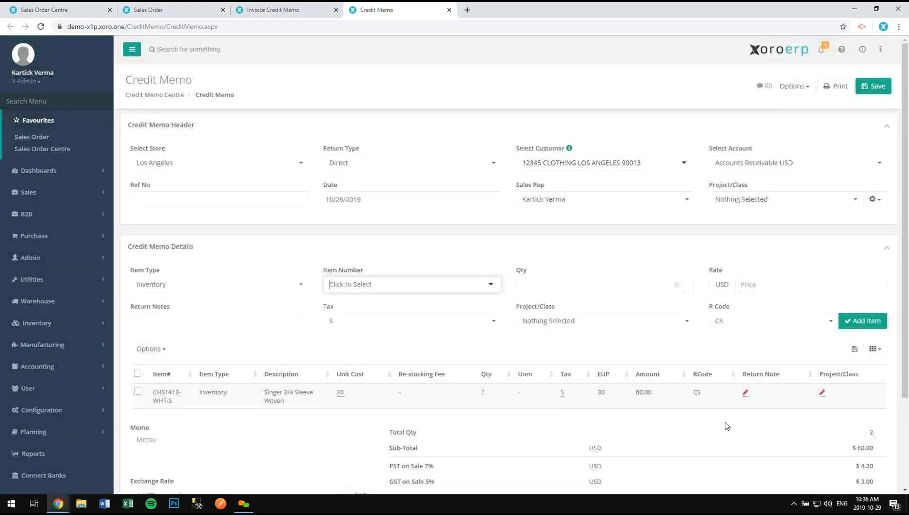
pyautogui.click(308, 266)
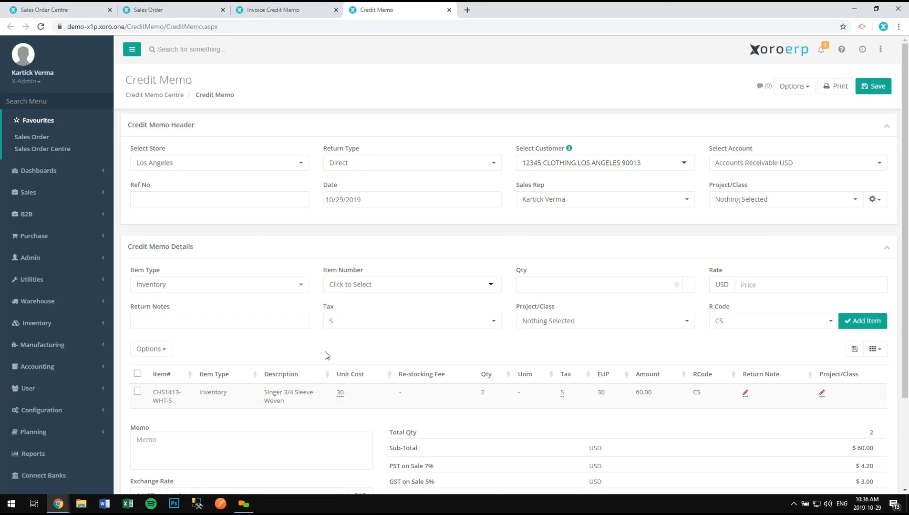
# - Add a service11 service line with quantity 1 at a rate of 150
pyautogui.click(293, 293)
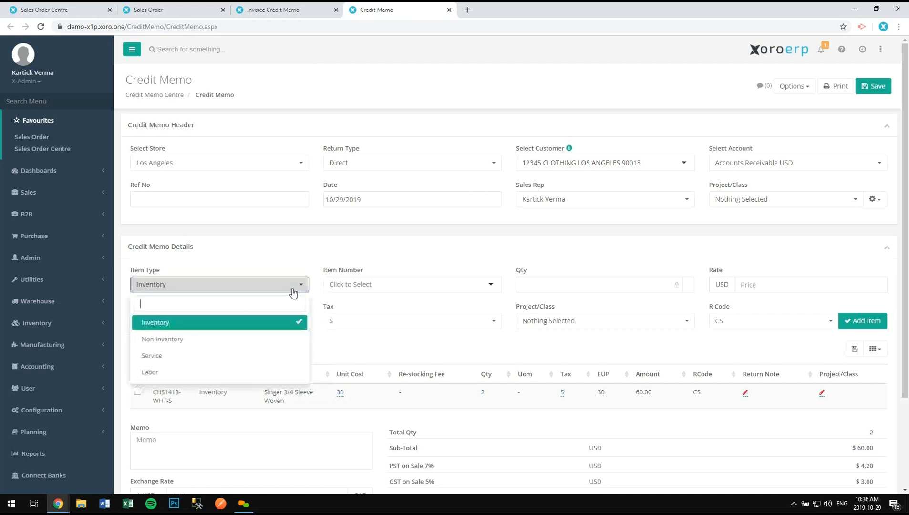
pyautogui.click(151, 356)
pyautogui.click(359, 285)
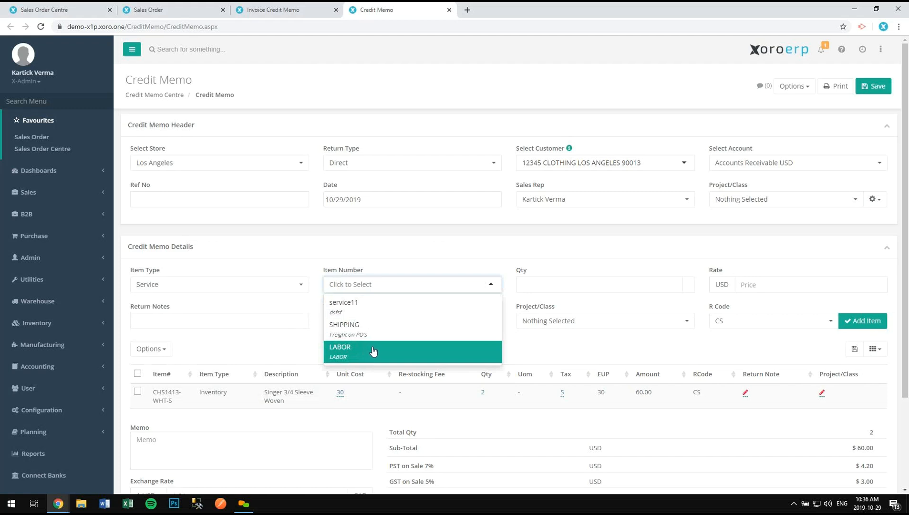
pyautogui.click(376, 310)
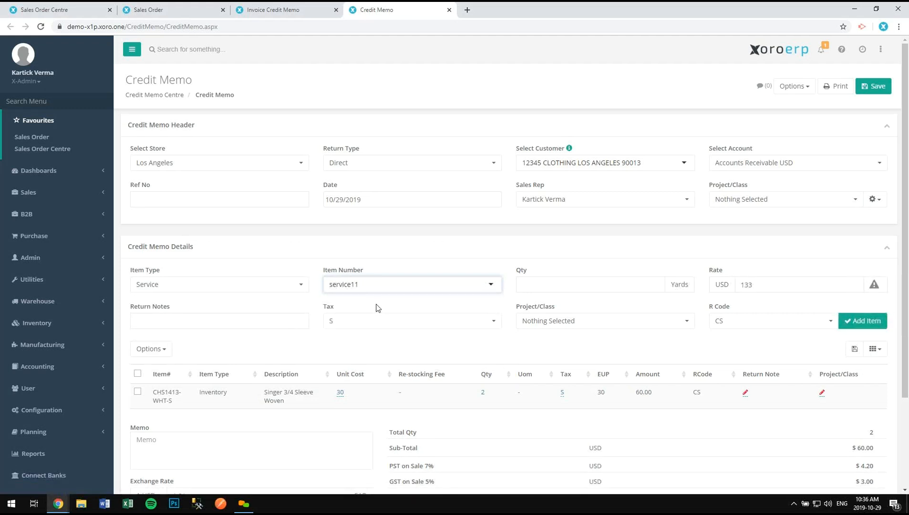
pyautogui.click(570, 285)
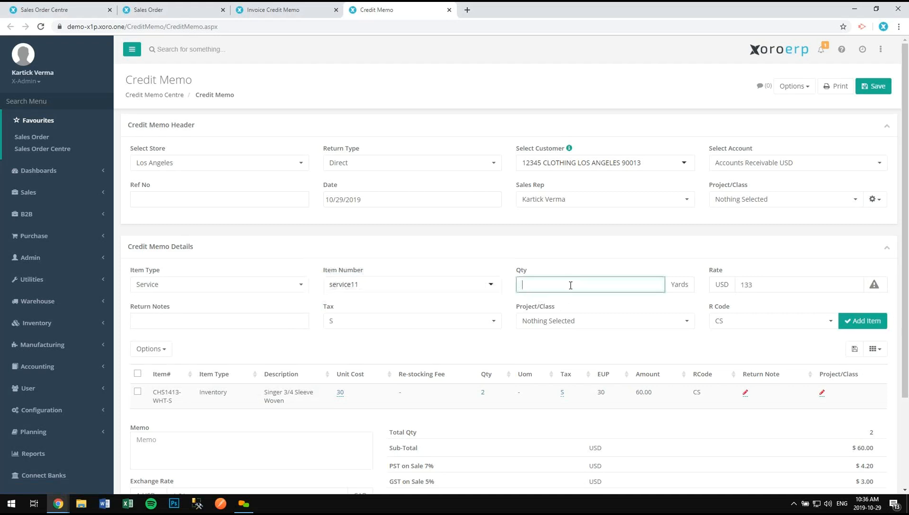
pyautogui.write('1')
pyautogui.click(760, 286)
pyautogui.press('BackSpace')
pyautogui.press('BackSpace')
pyautogui.write('50')
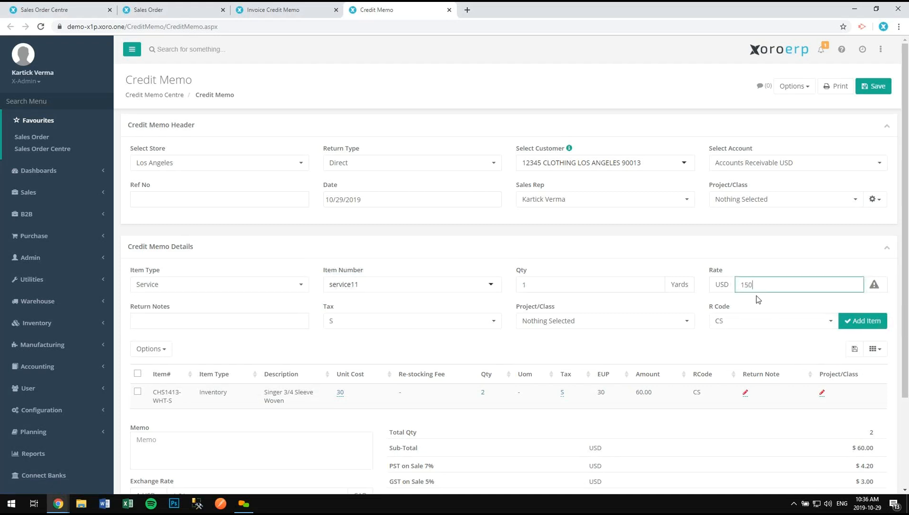
pyautogui.click(844, 321)
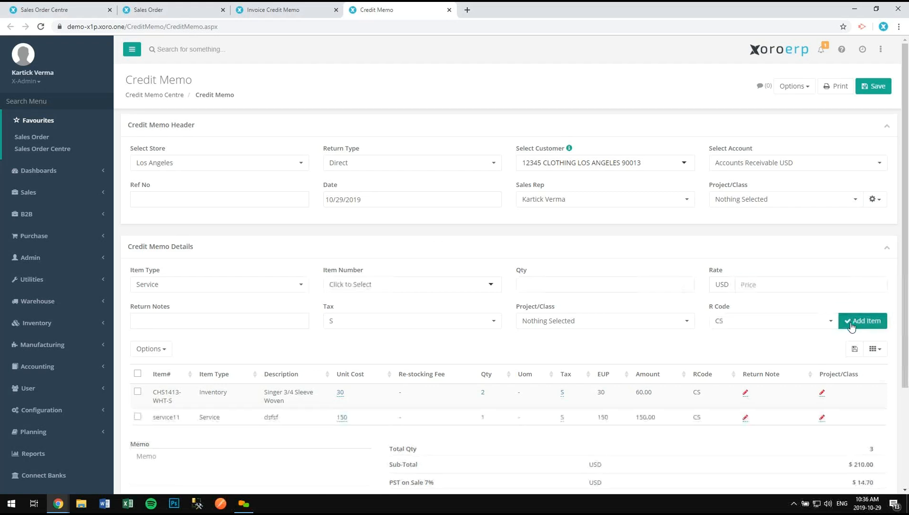
pyautogui.scroll(-3, 677, 368)
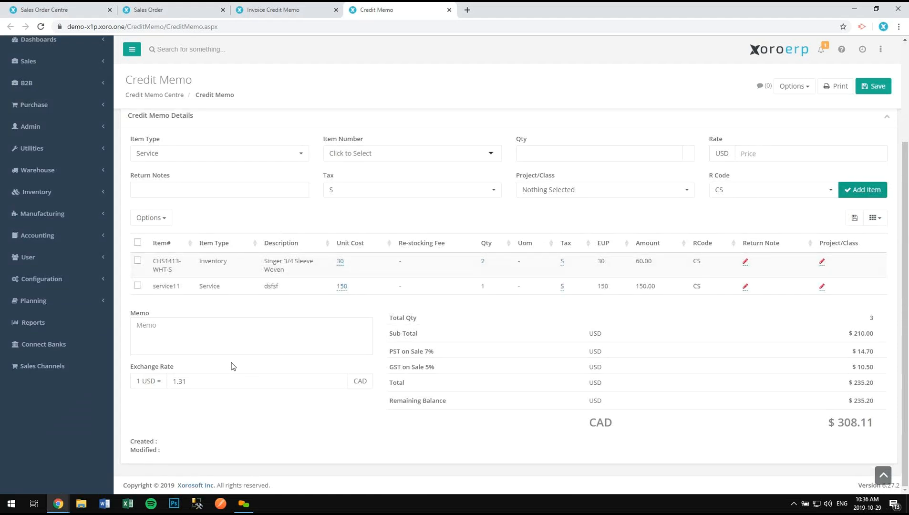
pyautogui.scroll(3, 233, 361)
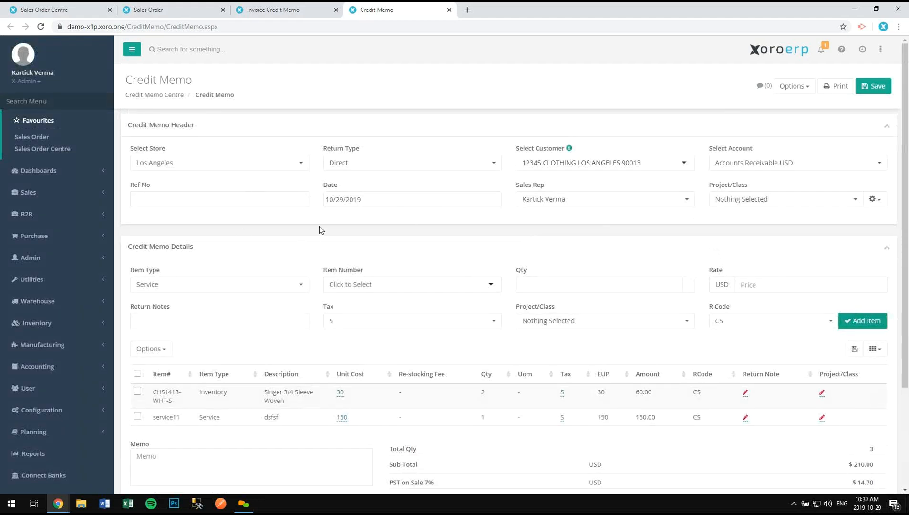
# - Save the direct credit memo as LA01-C000061 and return to the Credit Memo Centre list
pyautogui.click(866, 91)
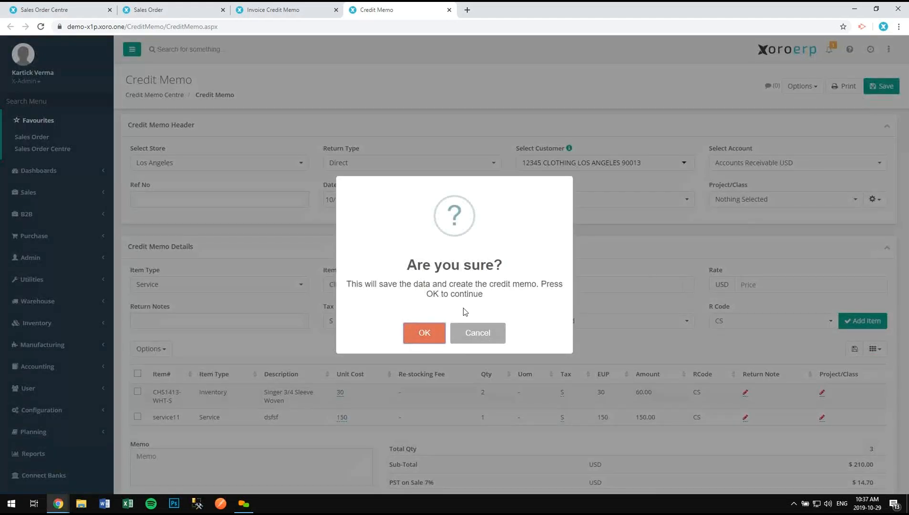
pyautogui.click(440, 333)
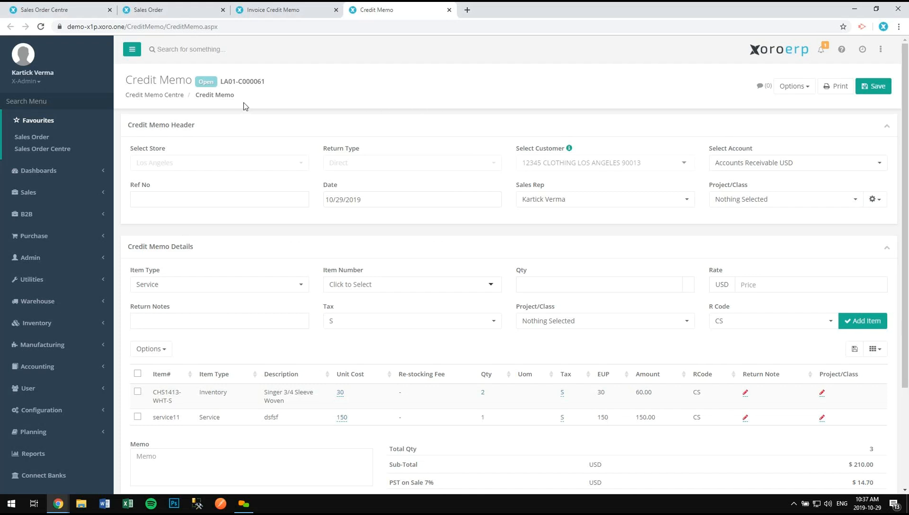
pyautogui.click(169, 96)
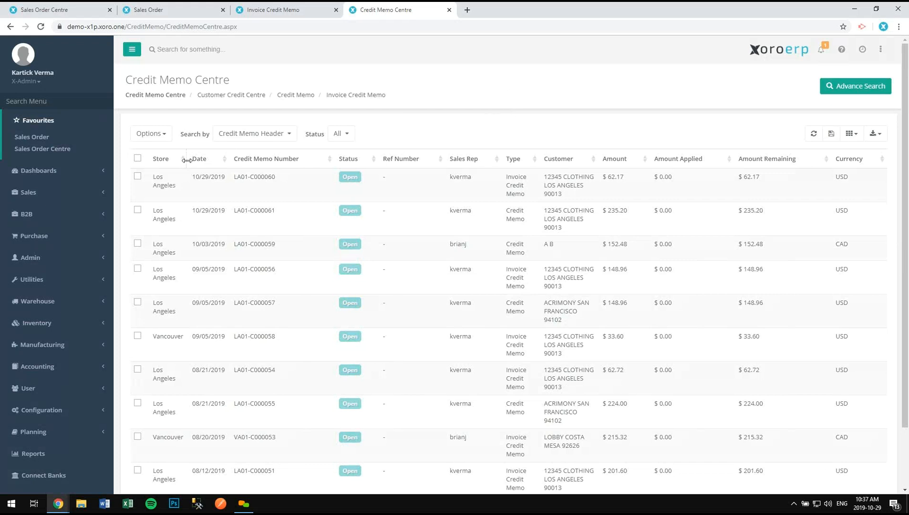
# - Open Customer Info through the 'info' menu search and load 12345 CLOTHING LOS ANGELES 90013
pyautogui.click(63, 104)
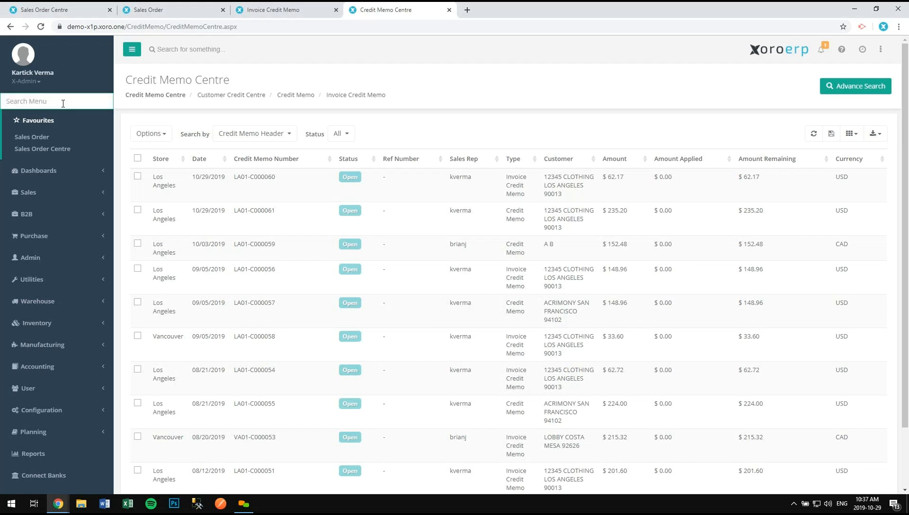
pyautogui.write('info')
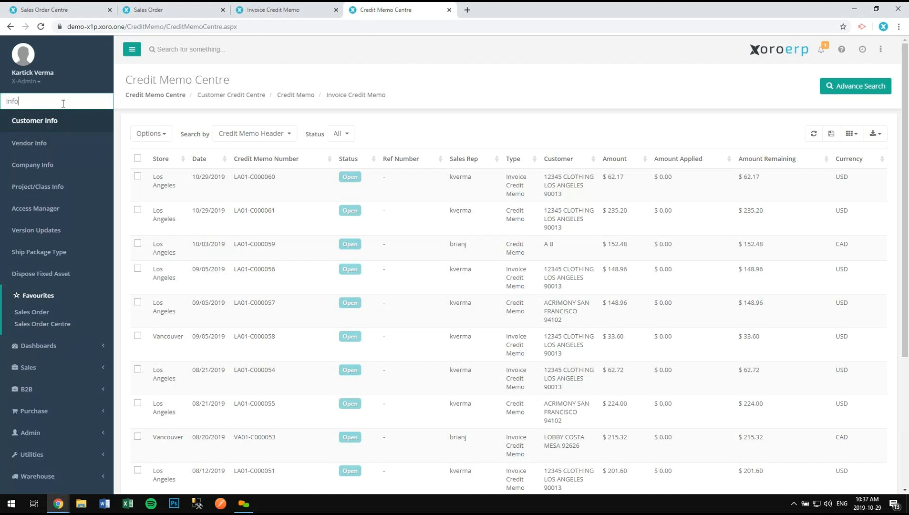
pyautogui.press('Return')
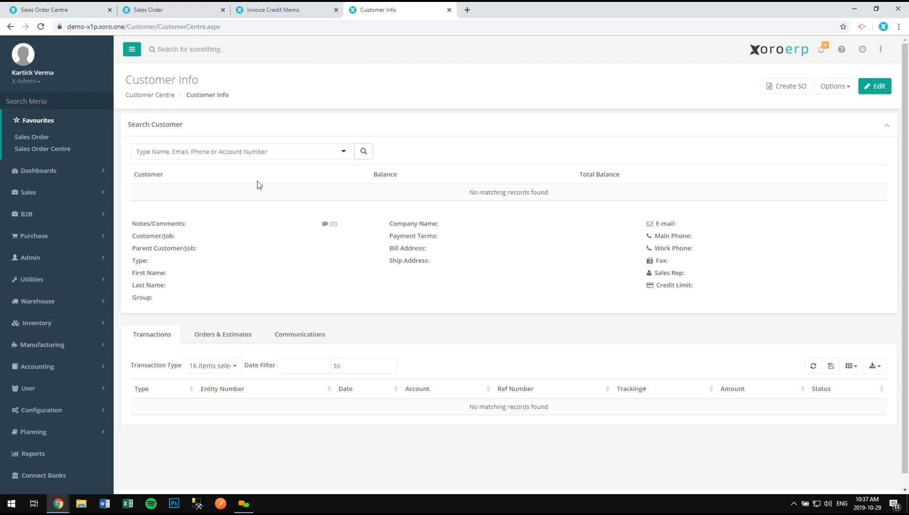
pyautogui.click(158, 152)
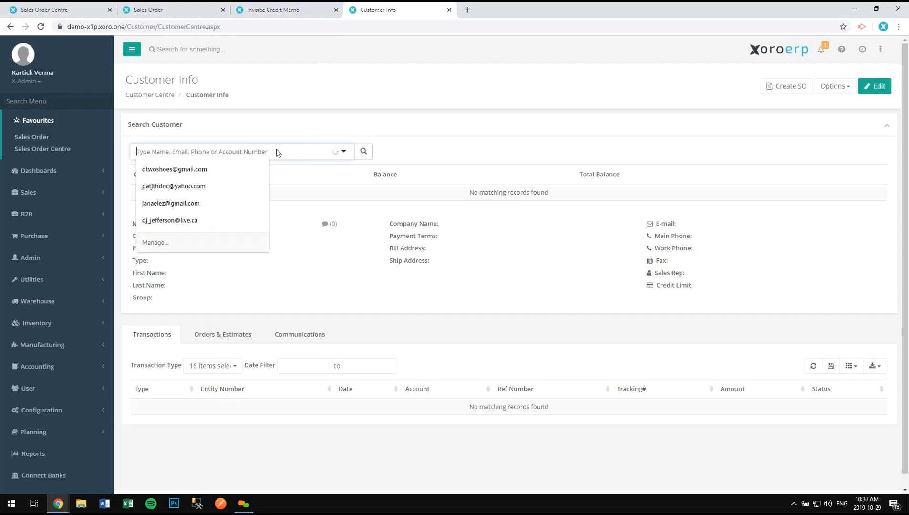
pyautogui.click(306, 197)
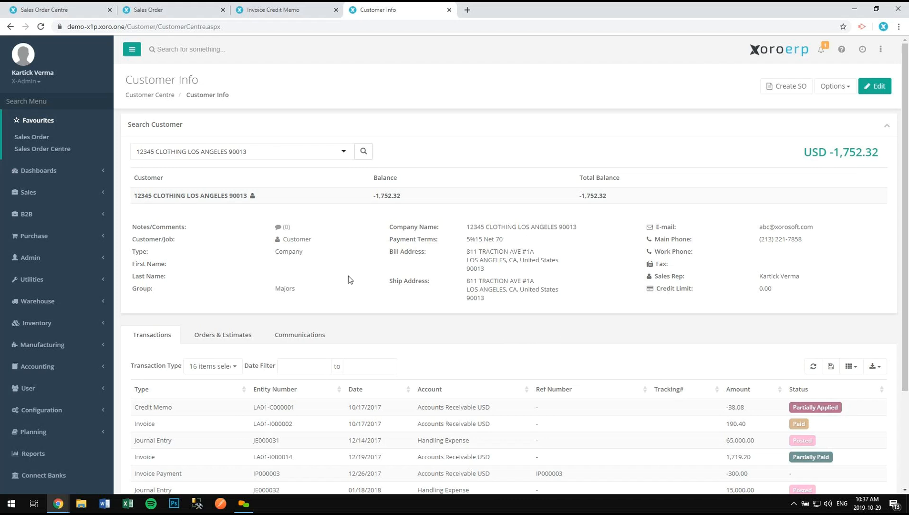
pyautogui.scroll(-3, 273, 268)
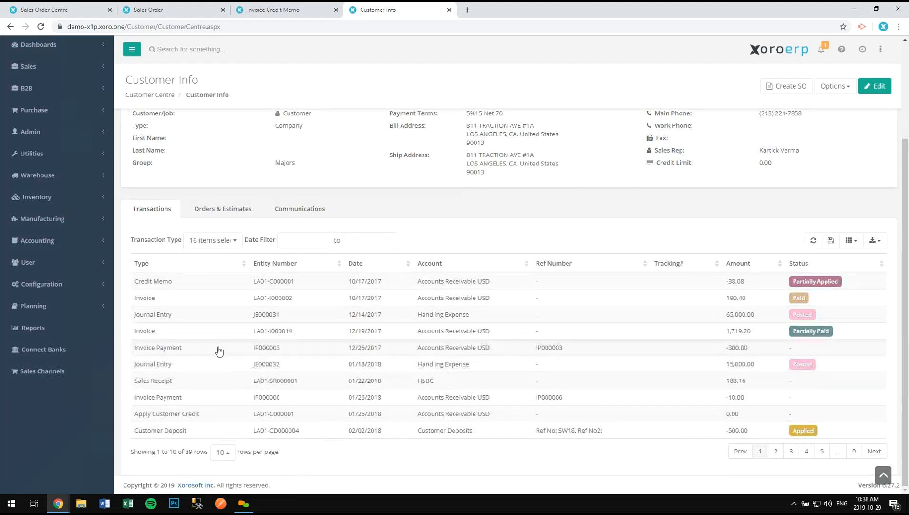
# - Show more transactions per page and limit the transaction type to invoices only
pyautogui.click(233, 457)
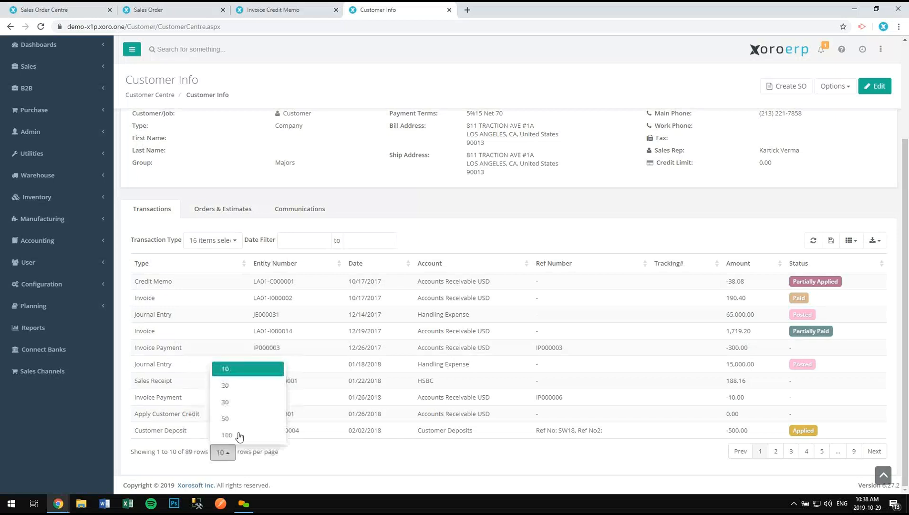
pyautogui.click(238, 427)
pyautogui.click(233, 240)
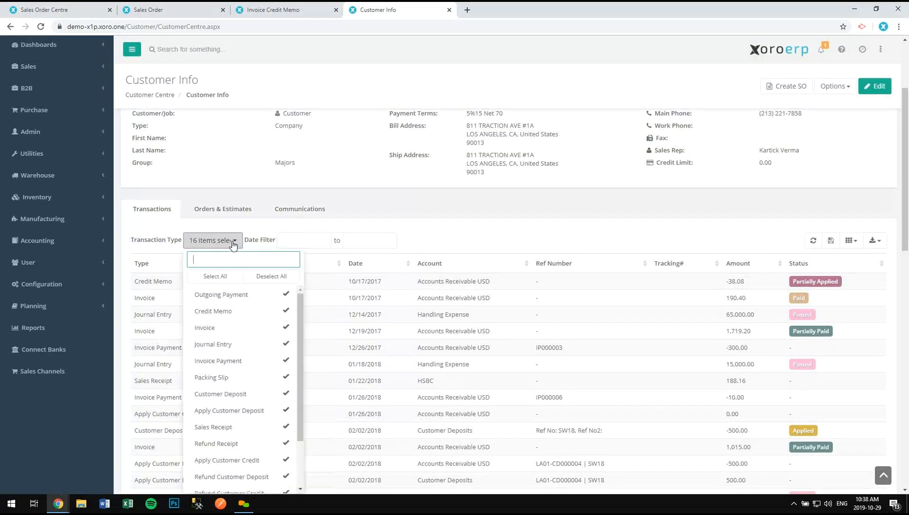
pyautogui.click(270, 281)
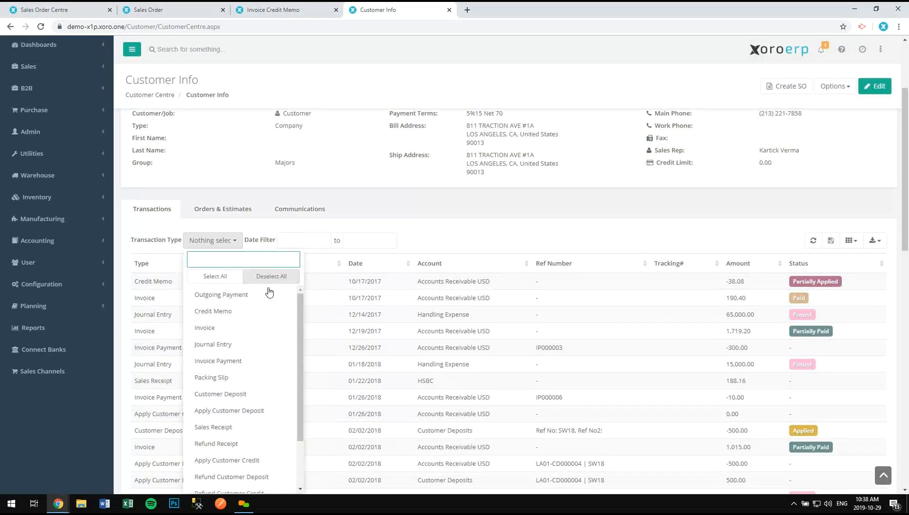
pyautogui.click(262, 331)
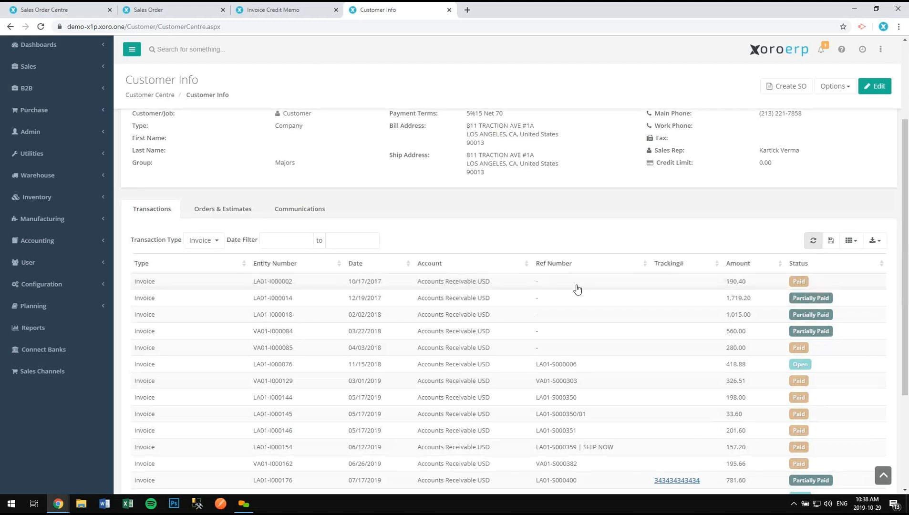
# - Filter the invoices to 08/01/2019 through 08/31/2019 and reload the list
pyautogui.click(287, 241)
pyautogui.click(274, 97)
pyautogui.click(275, 97)
pyautogui.click(325, 124)
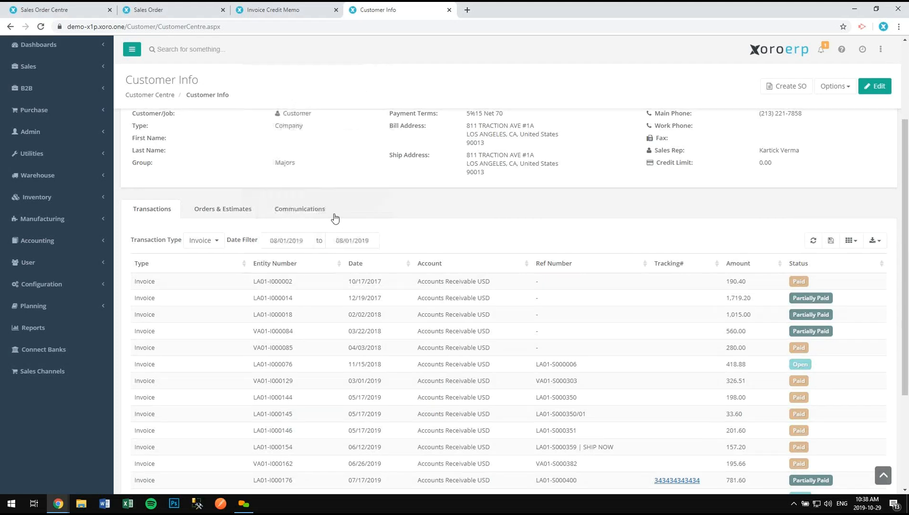
pyautogui.click(352, 242)
pyautogui.click(420, 184)
pyautogui.click(814, 240)
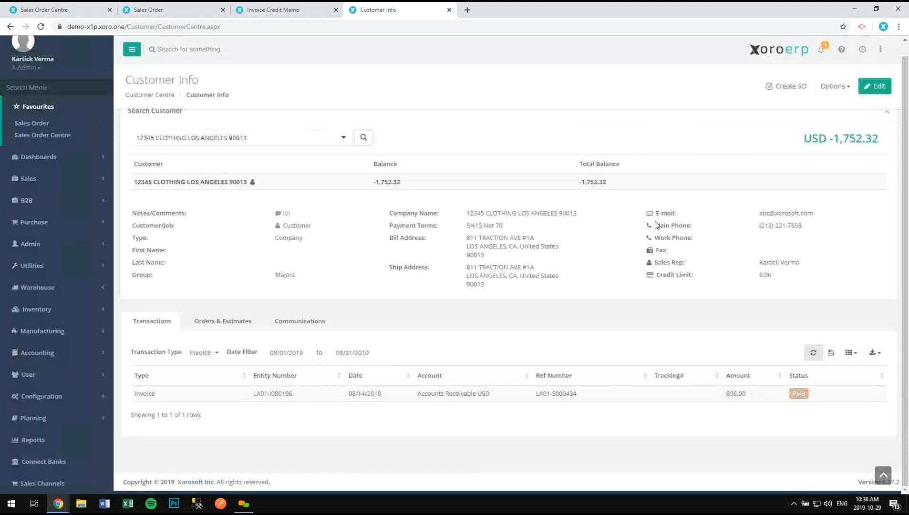
# - Review invoice LA01-I000196's details, then show the customer's Orders & Estimates
pyautogui.doubleClick(490, 395)
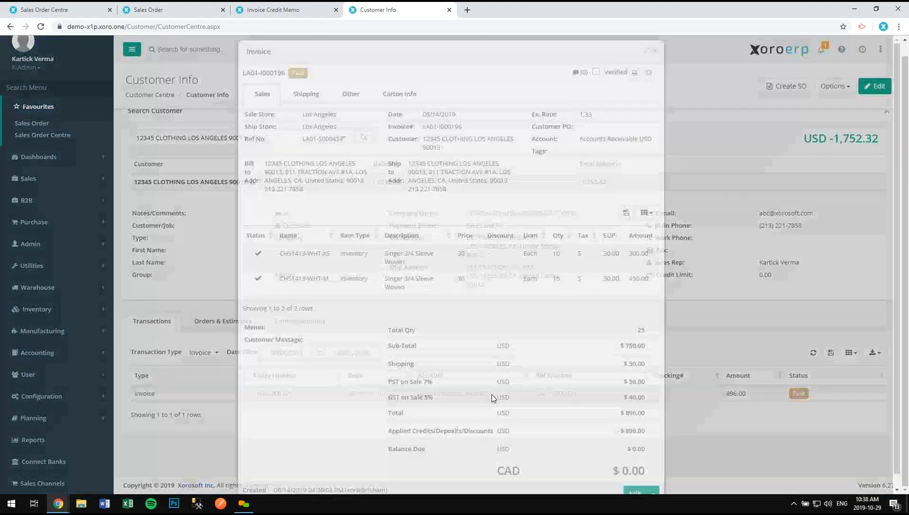
pyautogui.scroll(-1, 671, 476)
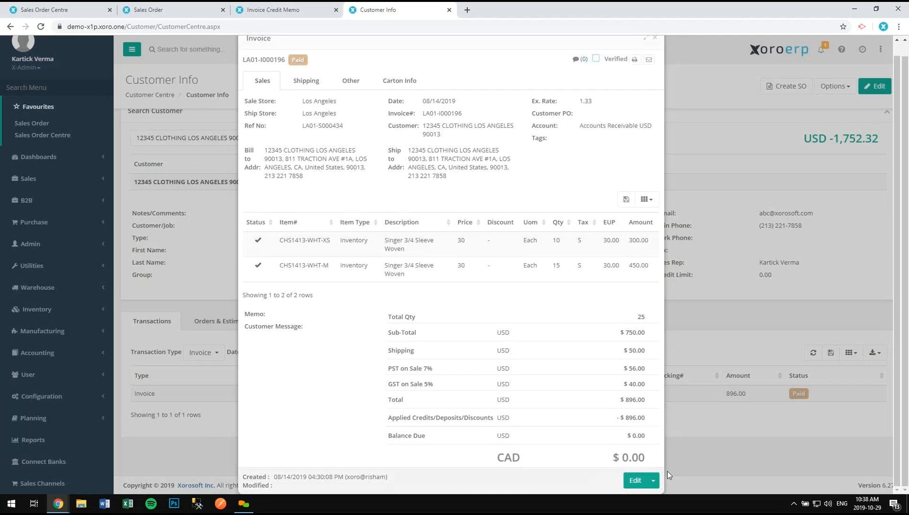
pyautogui.click(668, 469)
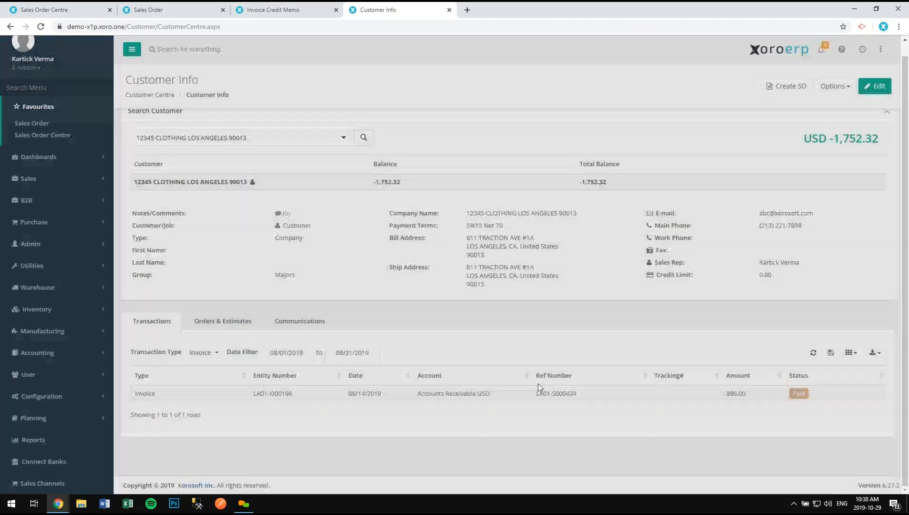
pyautogui.click(222, 322)
pyautogui.scroll(-3, 230, 341)
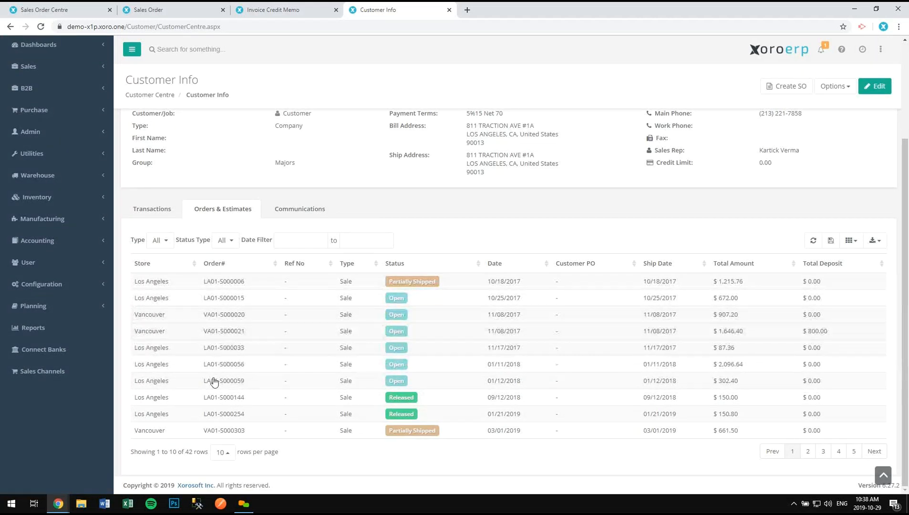
# - Check sales order LA01-S000006 and the status filter, then view the customer's Communications
pyautogui.click(259, 283)
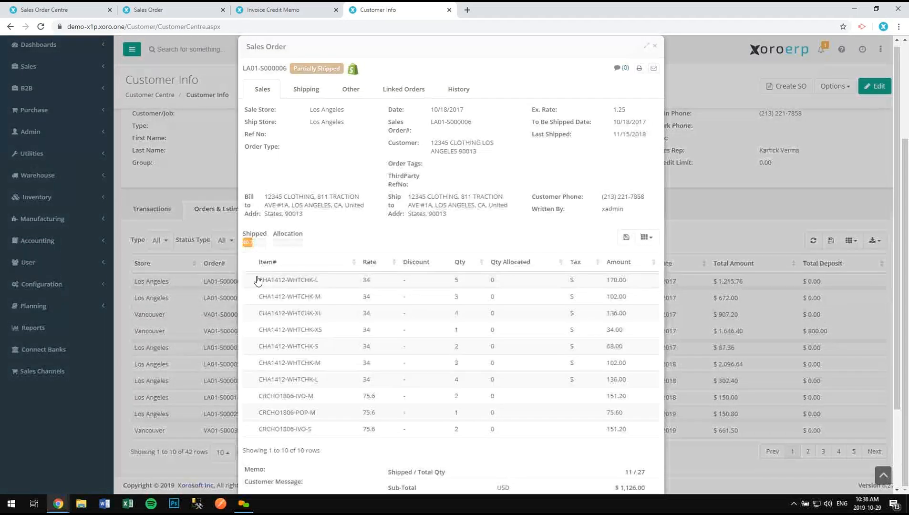
pyautogui.press('Escape')
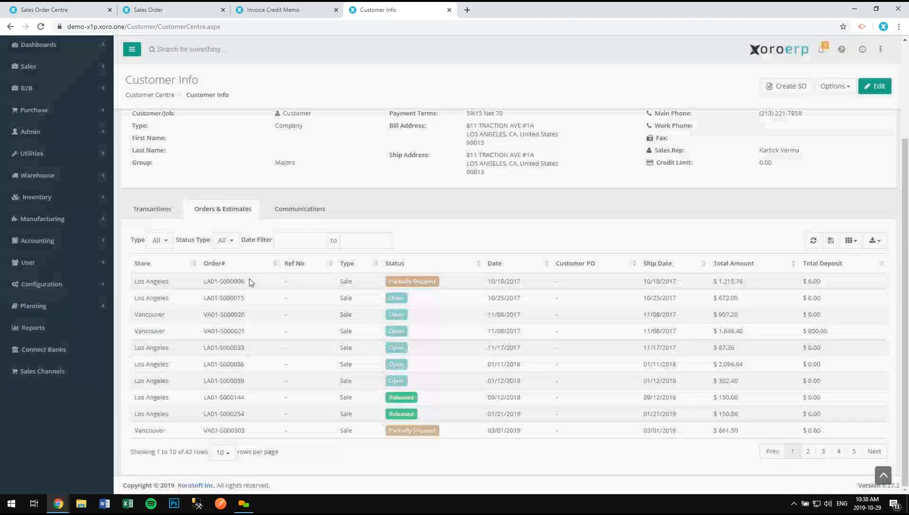
pyautogui.click(237, 241)
pyautogui.click(284, 220)
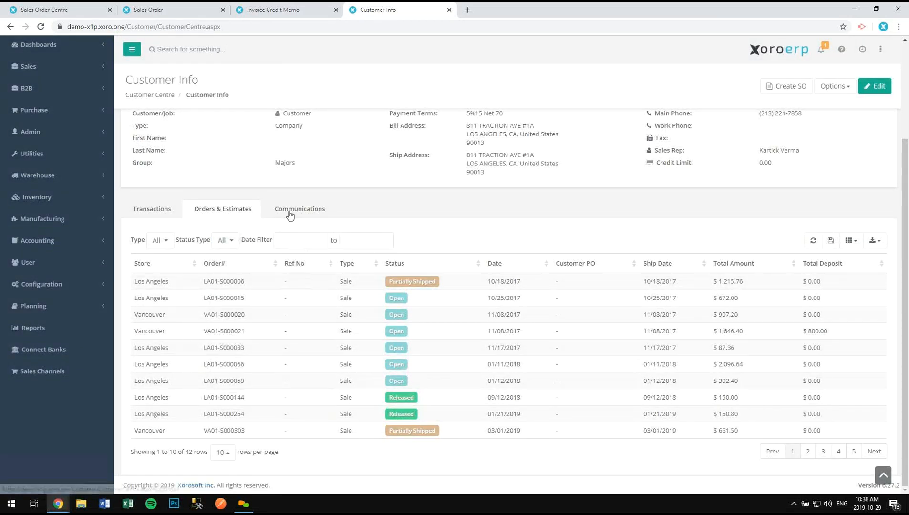
pyautogui.click(288, 214)
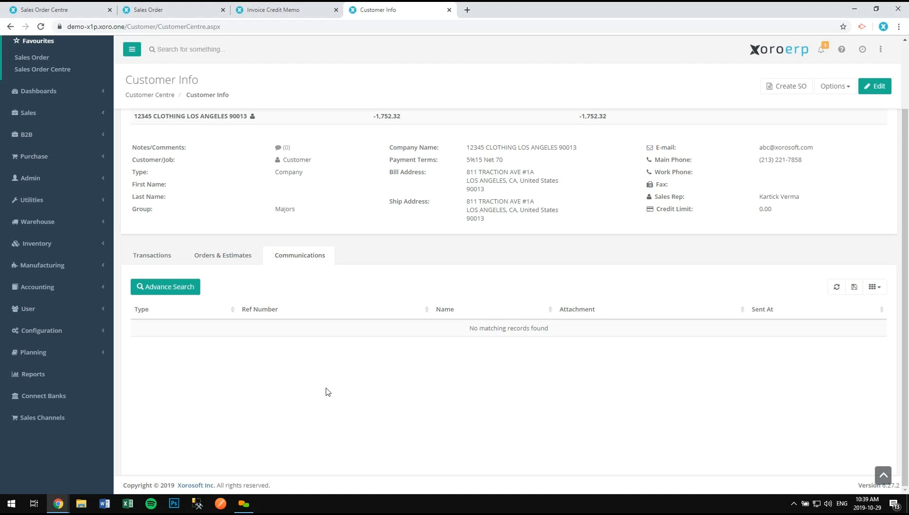
pyautogui.scroll(2, 715, 246)
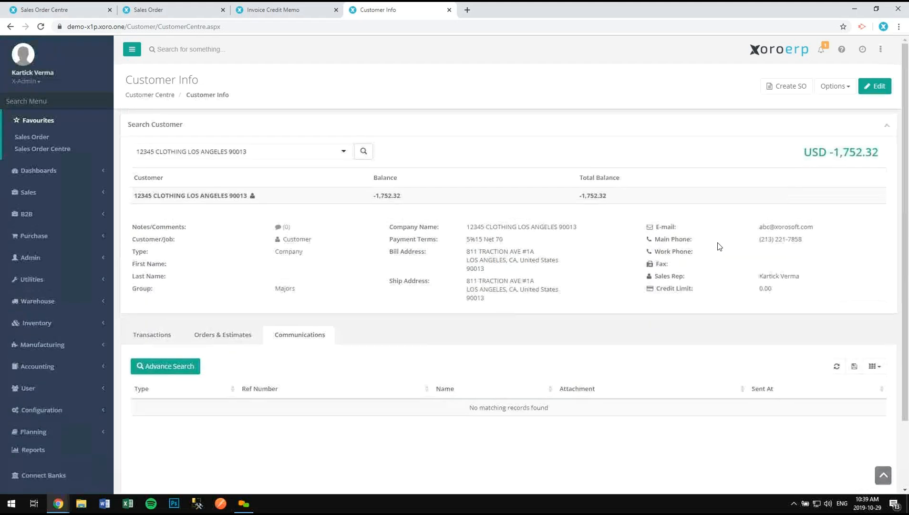
pyautogui.click(834, 92)
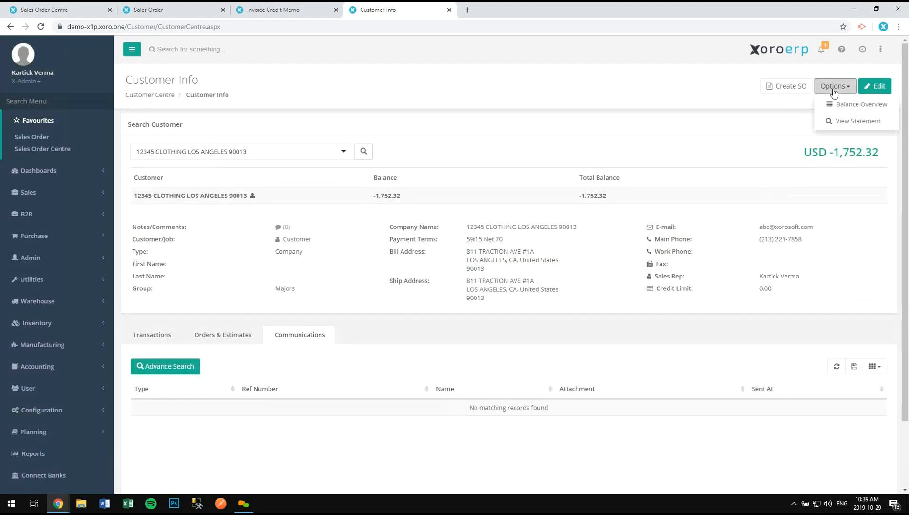
pyautogui.click(842, 122)
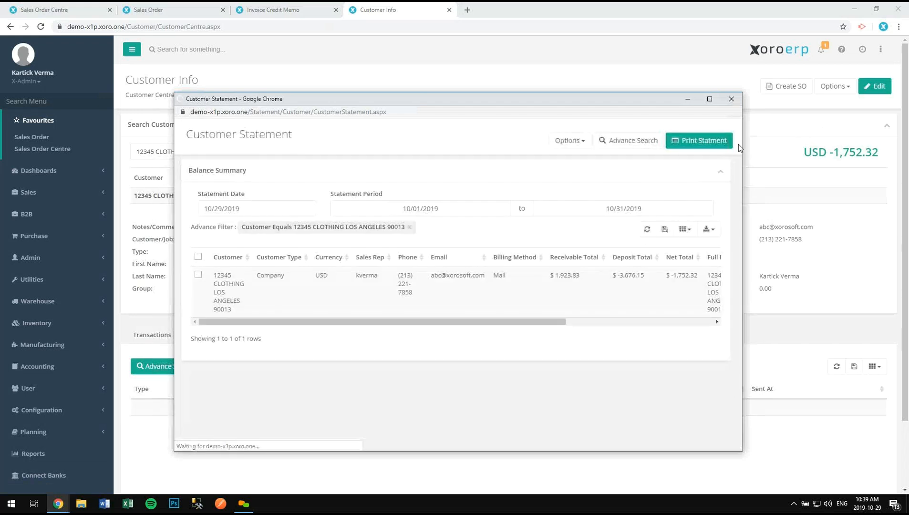
pyautogui.moveTo(556, 324); pyautogui.dragTo(495, 321)
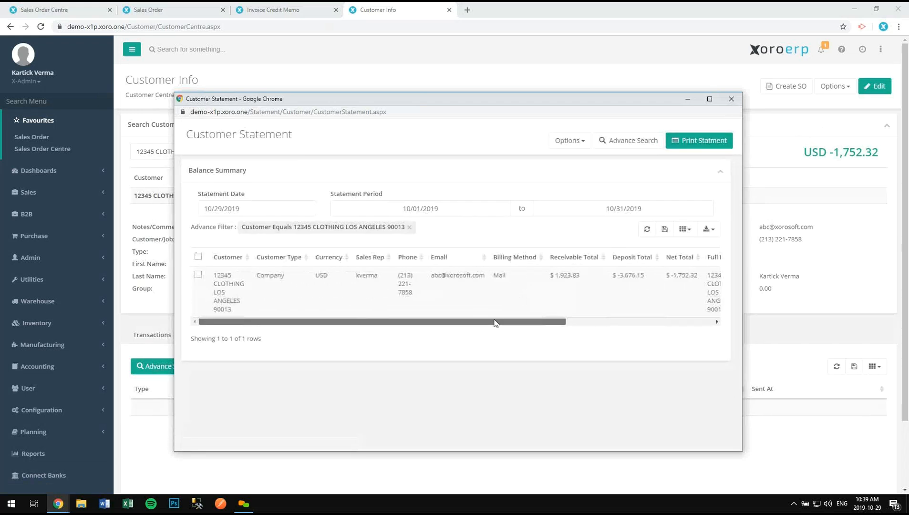
pyautogui.click(228, 282)
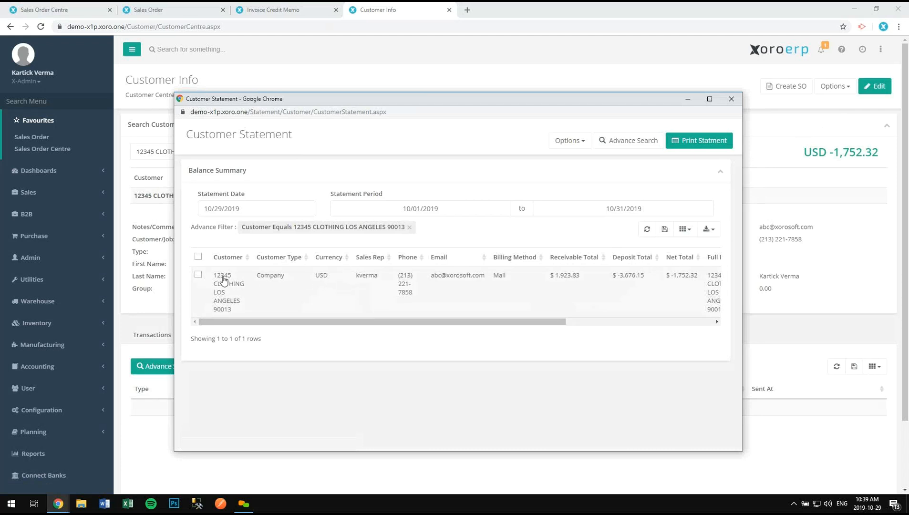
pyautogui.click(698, 148)
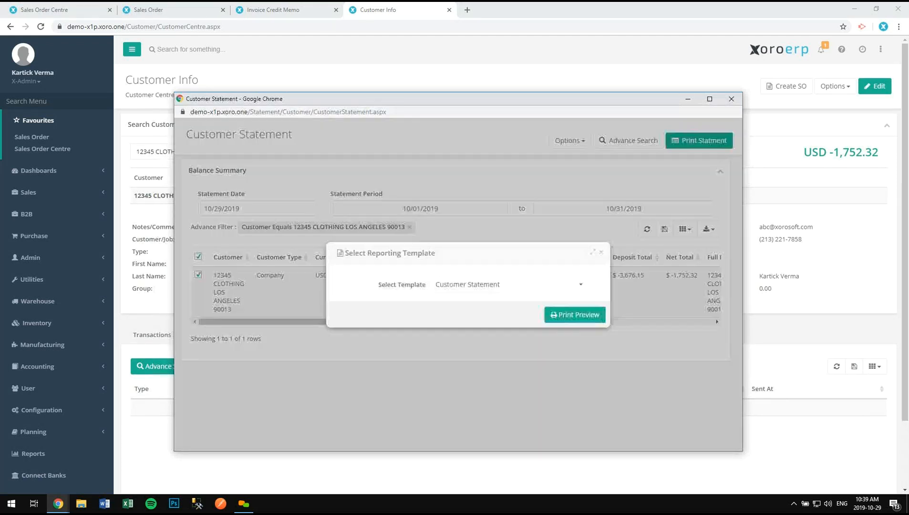
pyautogui.click(588, 317)
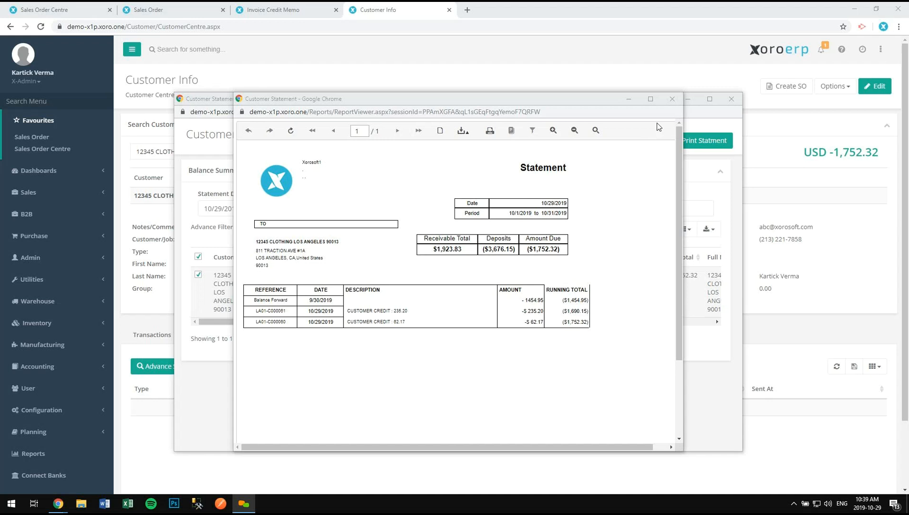
pyautogui.click(672, 99)
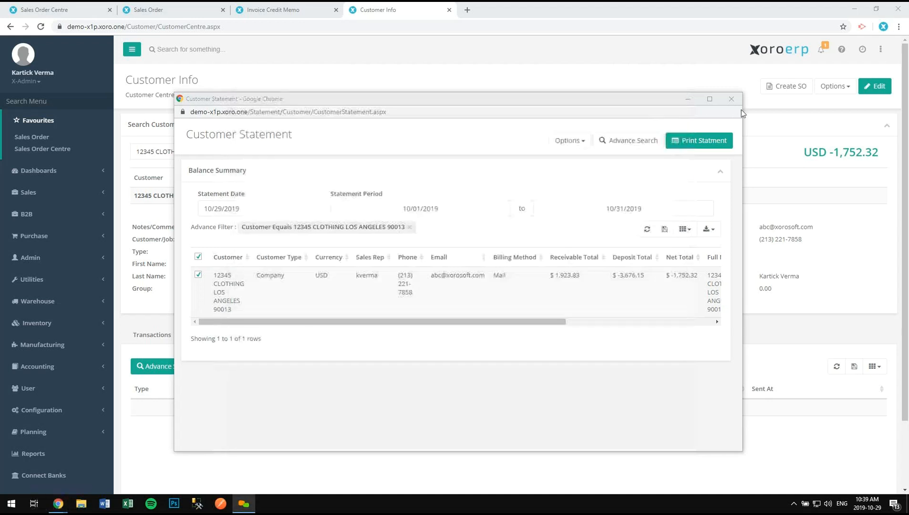
pyautogui.click(733, 98)
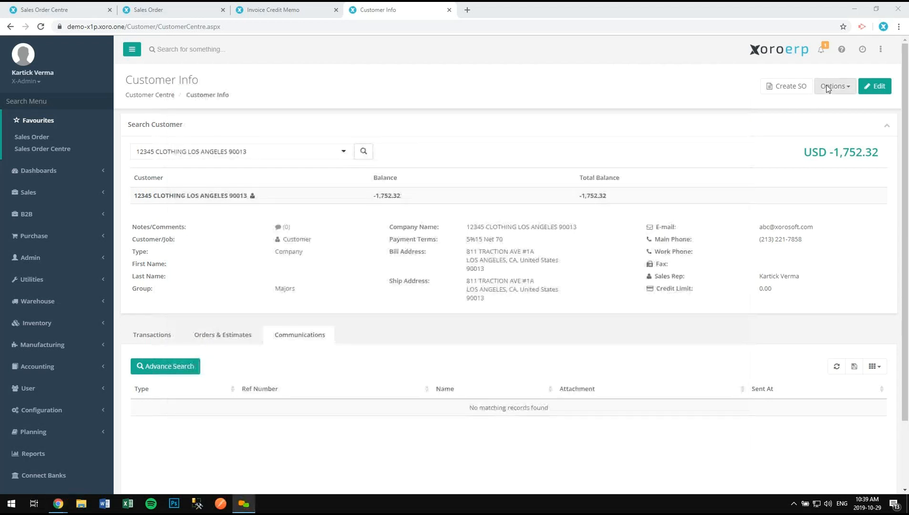
pyautogui.click(828, 87)
pyautogui.click(841, 104)
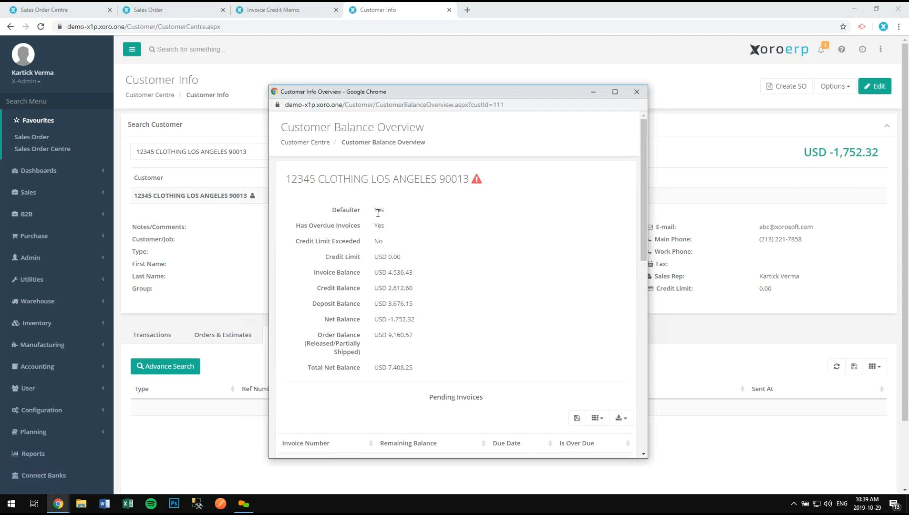
pyautogui.scroll(-4, 386, 343)
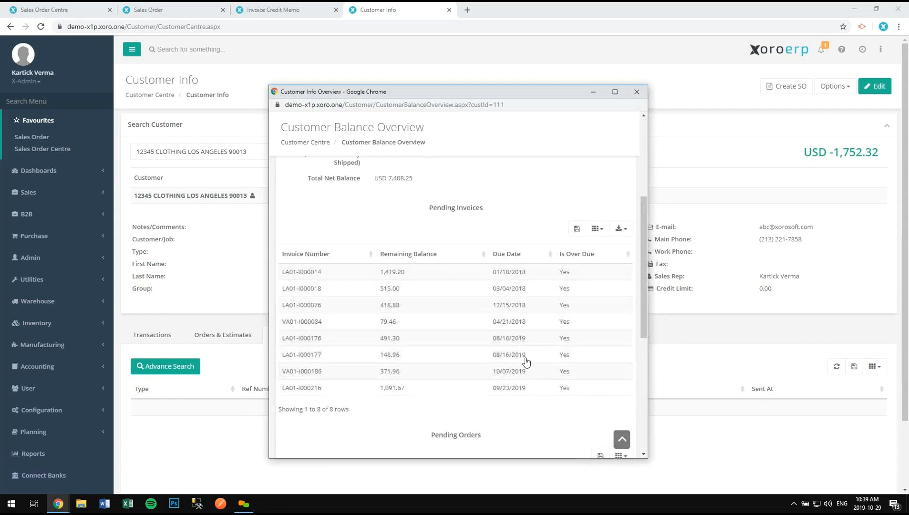
pyautogui.scroll(-2, 515, 383)
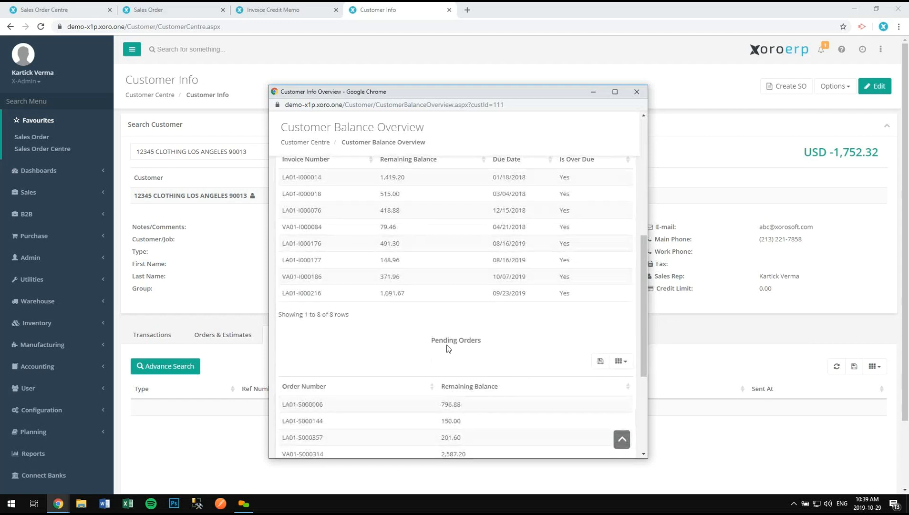
pyautogui.scroll(-3, 446, 351)
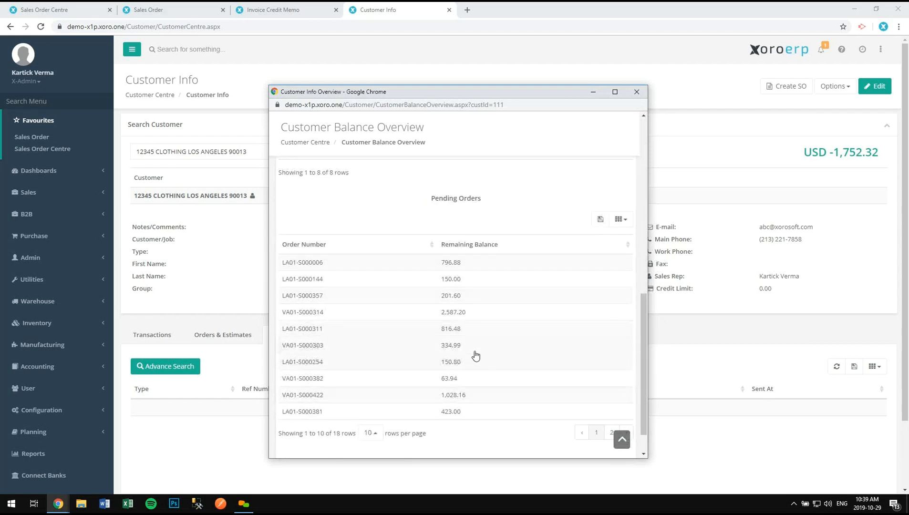
pyautogui.click(642, 92)
pyautogui.click(859, 90)
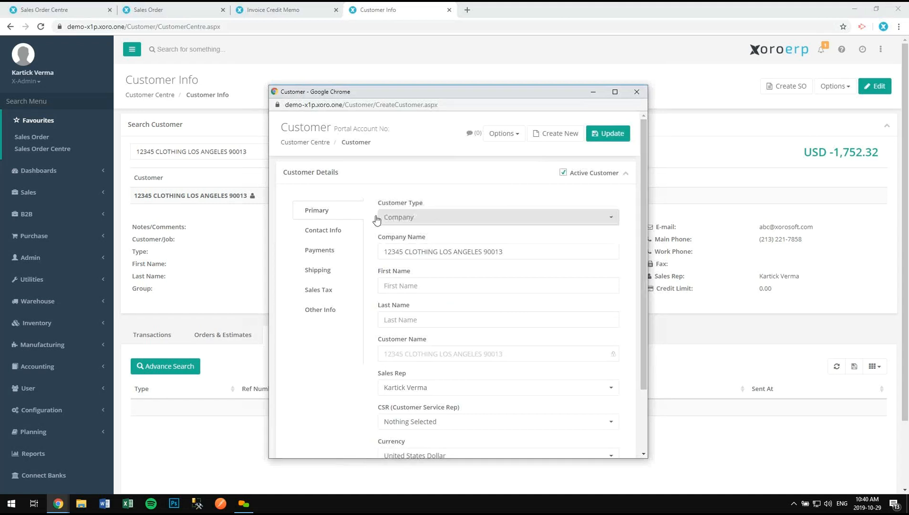
pyautogui.click(351, 232)
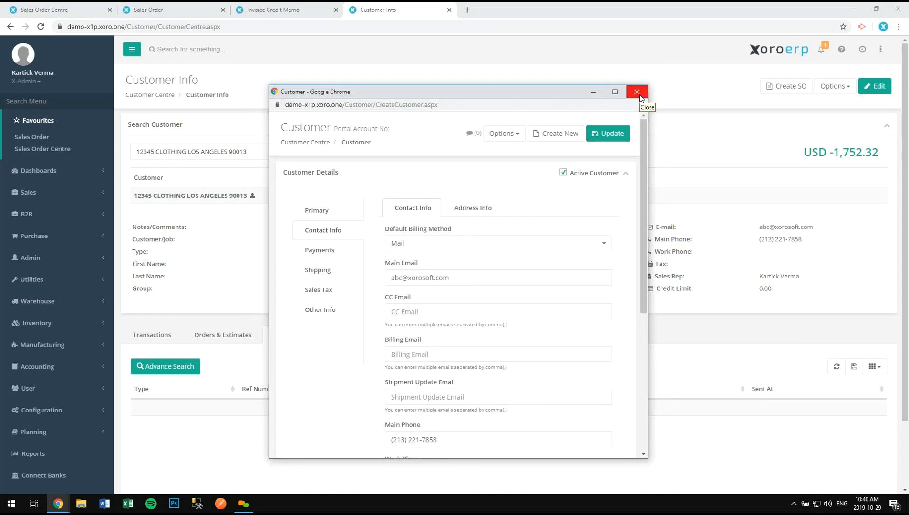
pyautogui.click(638, 94)
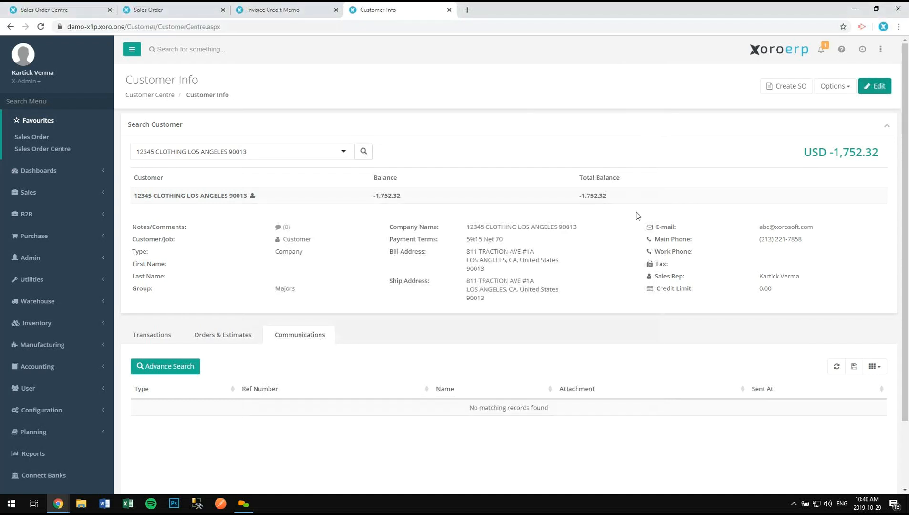
# - Open the balance breakdown and review the customer's invoice, credit and deposit lists
pyautogui.click(858, 156)
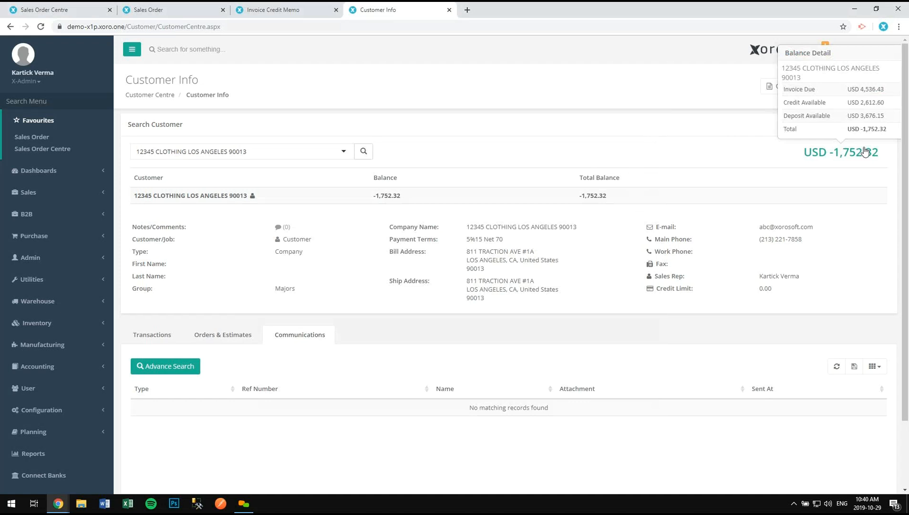
pyautogui.click(874, 94)
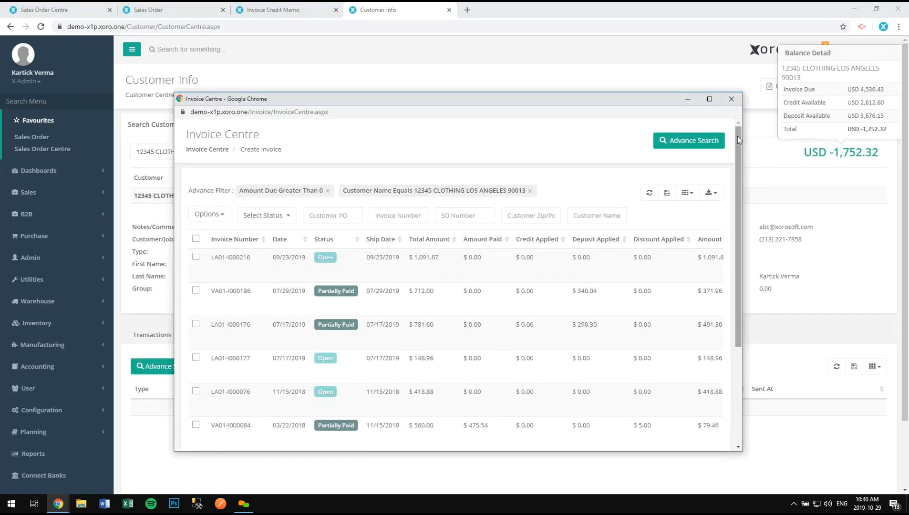
pyautogui.moveTo(738, 150)
pyautogui.mouseDown()
pyautogui.moveTo(738, 242)
pyautogui.moveTo(748, 138)
pyautogui.mouseUp()
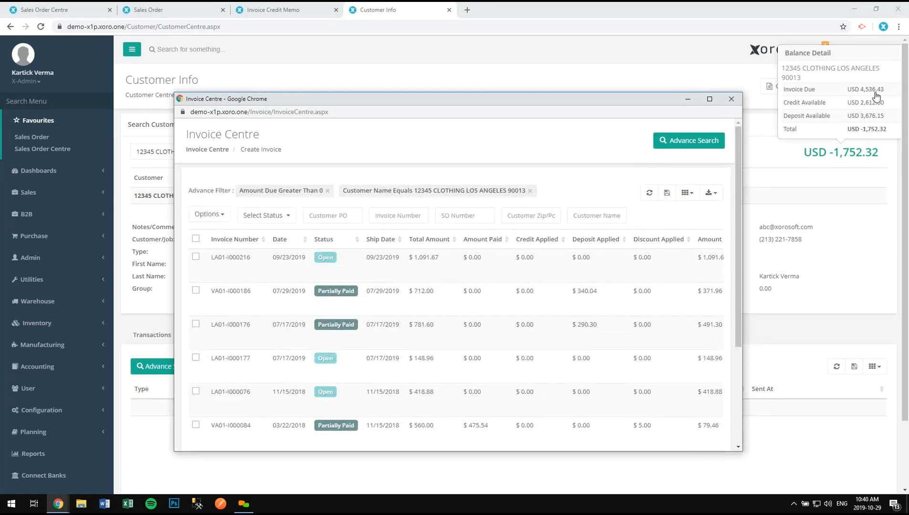
pyautogui.click(731, 99)
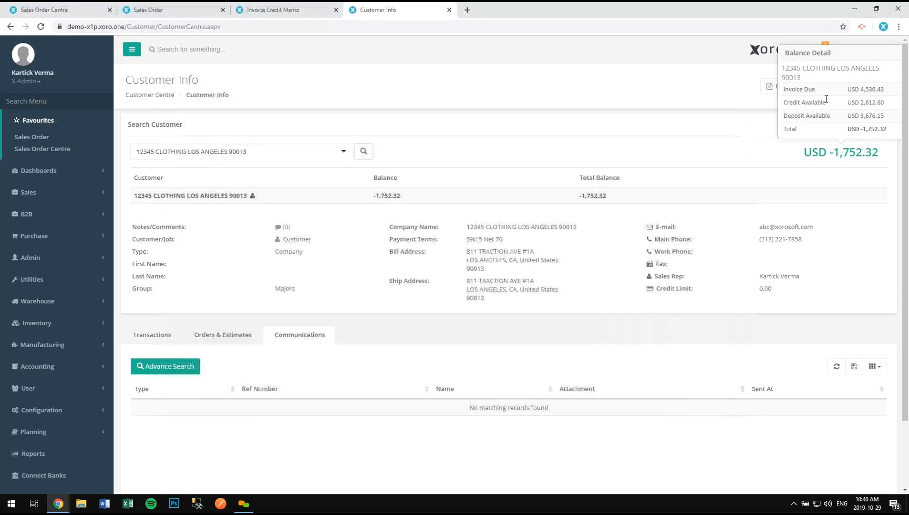
pyautogui.click(876, 104)
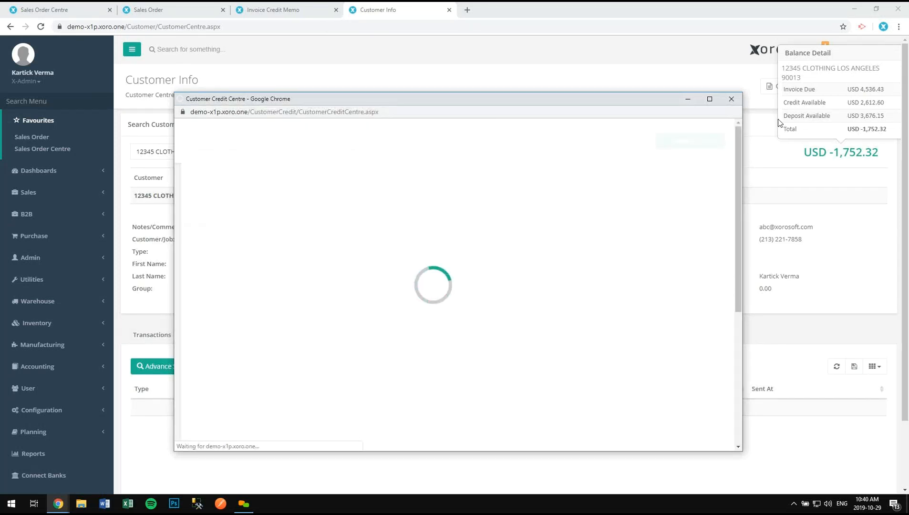
pyautogui.click(731, 100)
pyautogui.click(865, 117)
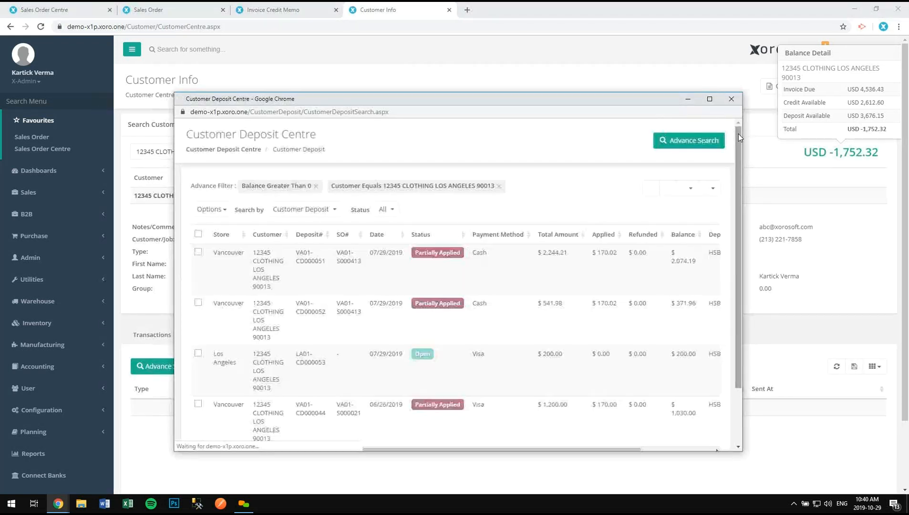
pyautogui.moveTo(738, 133); pyautogui.dragTo(738, 143)
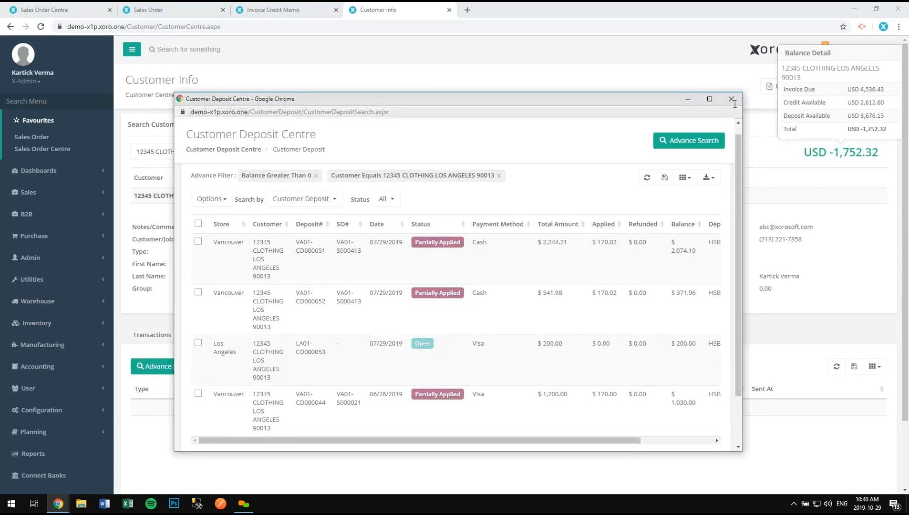
pyautogui.click(731, 99)
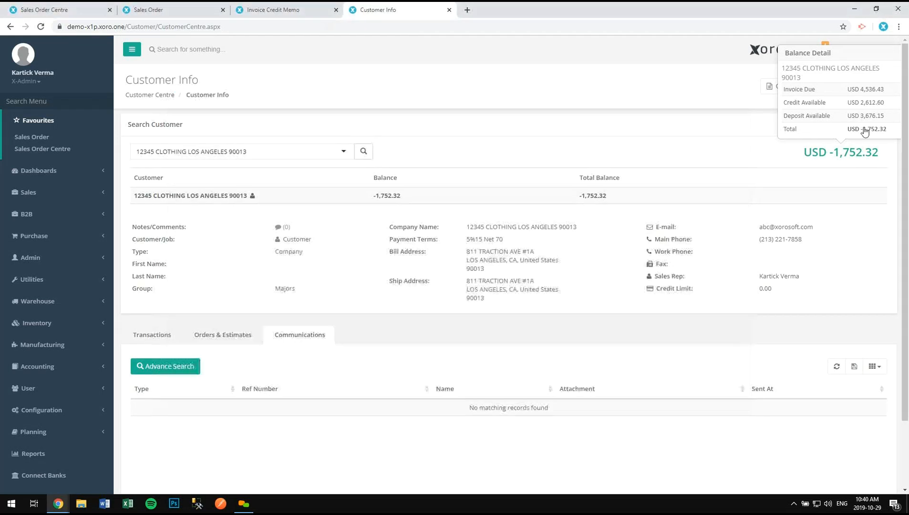
# - Review the Customer Balance Detail report totalling ($1,752.32), then close it
pyautogui.click(865, 131)
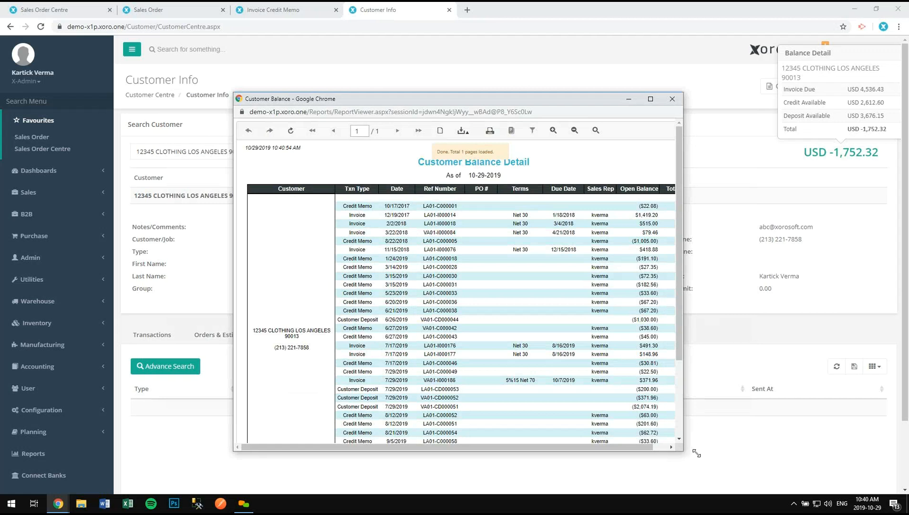
pyautogui.moveTo(696, 453); pyautogui.dragTo(851, 477)
pyautogui.scroll(-2, 773, 429)
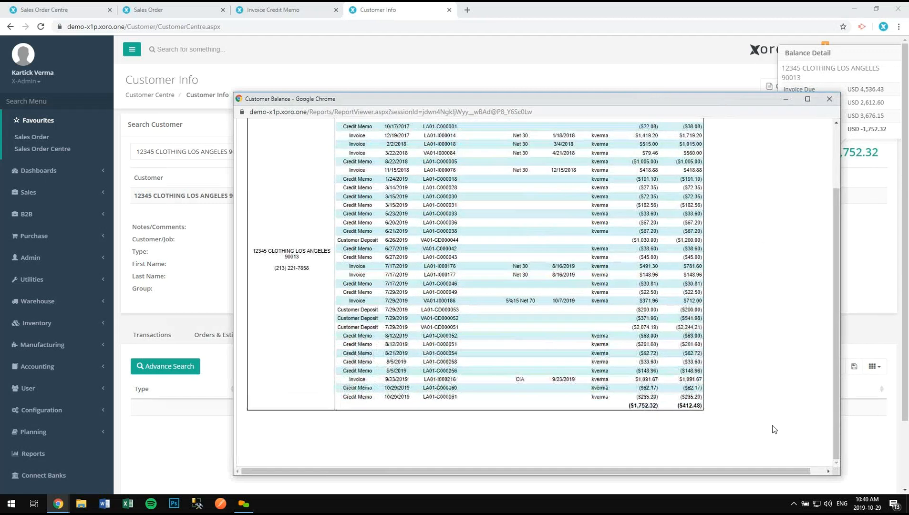
pyautogui.scroll(2, 774, 428)
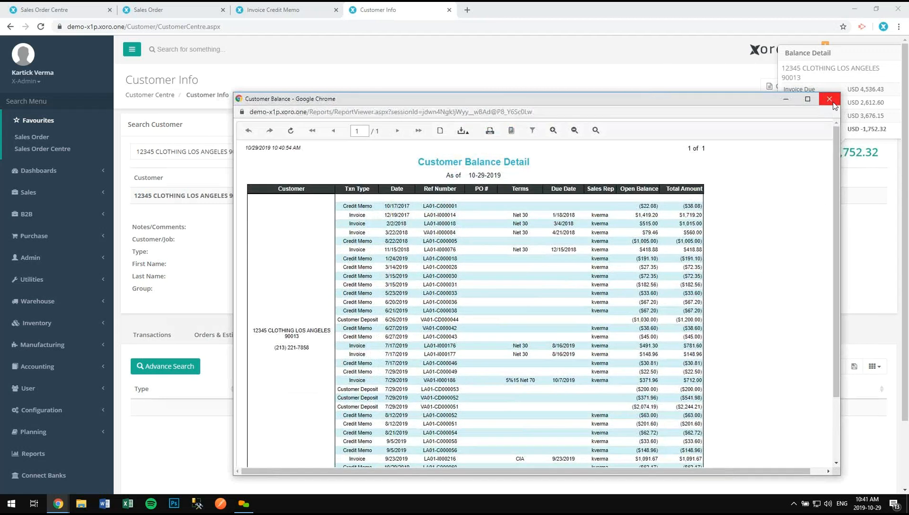
pyautogui.click(834, 105)
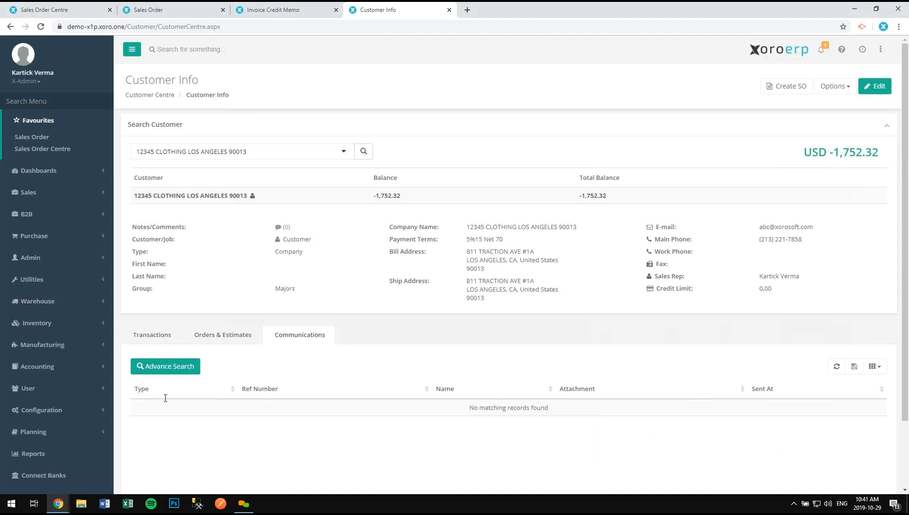
# - List the Sales reports in the Report Library and view the Sales By Item Summary report
pyautogui.click(70, 456)
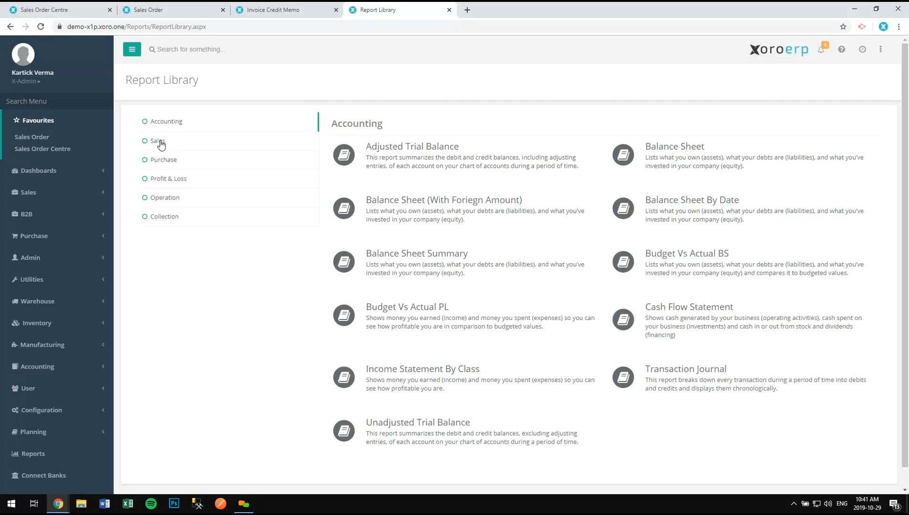
pyautogui.click(161, 145)
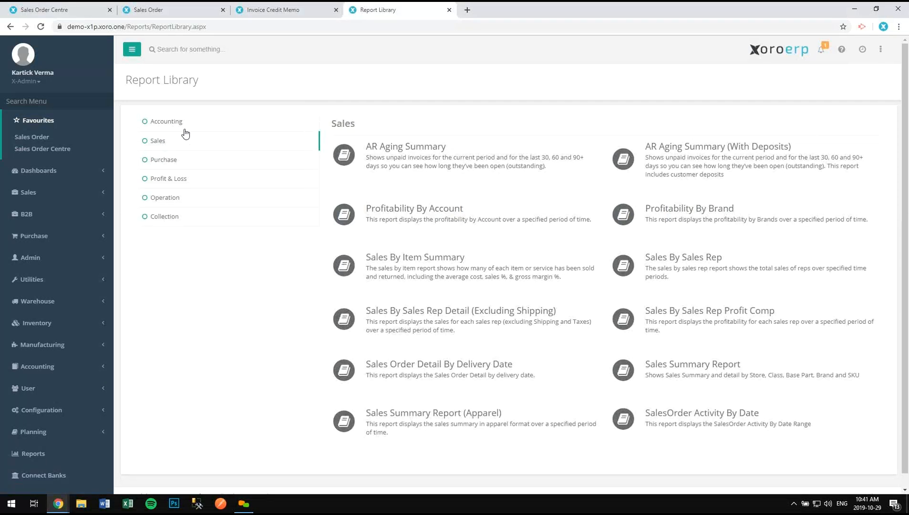
pyautogui.click(436, 258)
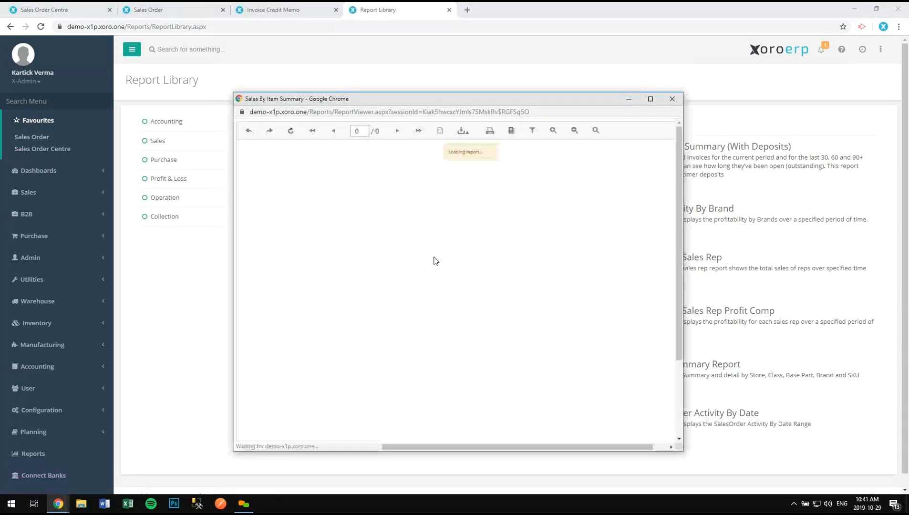
pyautogui.moveTo(683, 153); pyautogui.dragTo(865, 162)
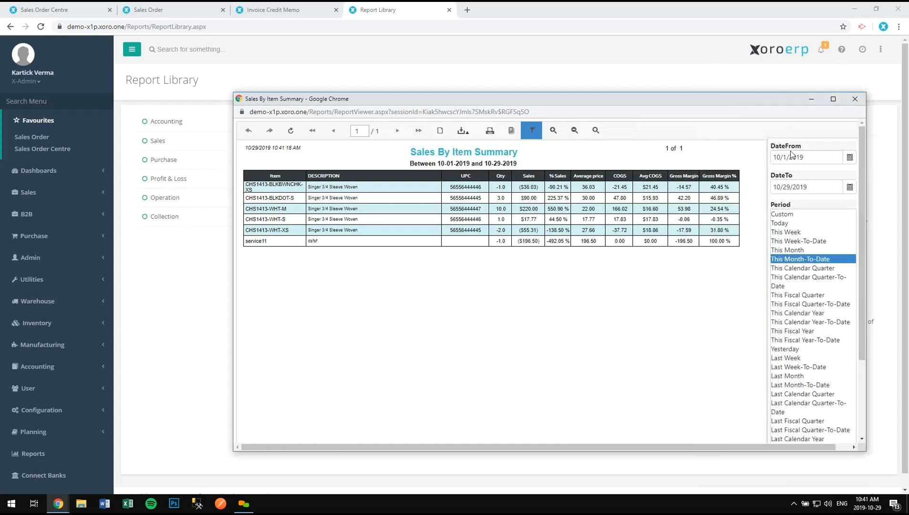
pyautogui.click(861, 104)
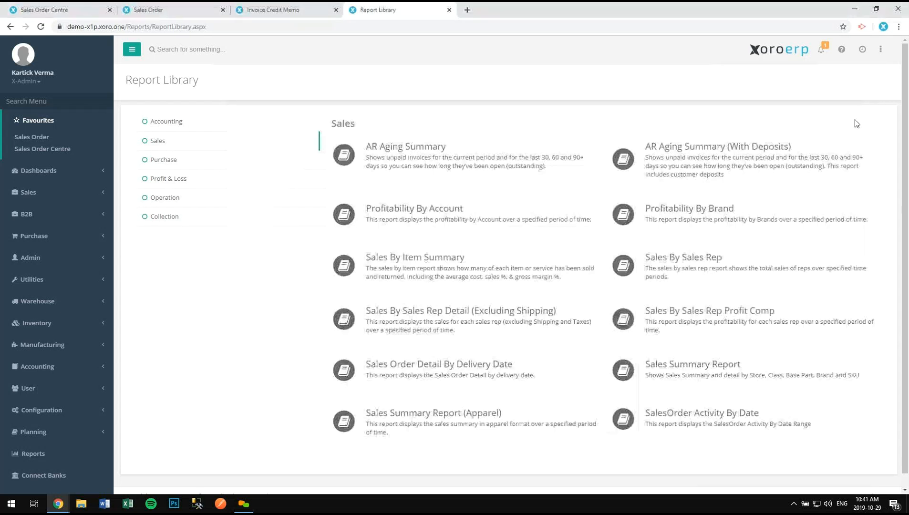
# - Preview the Sales By Sales Rep report ($4,969.27 sales) with an edited To Date, then close it
pyautogui.click(698, 260)
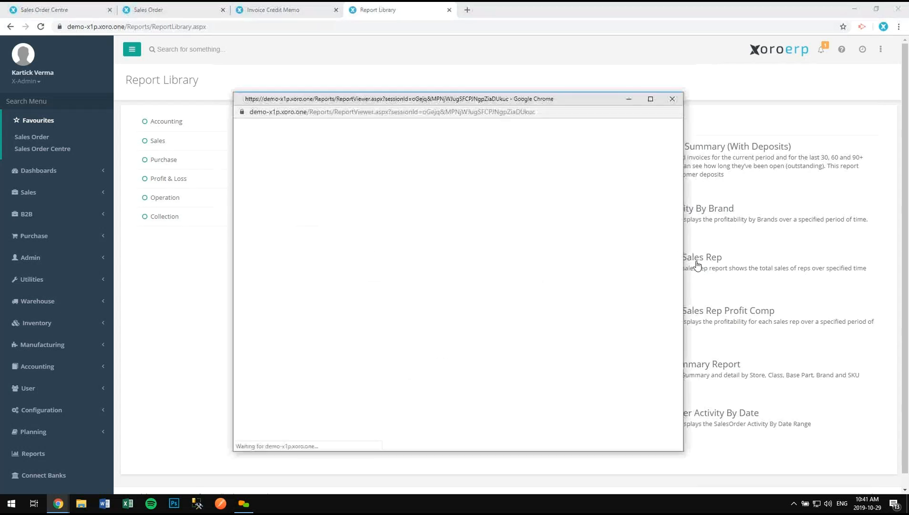
pyautogui.moveTo(791, 294); pyautogui.dragTo(790, 294)
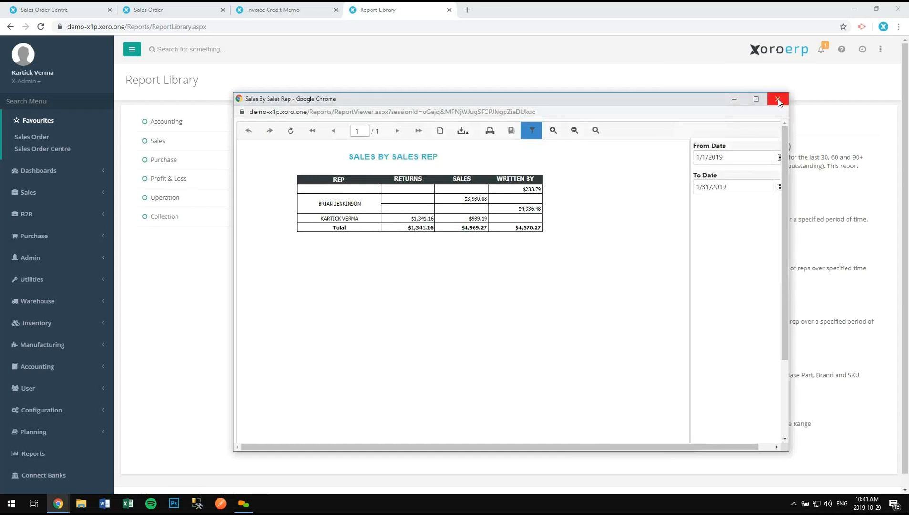
pyautogui.moveTo(789, 179); pyautogui.dragTo(825, 176)
pyautogui.click(774, 186)
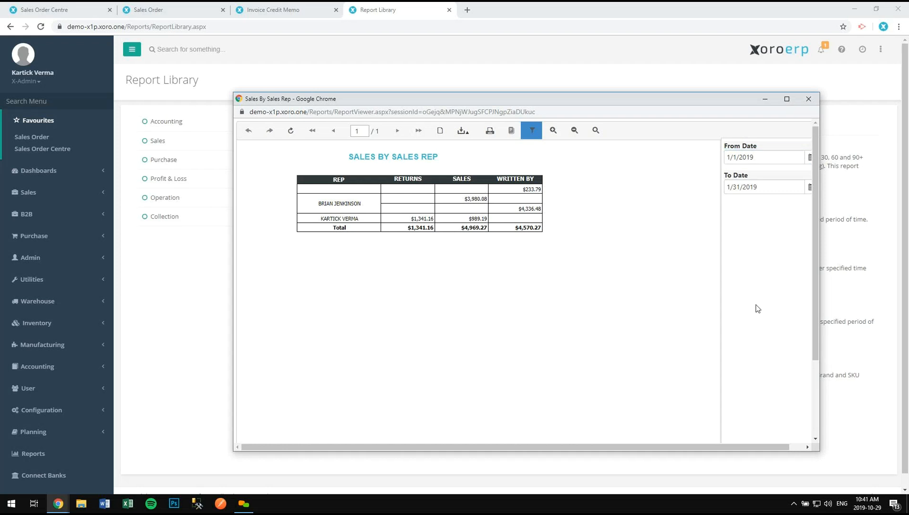
pyautogui.scroll(-2, 772, 356)
pyautogui.click(739, 432)
pyautogui.click(467, 133)
pyautogui.click(809, 99)
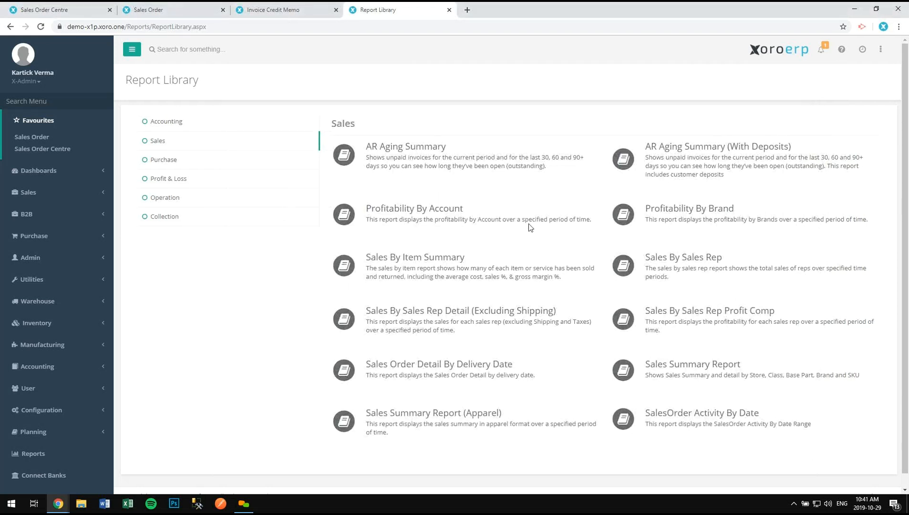
pyautogui.click(487, 365)
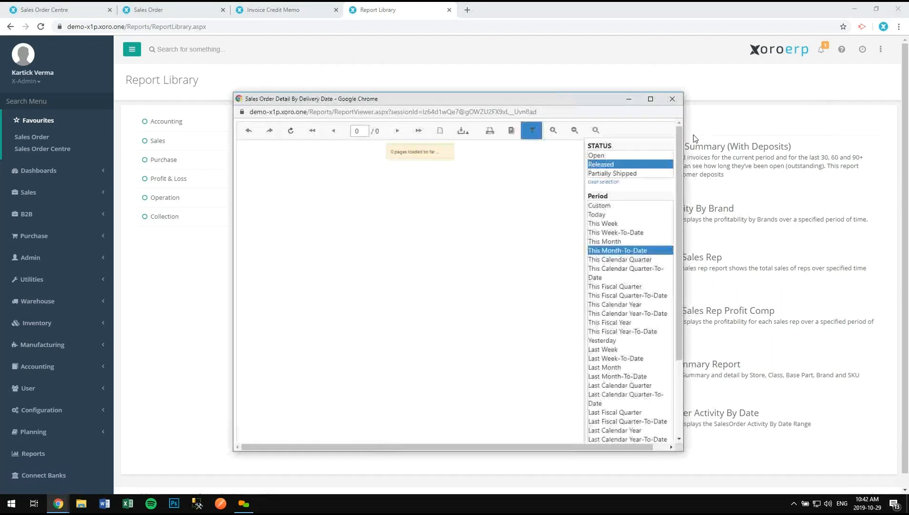
pyautogui.moveTo(689, 141); pyautogui.dragTo(869, 133)
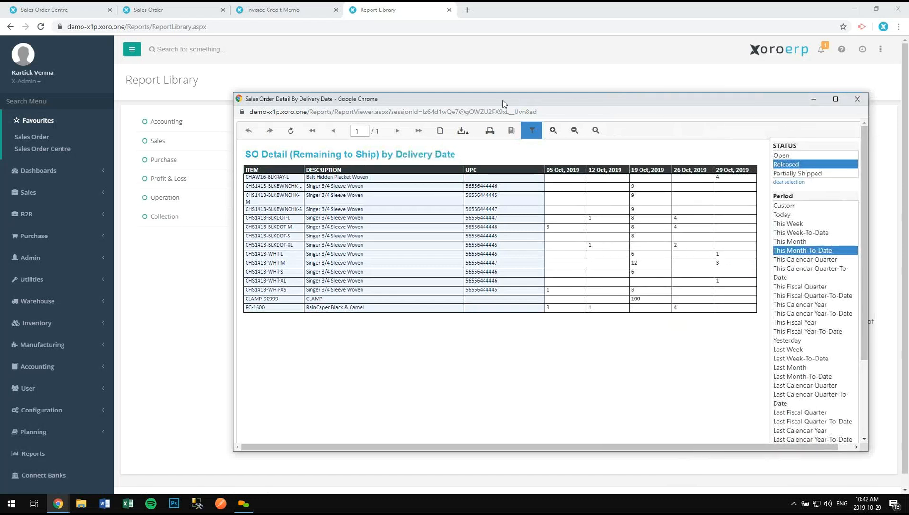
pyautogui.moveTo(459, 100); pyautogui.dragTo(405, 100)
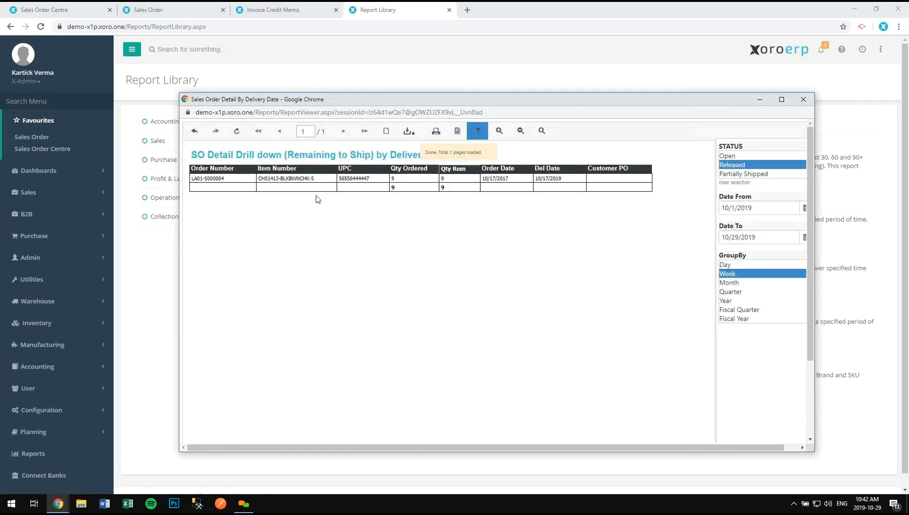
pyautogui.click(803, 100)
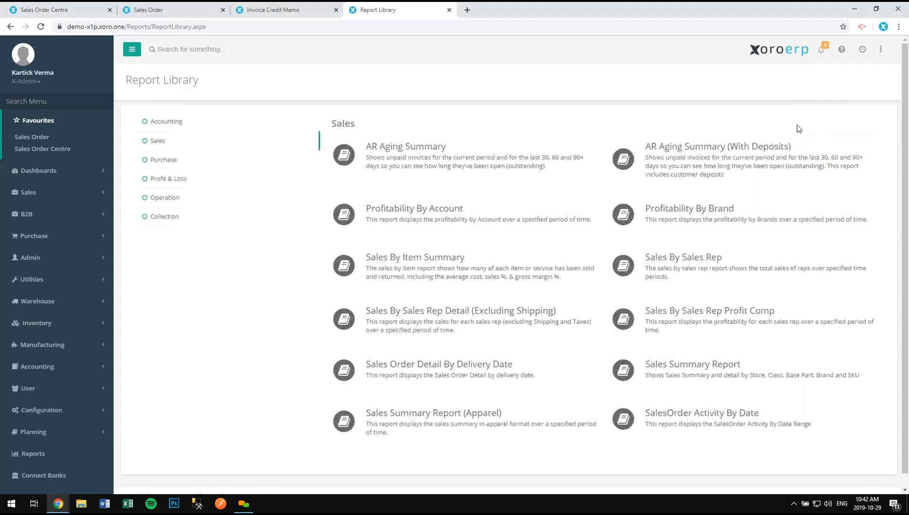
pyautogui.click(693, 213)
pyautogui.moveTo(781, 212); pyautogui.dragTo(878, 206)
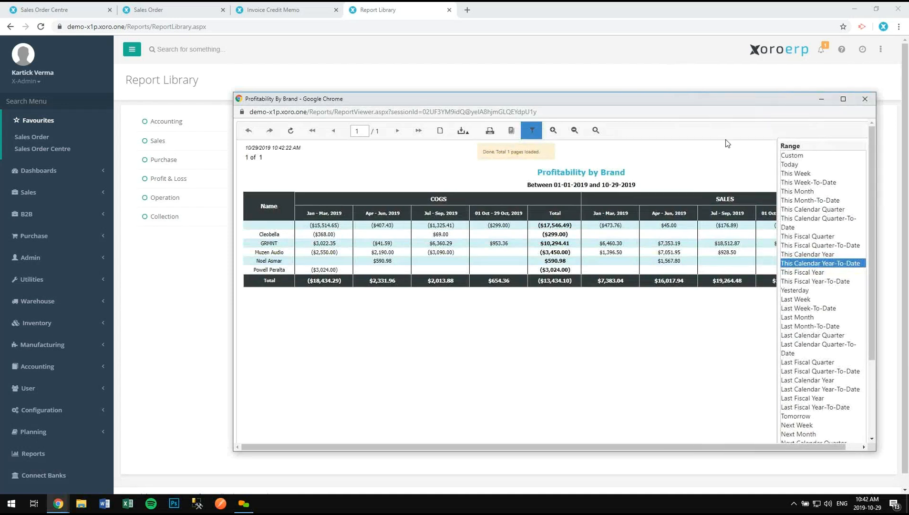
pyautogui.moveTo(589, 99); pyautogui.dragTo(472, 95)
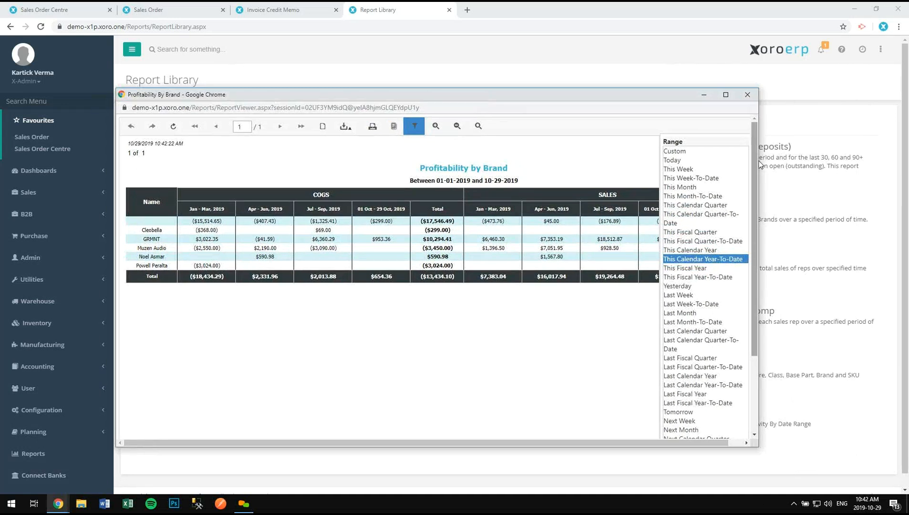
pyautogui.moveTo(758, 165); pyautogui.dragTo(894, 152)
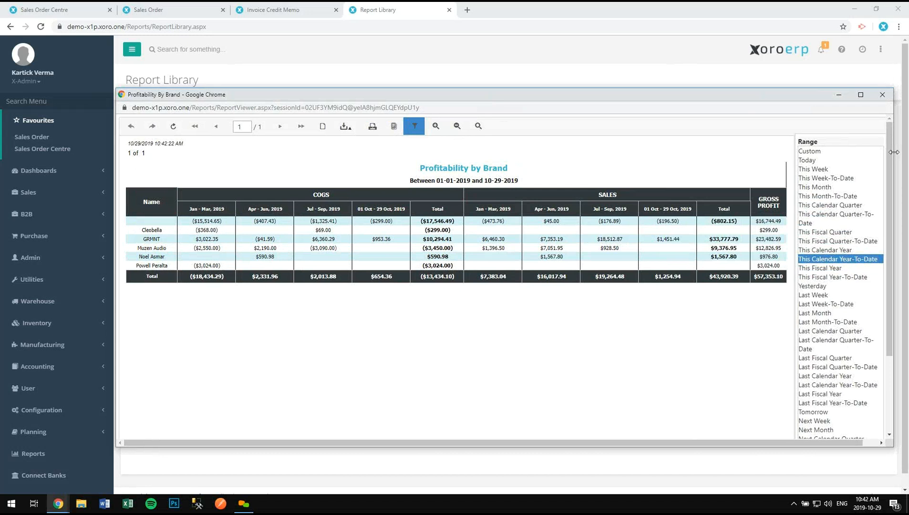
pyautogui.click(882, 95)
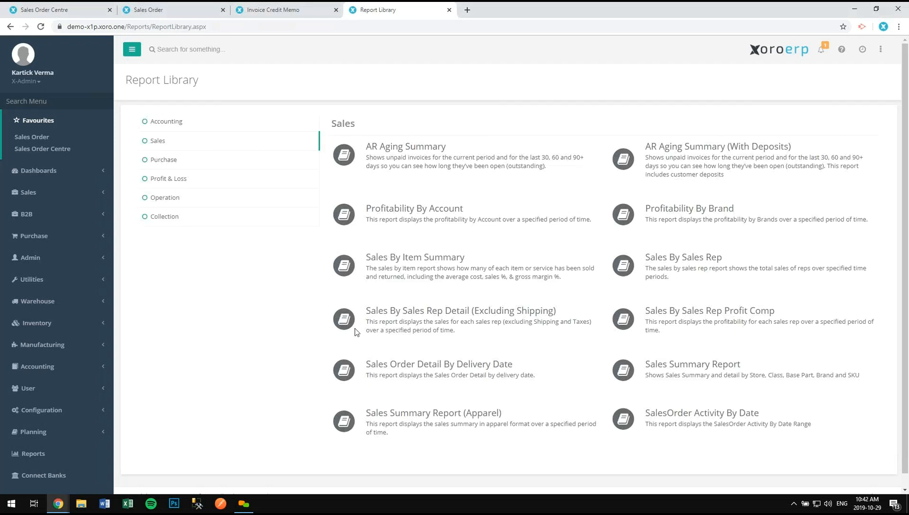
# - Open the Sales By Sales Rep Detail (Excluding Shipping) report and enlarge its window to review it
pyautogui.click(441, 316)
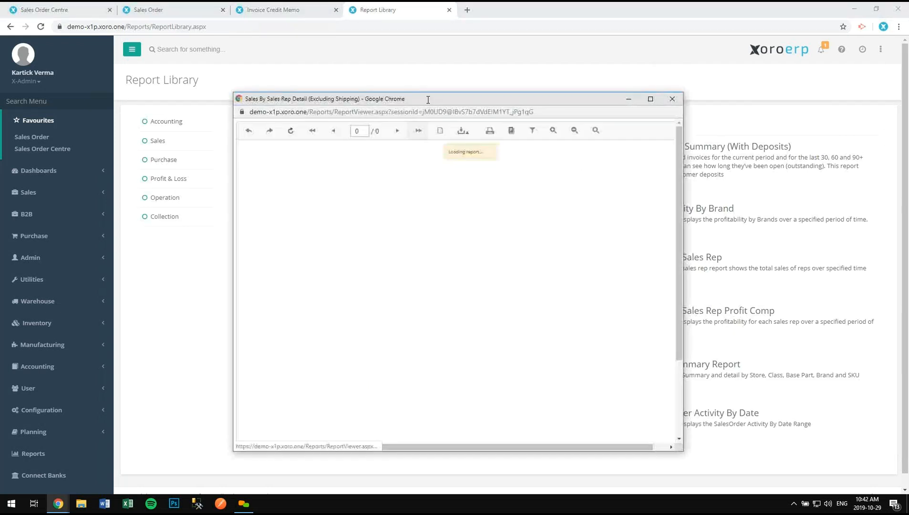
pyautogui.moveTo(429, 95); pyautogui.dragTo(396, 60)
pyautogui.moveTo(650, 143); pyautogui.dragTo(835, 144)
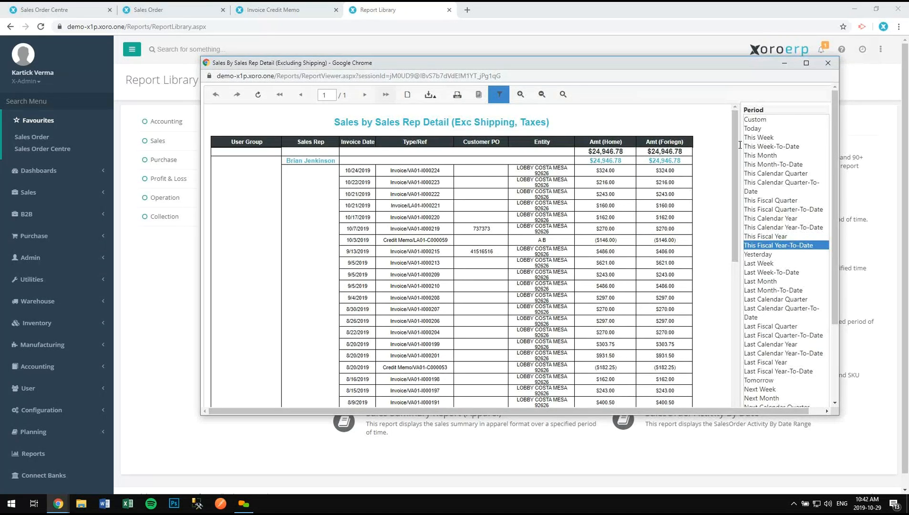
pyautogui.moveTo(736, 147)
pyautogui.mouseDown()
pyautogui.moveTo(740, 308)
pyautogui.moveTo(749, 127)
pyautogui.moveTo(737, 161)
pyautogui.mouseUp()
pyautogui.moveTo(722, 68); pyautogui.dragTo(696, 80)
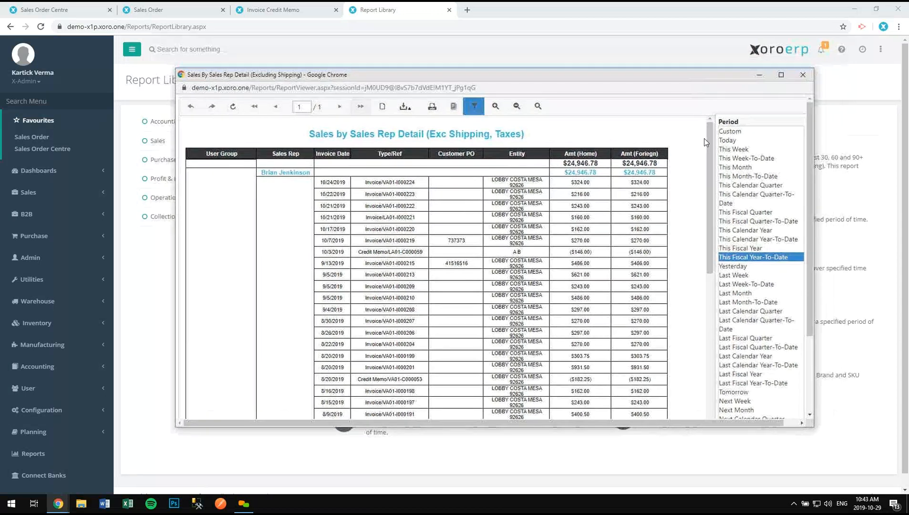
pyautogui.moveTo(711, 143); pyautogui.dragTo(699, 305)
pyautogui.scroll(-7, 686, 286)
pyautogui.scroll(12, 547, 201)
pyautogui.scroll(8, 547, 201)
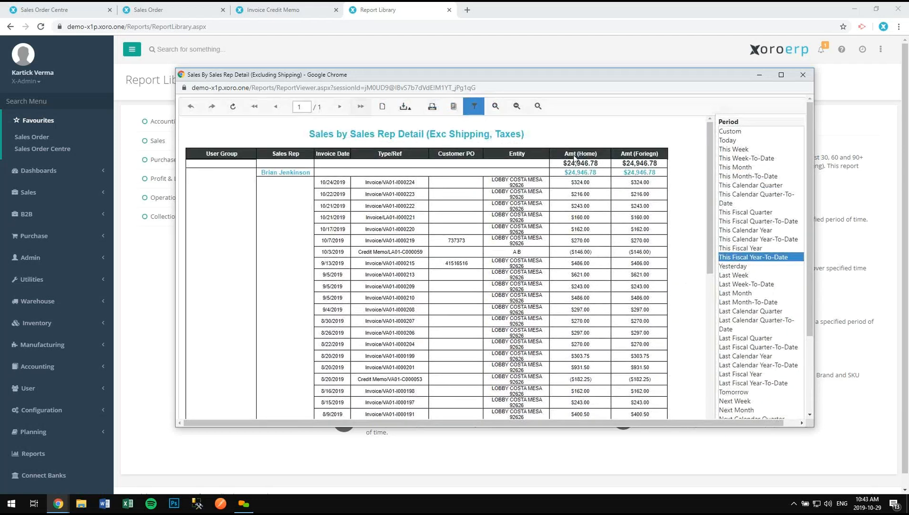
# - Export the report as comma-delimited CSV, close it, and list the Accounting reports
pyautogui.click(406, 106)
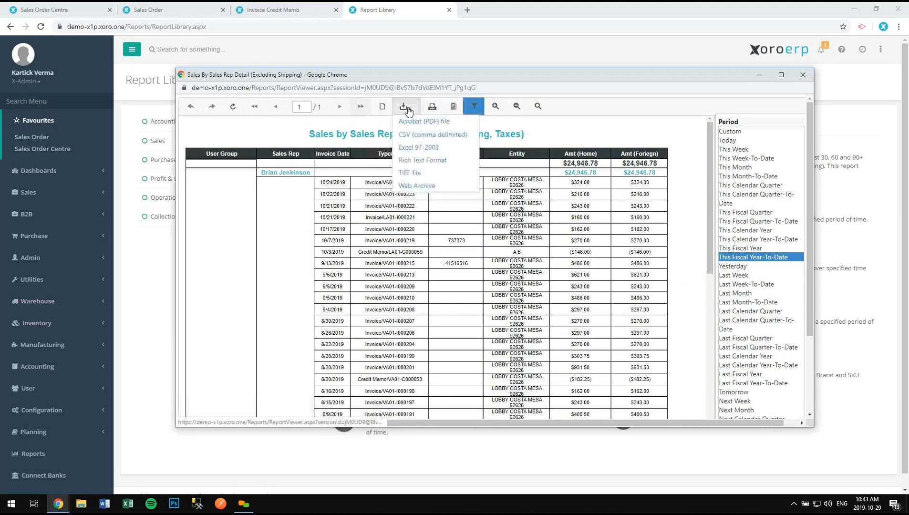
pyautogui.click(445, 138)
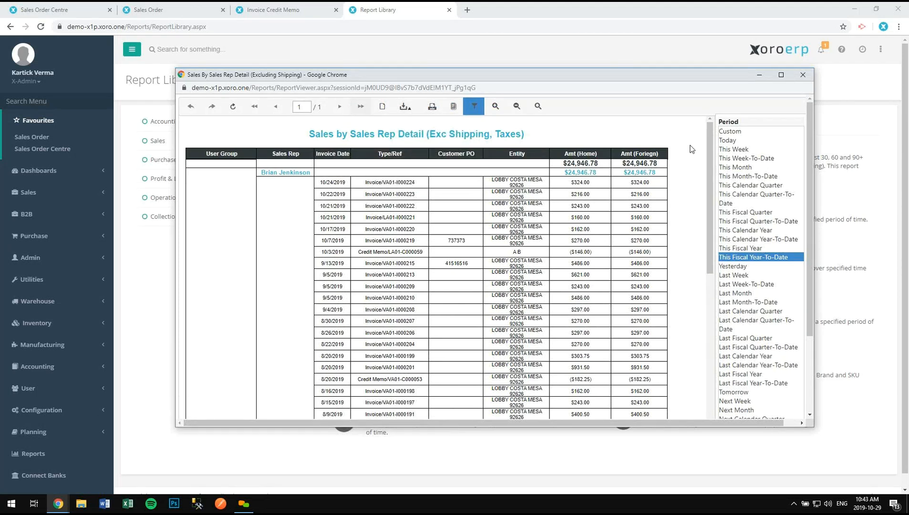
pyautogui.moveTo(680, 76); pyautogui.dragTo(608, 107)
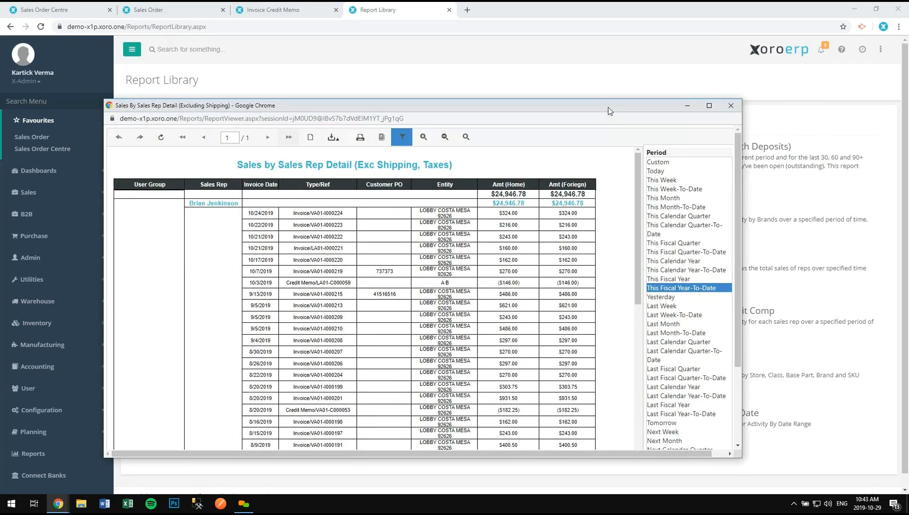
pyautogui.click(731, 105)
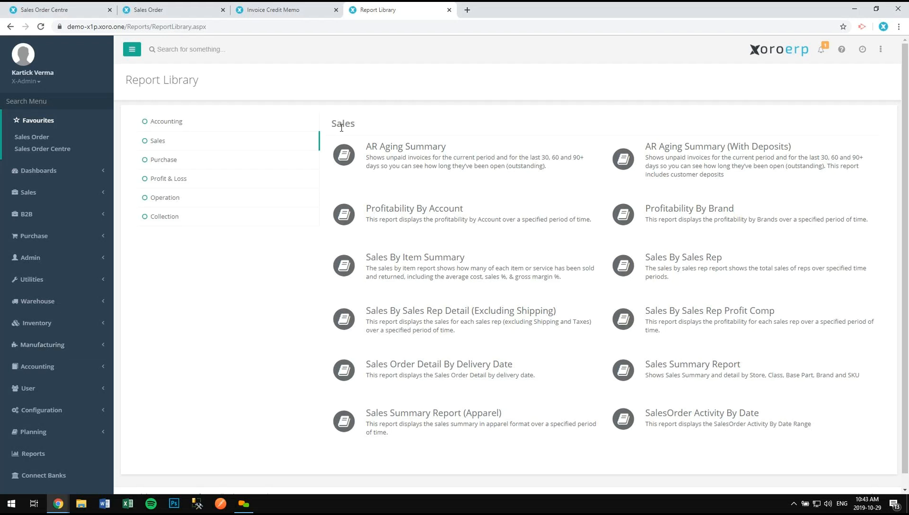
pyautogui.click(181, 123)
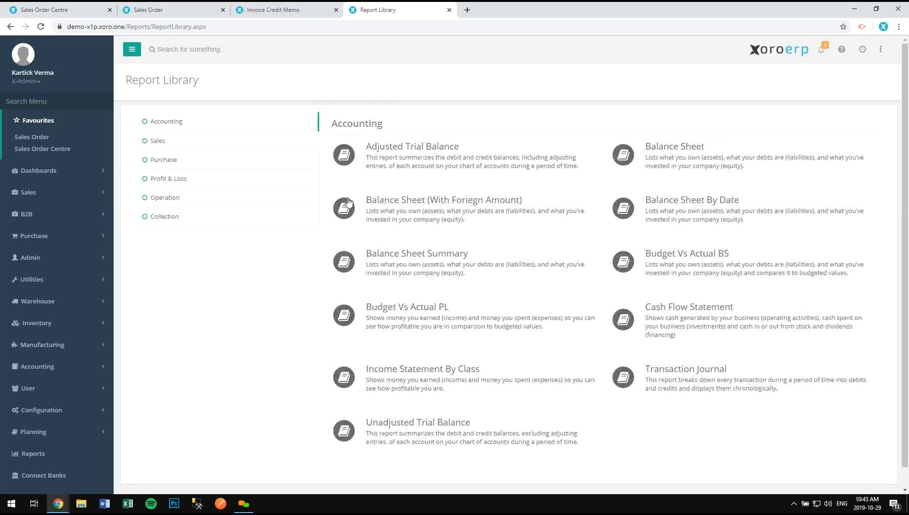